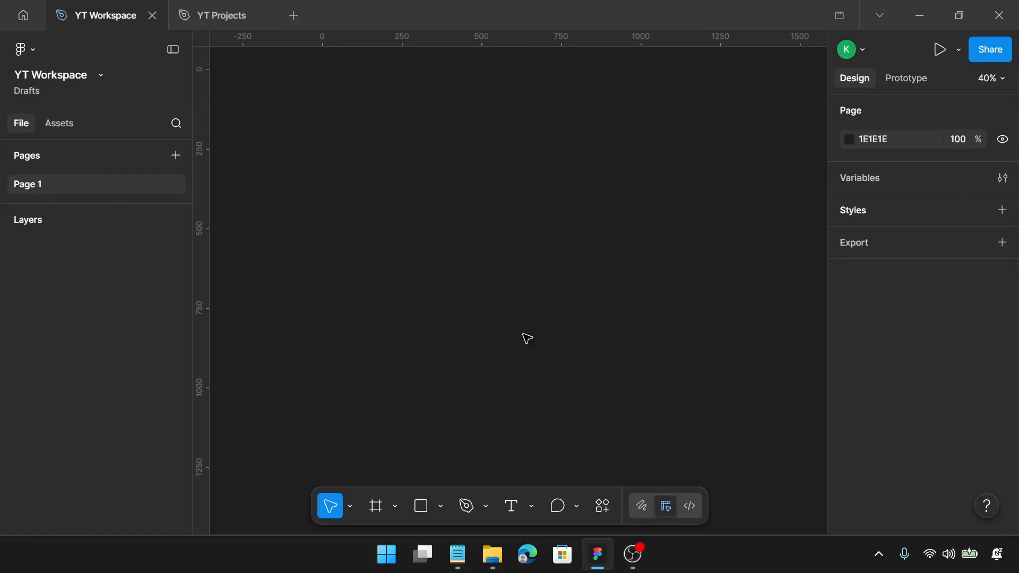
# Create a 1440×1024 Desktop frame and set its fill to black (000000)
pyautogui.press('f')
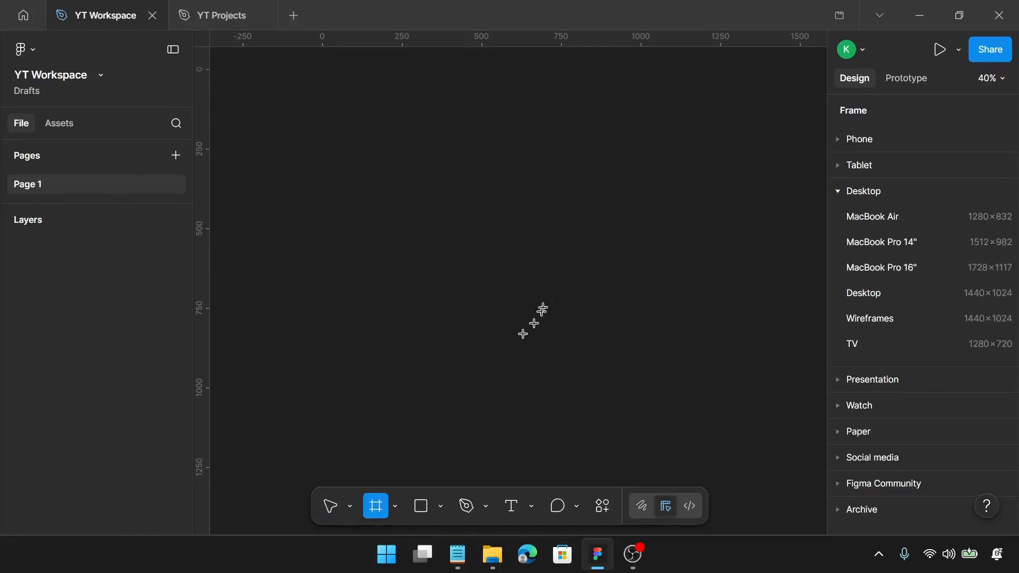
pyautogui.click(878, 296)
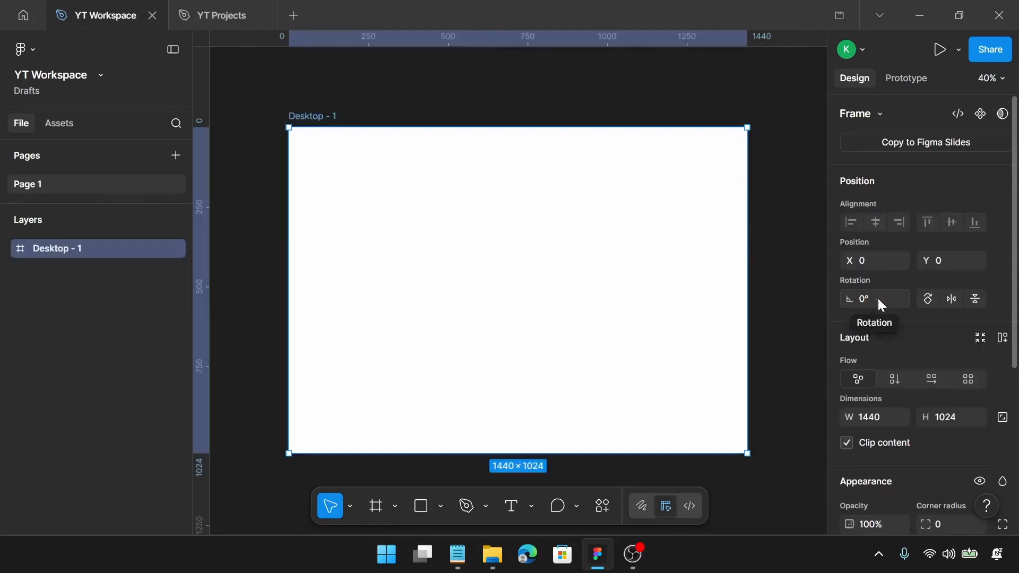
pyautogui.scroll(-5, 877, 297)
pyautogui.click(849, 353)
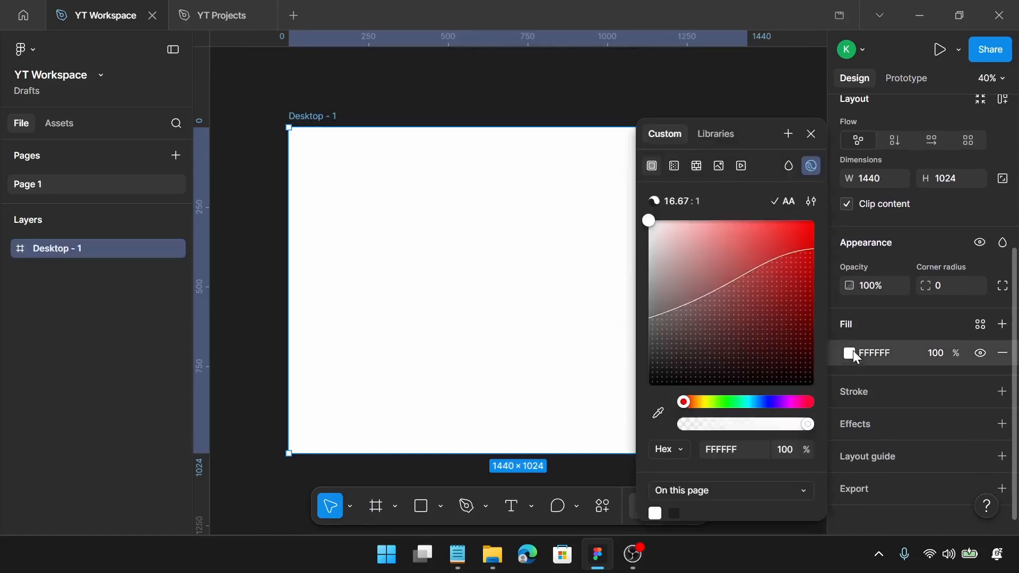
pyautogui.moveTo(807, 334); pyautogui.dragTo(510, 426)
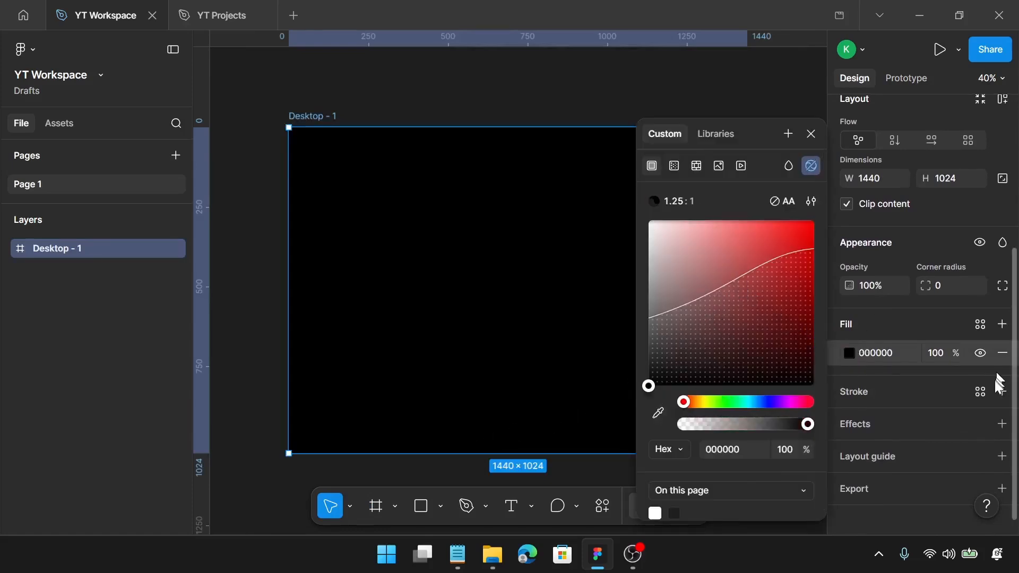
# Add a layout guide to the frame, switch it to columns, and set the count to 12
pyautogui.click(1002, 457)
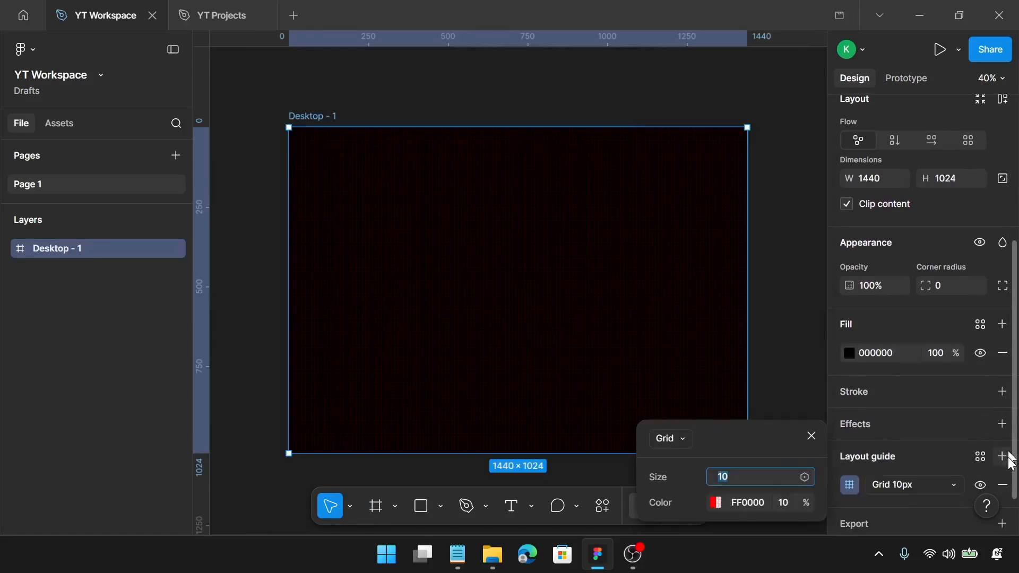
pyautogui.click(907, 484)
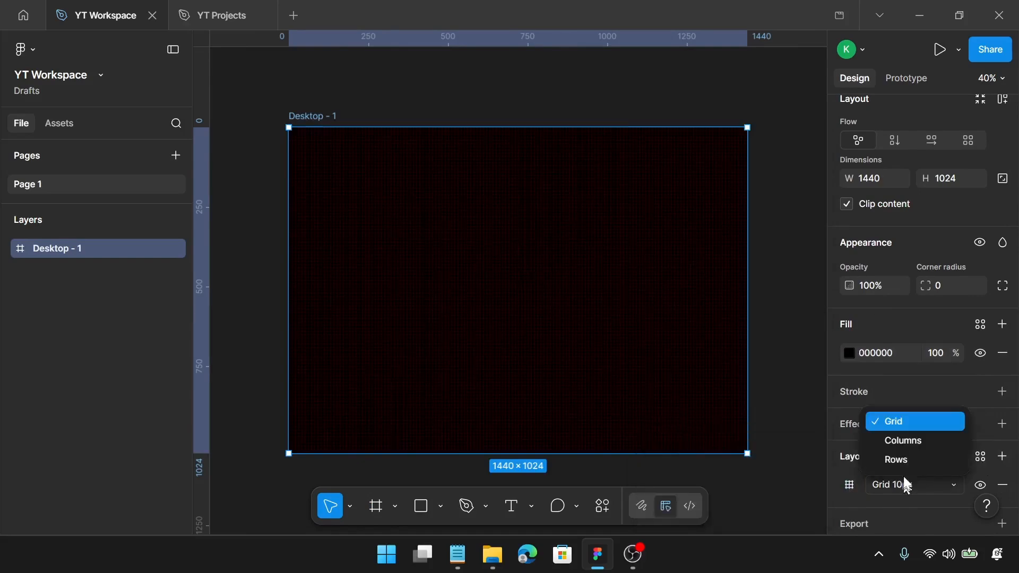
pyautogui.click(909, 447)
pyautogui.click(850, 484)
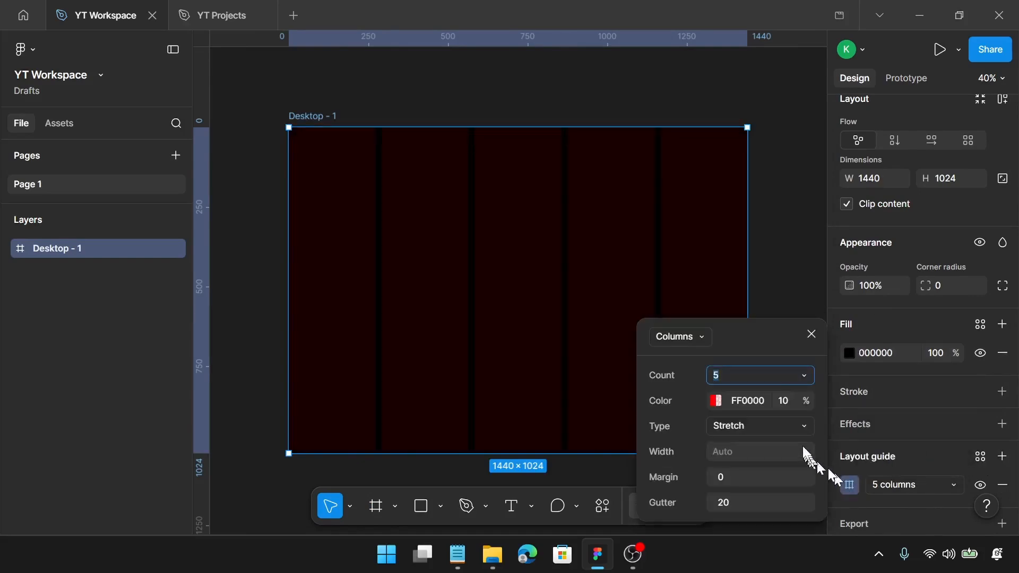
pyautogui.write('12')
pyautogui.press('Return')
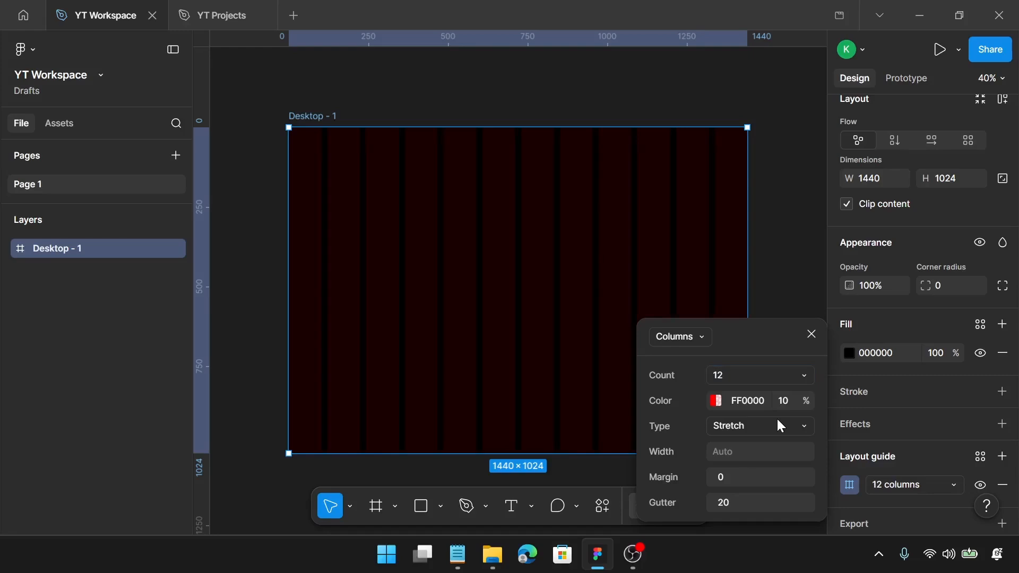
# Set the column guide's color opacity to 20% and its margin to 120
pyautogui.click(784, 401)
pyautogui.write('20')
pyautogui.press('Return')
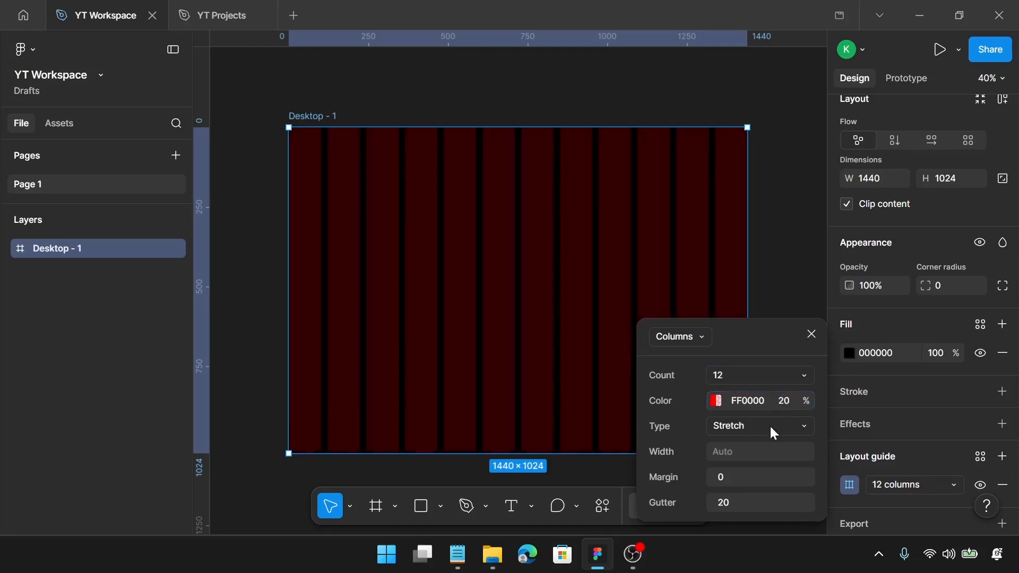
pyautogui.click(748, 478)
pyautogui.write('120')
pyautogui.press('Return')
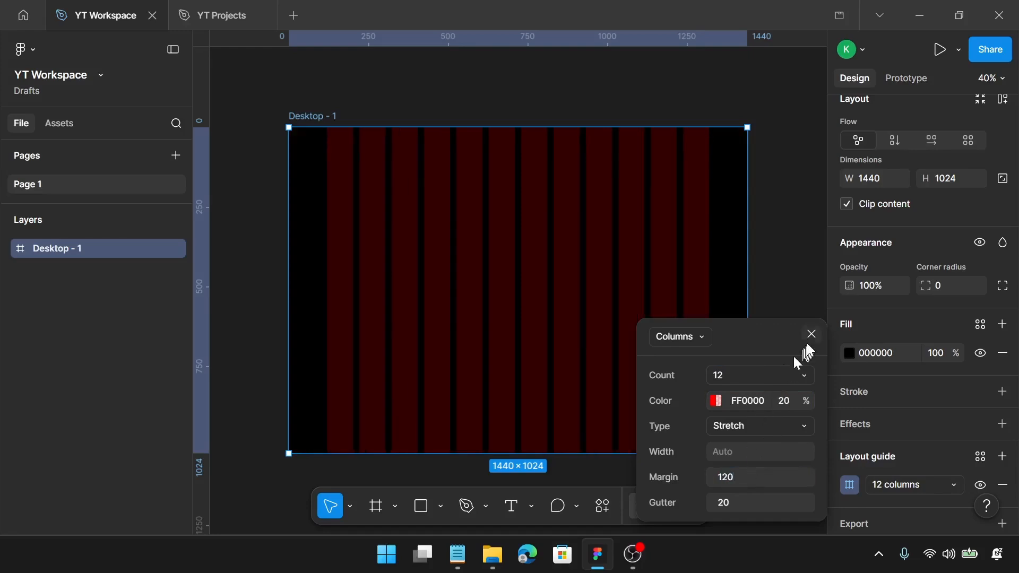
pyautogui.click(811, 334)
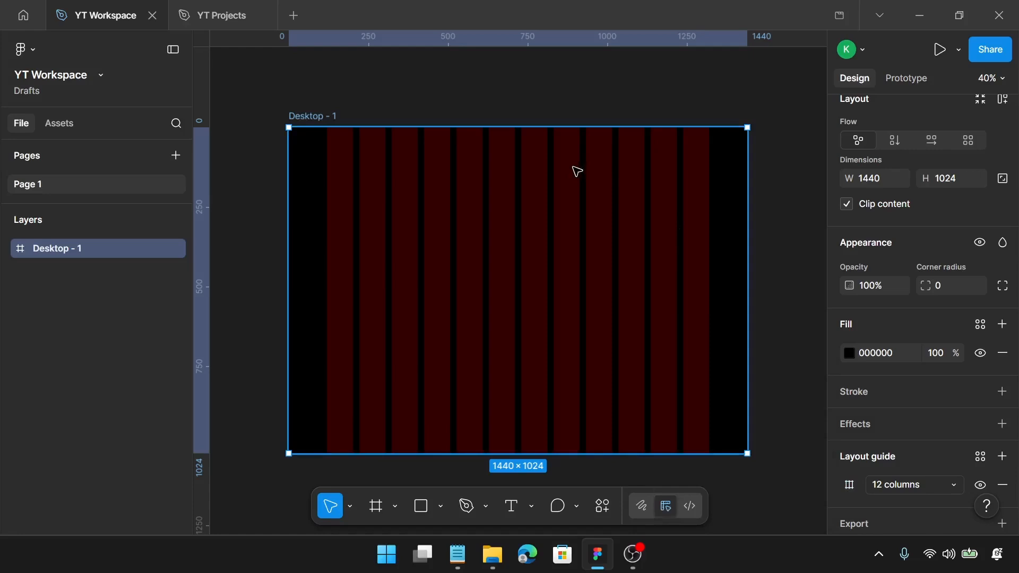
# Copy the "PRICING" title from the Notepad copy document and paste it as a new text layer near the frame's upper middle
pyautogui.click(457, 555)
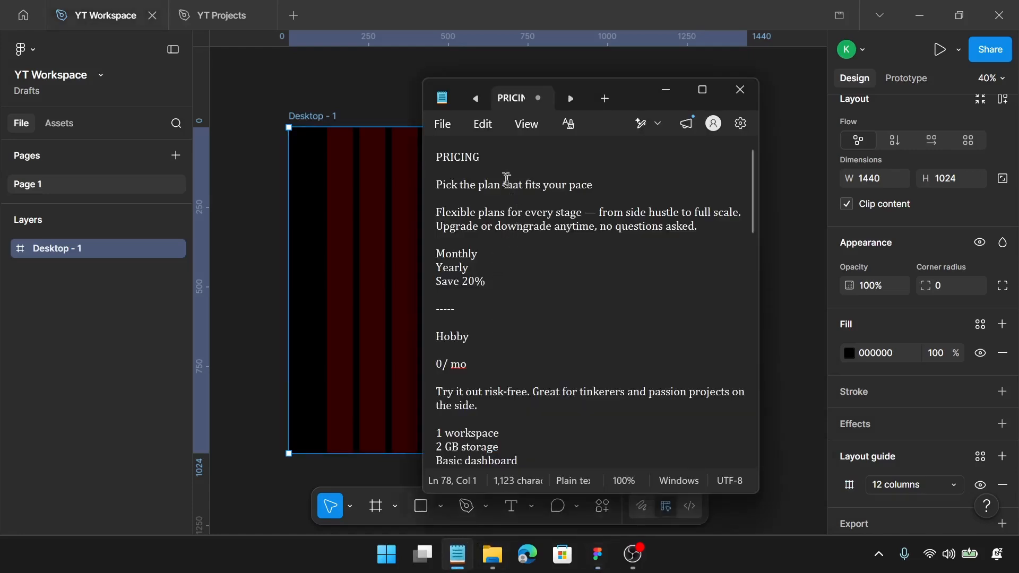
pyautogui.moveTo(502, 159); pyautogui.dragTo(436, 160)
pyautogui.hotkey('ctrl', 'c')
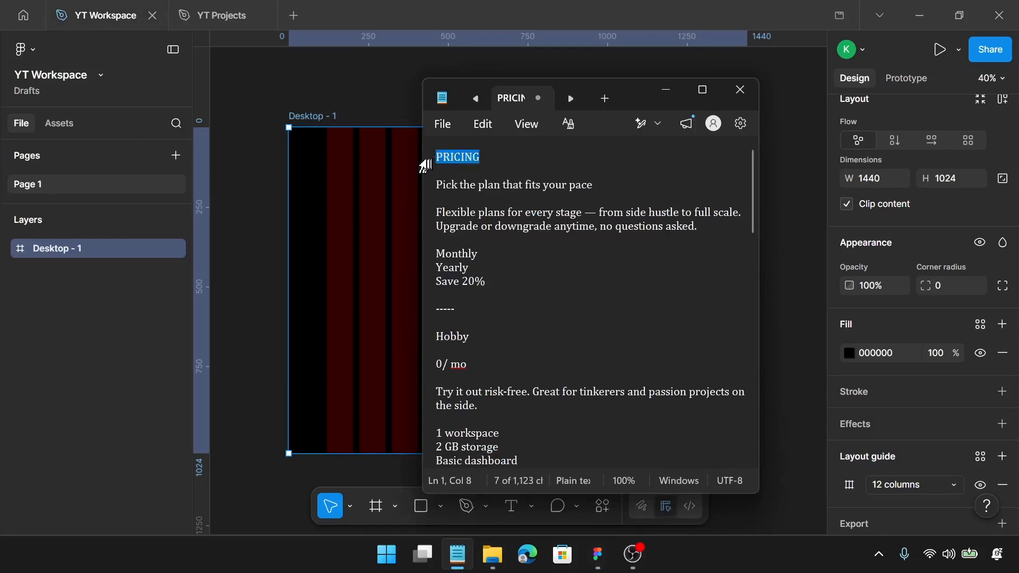
pyautogui.click(417, 161)
pyautogui.scroll(2, 462, 160)
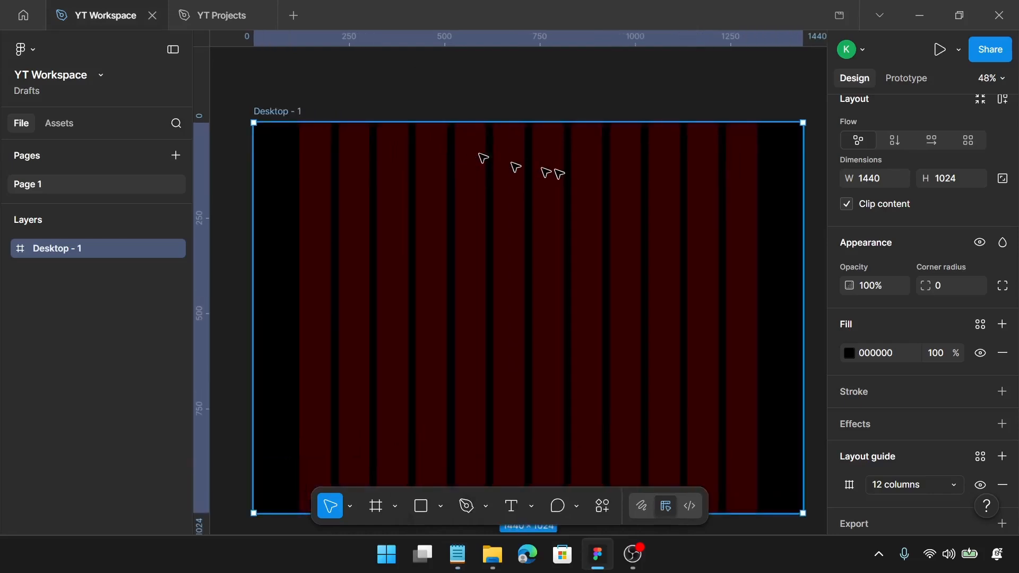
pyautogui.press('t')
pyautogui.click(538, 155)
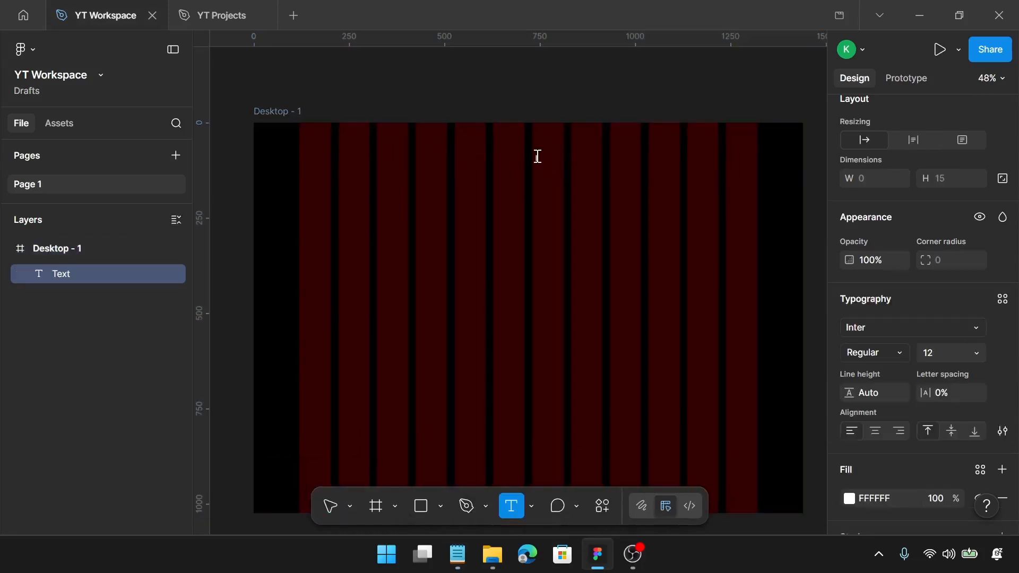
pyautogui.hotkey('ctrl', 'v')
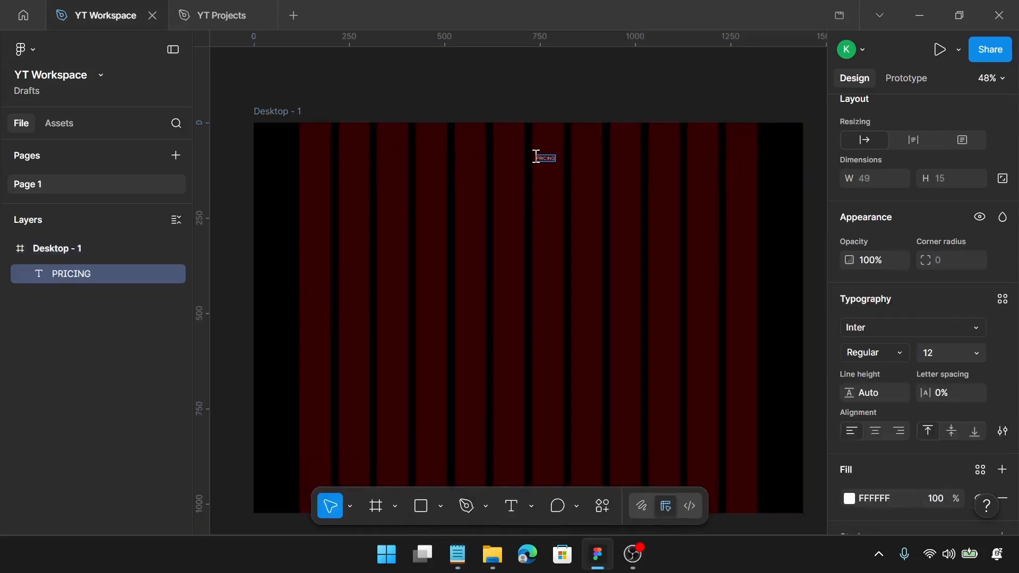
pyautogui.press('Escape')
pyautogui.scroll(4, 580, 162)
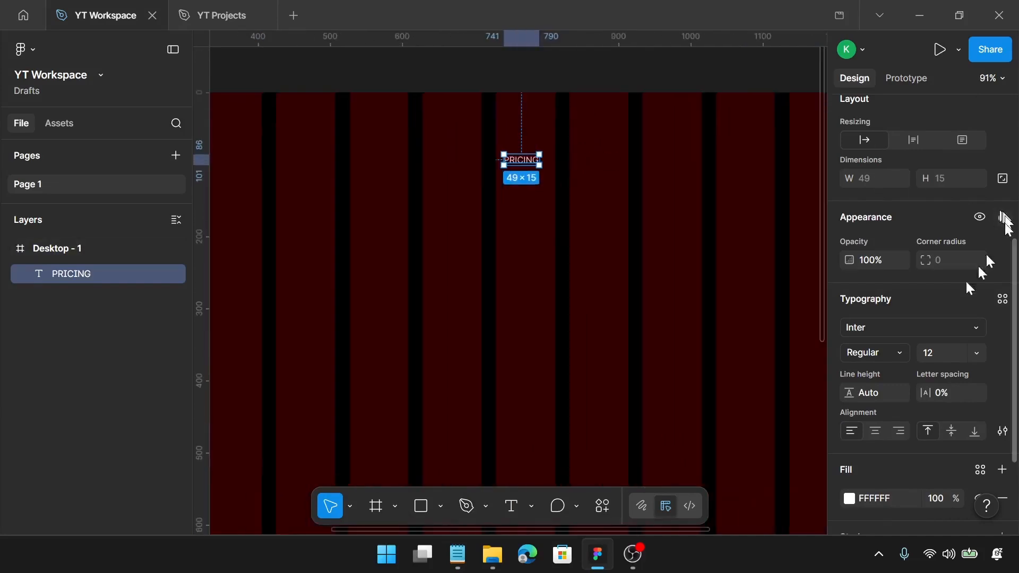
# Set the PRICING text to Space Grotesk, size 42, with a line height of 50
pyautogui.click(898, 325)
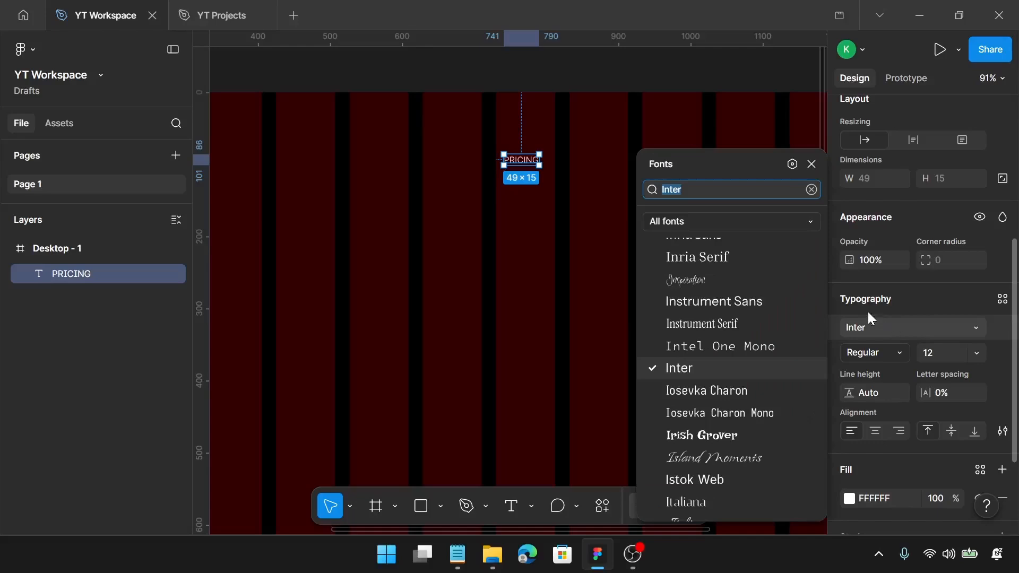
pyautogui.write('spa')
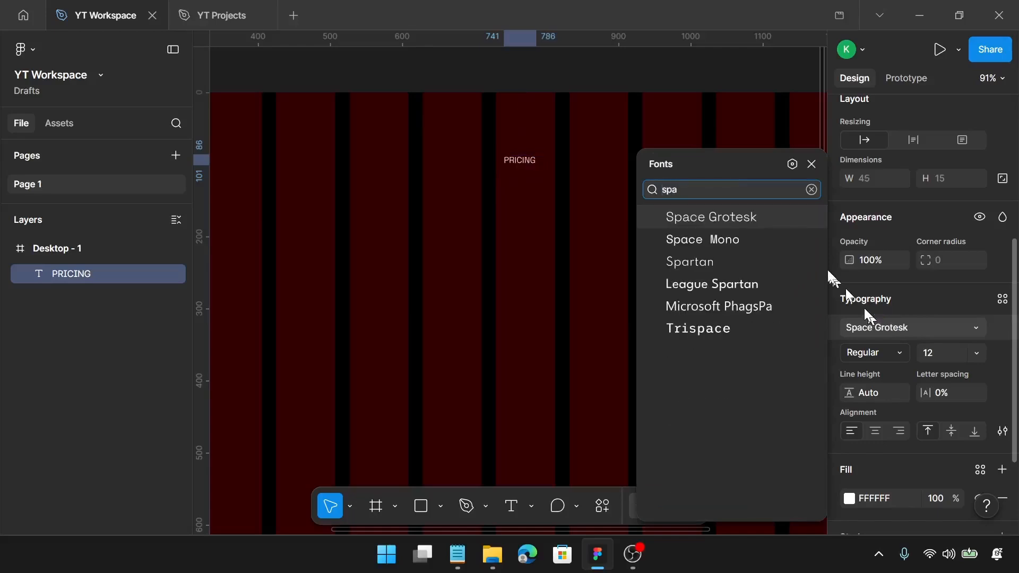
pyautogui.click(783, 216)
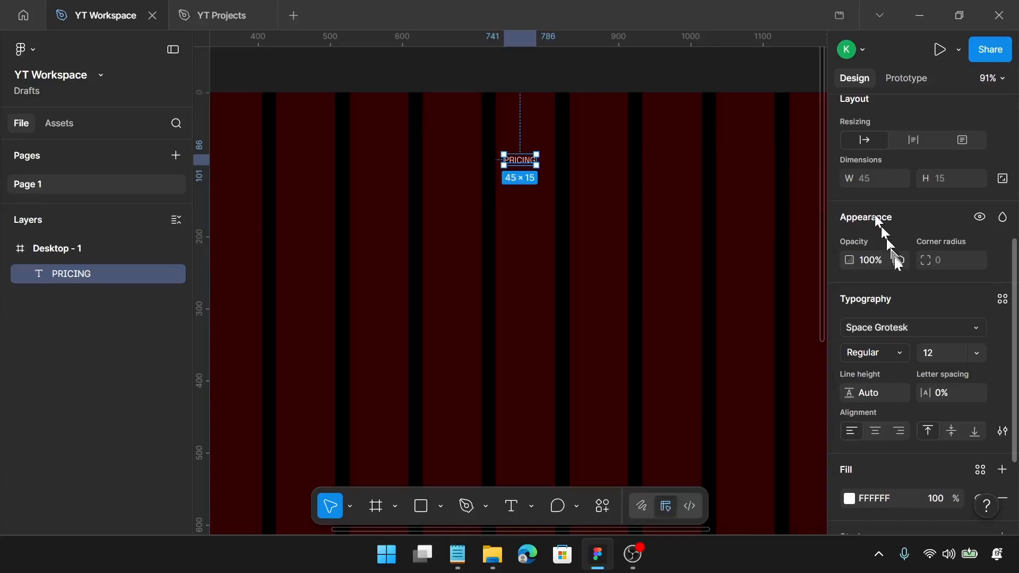
pyautogui.click(944, 352)
pyautogui.write('42')
pyautogui.press('Return')
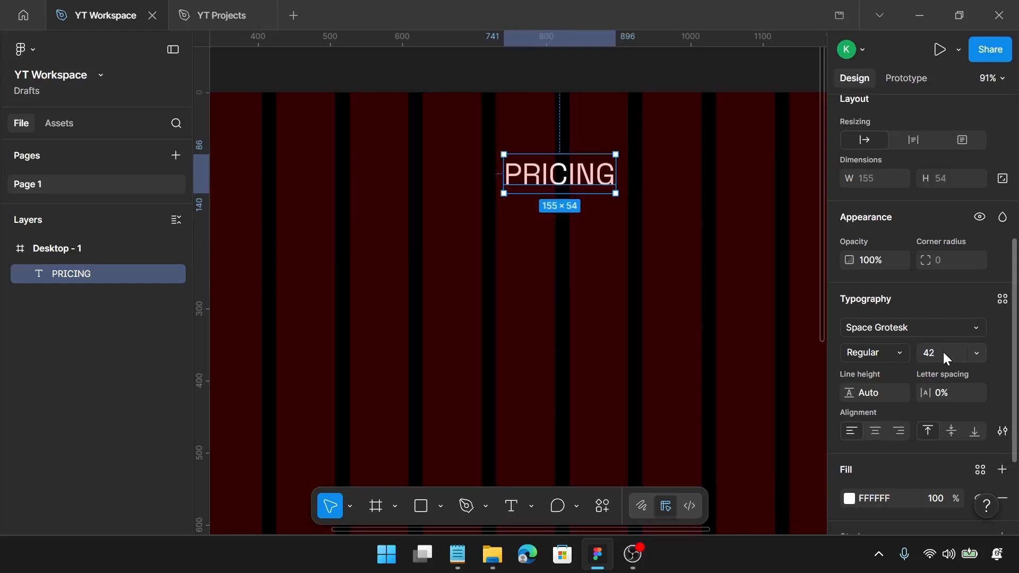
pyautogui.click(886, 389)
pyautogui.write('50')
pyautogui.press('Return')
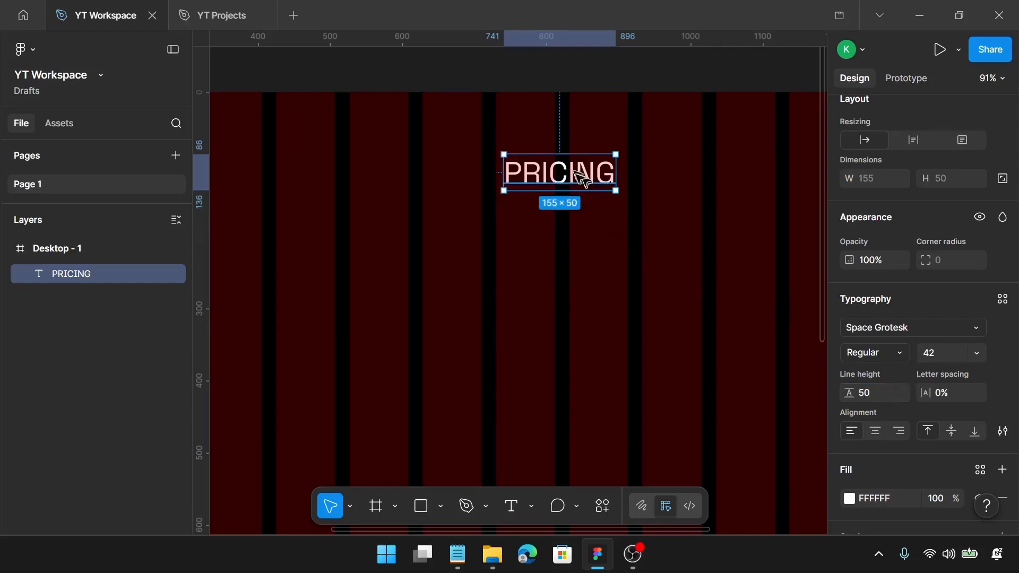
# Move the PRICING heading to the frame's horizontal center and duplicate it just below, giving the copy size 22 and line height 30
pyautogui.moveTo(583, 177); pyautogui.dragTo(516, 226)
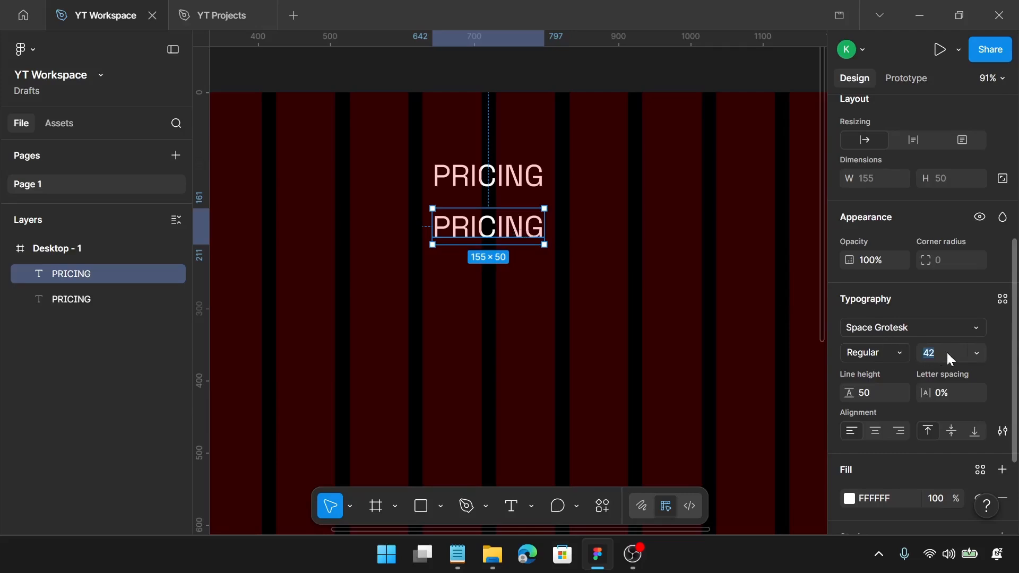
pyautogui.write('22')
pyautogui.press('Return')
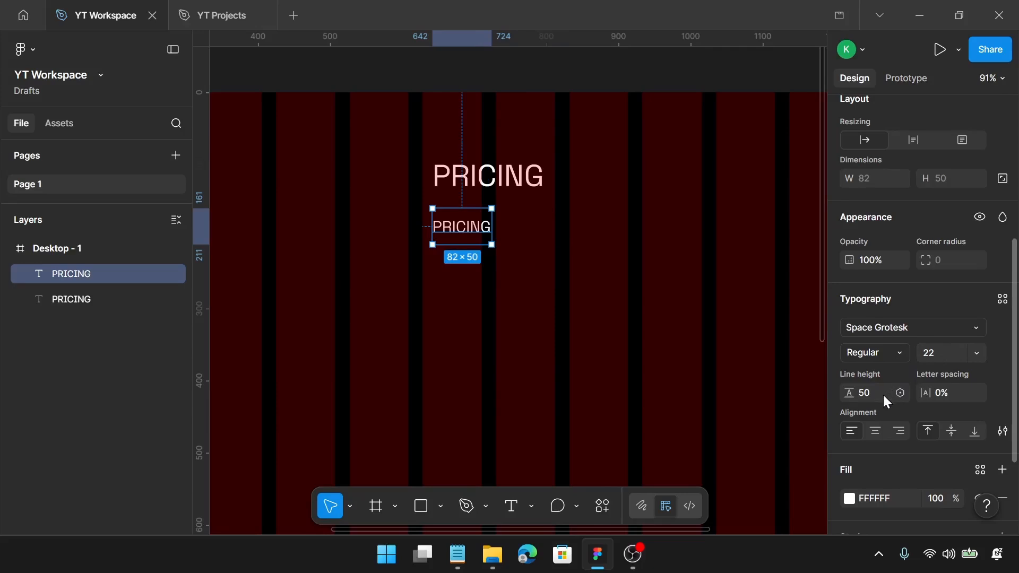
pyautogui.click(883, 393)
pyautogui.write('30')
pyautogui.press('Return')
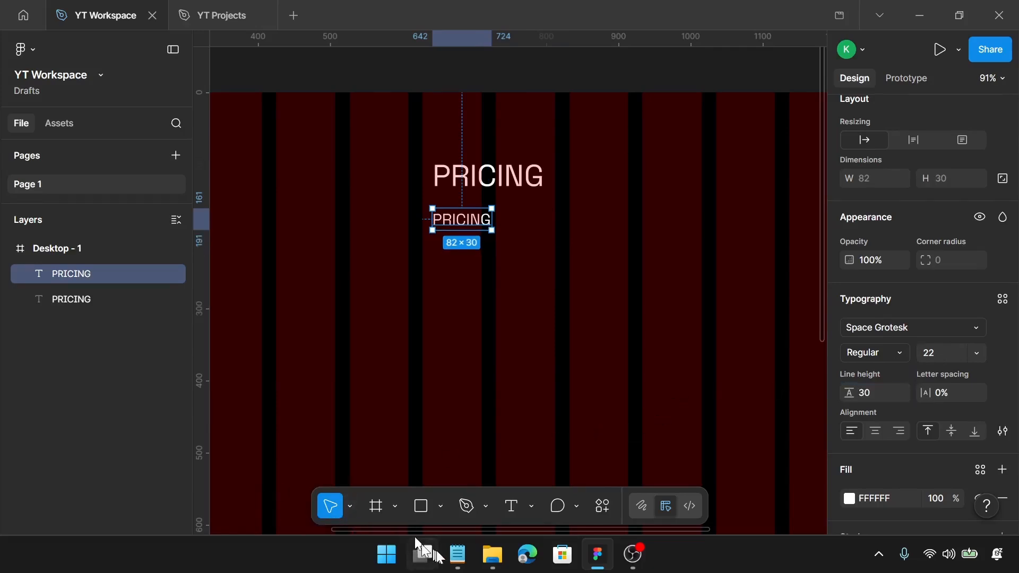
# Replace the duplicated heading's text with "Pick the plan that fits your pace" copied from the Notepad document
pyautogui.click(453, 559)
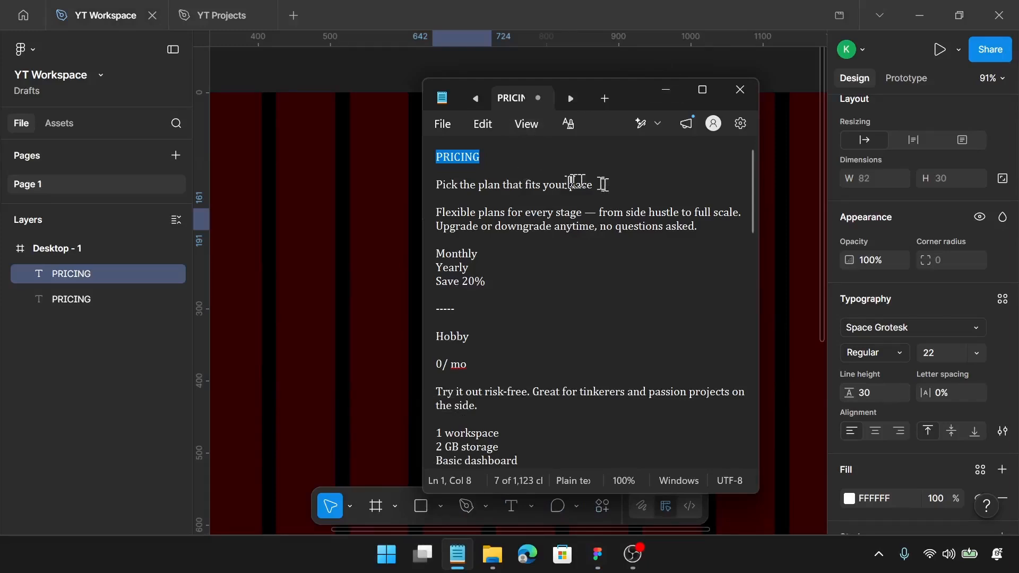
pyautogui.moveTo(597, 185); pyautogui.dragTo(418, 188)
pyautogui.hotkey('ctrl', 'c')
pyautogui.click(393, 189)
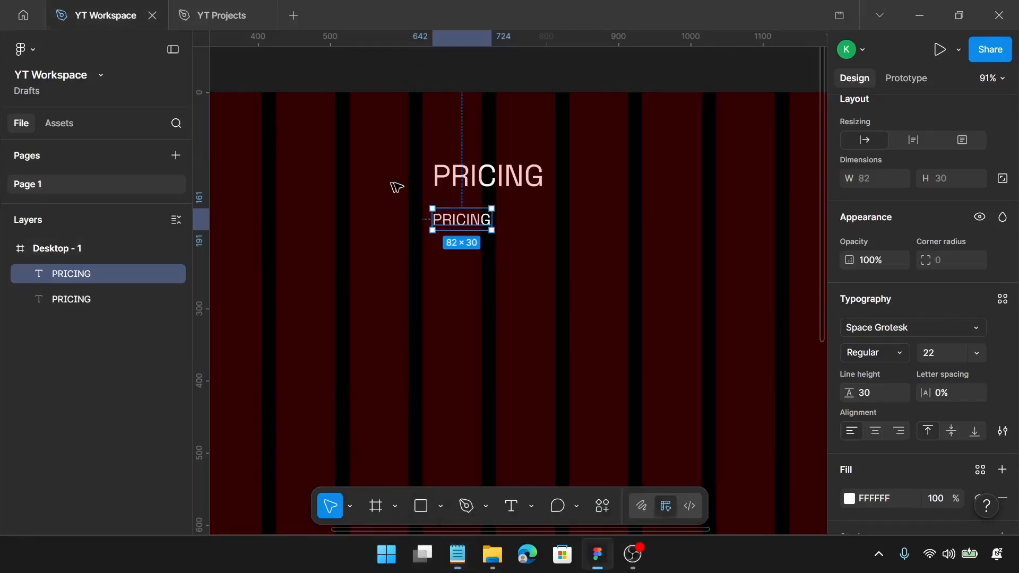
pyautogui.doubleClick(480, 211)
pyautogui.hotkey('ctrl', 'v')
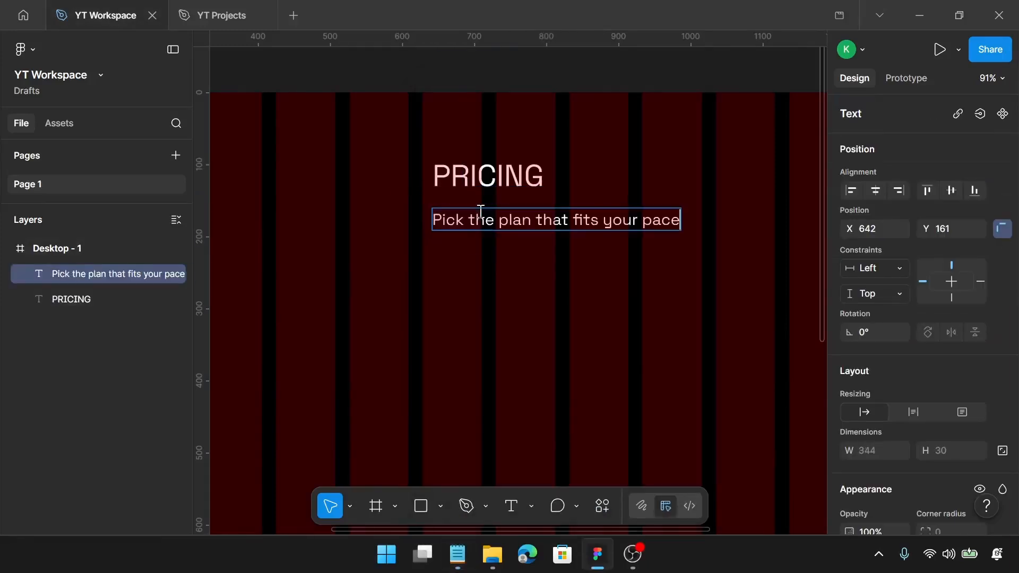
pyautogui.press('Escape')
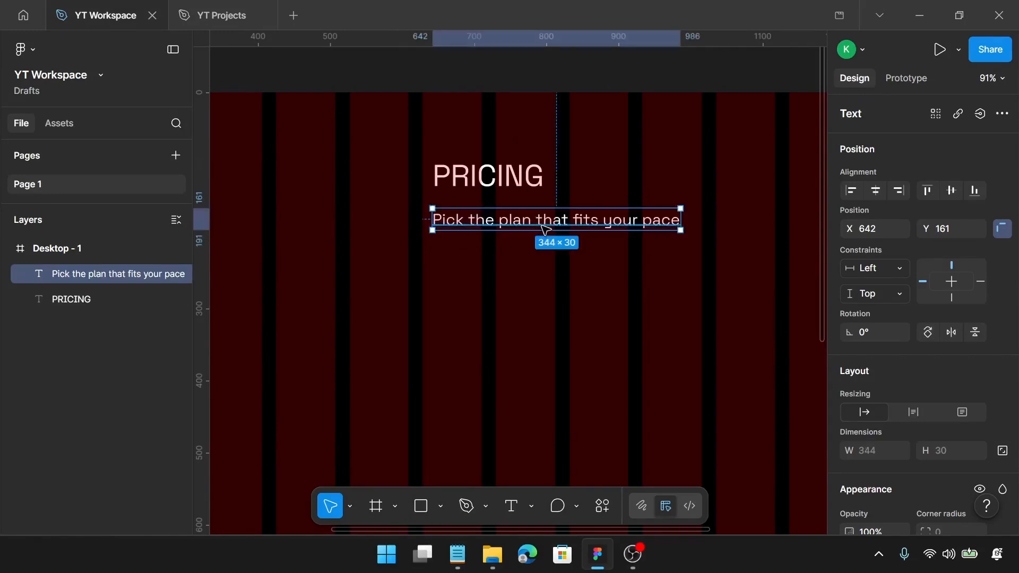
# Duplicate the "Pick the plan that fits your pace" line below itself and change the copy's font to Inter
pyautogui.keyDown('alt'); pyautogui.moveTo(586, 227); pyautogui.dragTo(561, 274); pyautogui.keyUp('alt')
pyautogui.scroll(-3, 901, 300)
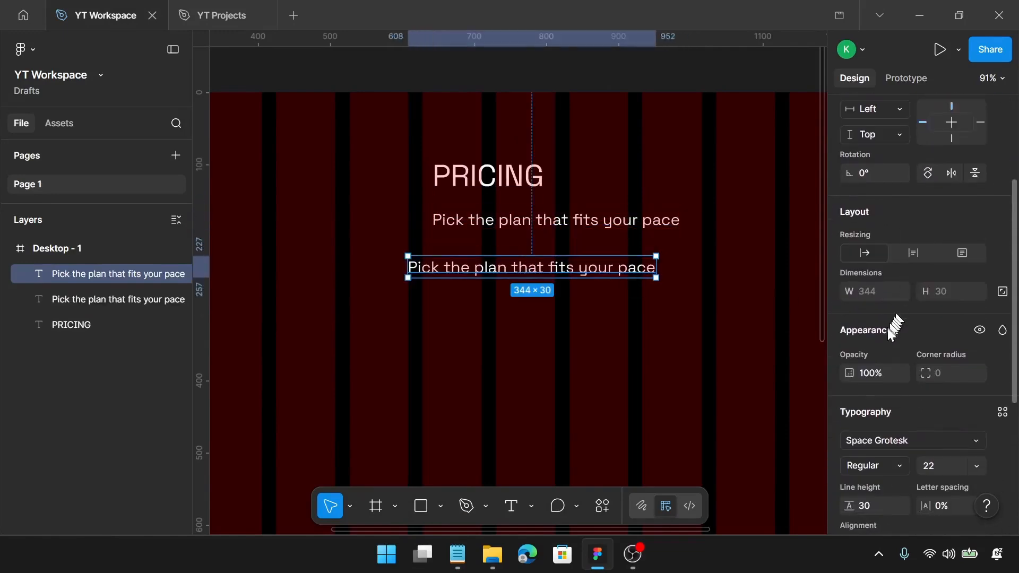
pyautogui.click(875, 444)
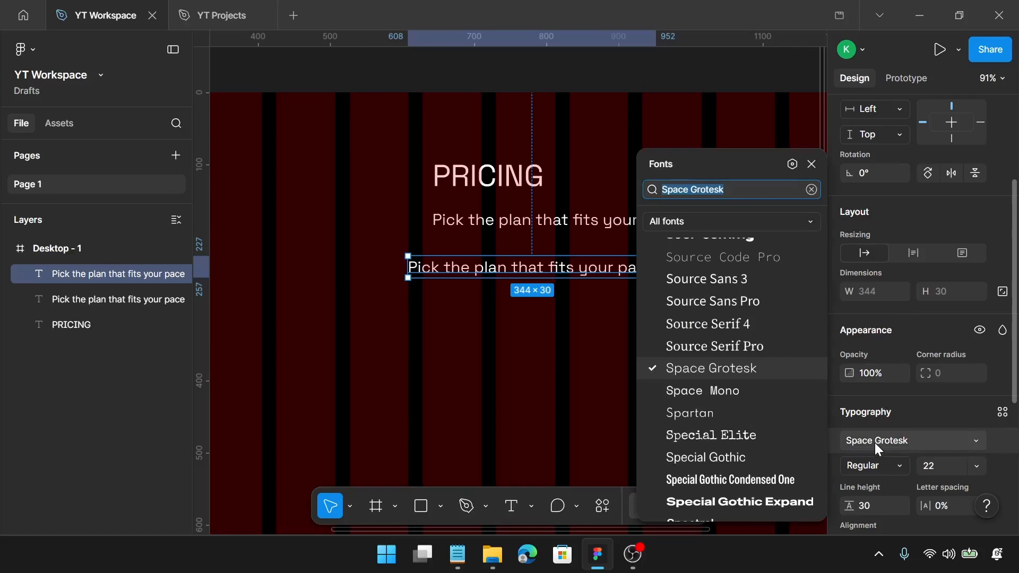
pyautogui.write('int')
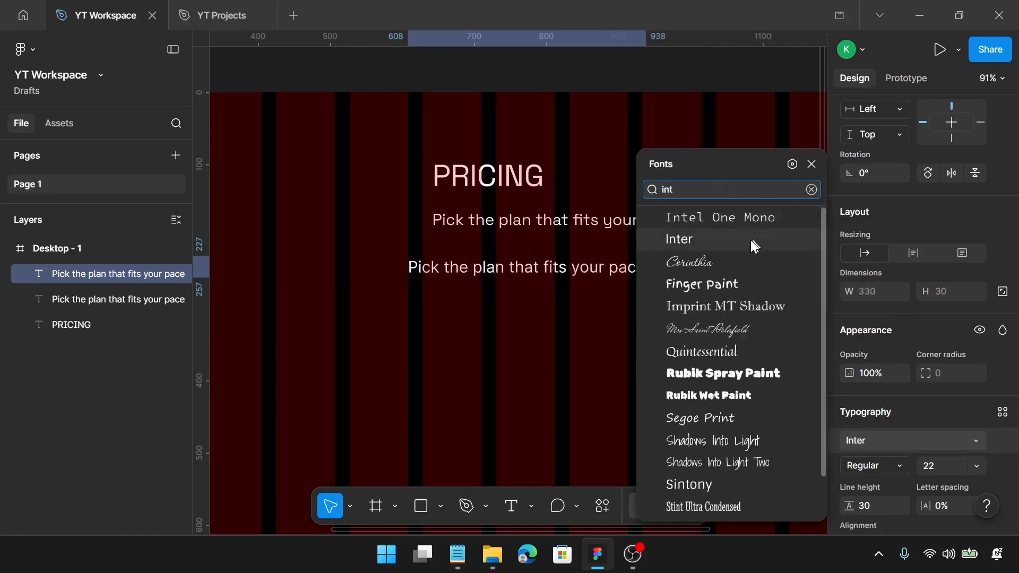
pyautogui.click(750, 240)
# Set the Inter text copy to size 18 with a line height of 26
pyautogui.scroll(-2, 877, 406)
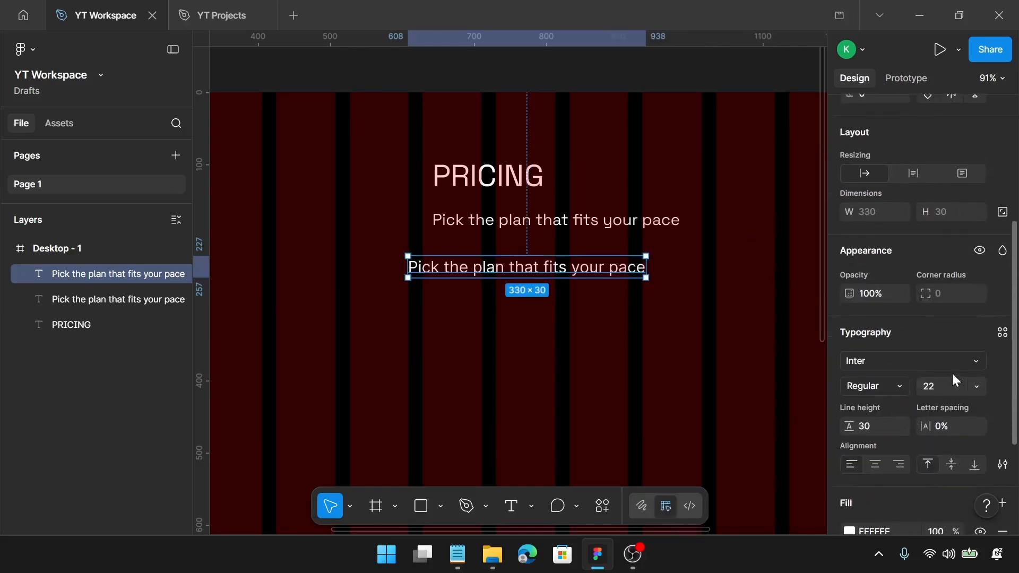
pyautogui.click(953, 371)
pyautogui.click(949, 389)
pyautogui.press('Return')
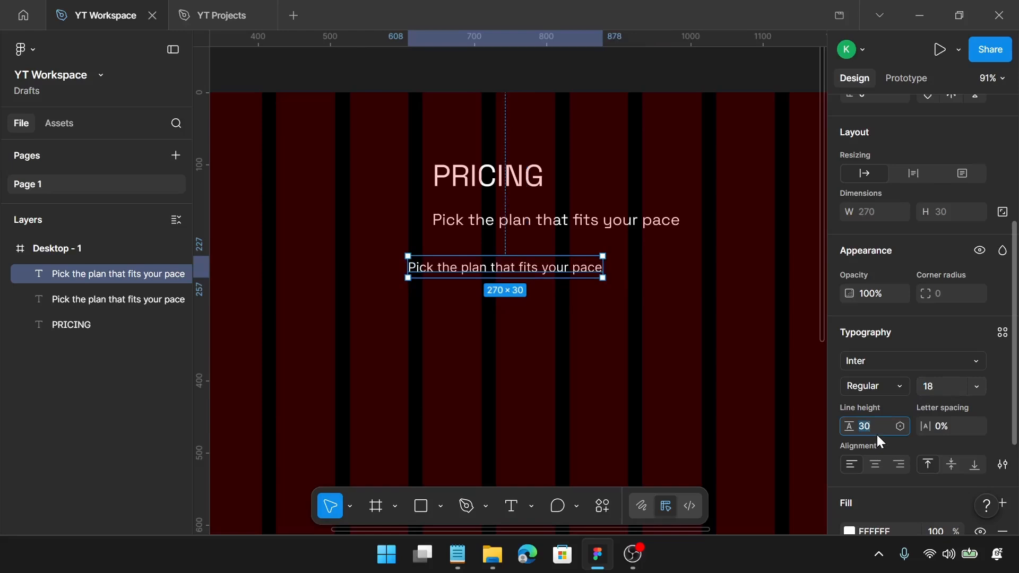
pyautogui.write('26')
pyautogui.press('Return')
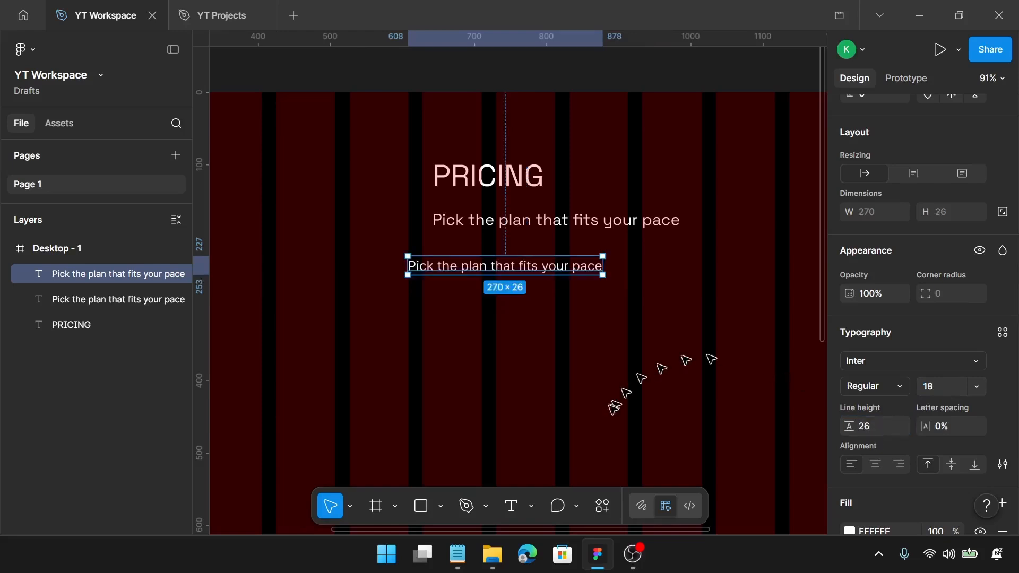
# Replace the Inter text copy with the "Flexible plans for every stage…" description copied from the Notepad document
pyautogui.click(457, 553)
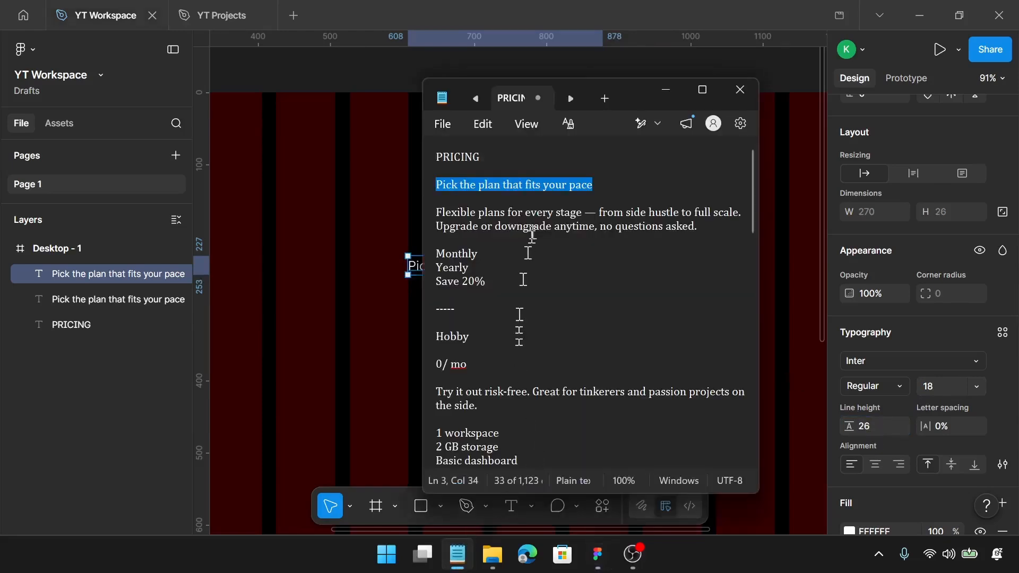
pyautogui.moveTo(705, 227); pyautogui.dragTo(418, 212)
pyautogui.hotkey('ctrl', 'c')
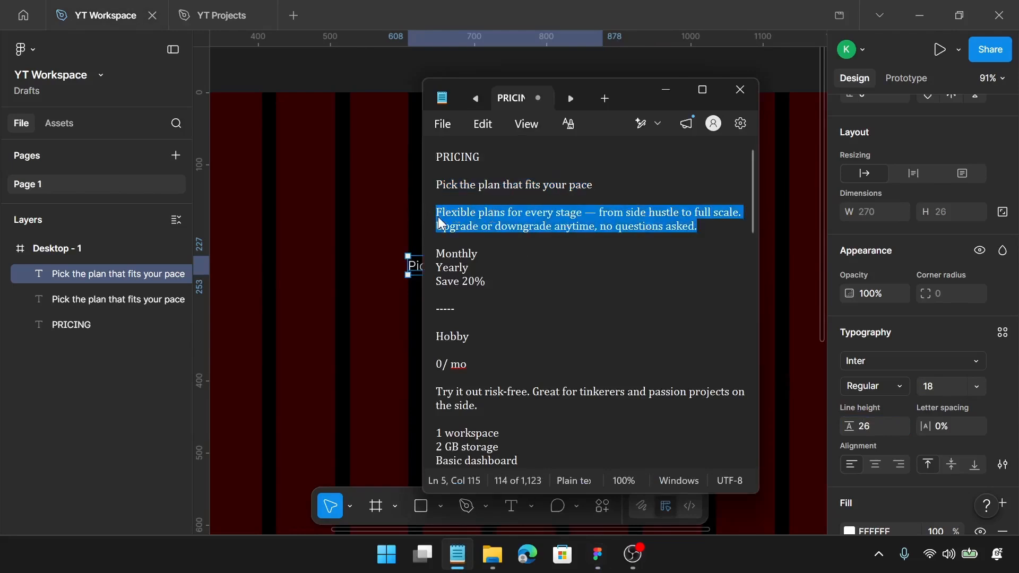
pyautogui.click(395, 251)
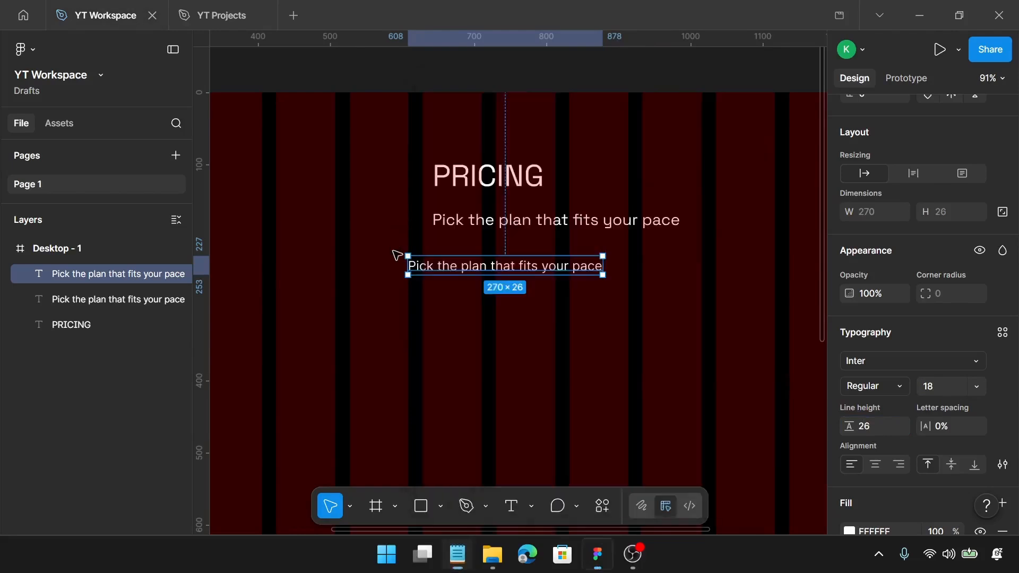
pyautogui.doubleClick(482, 271)
pyautogui.hotkey('ctrl', 'v')
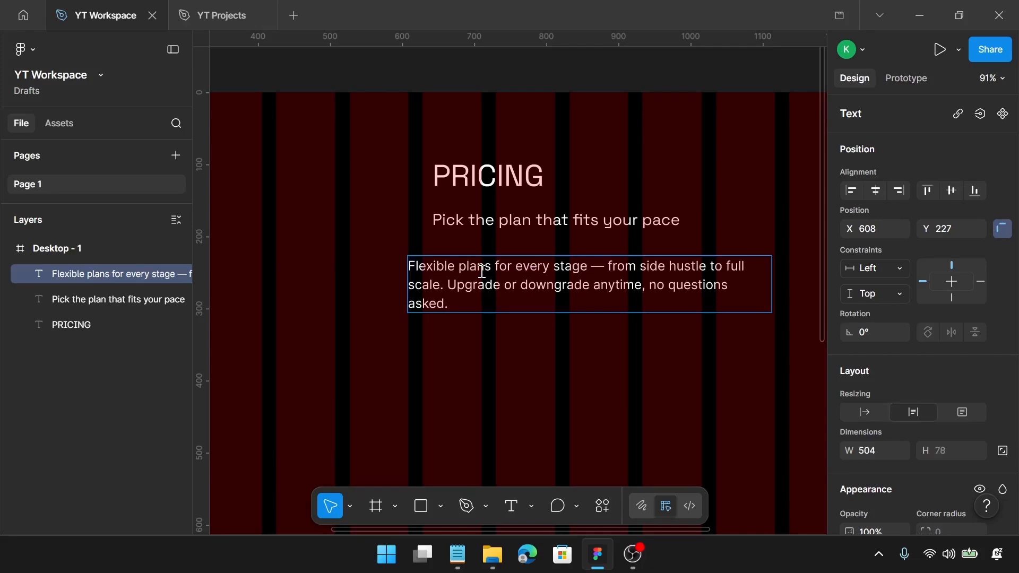
pyautogui.press('Escape')
# Center-align the description text, widen its box to 521 so it wraps on two lines, and shift it to X 561, Y 225
pyautogui.scroll(-3, 909, 483)
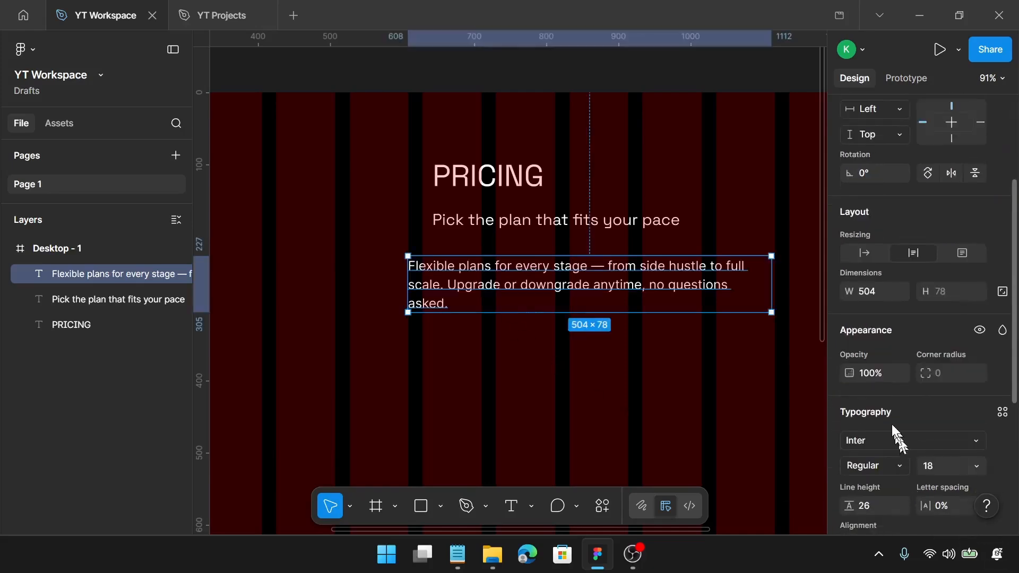
pyautogui.scroll(-2, 870, 361)
pyautogui.click(874, 466)
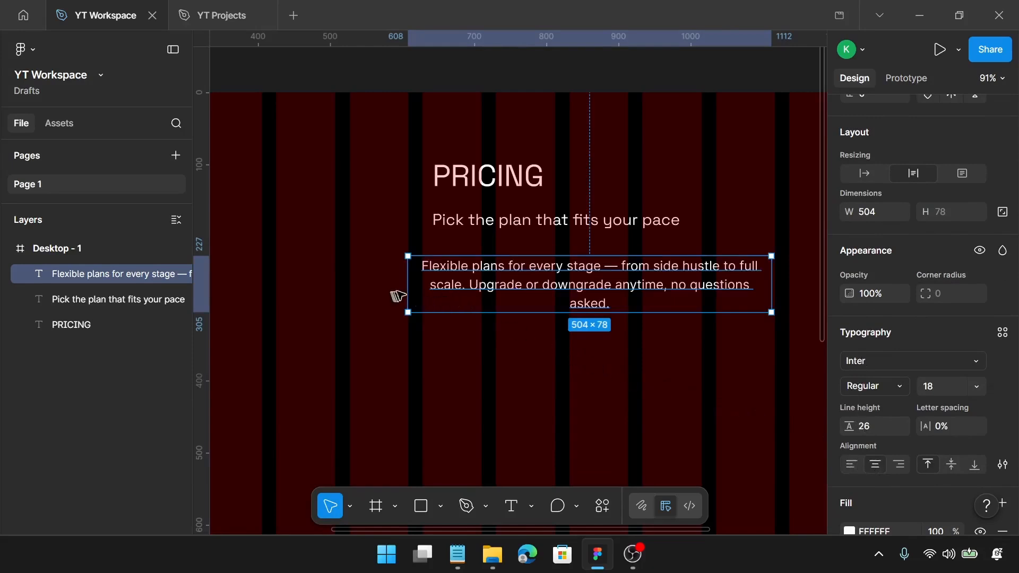
pyautogui.moveTo(406, 295); pyautogui.dragTo(395, 295)
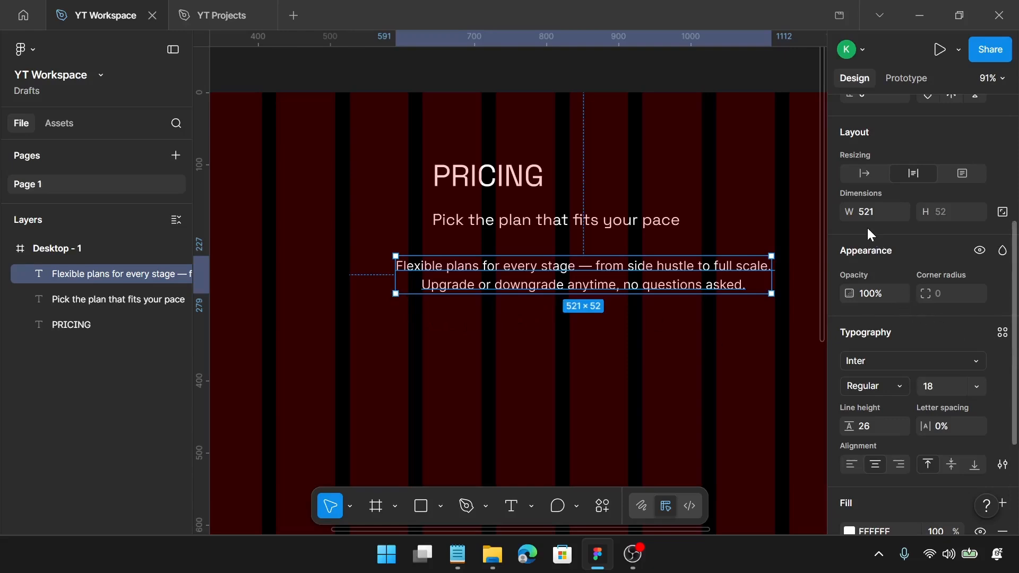
pyautogui.moveTo(626, 284); pyautogui.dragTo(603, 284)
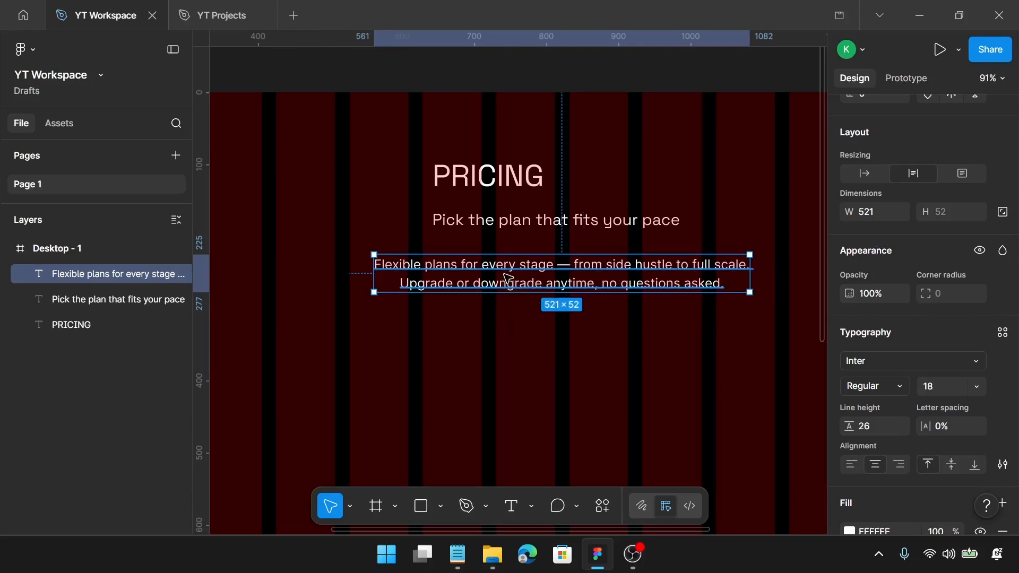
# Duplicate the description just below itself and replace the copy's text with "Monthly" from the Notepad document
pyautogui.moveTo(510, 282); pyautogui.dragTo(508, 322)
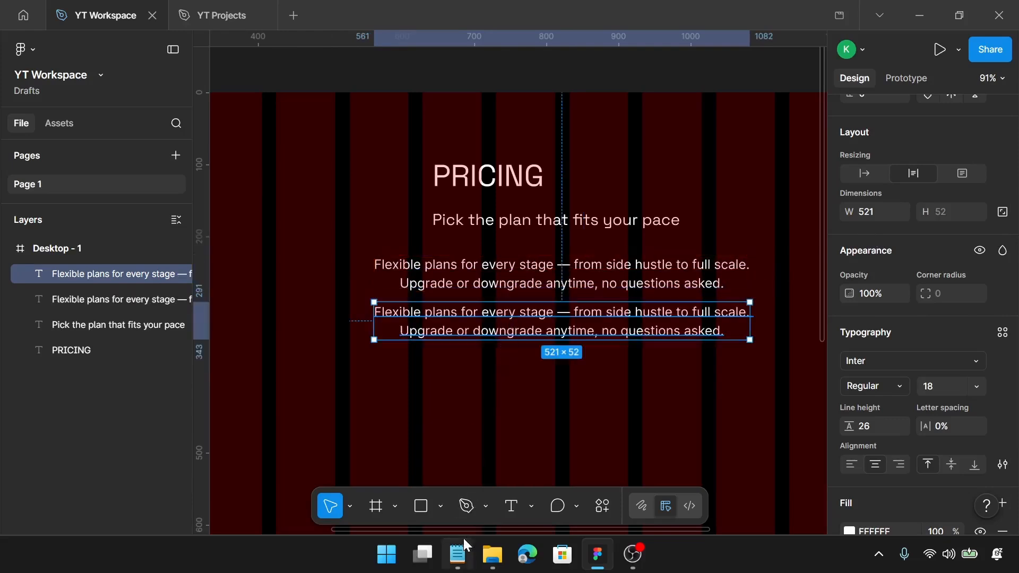
pyautogui.click(457, 554)
pyautogui.doubleClick(473, 255)
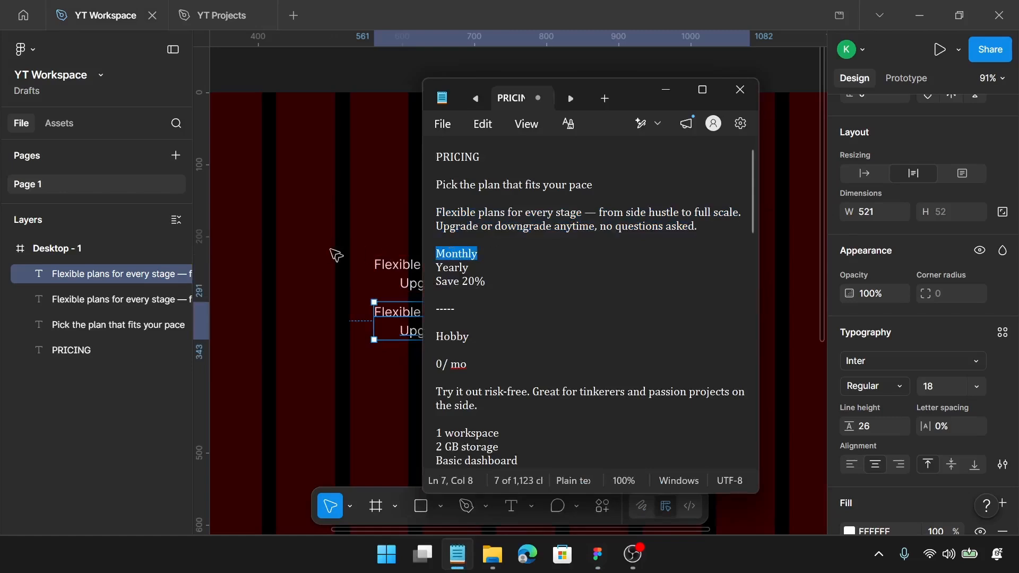
pyautogui.doubleClick(409, 316)
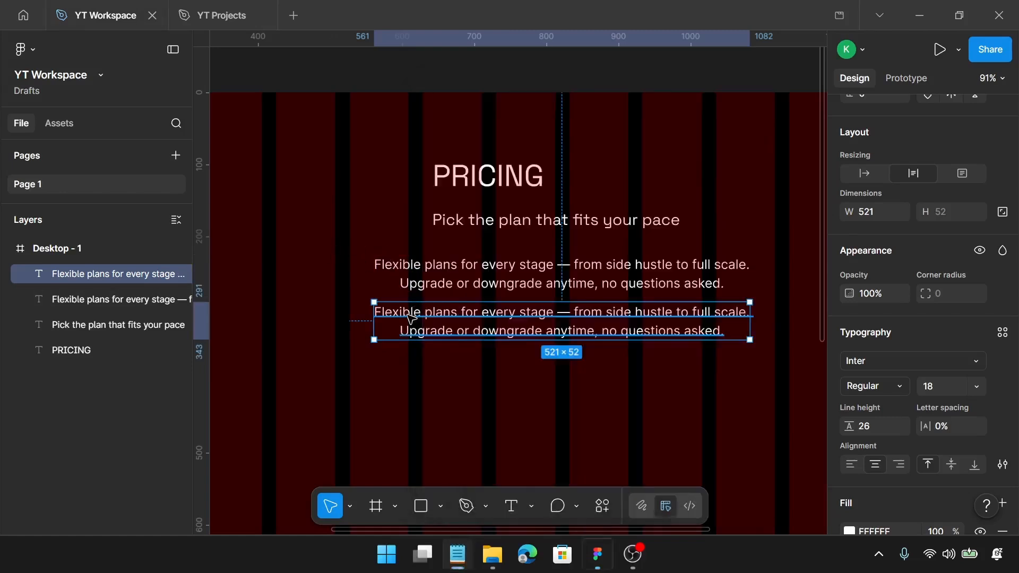
pyautogui.write('Monthly')
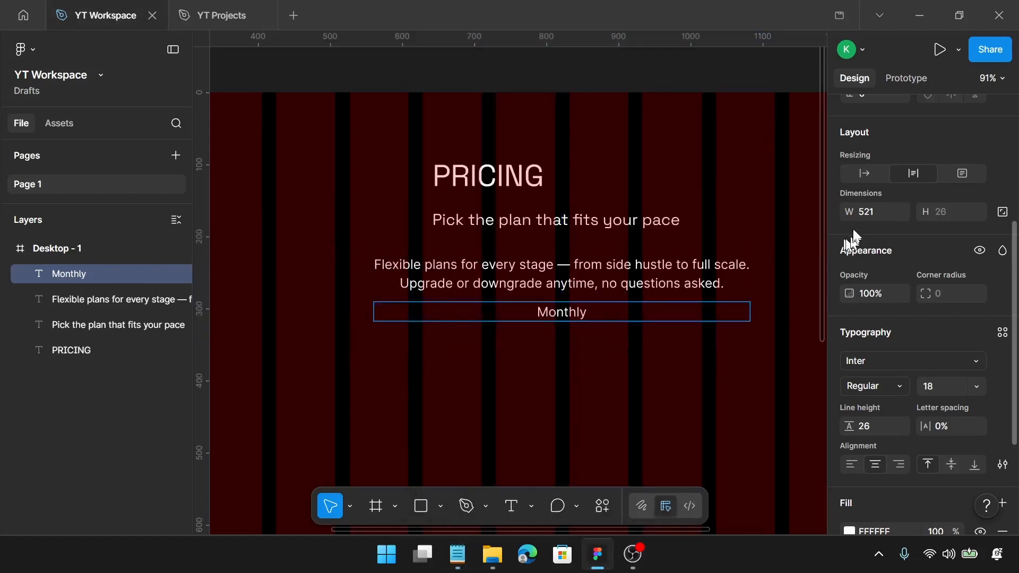
# Set the Monthly text to auto width and move it below the start of the description, at about X 598, Y 319
pyautogui.click(864, 173)
pyautogui.keyDown('ctrl'); pyautogui.scroll(5, 586, 336); pyautogui.keyUp('ctrl')
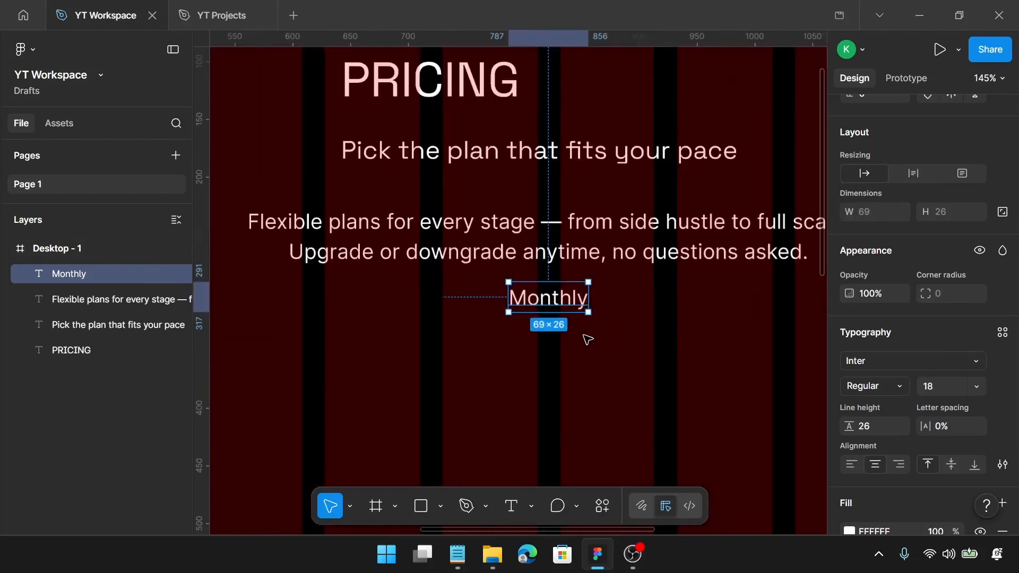
pyautogui.moveTo(606, 305); pyautogui.dragTo(388, 334)
# Draw a rectangle just after the Monthly label, level with its top, and size it to 50 × 26
pyautogui.keyDown('ctrl'); pyautogui.scroll(3, 389, 335); pyautogui.keyUp('ctrl')
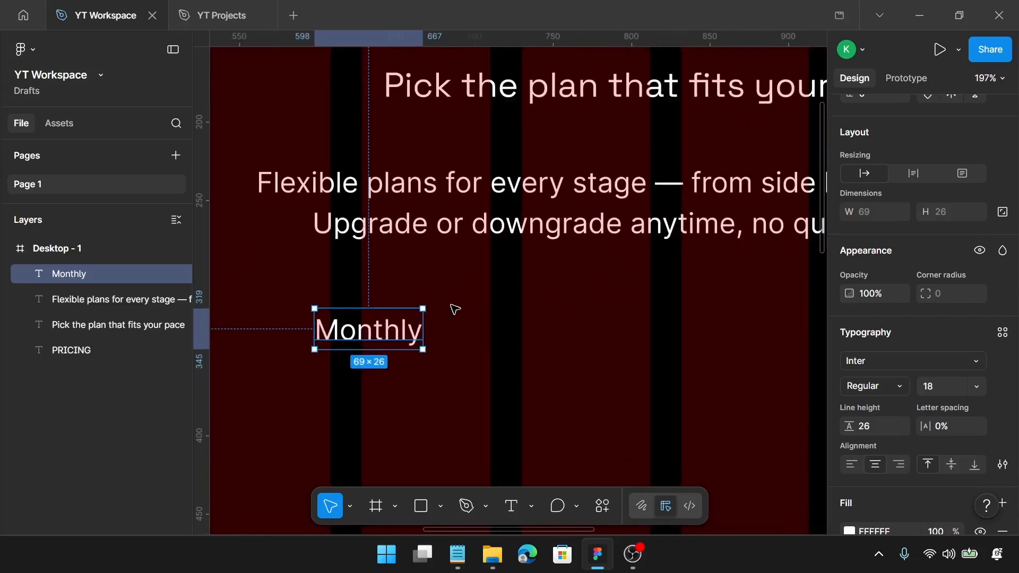
pyautogui.press('r')
pyautogui.moveTo(451, 307); pyautogui.dragTo(533, 340)
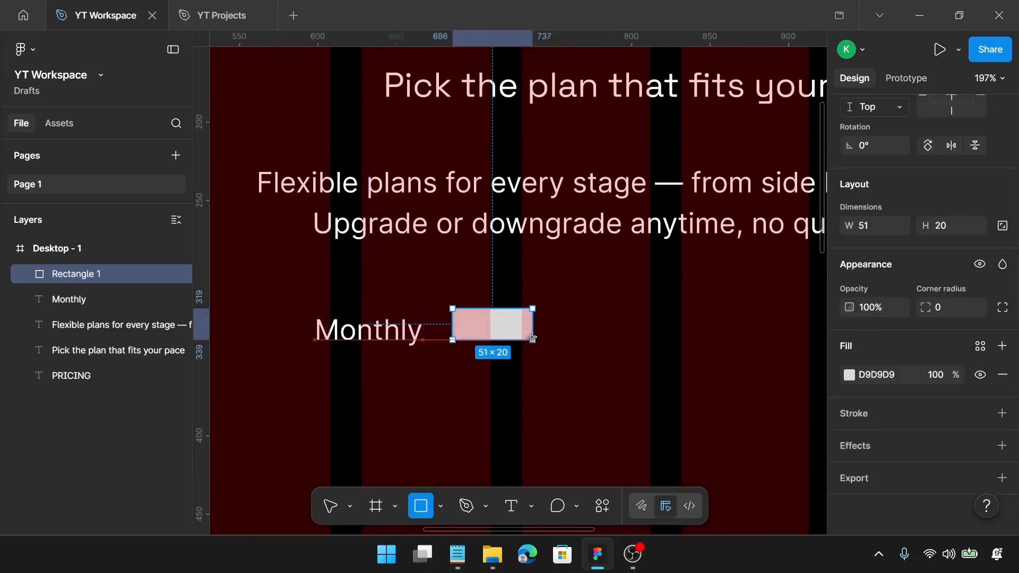
pyautogui.click(874, 224)
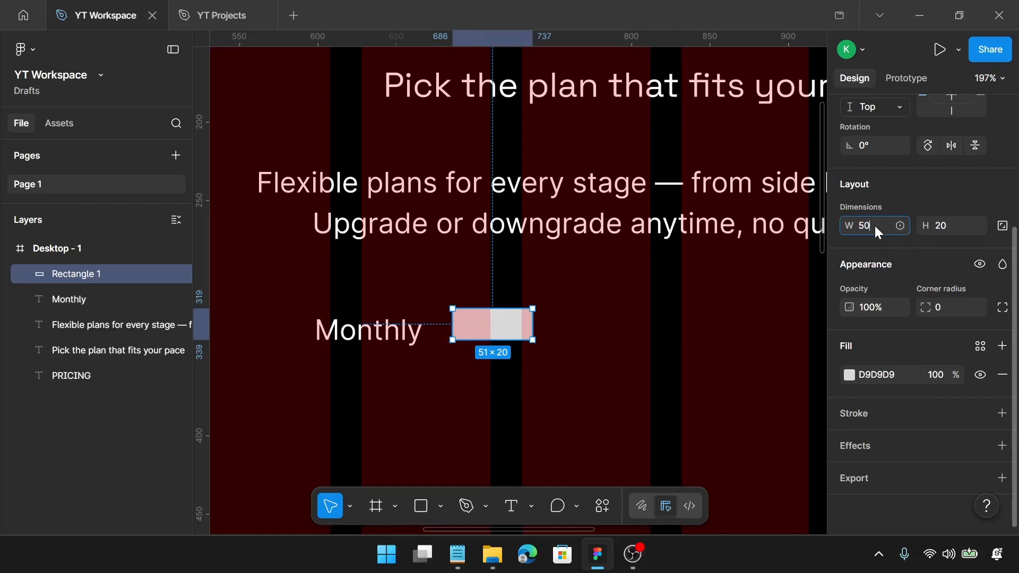
pyautogui.write('50')
pyautogui.press('Return')
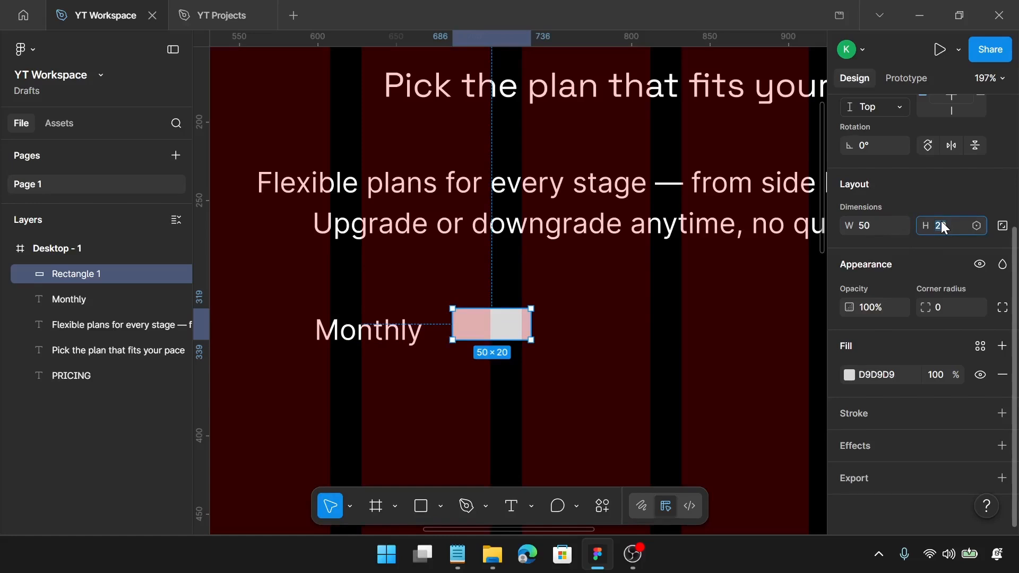
pyautogui.click(940, 221)
pyautogui.write('26')
pyautogui.press('Return')
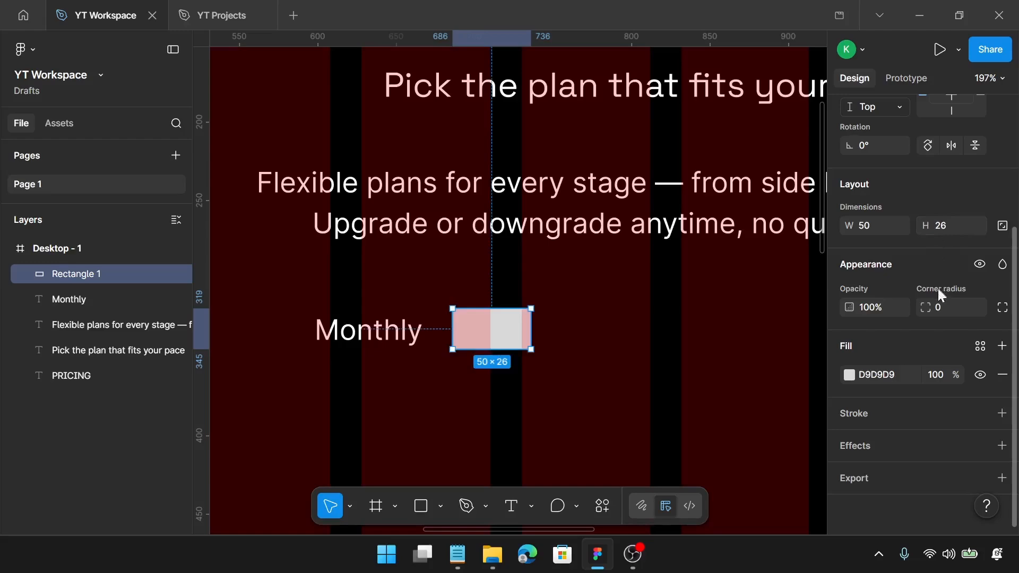
# Round the rectangle's corners fully into a pill shape with a radius of 13
pyautogui.scroll(1, 436, 322)
pyautogui.scroll(3, 467, 333)
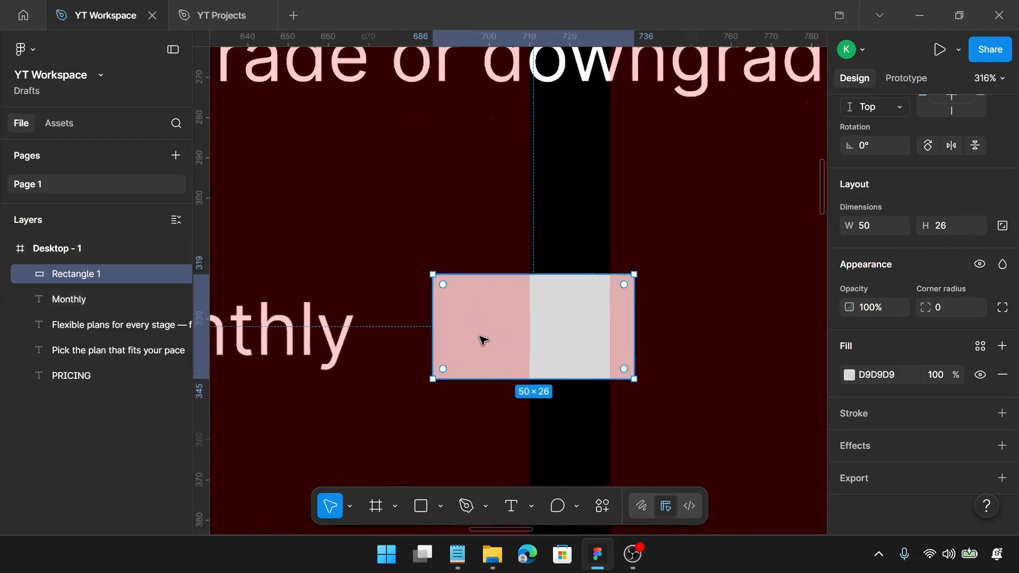
pyautogui.scroll(1, 459, 319)
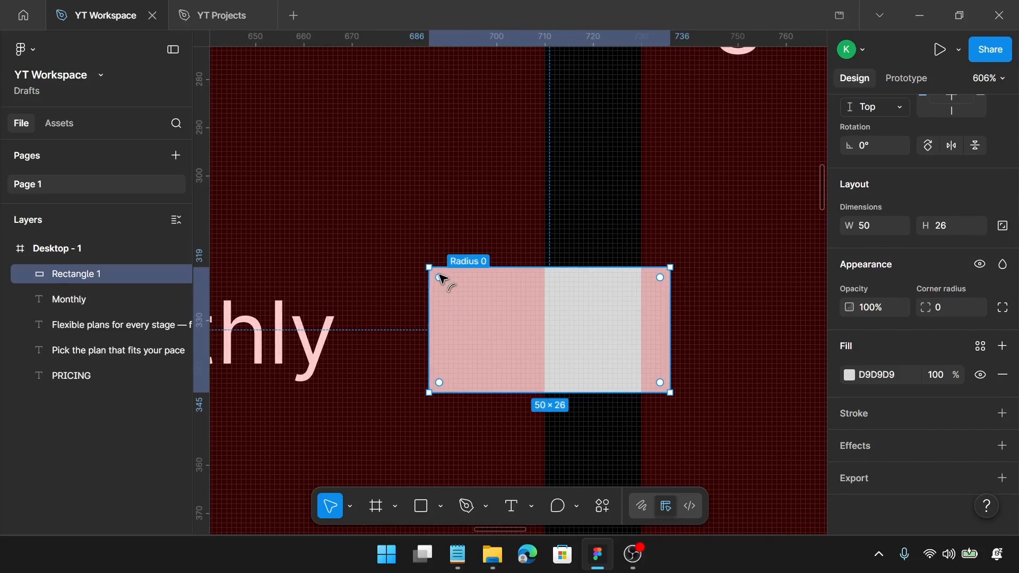
pyautogui.moveTo(439, 277); pyautogui.dragTo(508, 328)
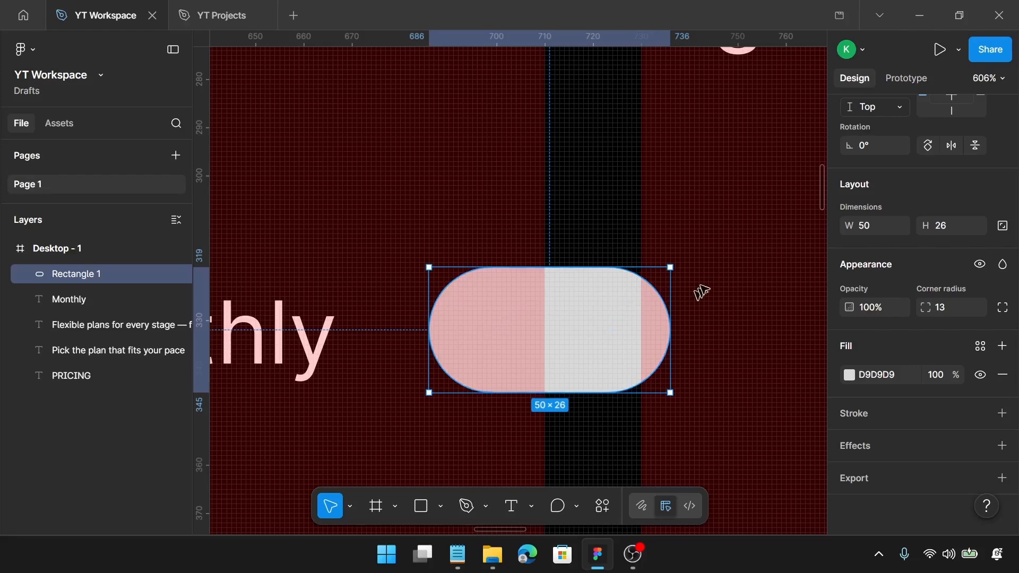
# Give the pill a white FFFFFF inside stroke of weight 1 and remove its fill
pyautogui.click(1001, 413)
pyautogui.moveTo(648, 320)
pyautogui.mouseDown()
pyautogui.moveTo(698, 284)
pyautogui.moveTo(578, 208)
pyautogui.mouseUp()
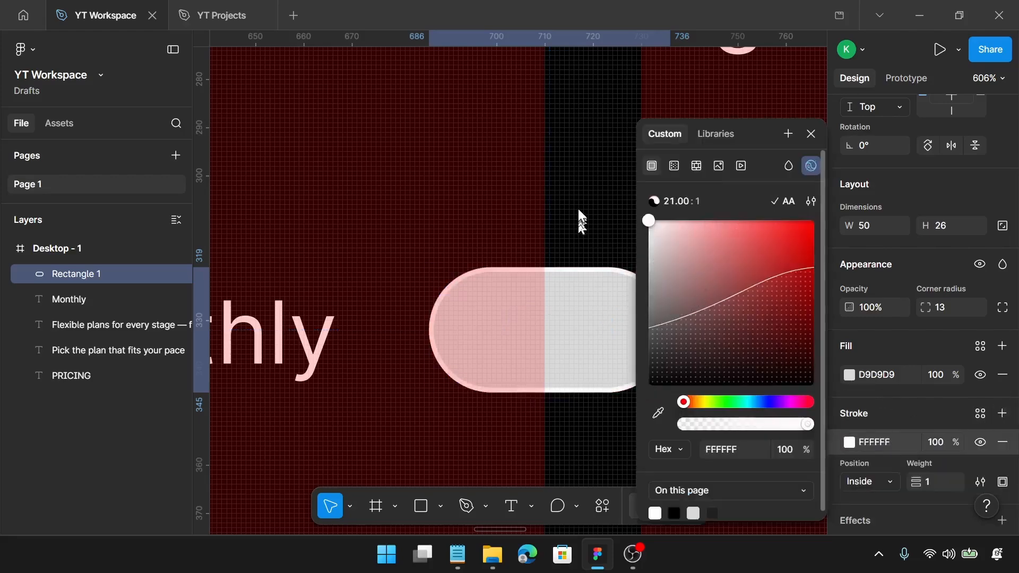
pyautogui.click(1002, 375)
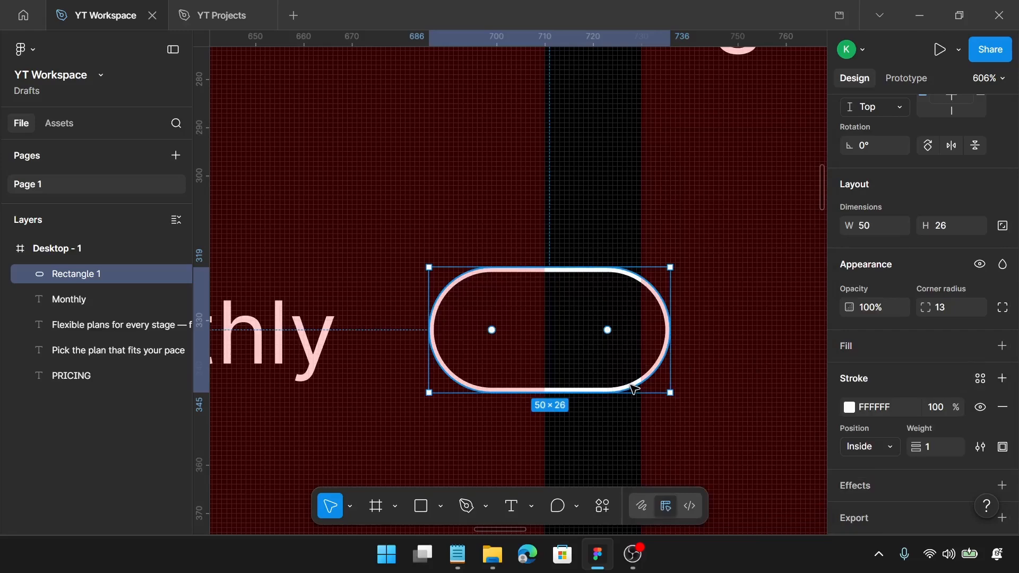
pyautogui.press('o')
pyautogui.moveTo(464, 303)
pyautogui.mouseDown()
pyautogui.moveTo(521, 360)
pyautogui.moveTo(556, 377)
pyautogui.mouseUp()
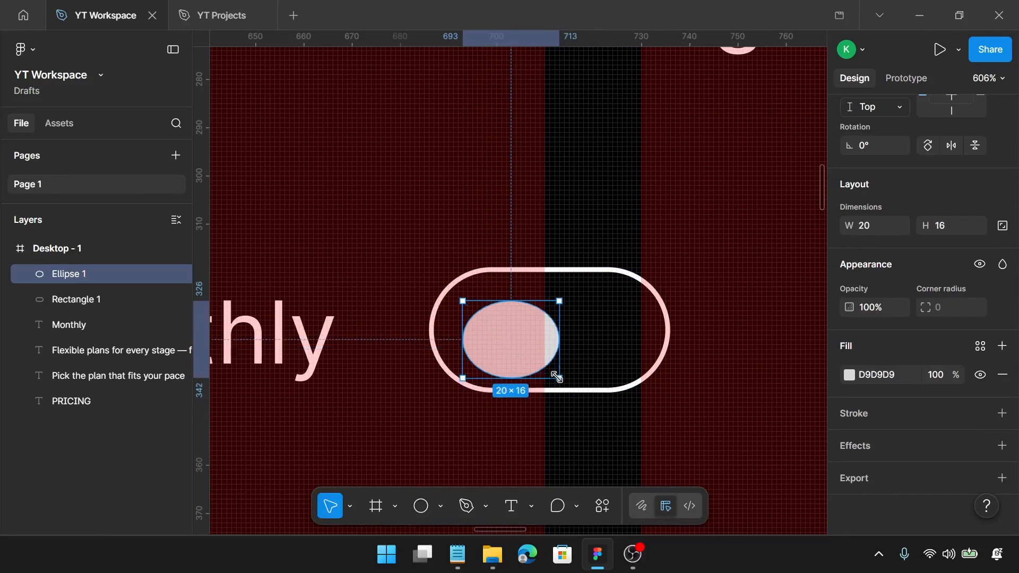
pyautogui.hotkey('ctrl', 'z')
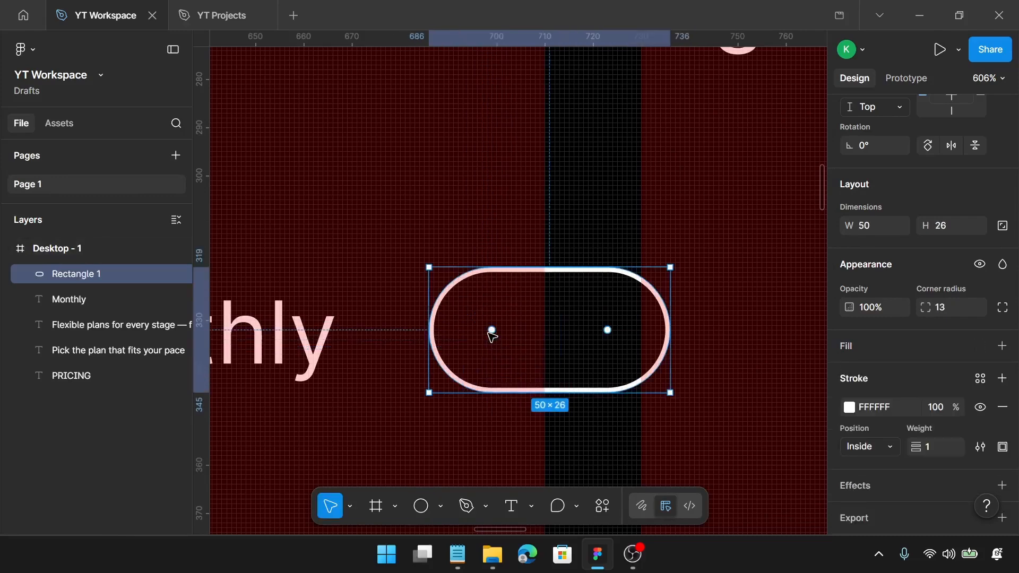
# Draw a circle over the pill outline for the toggle knob and size it to 20 × 20
pyautogui.press('o')
pyautogui.moveTo(472, 306); pyautogui.dragTo(554, 403)
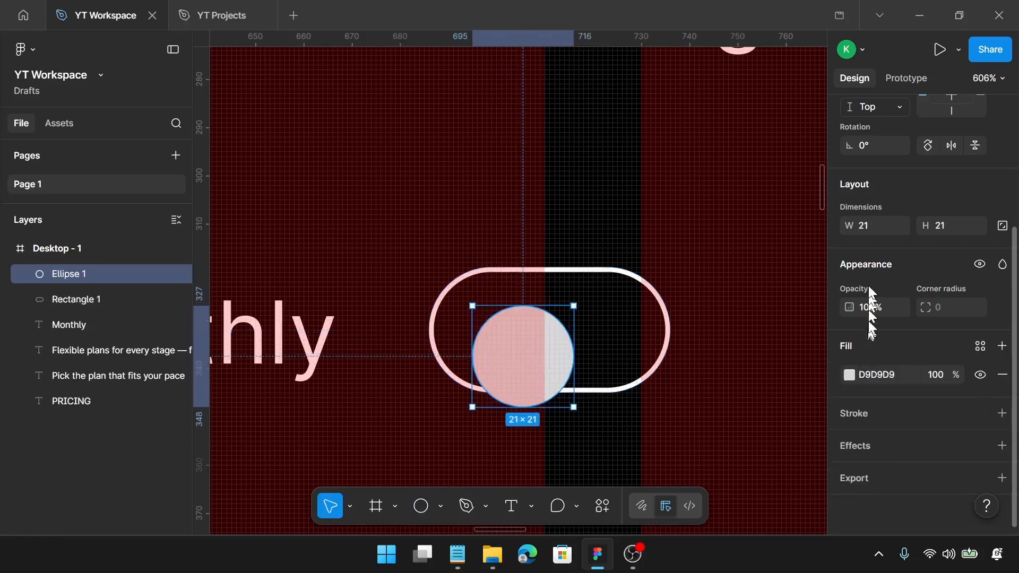
pyautogui.click(875, 215)
pyautogui.write('20')
pyautogui.press('Return')
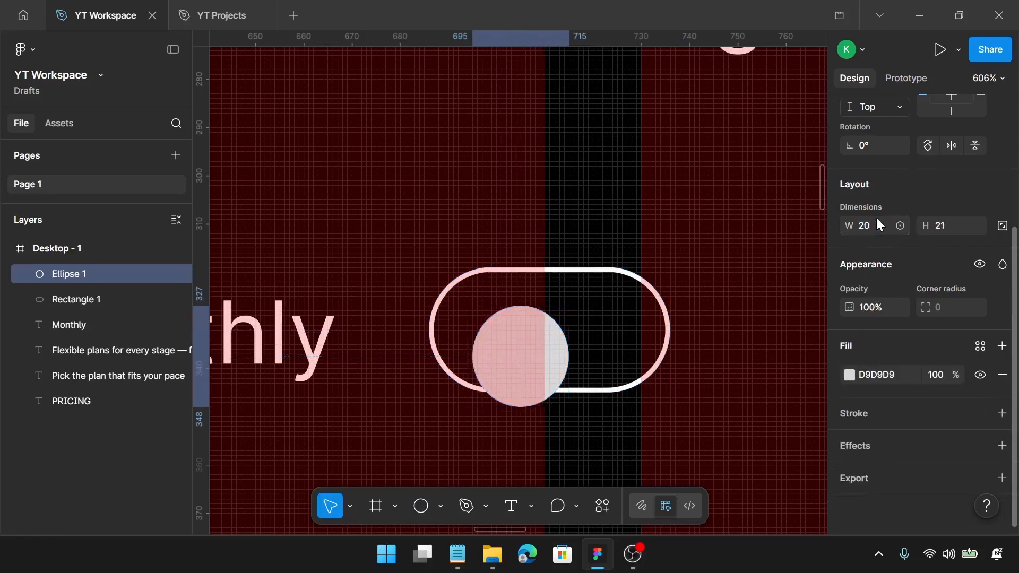
pyautogui.click(950, 224)
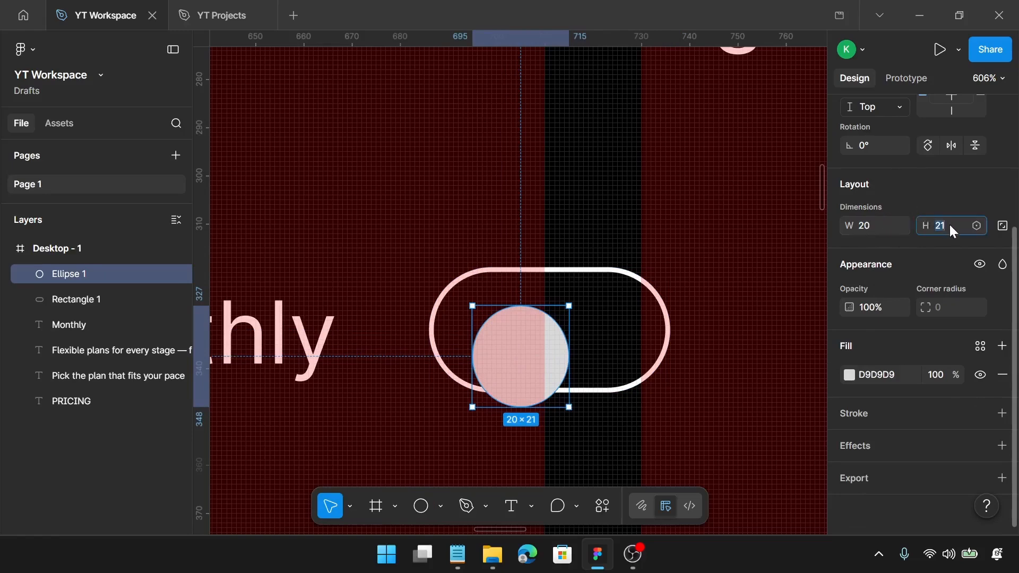
pyautogui.write('20')
pyautogui.press('Return')
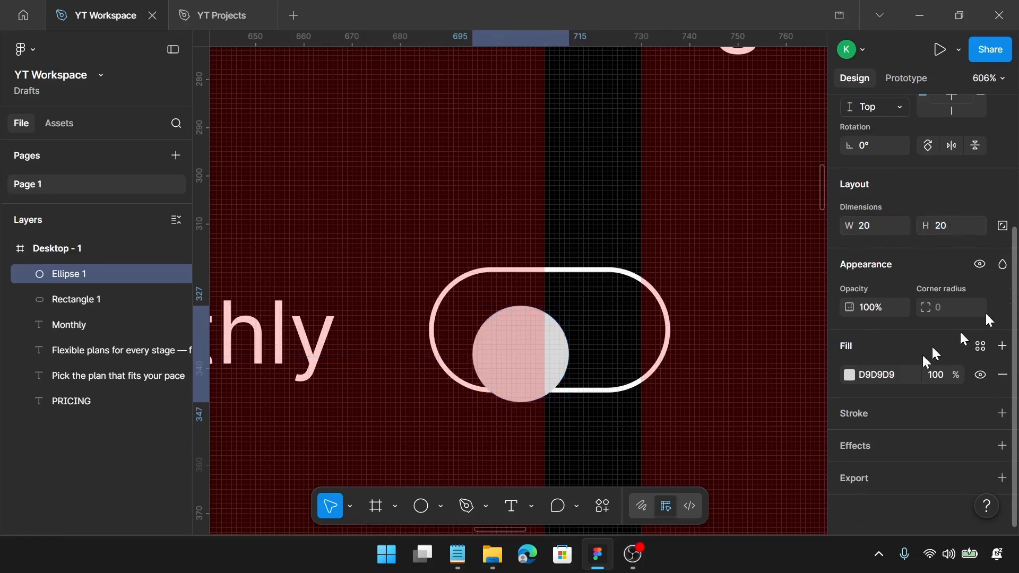
# Fill the circle with white FFFFFF and move it inside the pill outline's left end as the toggle knob
pyautogui.click(848, 375)
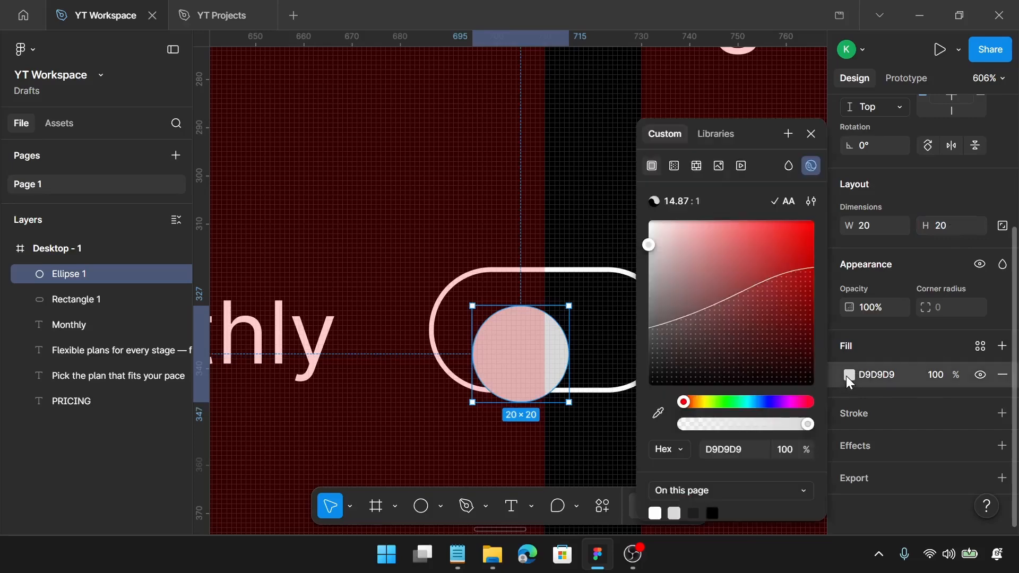
pyautogui.moveTo(664, 245); pyautogui.dragTo(638, 207)
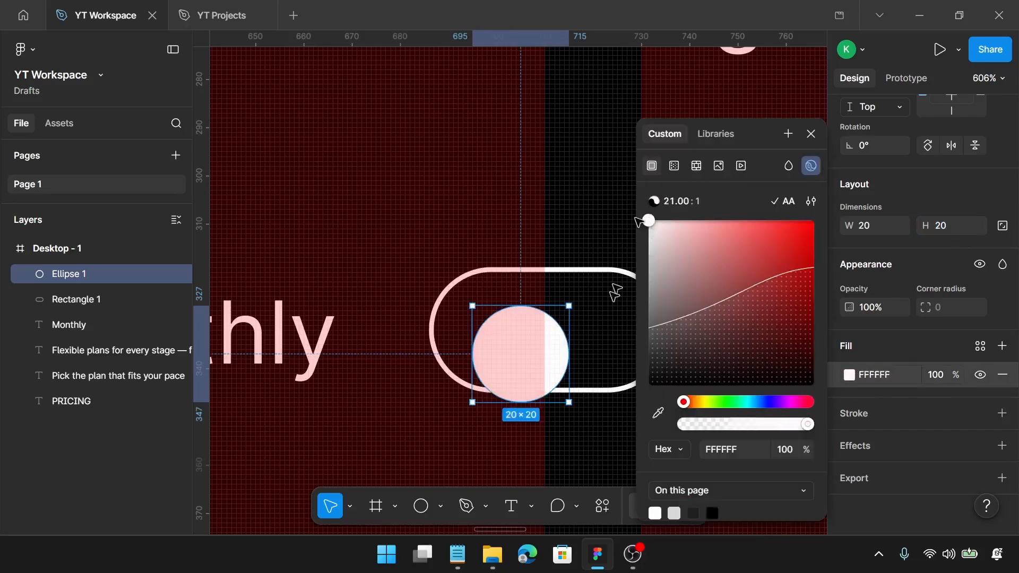
pyautogui.moveTo(521, 345); pyautogui.dragTo(487, 333)
pyautogui.click(810, 134)
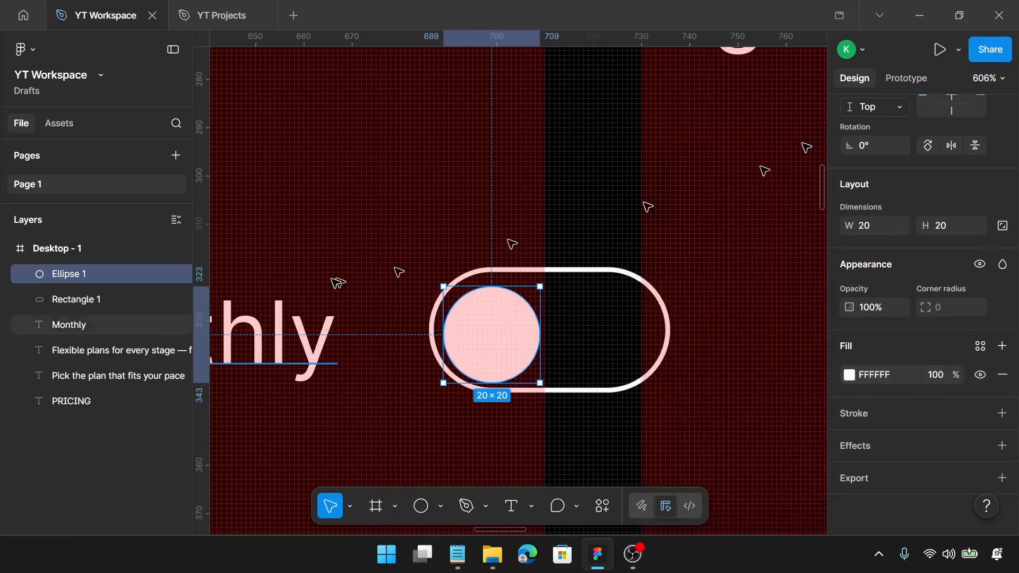
# Combine the knob circle and the pill outline into one auto layout frame
pyautogui.scroll(5, 545, 371)
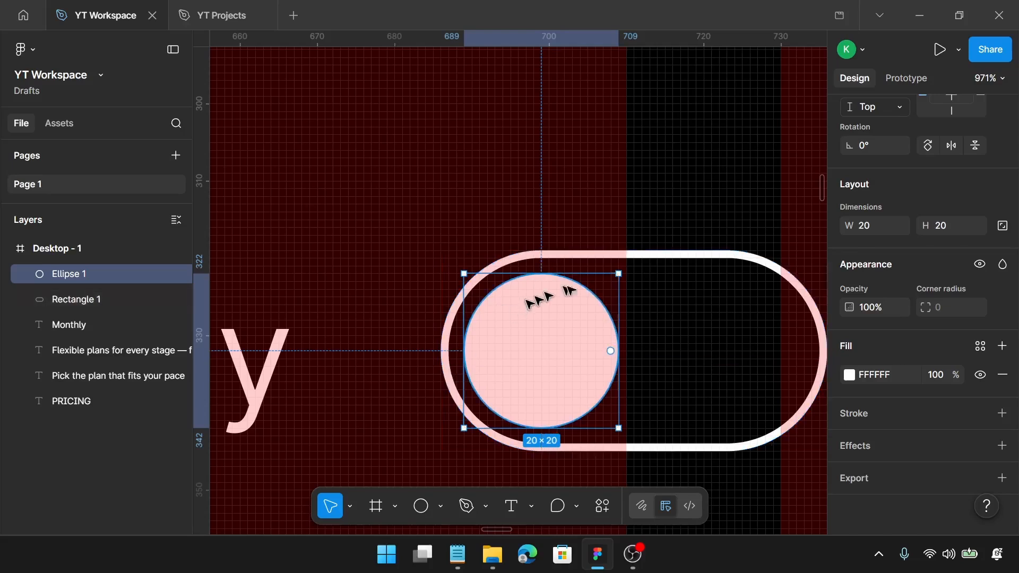
pyautogui.keyDown('shift'); pyautogui.click(653, 258); pyautogui.keyUp('shift')
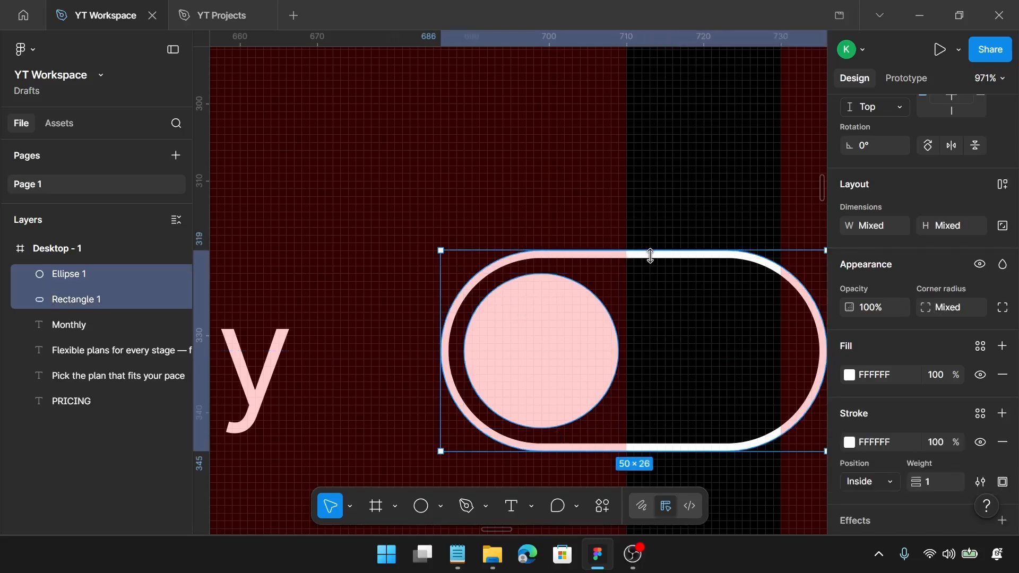
pyautogui.hotkey('shift', 'a')
pyautogui.scroll(-5, 657, 260)
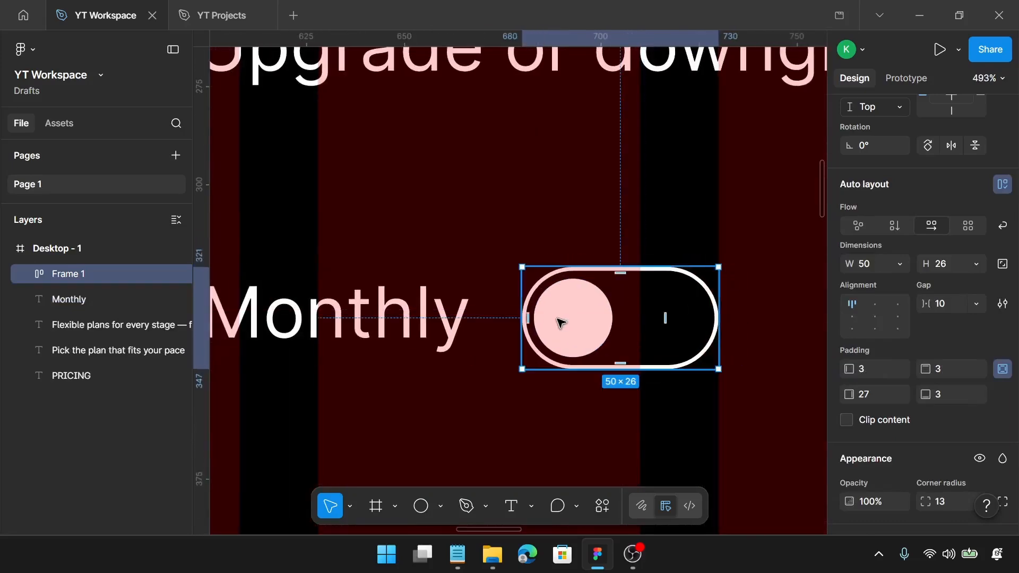
# Combine the Monthly label and the toggle into one auto layout frame with a gap of 10
pyautogui.keyDown('shift'); pyautogui.click(459, 325); pyautogui.keyUp('shift')
pyautogui.hotkey('shift', 'a')
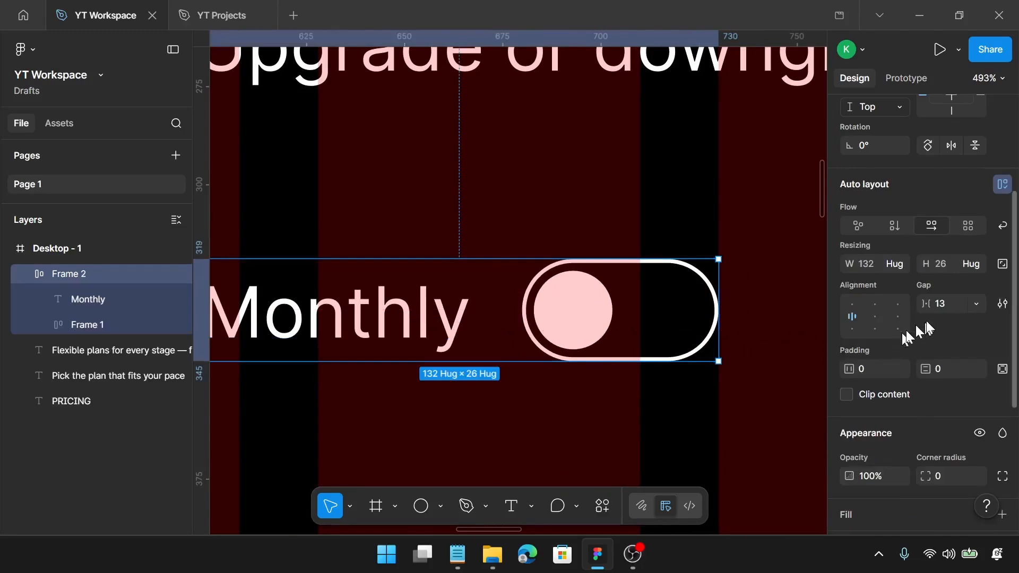
pyautogui.click(944, 304)
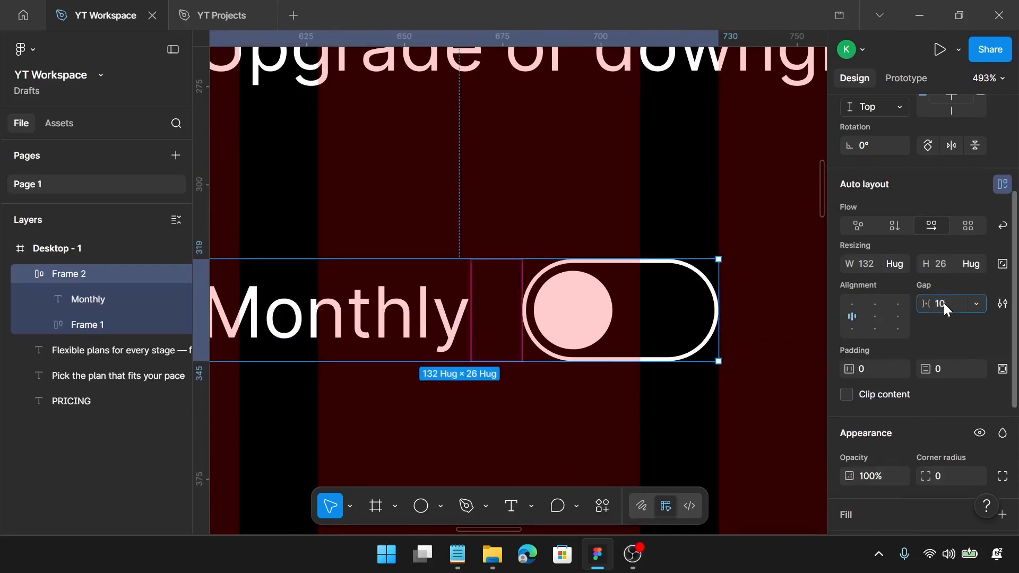
pyautogui.press('Return')
pyautogui.scroll(-1, 679, 348)
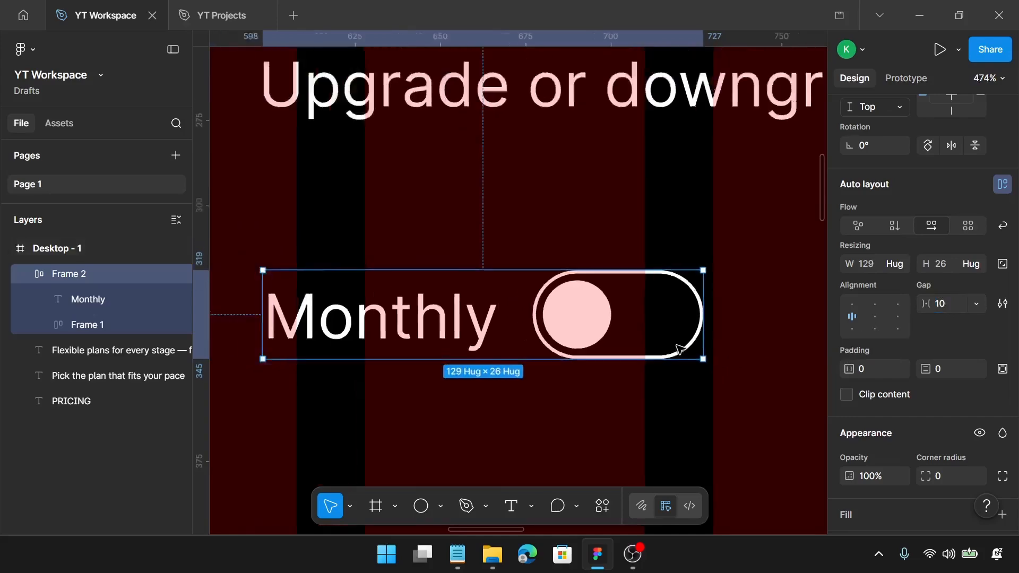
# Duplicate the Monthly label and place the copy on the same line, to the right of the toggle
pyautogui.scroll(-3, 679, 349)
pyautogui.hscroll(3, 646, 325)
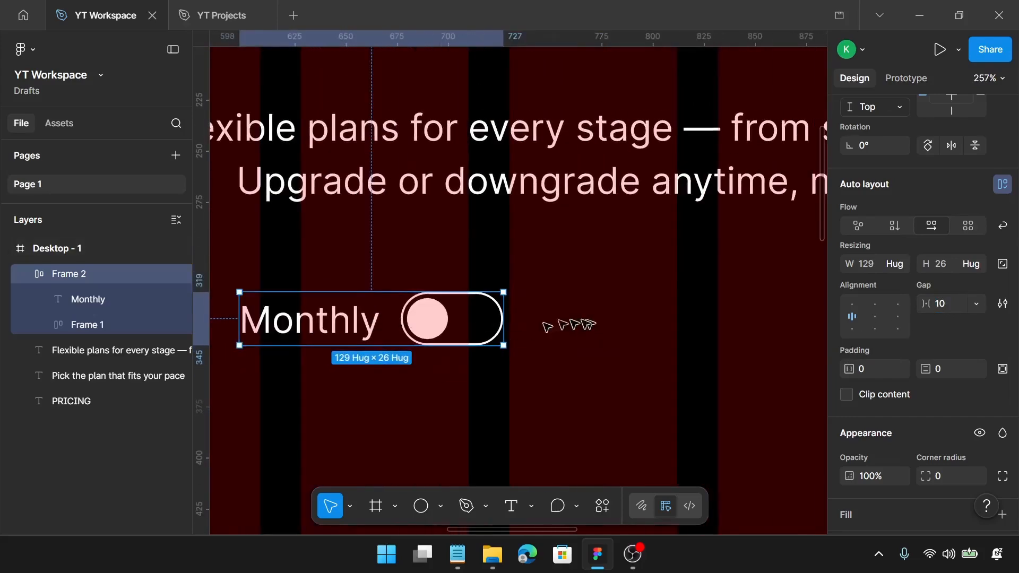
pyautogui.click(366, 329)
pyautogui.keyDown('alt'); pyautogui.moveTo(334, 325); pyautogui.dragTo(663, 319); pyautogui.keyUp('alt')
pyautogui.hscroll(2, 660, 319)
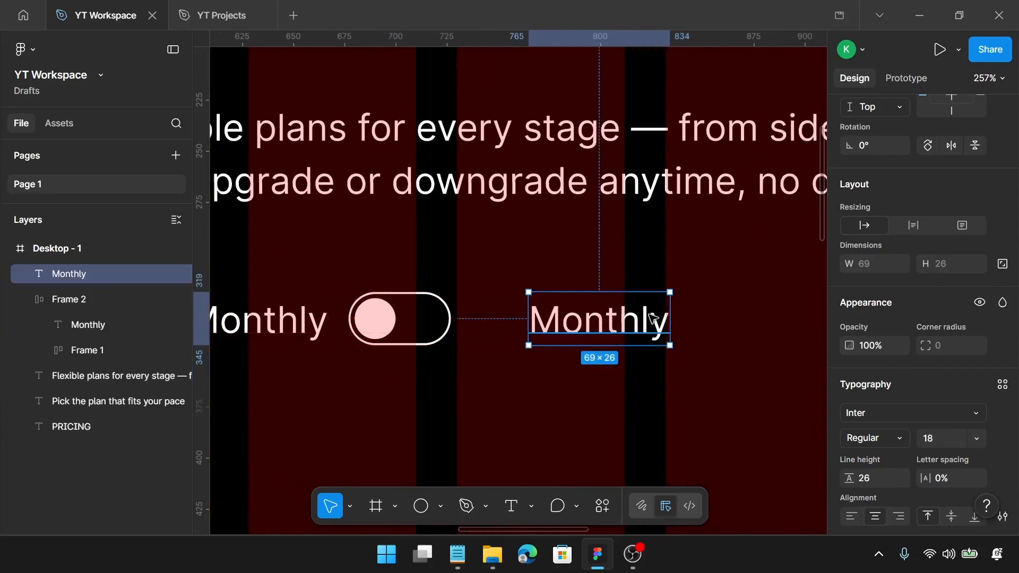
# Copy Yearly from the pricing notes in Notepad and replace the duplicated label's text with it
pyautogui.click(465, 552)
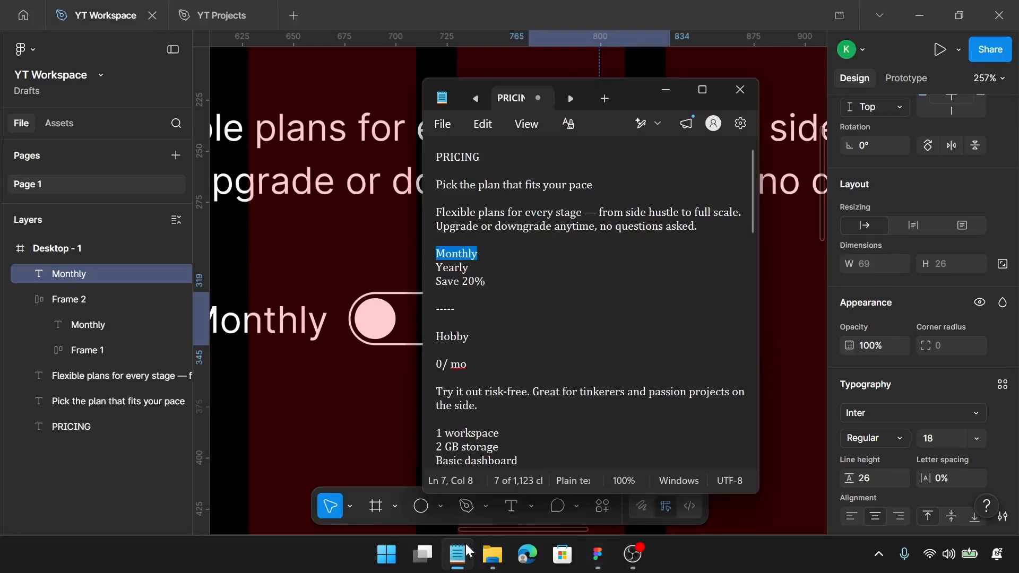
pyautogui.moveTo(477, 268); pyautogui.dragTo(400, 271)
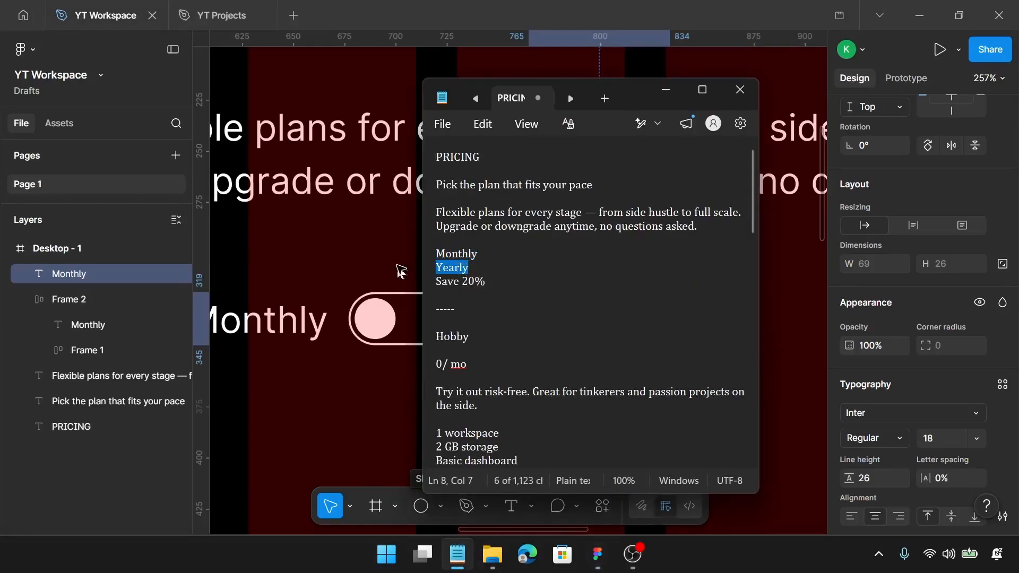
pyautogui.hotkey('ctrl', 'i')
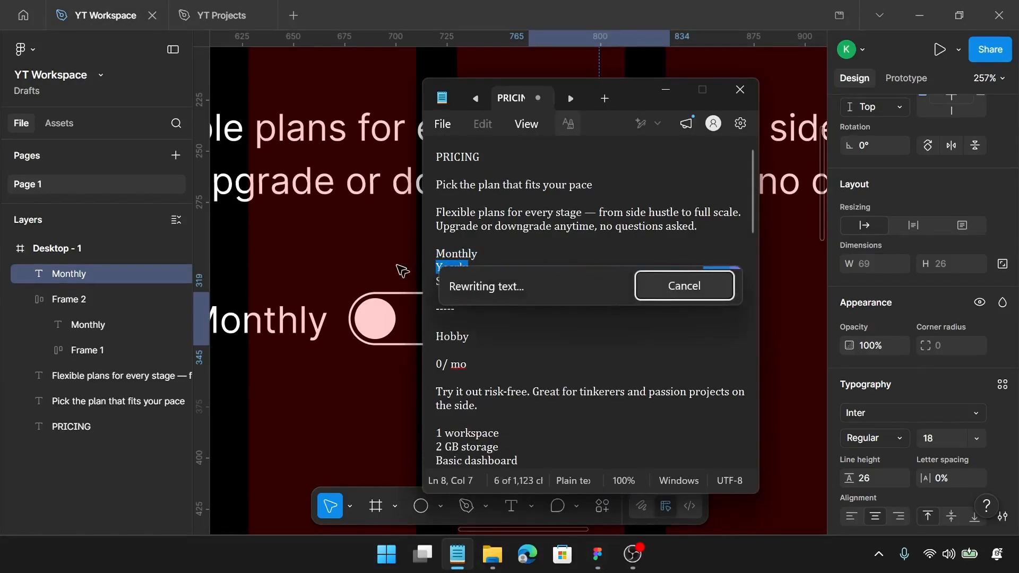
pyautogui.press('Escape')
pyautogui.click(343, 246)
pyautogui.click(563, 328)
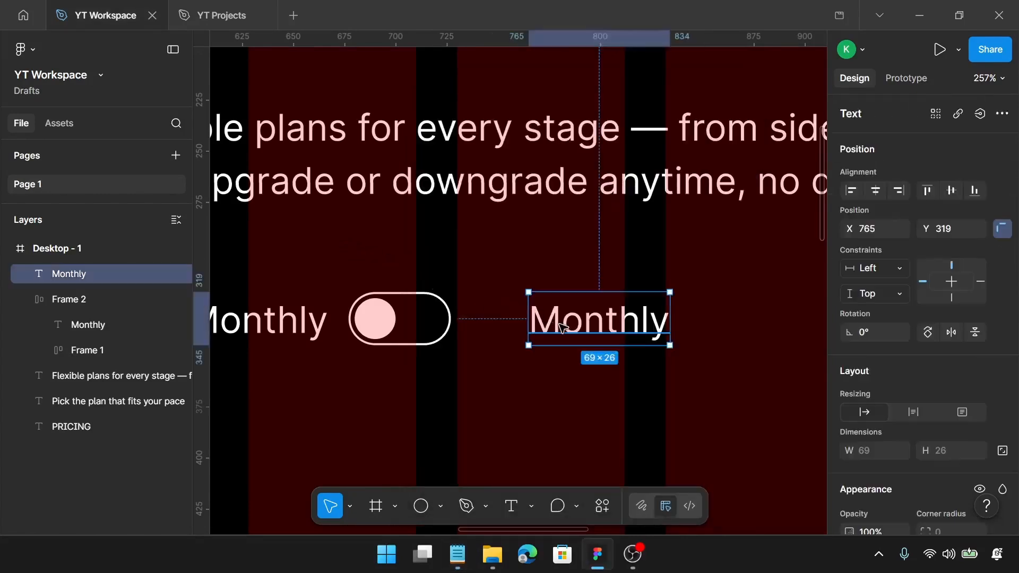
pyautogui.doubleClick(563, 326)
pyautogui.write('Yearly')
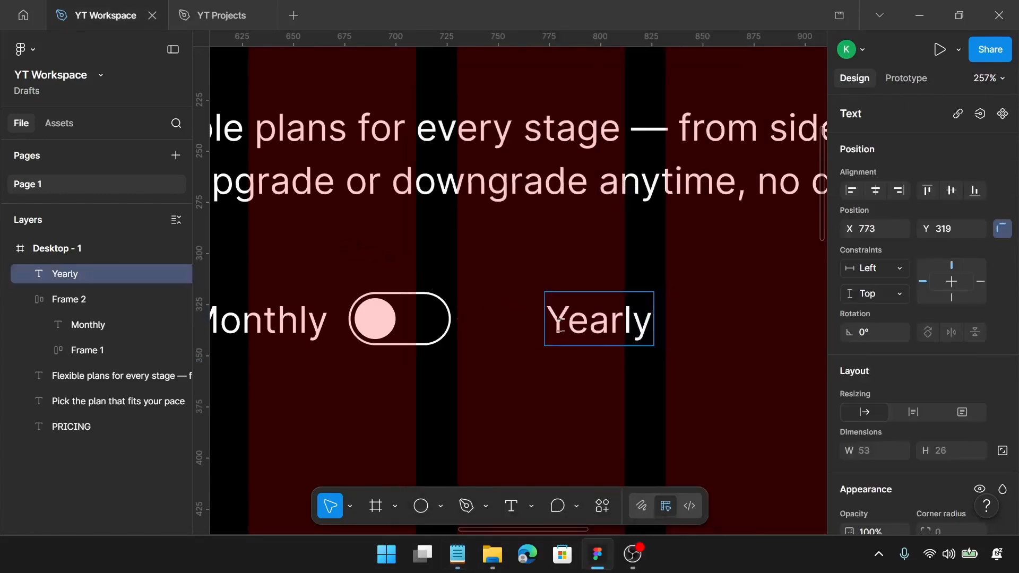
pyautogui.press('Escape')
# Draw a rectangle about 108 × 20 to the right of the Yearly label and set its width to 85
pyautogui.hscroll(5, 666, 313)
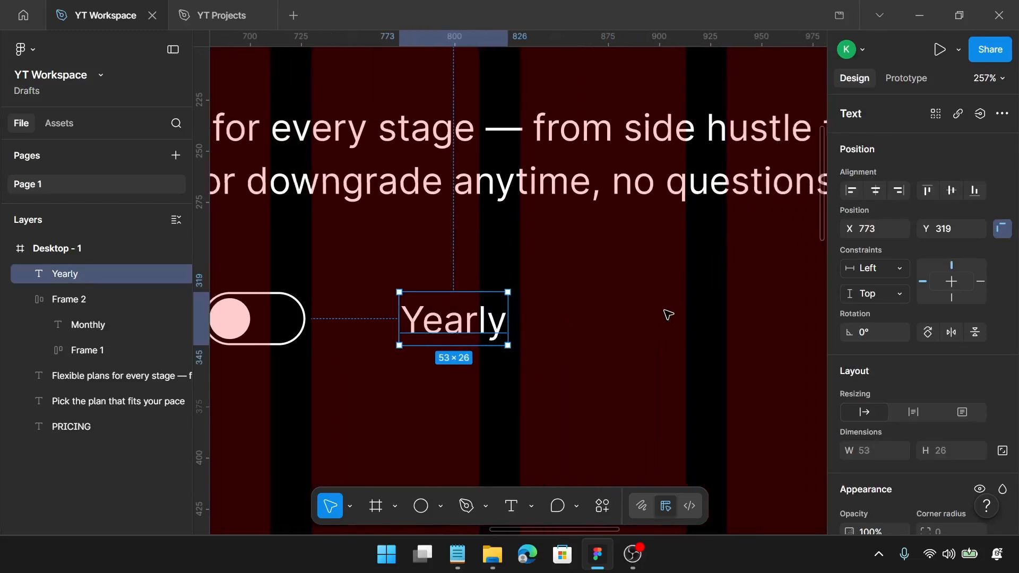
pyautogui.press('r')
pyautogui.moveTo(548, 292); pyautogui.dragTo(769, 334)
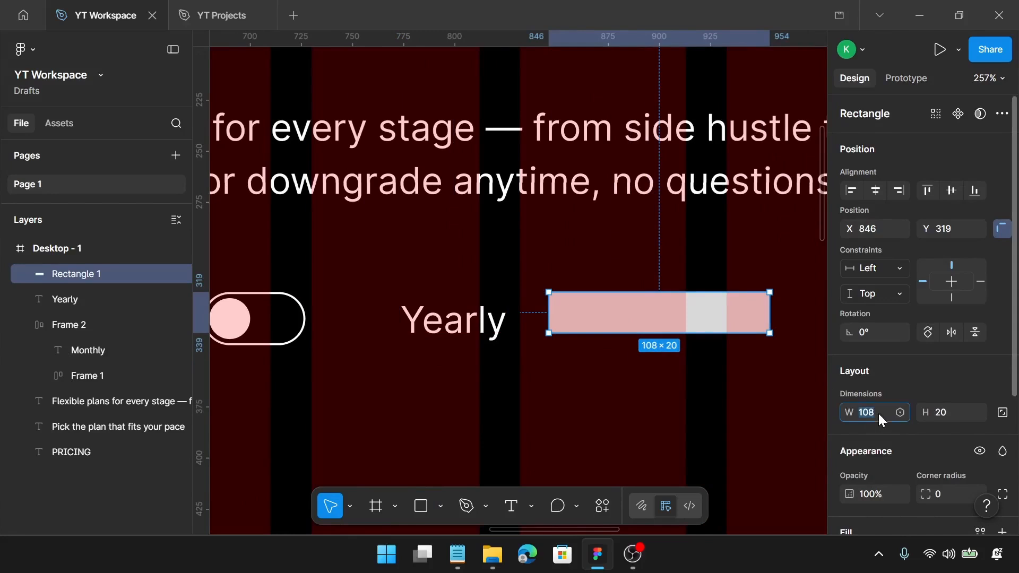
pyautogui.write('85')
pyautogui.press('Return')
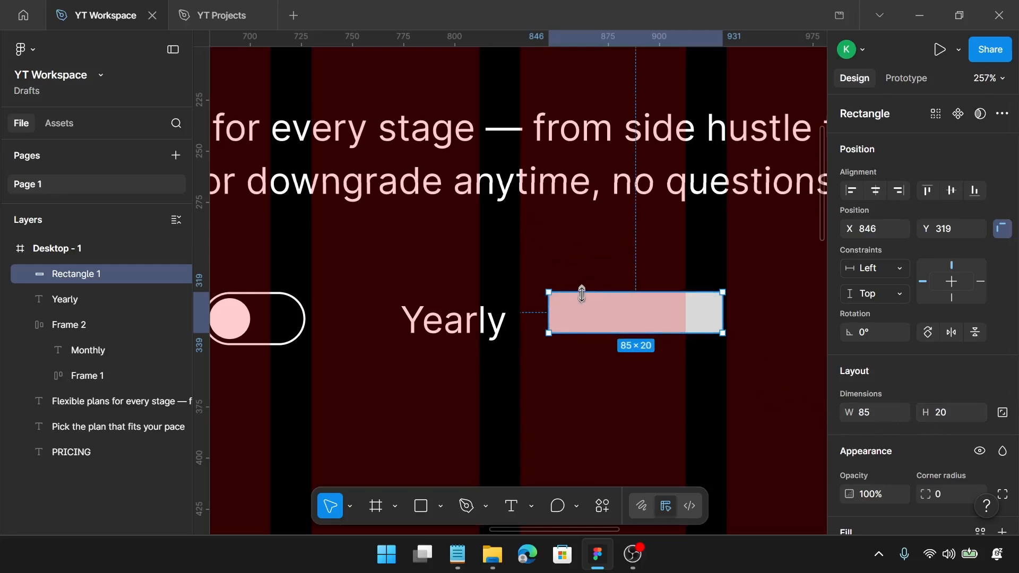
# Round the rectangle's corners to a radius of 10 and fill it with FAF392
pyautogui.scroll(5, 582, 295)
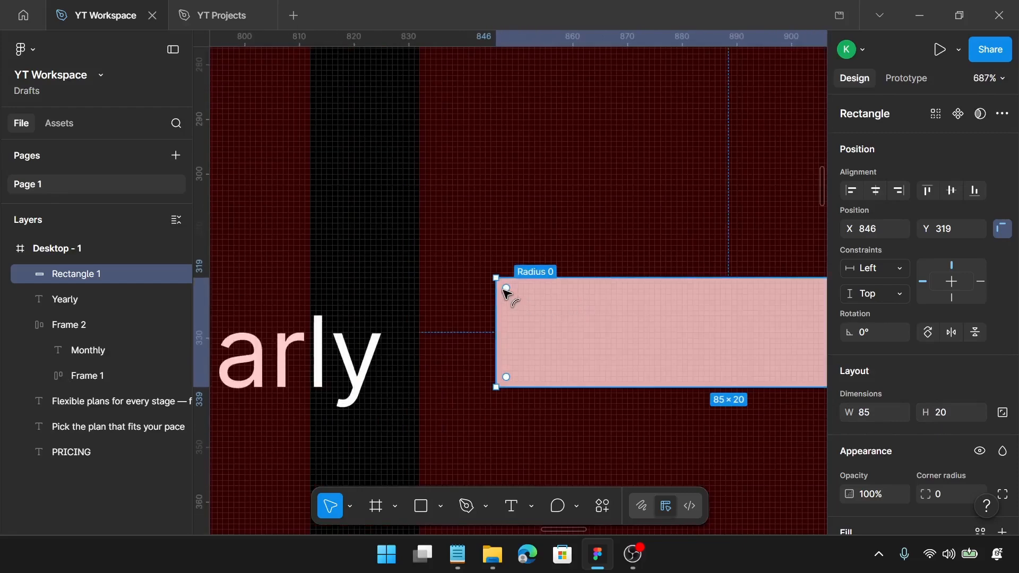
pyautogui.moveTo(506, 288); pyautogui.dragTo(616, 344)
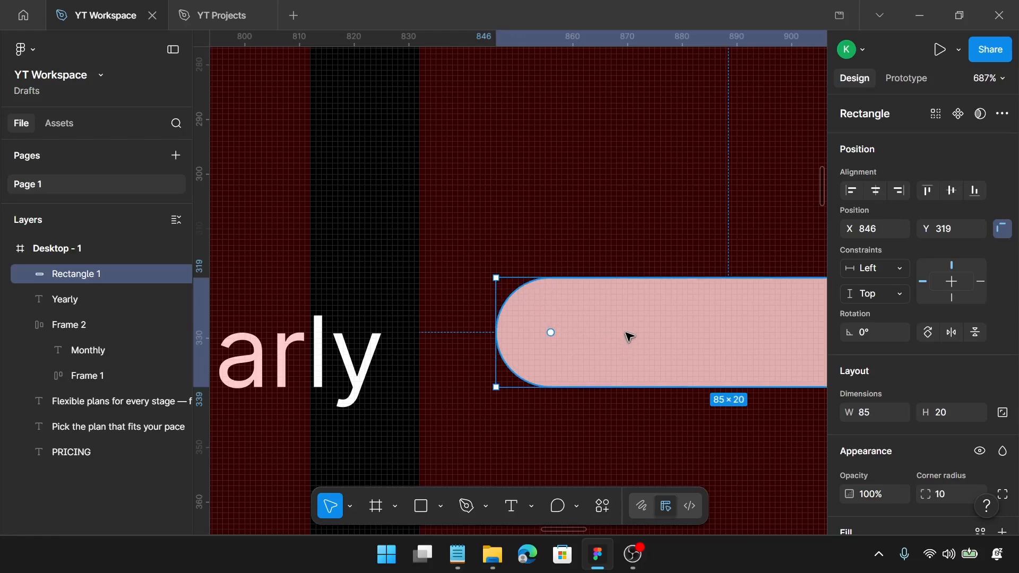
pyautogui.scroll(-3, 898, 342)
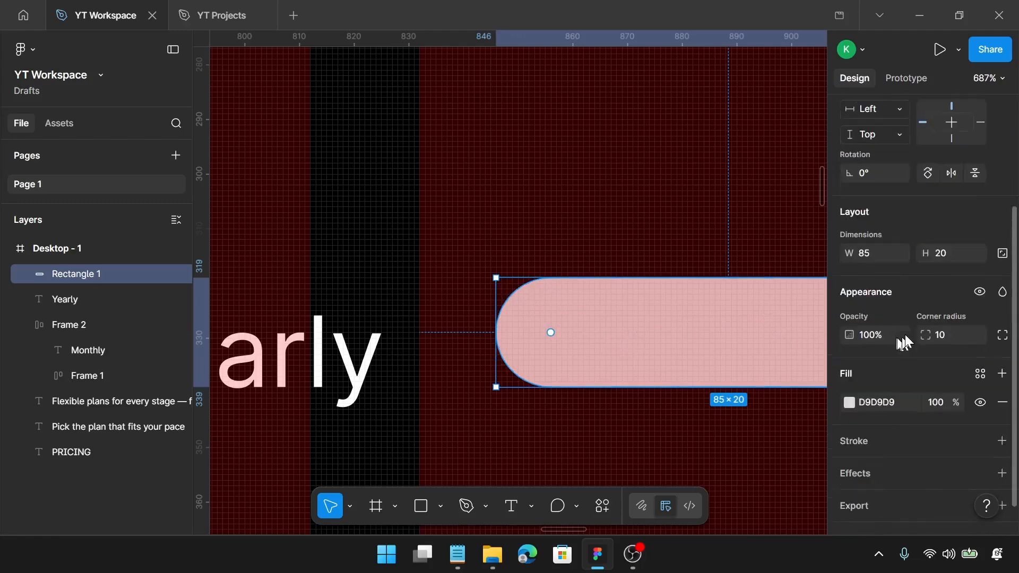
pyautogui.click(884, 401)
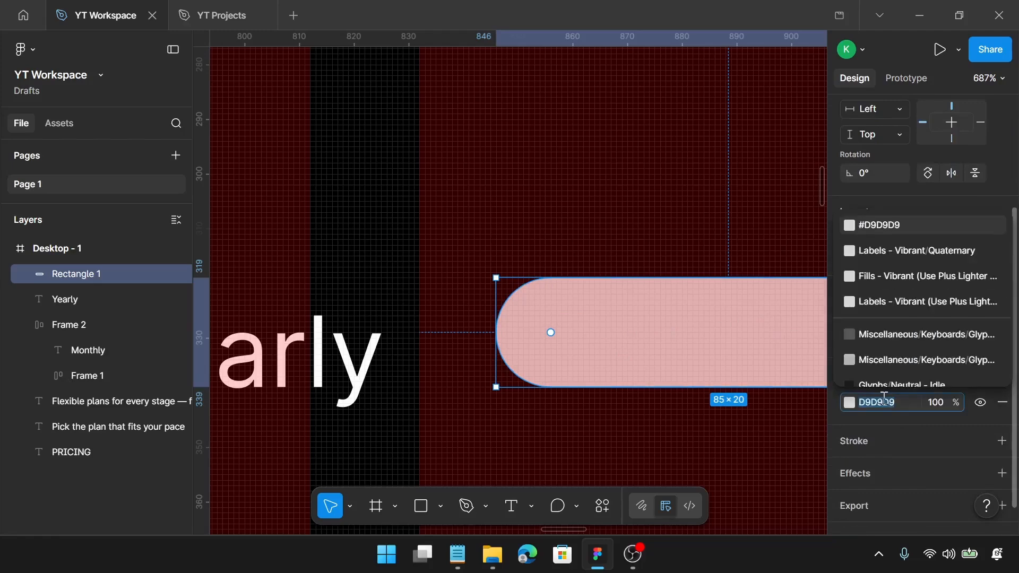
pyautogui.write('faf')
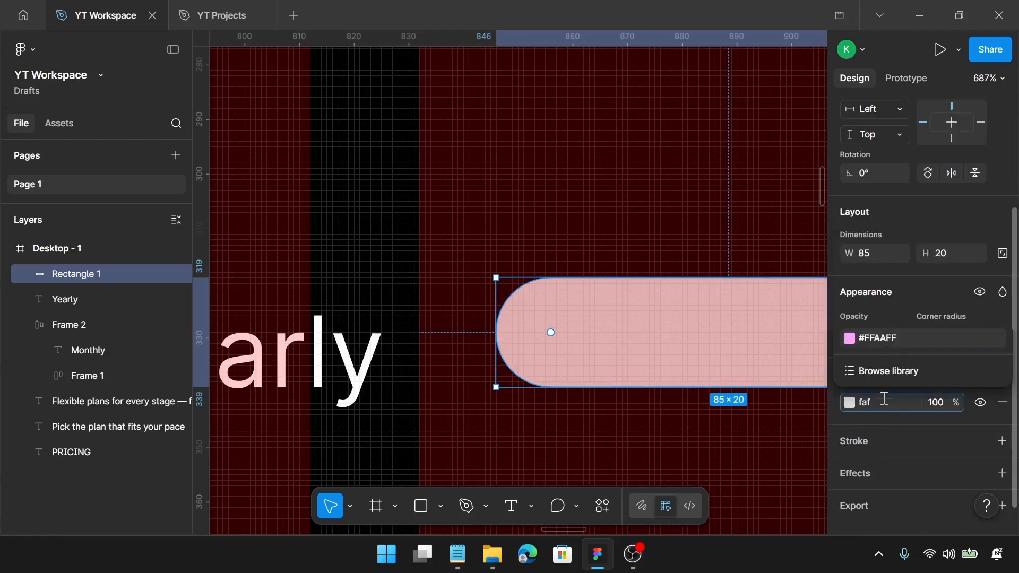
pyautogui.write('392')
pyautogui.press('Return')
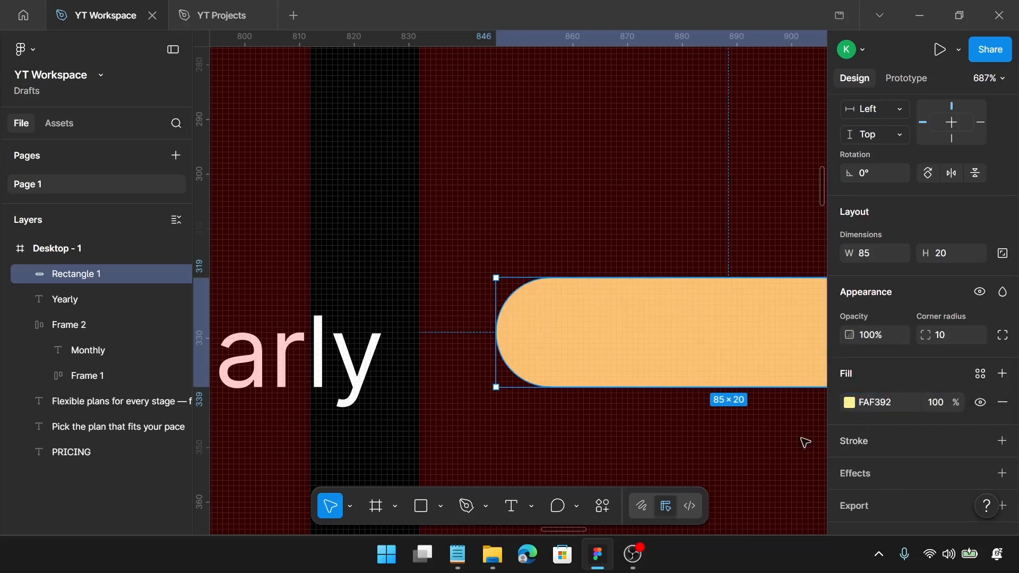
# Duplicate the Yearly label onto the yellow pill and bring the copy in front of it
pyautogui.scroll(-5, 768, 413)
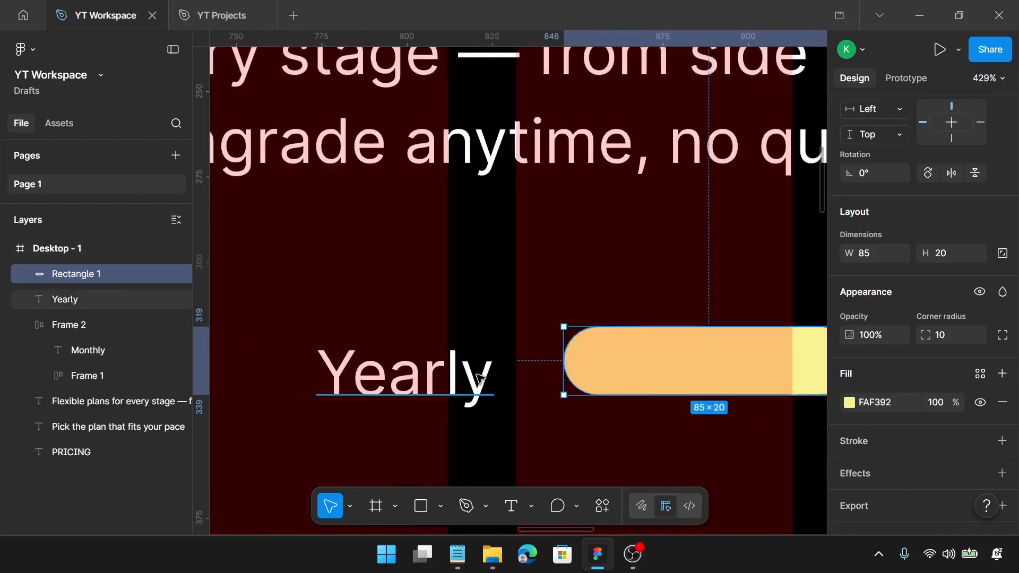
pyautogui.click(480, 378)
pyautogui.moveTo(430, 376); pyautogui.dragTo(700, 361)
pyautogui.hotkey('ctrl', ']')
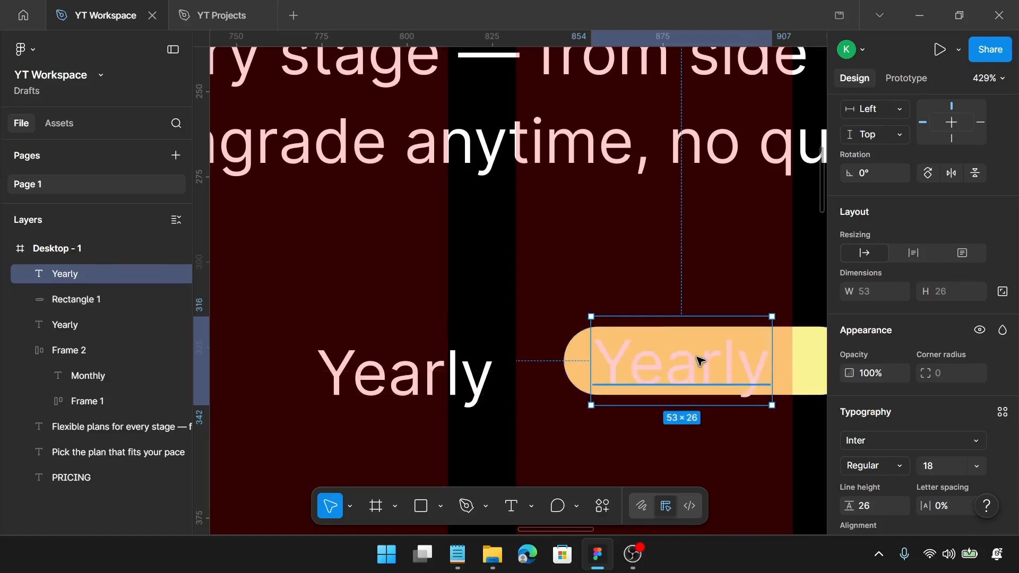
# Change the fill of the text on the pill to black 000000
pyautogui.scroll(-5, 915, 379)
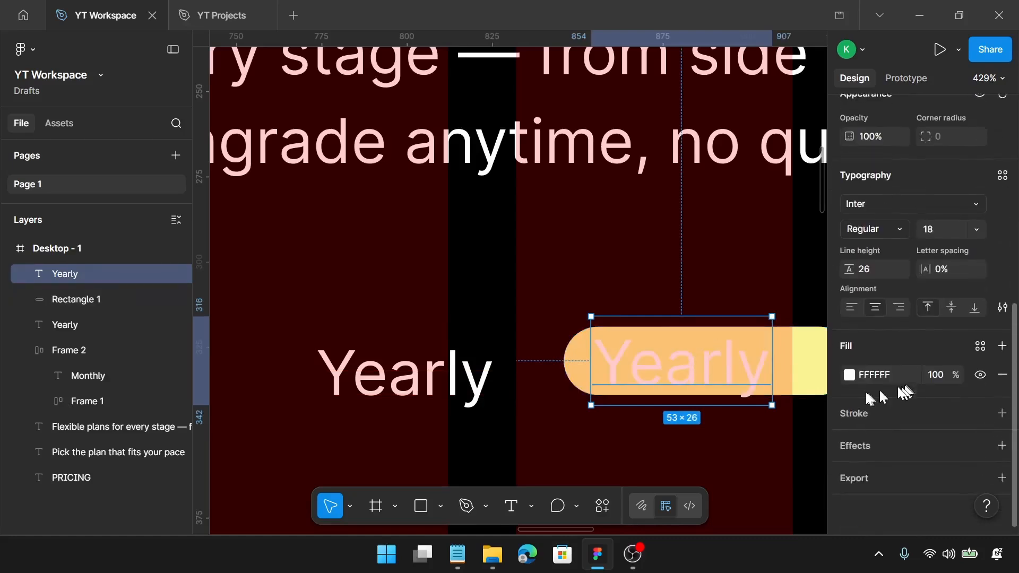
pyautogui.click(848, 376)
pyautogui.click(651, 381)
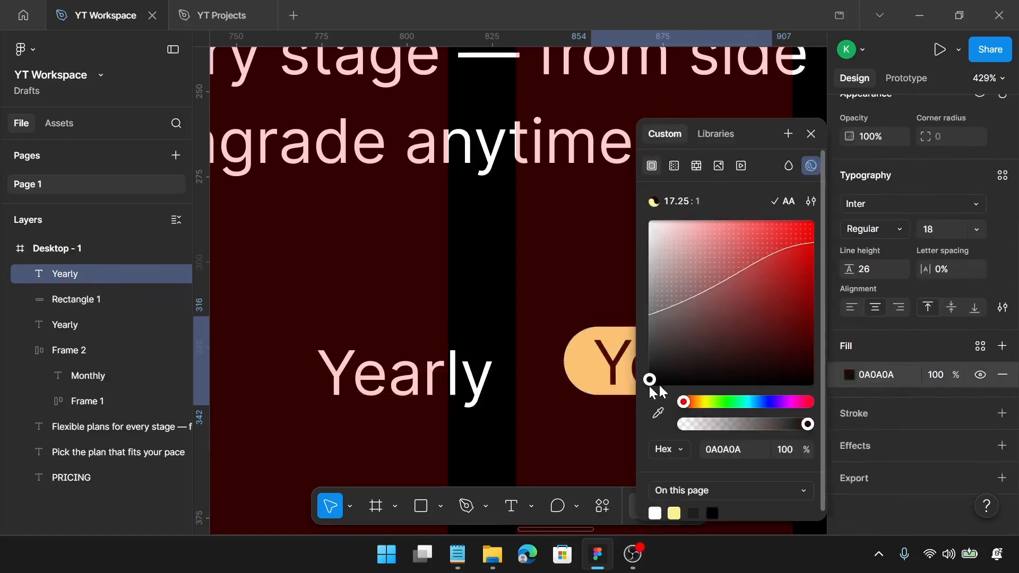
pyautogui.moveTo(647, 396); pyautogui.dragTo(648, 397)
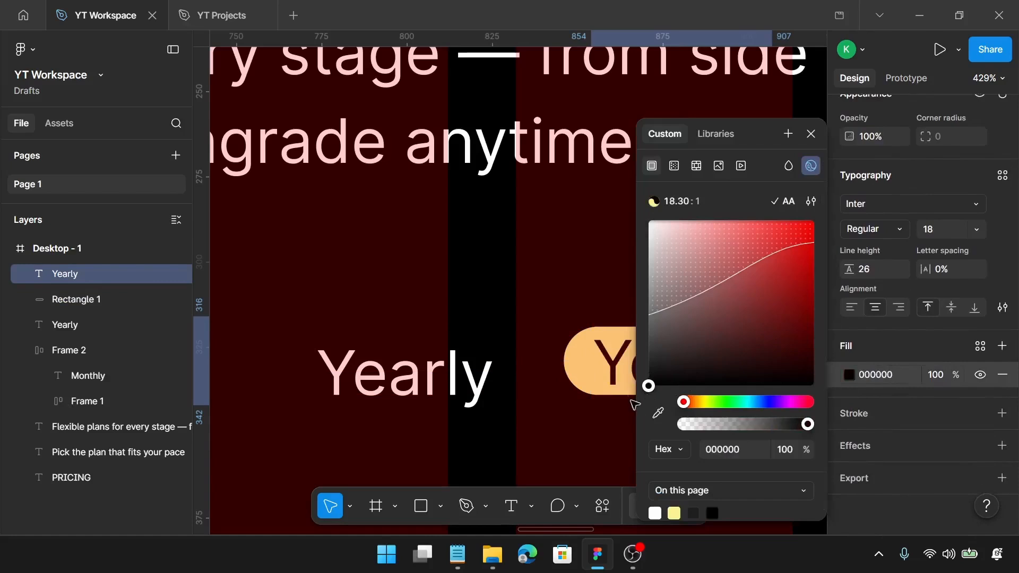
pyautogui.click(811, 134)
# Set the pill text's font size to 14 and its line height to 20
pyautogui.scroll(3, 891, 212)
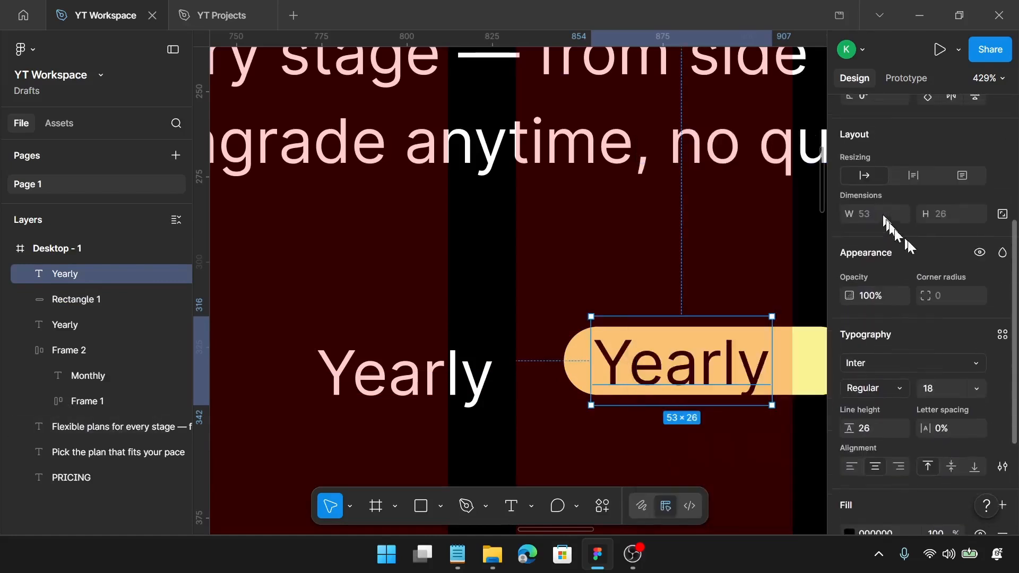
pyautogui.click(944, 392)
pyautogui.write('14')
pyautogui.press('Return')
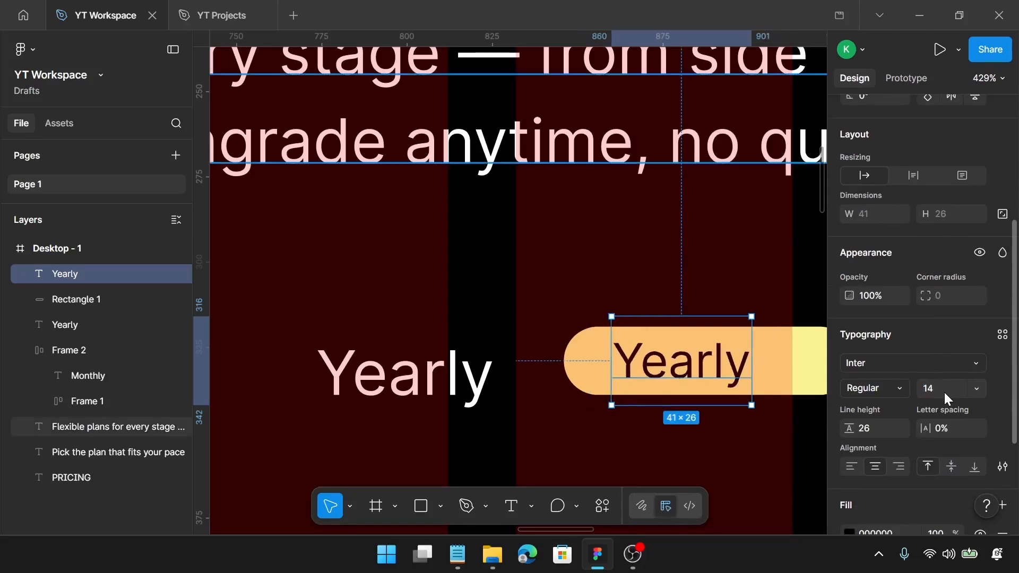
pyautogui.click(879, 428)
pyautogui.write('0')
pyautogui.press('Return')
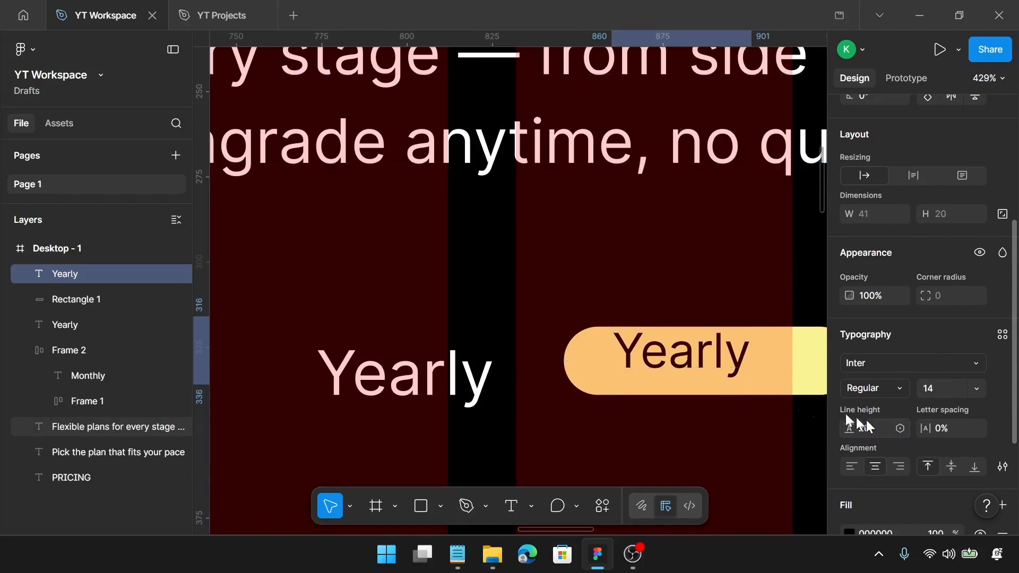
# Copy Save 20% from the pricing notes in Notepad and replace the pill's text with it
pyautogui.click(458, 554)
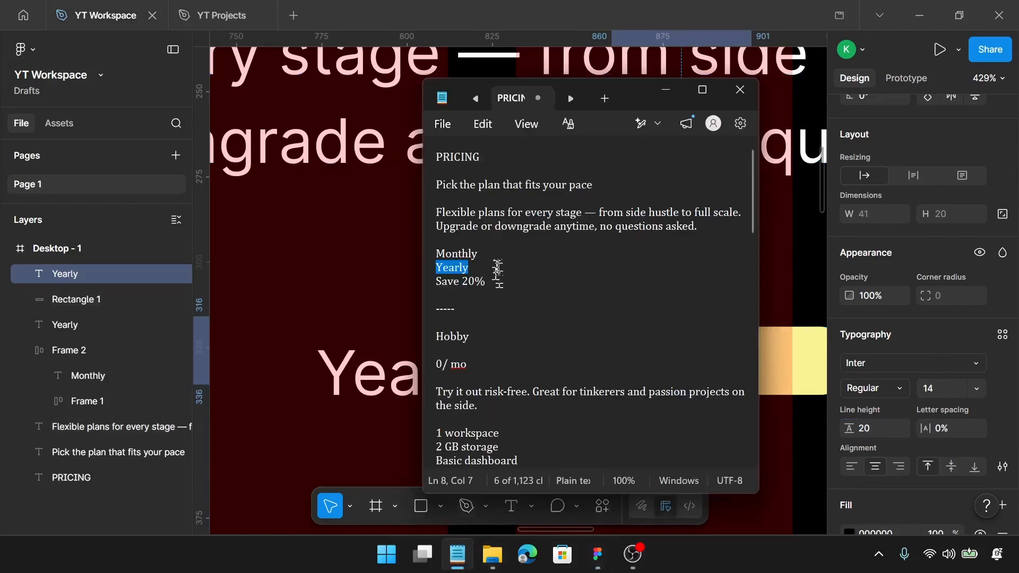
pyautogui.moveTo(427, 276); pyautogui.dragTo(487, 282)
pyautogui.hotkey('ctrl', 'c')
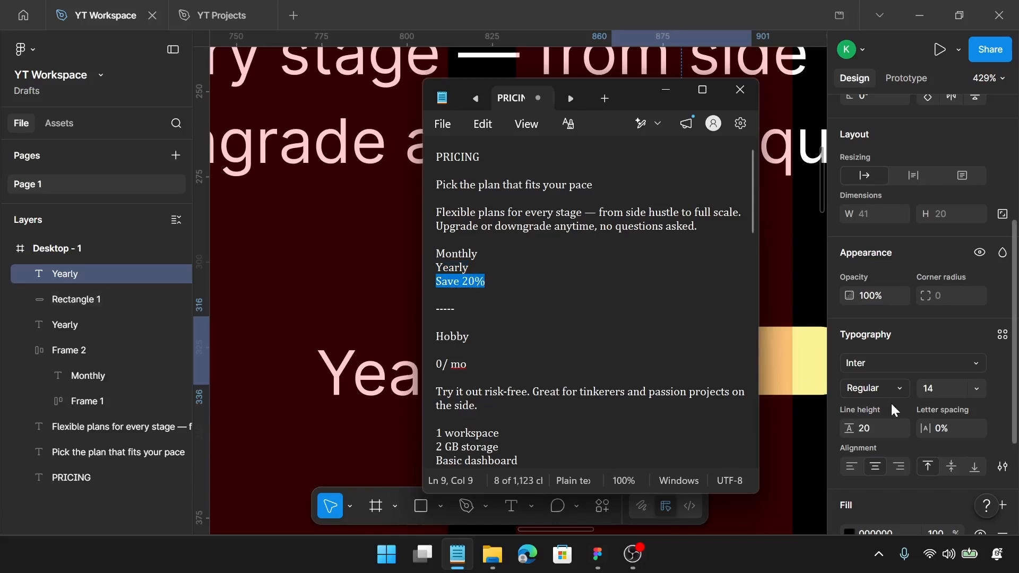
pyautogui.click(796, 364)
pyautogui.doubleClick(702, 364)
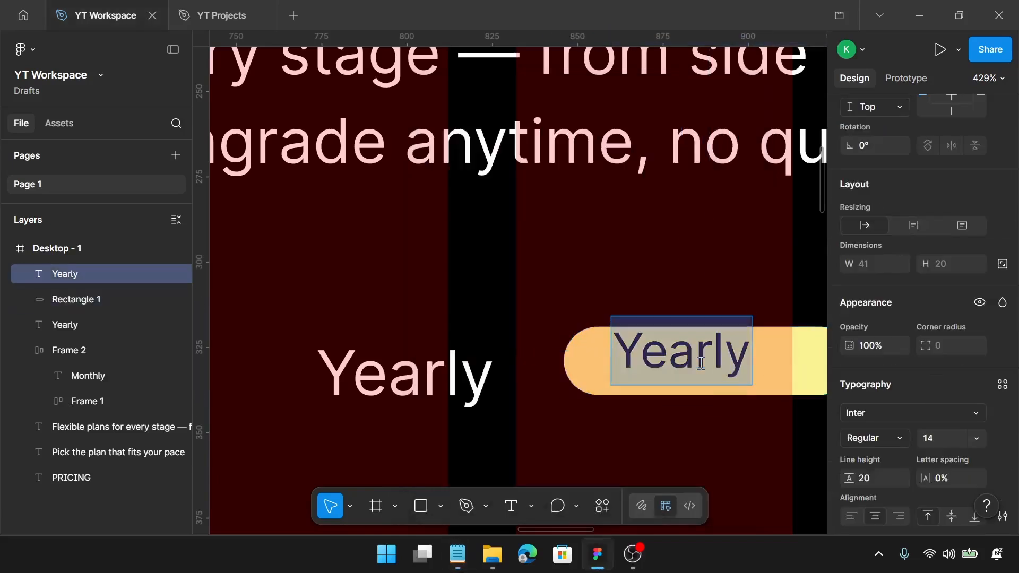
pyautogui.hotkey('ctrl', 'v')
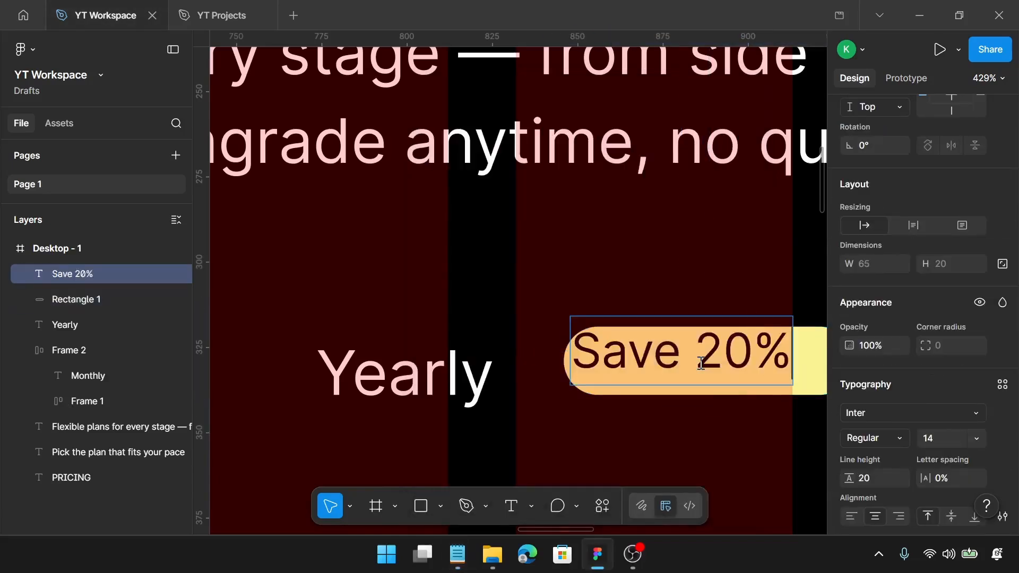
pyautogui.hscroll(2, 700, 364)
pyautogui.press('Escape')
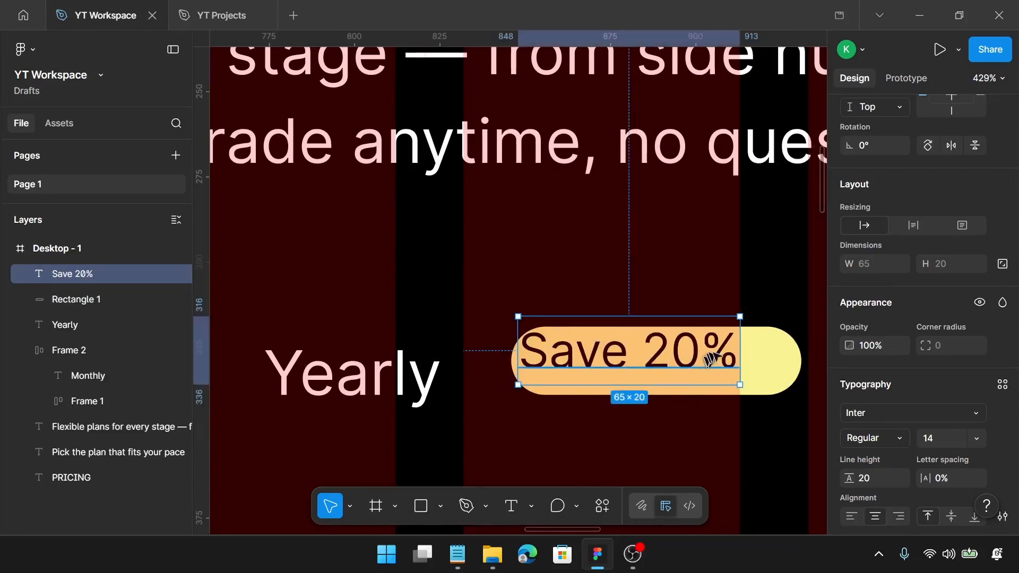
# Center the Save 20% text on the yellow pill and combine both into one auto layout frame
pyautogui.moveTo(710, 360); pyautogui.dragTo(734, 364)
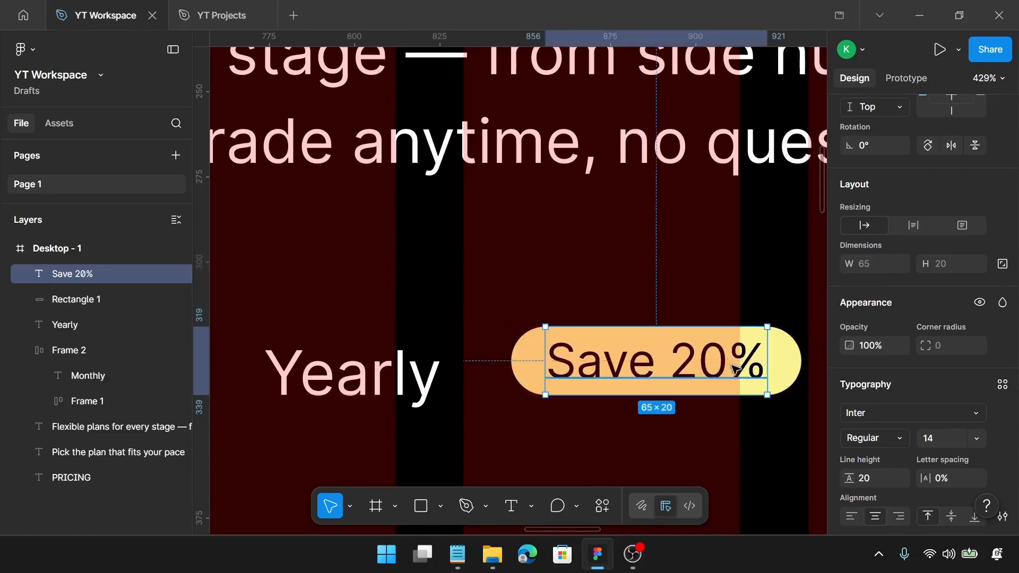
pyautogui.keyDown('shift'); pyautogui.click(784, 365); pyautogui.keyUp('shift')
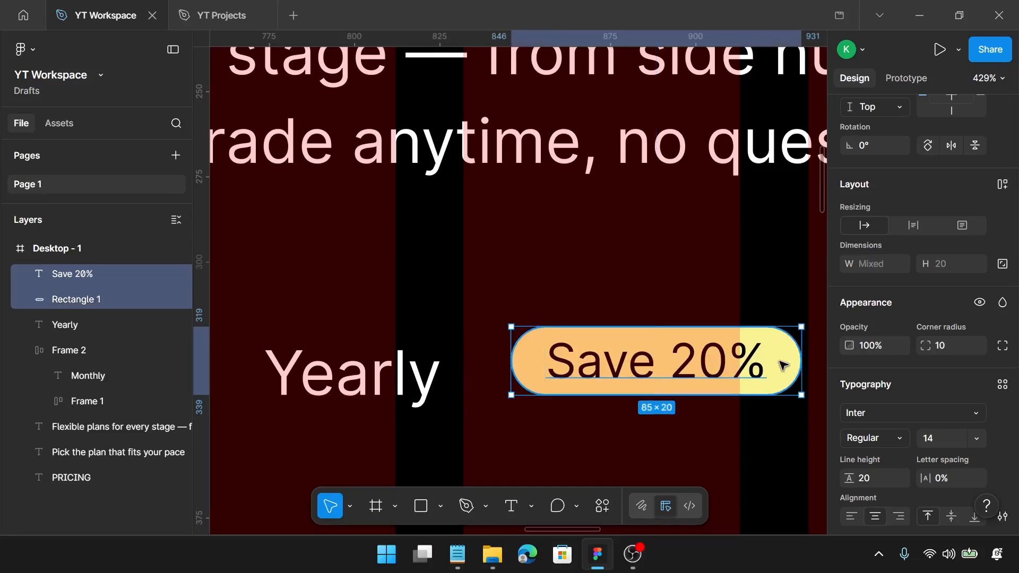
pyautogui.hotkey('shift', 'a')
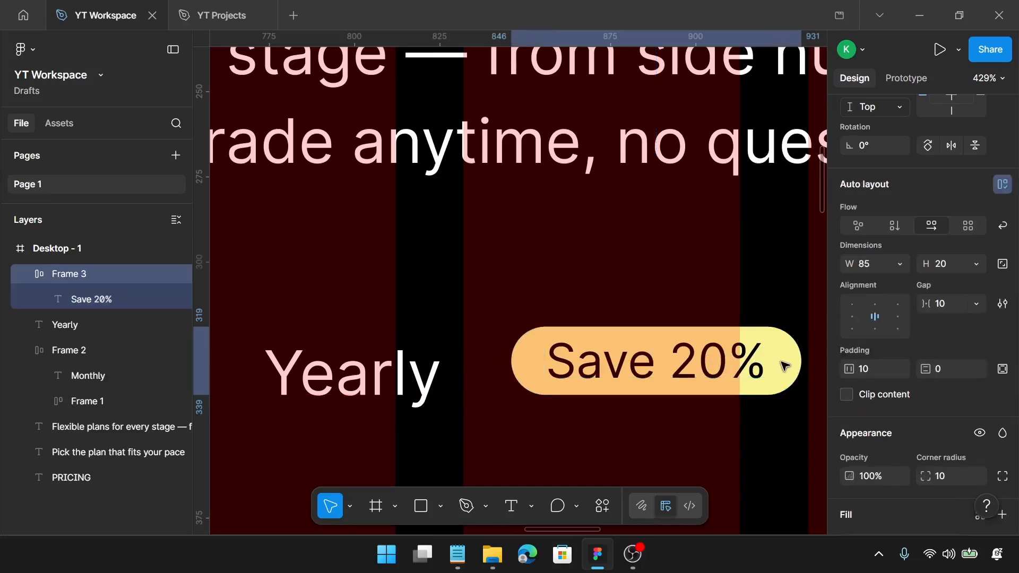
# Line up the Save 20% pill beside Yearly and combine both into one auto layout frame with a gap of 10
pyautogui.moveTo(658, 357); pyautogui.dragTo(645, 369)
pyautogui.keyDown('shift'); pyautogui.click(432, 374); pyautogui.keyUp('shift')
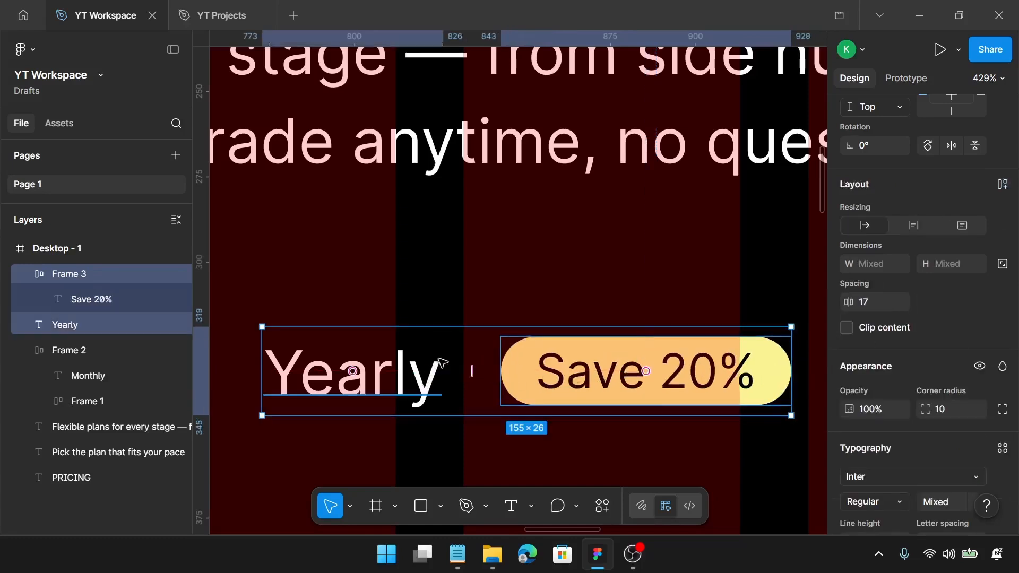
pyautogui.hotkey('shift', 'a')
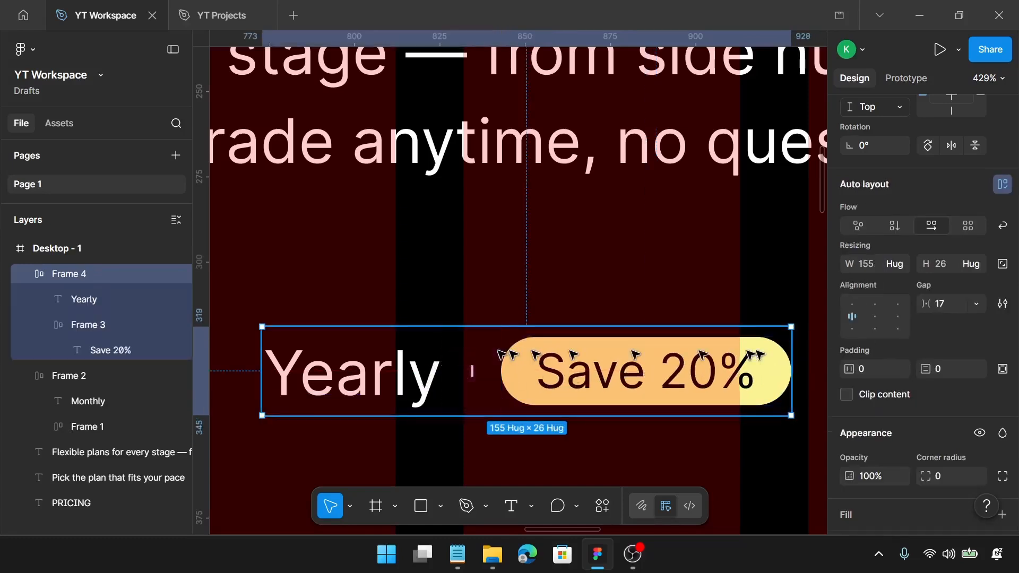
pyautogui.click(941, 307)
pyautogui.write('10')
pyautogui.press('Return')
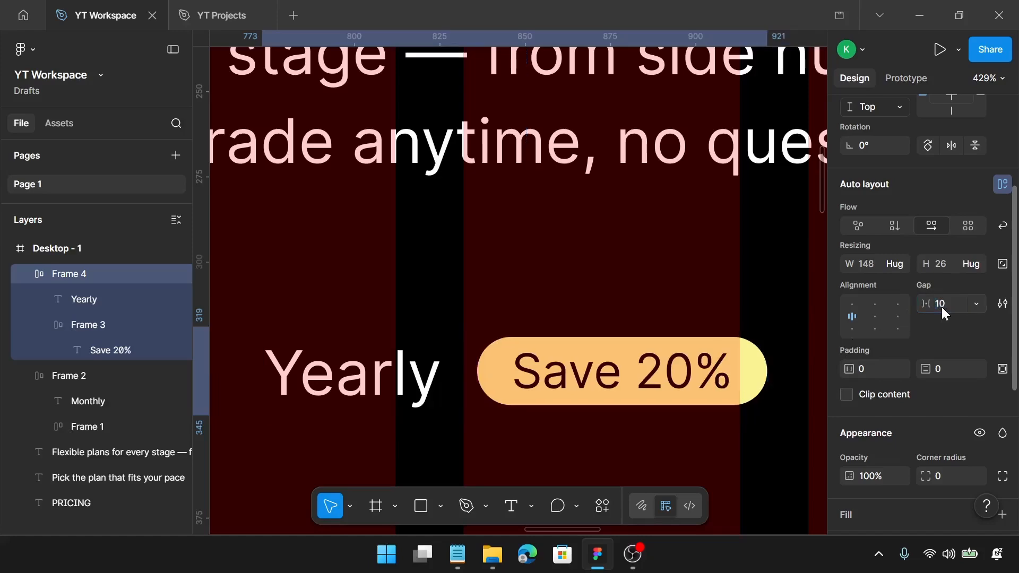
# Combine the Monthly toggle group and the Yearly badge group into one auto layout row with a gap of 20
pyautogui.scroll(-5, 796, 344)
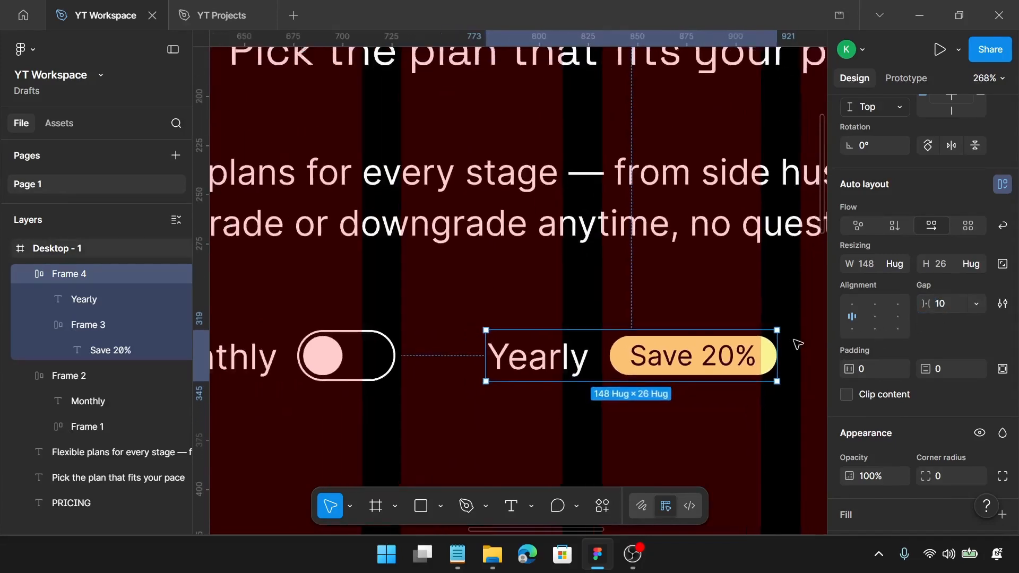
pyautogui.scroll(-3, 795, 344)
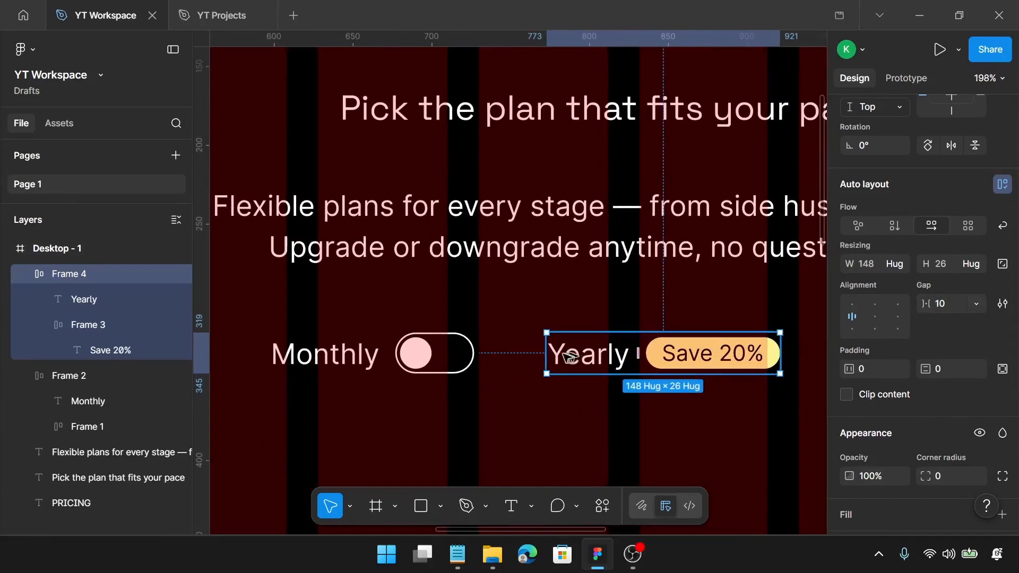
pyautogui.keyDown('shift'); pyautogui.click(458, 354); pyautogui.keyUp('shift')
pyautogui.hotkey('shift', 'a')
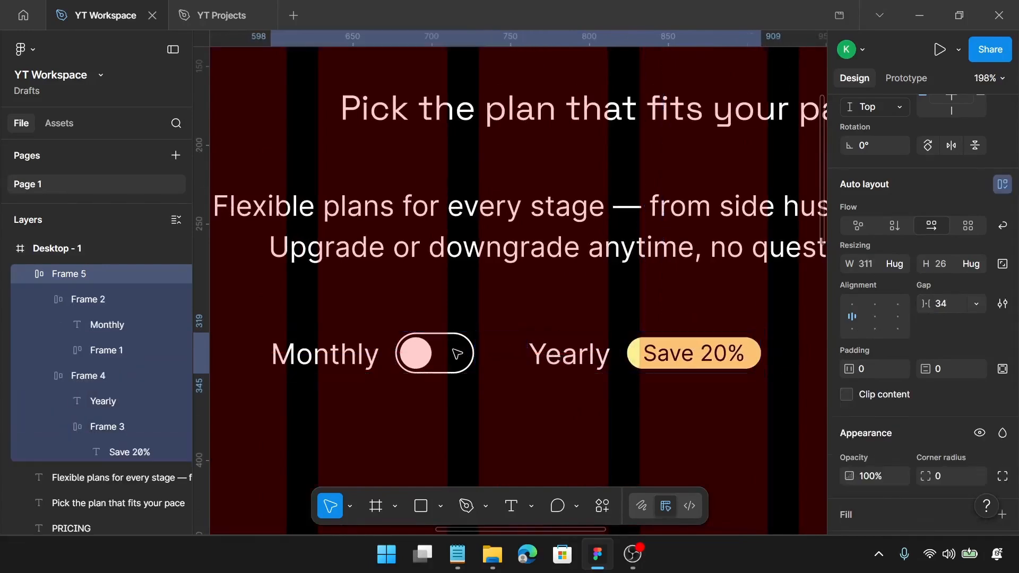
pyautogui.click(950, 304)
pyautogui.write('20')
pyautogui.press('Return')
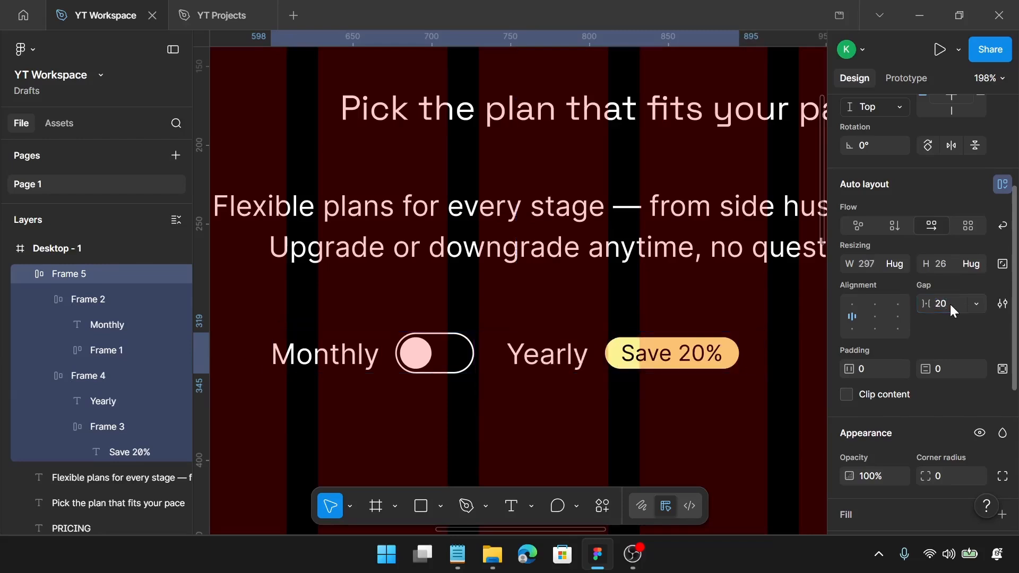
# Stack the PRICING title, both text lines and the toggle row in one vertical auto layout with a gap of 20
pyautogui.scroll(-5, 643, 366)
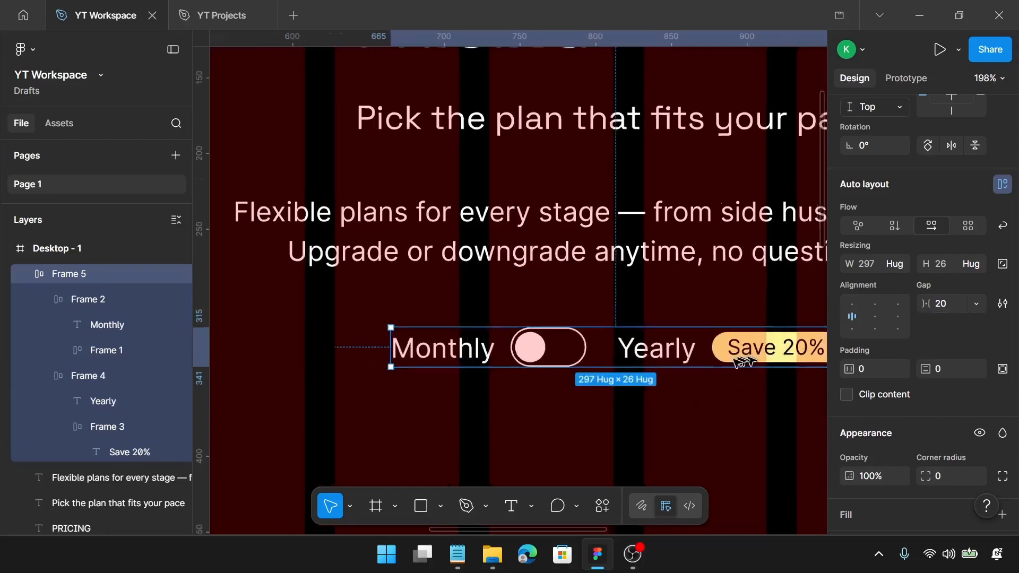
pyautogui.keyDown('shift'); pyautogui.click(692, 286); pyautogui.keyUp('shift')
pyautogui.keyDown('shift'); pyautogui.click(671, 228); pyautogui.keyUp('shift')
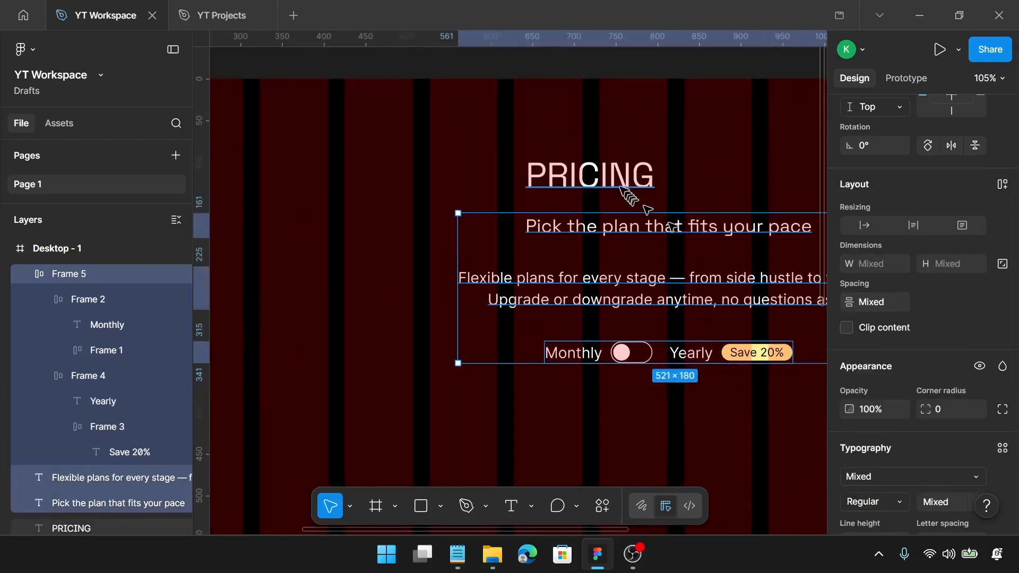
pyautogui.keyDown('shift'); pyautogui.click(622, 183); pyautogui.keyUp('shift')
pyautogui.hotkey('shift', 'a')
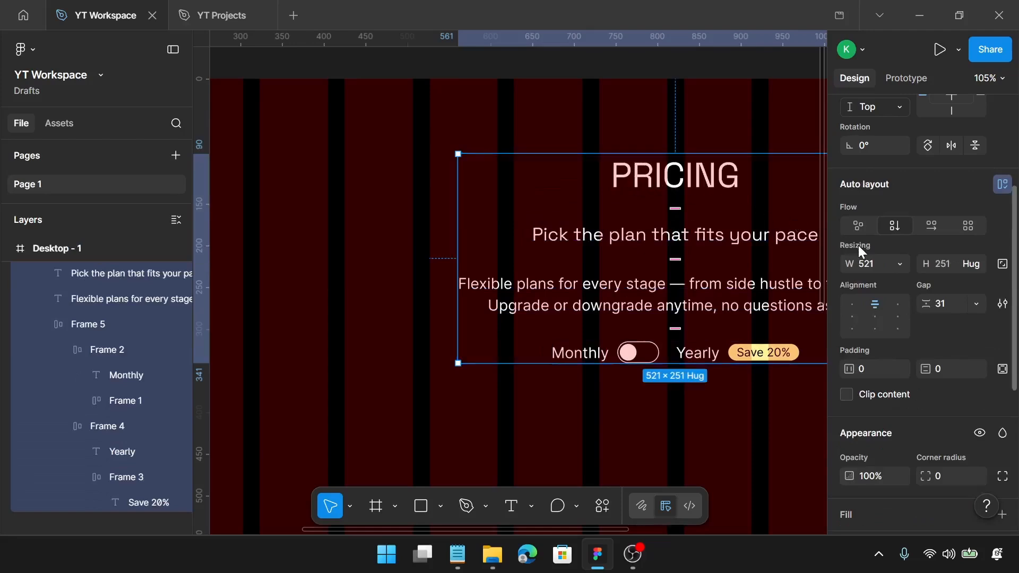
pyautogui.click(944, 299)
pyautogui.write('2')
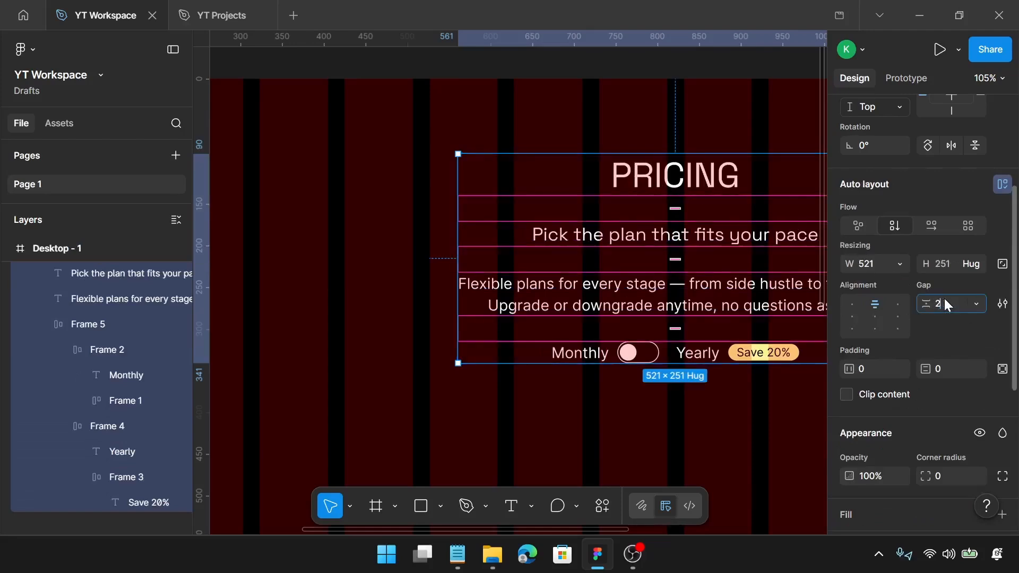
pyautogui.write('0')
pyautogui.press('Return')
# Move the header block to the horizontal centre of the desktop frame, about 49 px below its top edge, and deselect it
pyautogui.scroll(-1, 785, 302)
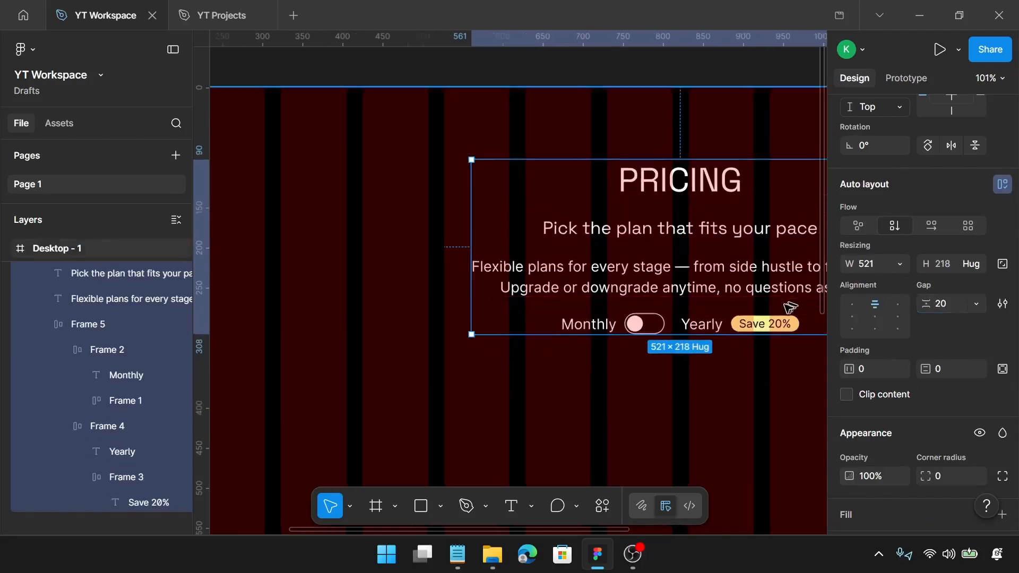
pyautogui.scroll(-2, 785, 305)
pyautogui.hscroll(3, 774, 273)
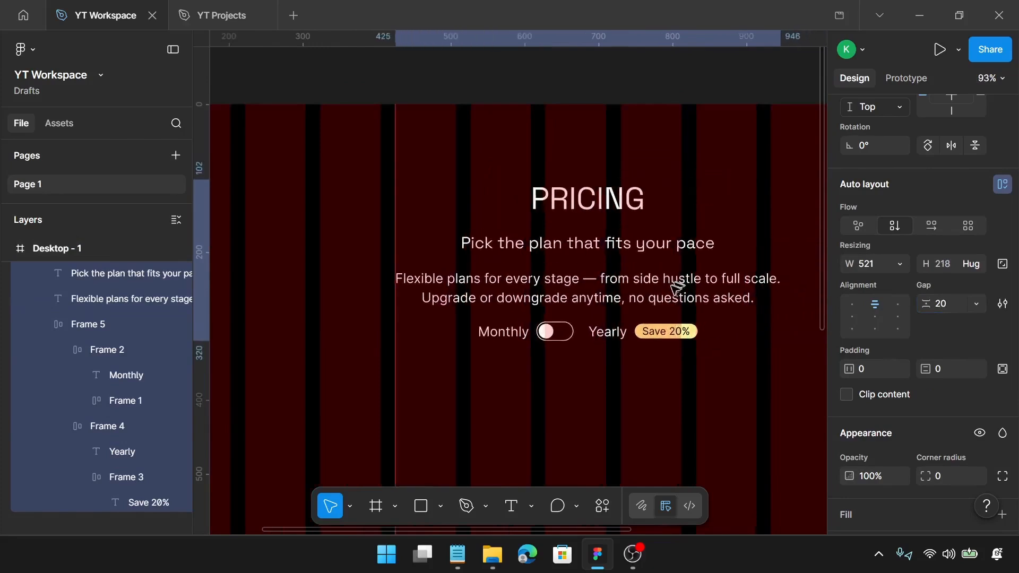
pyautogui.scroll(1, 675, 297)
pyautogui.scroll(-5, 671, 303)
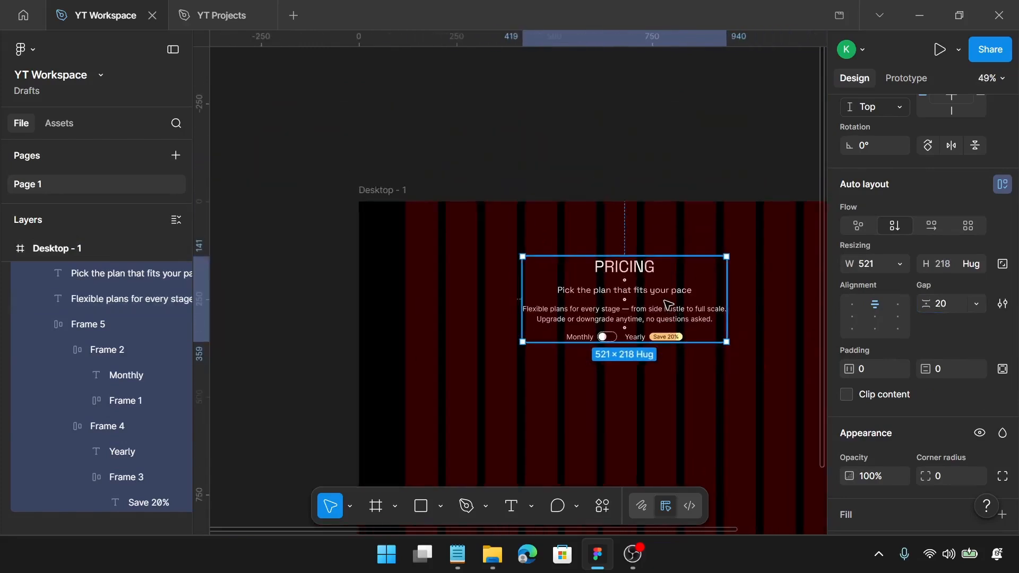
pyautogui.hscroll(2, 663, 300)
pyautogui.moveTo(584, 298); pyautogui.dragTo(602, 268)
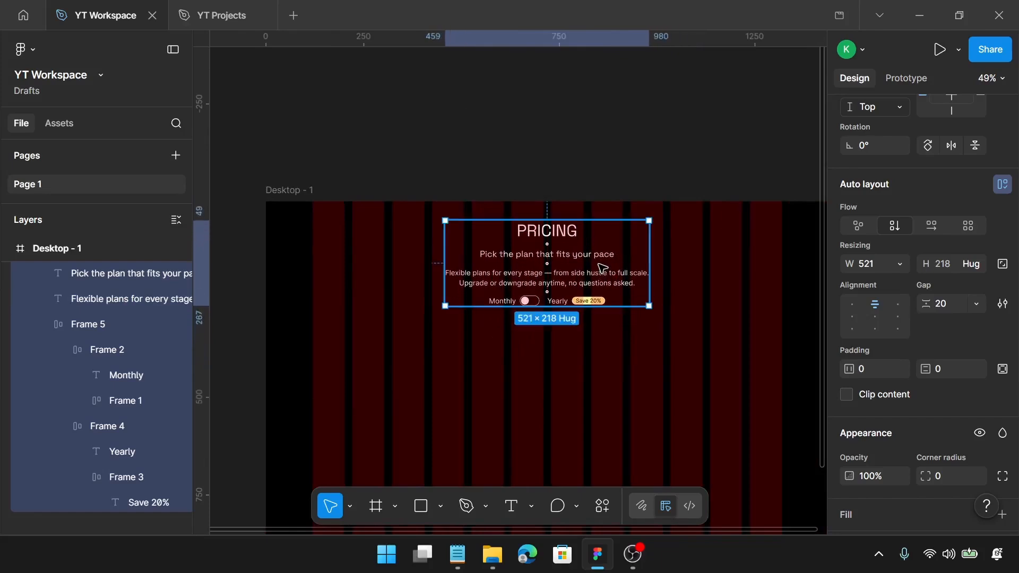
pyautogui.scroll(-4, 603, 268)
pyautogui.scroll(1, 602, 268)
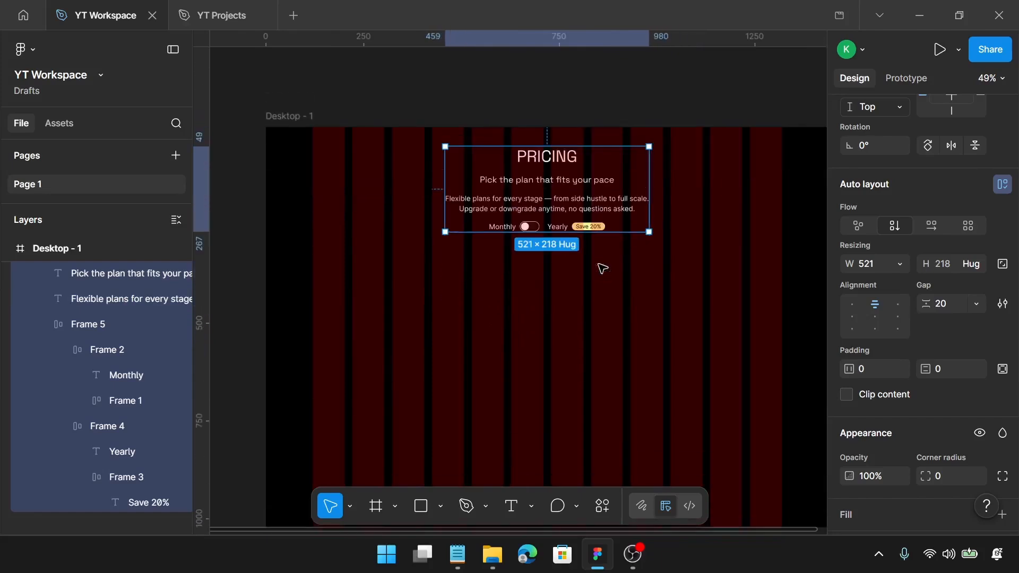
pyautogui.hscroll(-1, 555, 334)
pyautogui.scroll(-1, 555, 335)
pyautogui.click(557, 333)
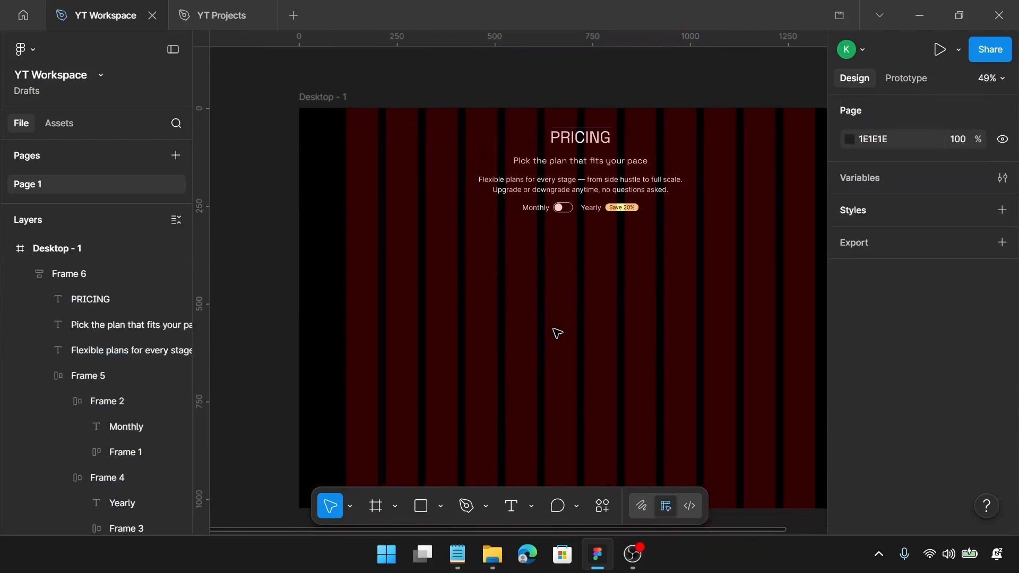
# Draw a card rectangle about 306 × 594 below the header and align it with the first grid column at X 120, Y 324
pyautogui.scroll(-2, 557, 333)
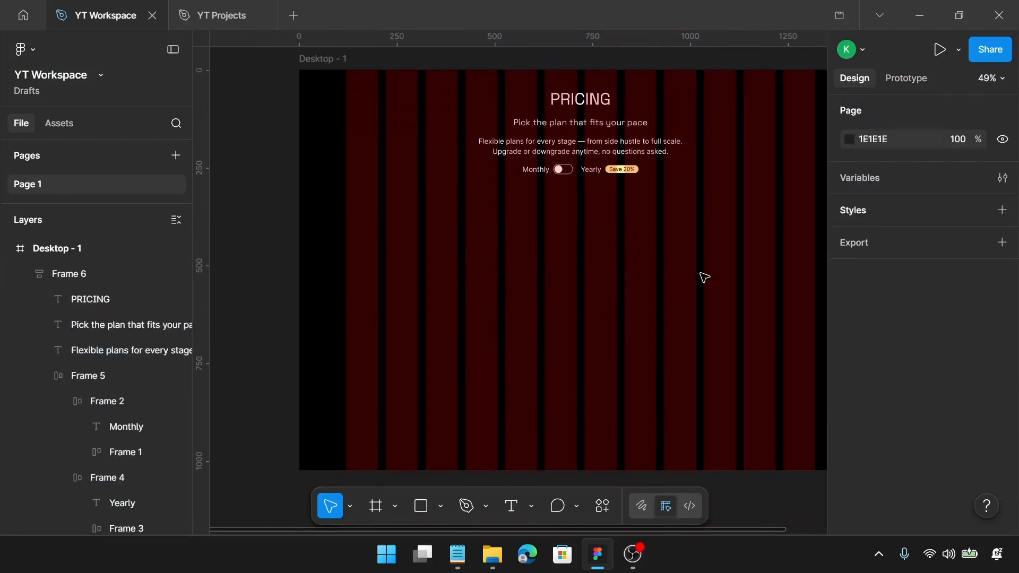
pyautogui.press('r')
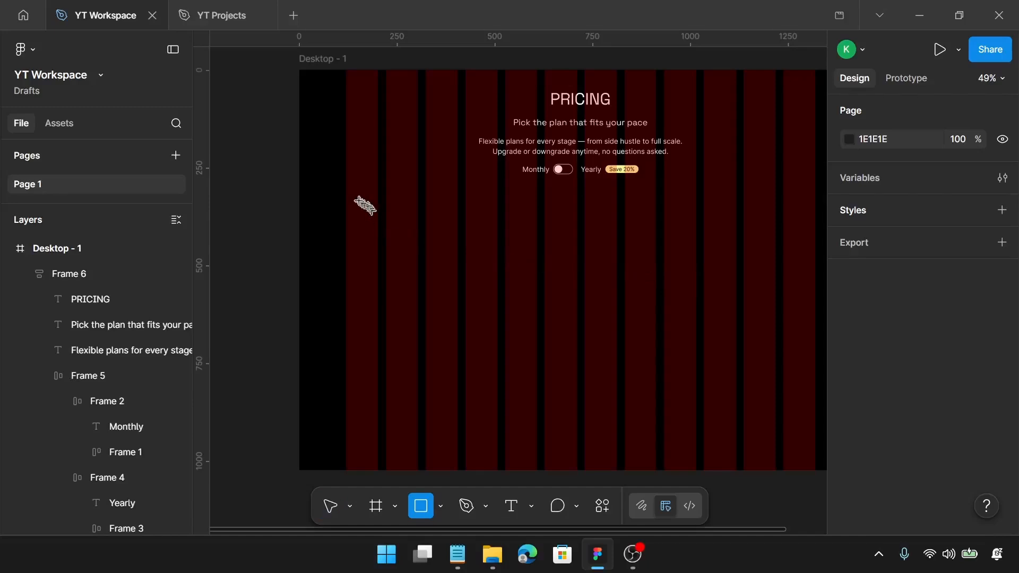
pyautogui.moveTo(358, 202)
pyautogui.mouseDown()
pyautogui.moveTo(371, 249)
pyautogui.moveTo(467, 387)
pyautogui.moveTo(479, 434)
pyautogui.mouseUp()
pyautogui.moveTo(442, 295); pyautogui.dragTo(426, 288)
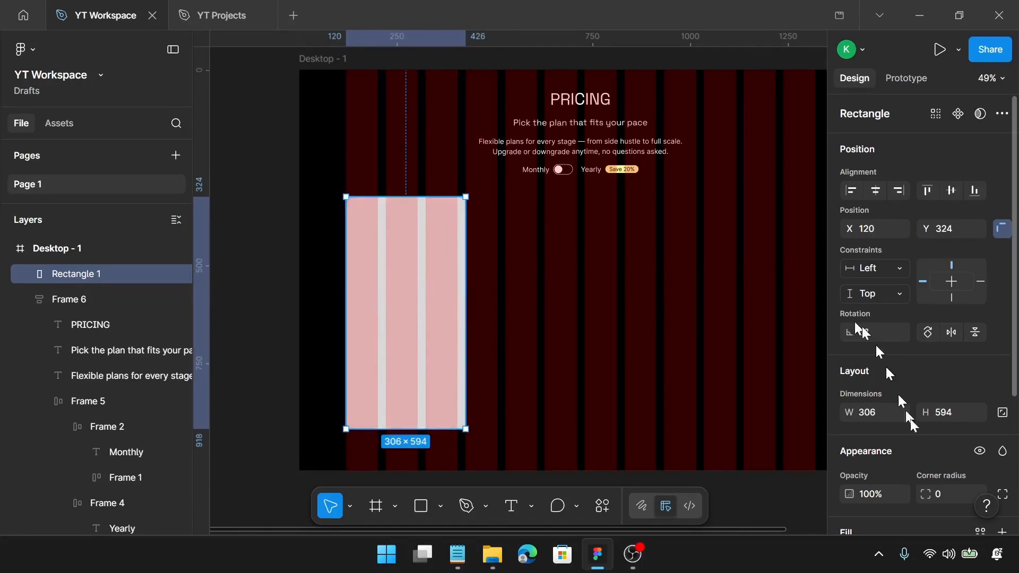
# Set the card rectangle's width to 285 and its height to 670
pyautogui.click(884, 419)
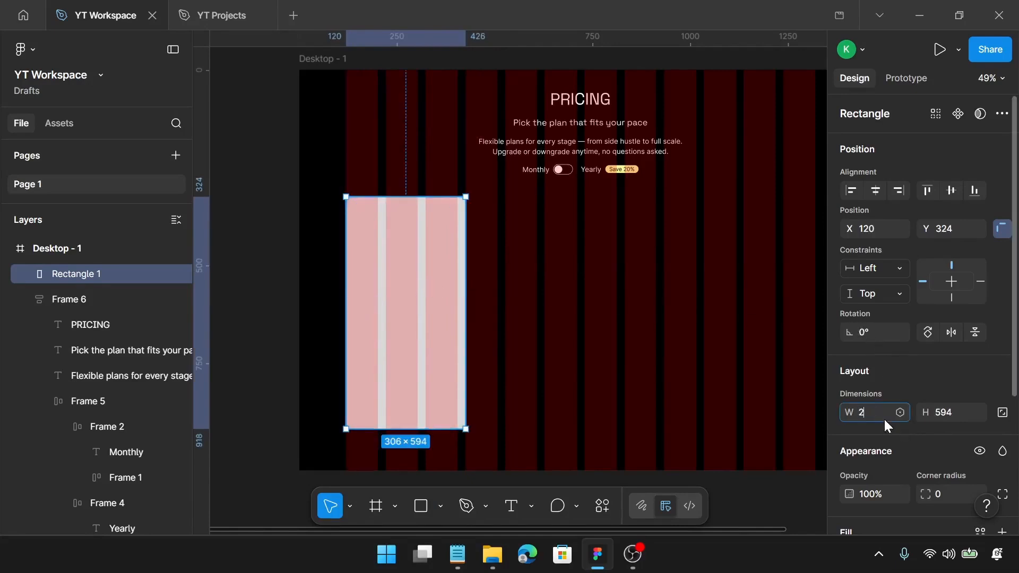
pyautogui.write('285')
pyautogui.press('Return')
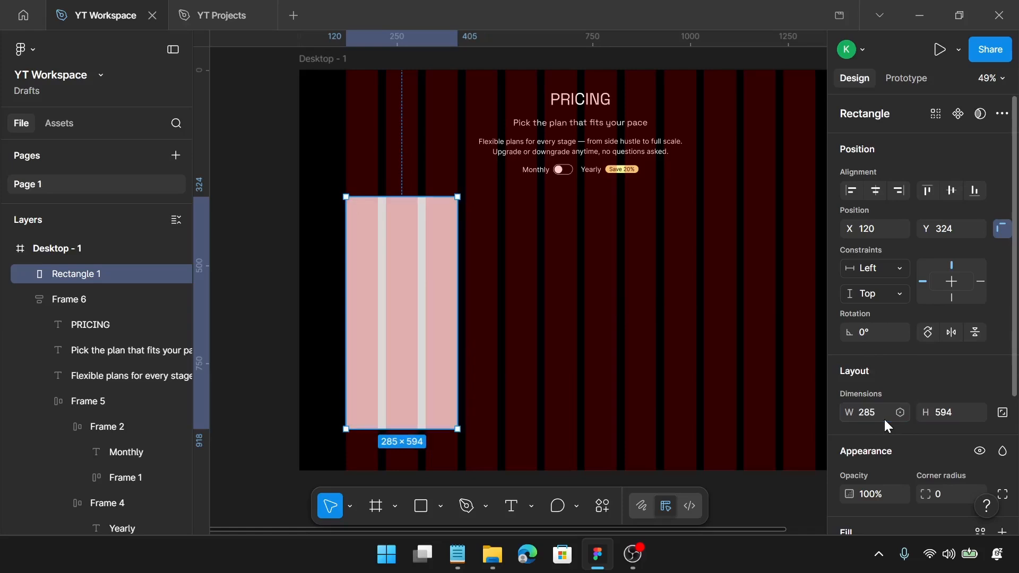
pyautogui.scroll(5, 415, 270)
pyautogui.scroll(-1, 416, 269)
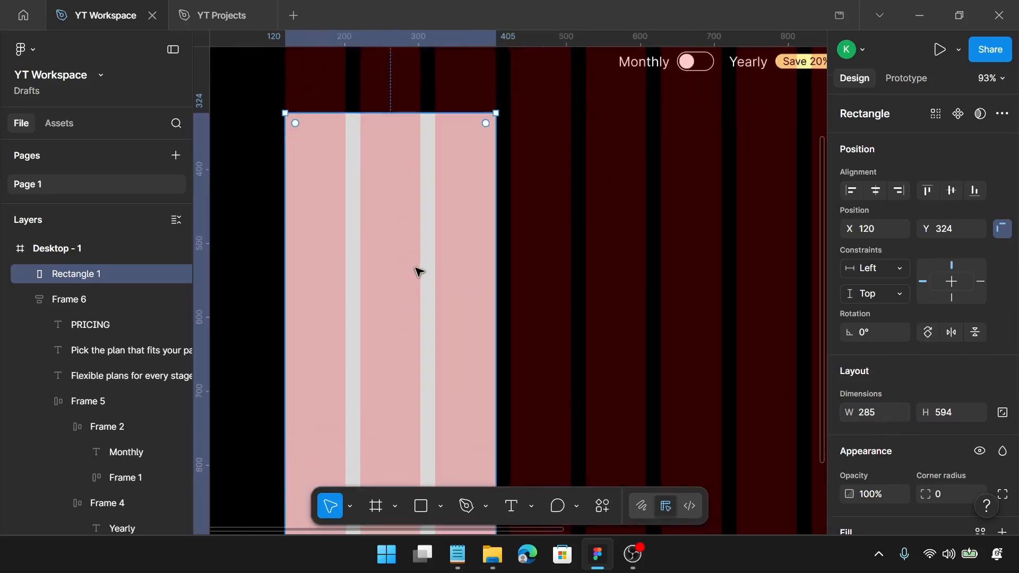
pyautogui.scroll(-2, 417, 269)
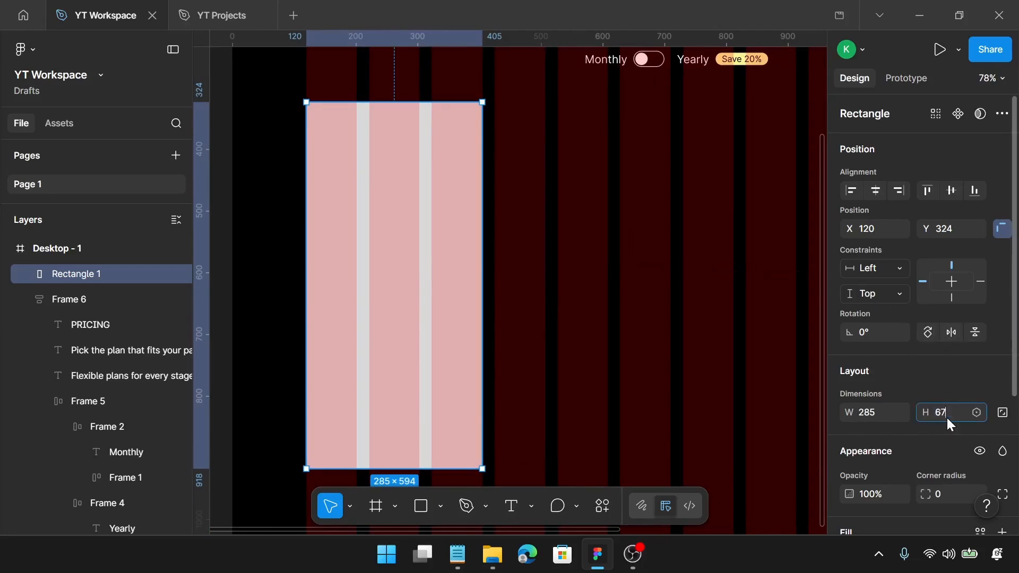
pyautogui.press('Return')
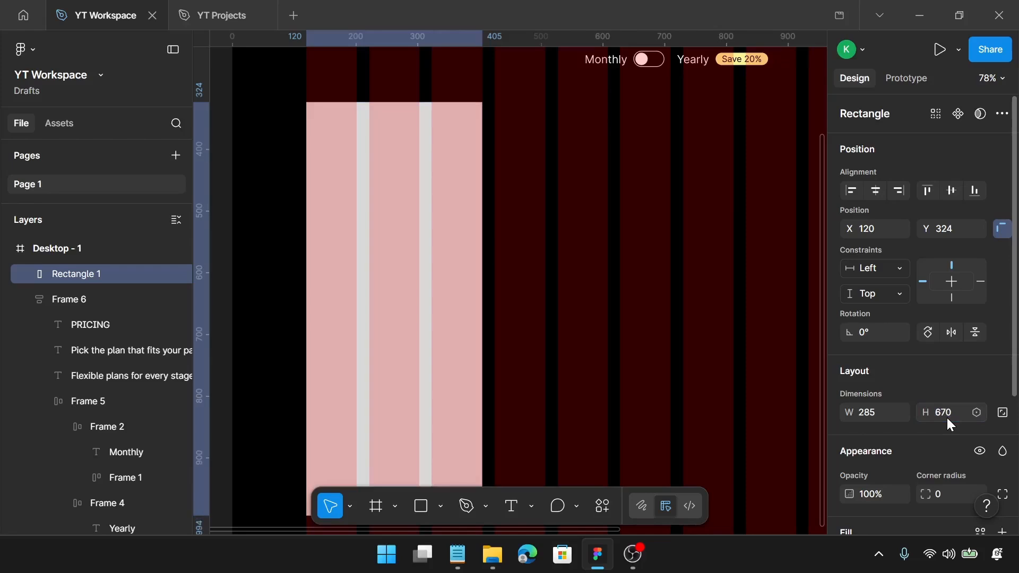
# Round the card rectangle's corners with a radius of 30
pyautogui.scroll(-3, 946, 416)
pyautogui.click(946, 415)
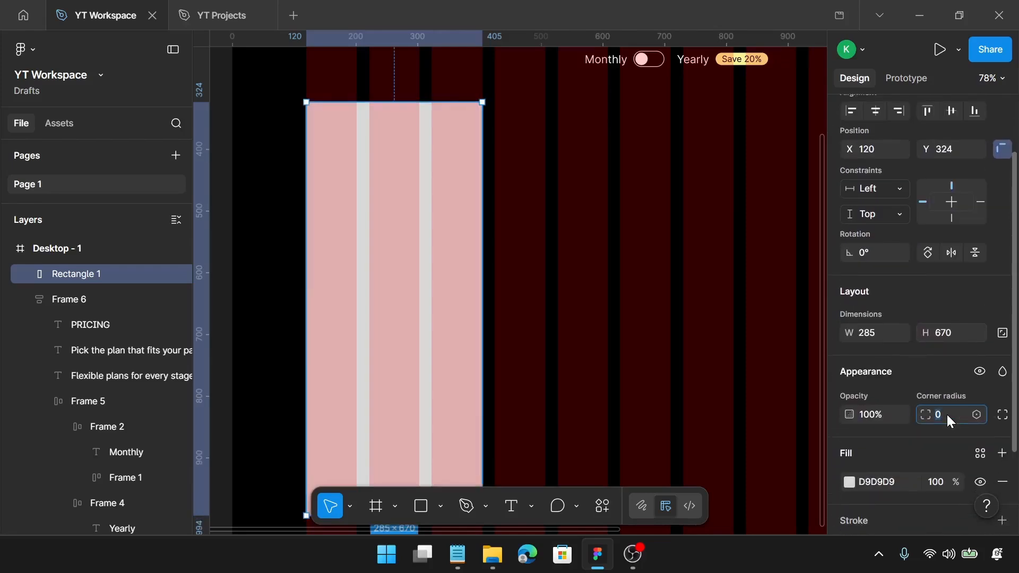
pyautogui.write('30')
pyautogui.press('Return')
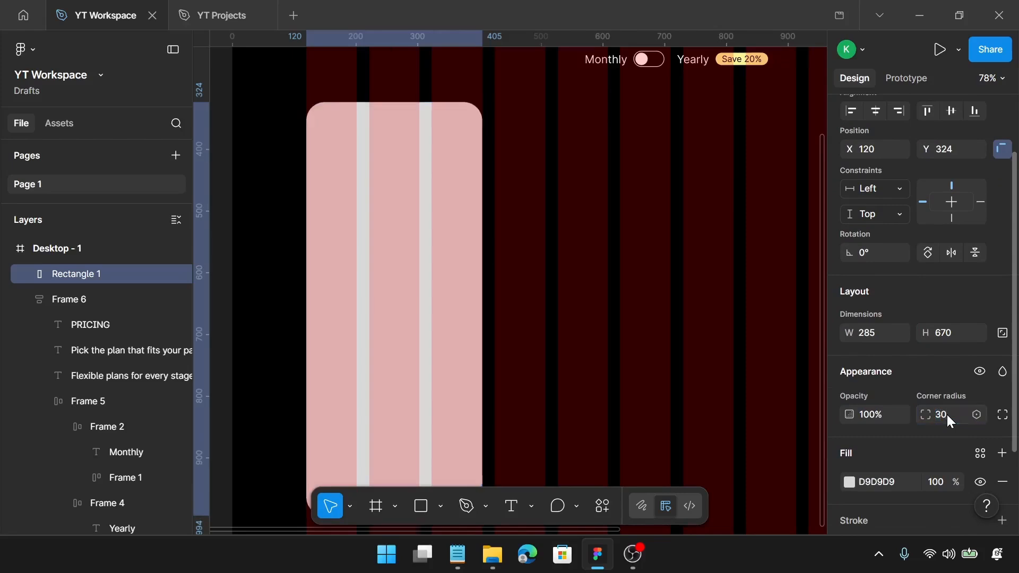
# Change the card's fill to a linear gradient and rotate it to -90° so it runs horizontally from left to right
pyautogui.scroll(-3, 946, 414)
pyautogui.click(849, 375)
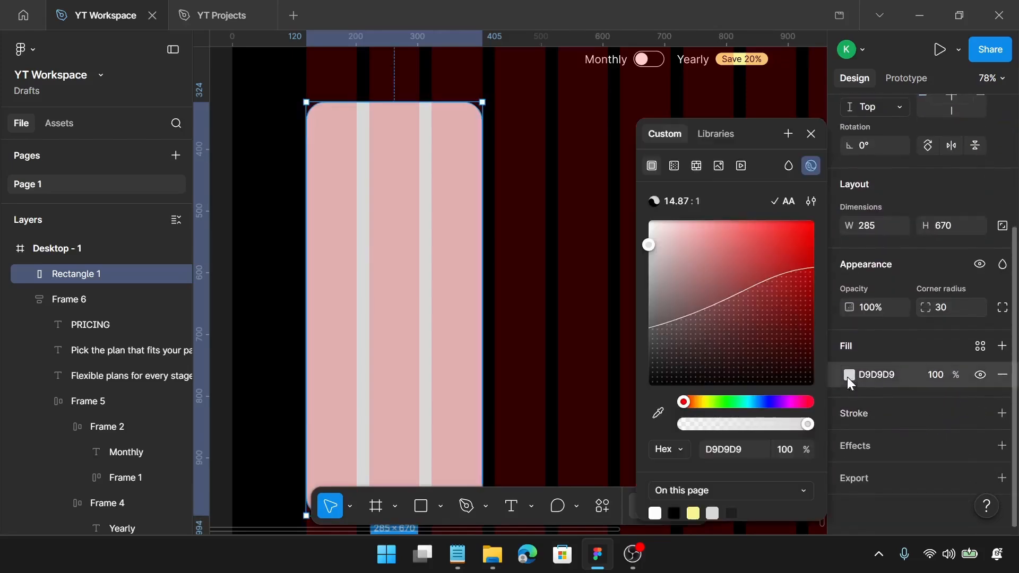
pyautogui.click(675, 165)
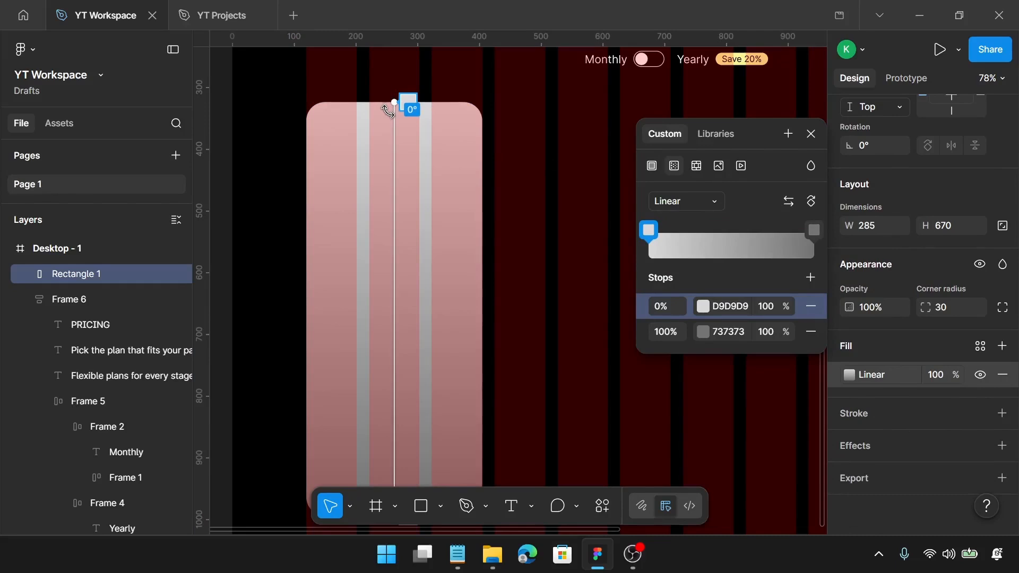
pyautogui.moveTo(387, 110); pyautogui.dragTo(302, 296)
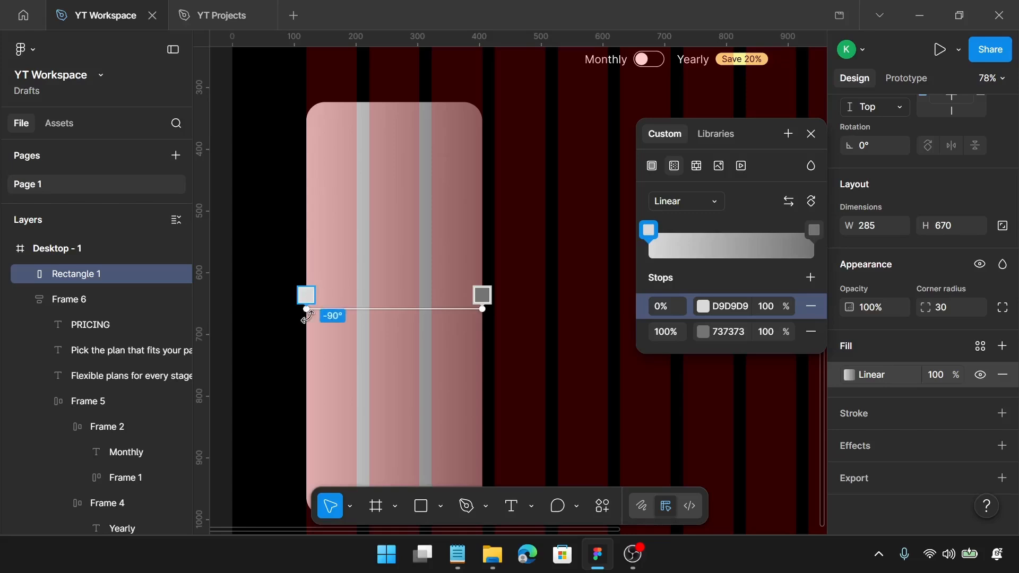
# Set the color of the gradient's 0% stop to FBC143
pyautogui.click(731, 307)
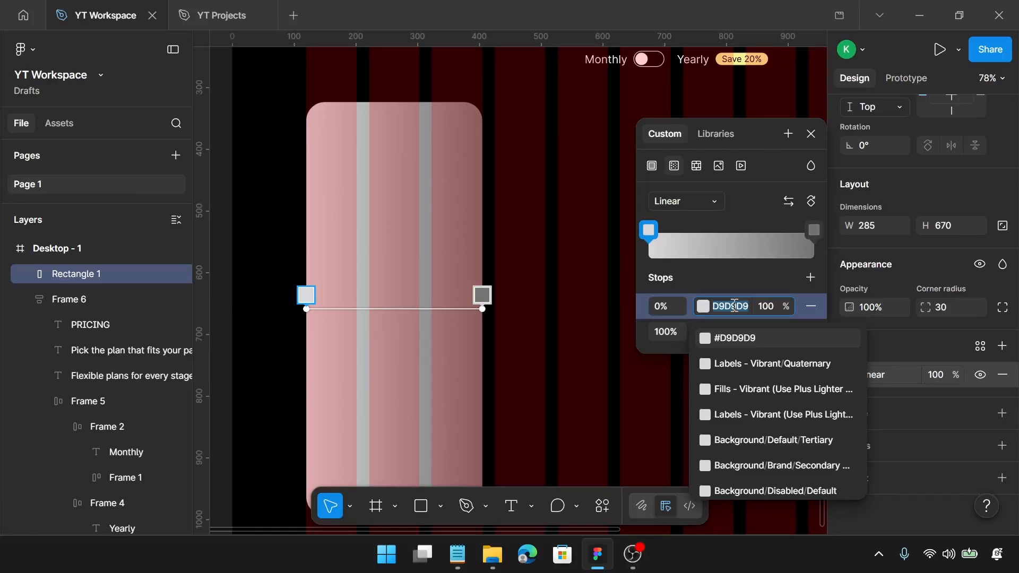
pyautogui.write('fb')
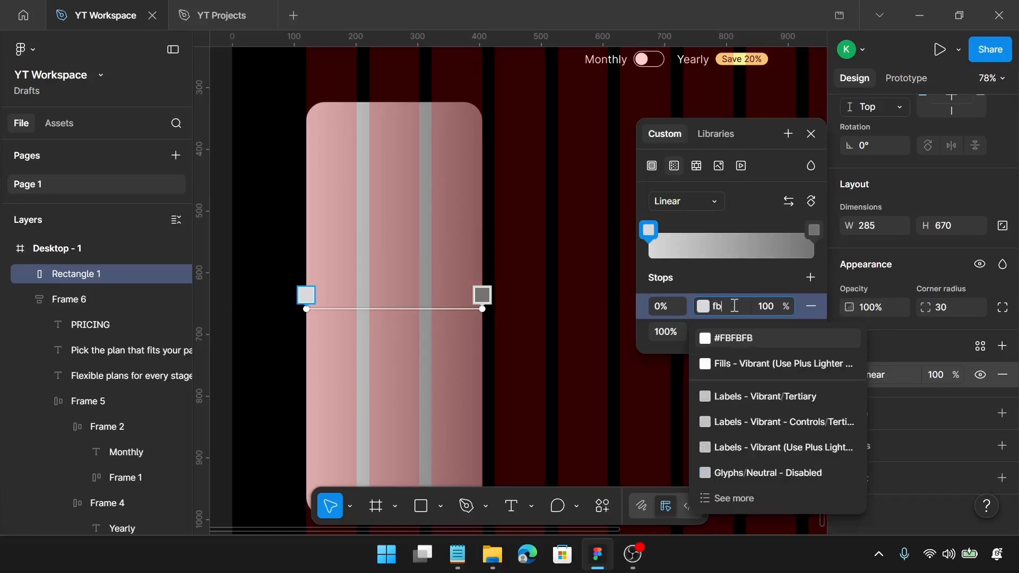
pyautogui.write('c1')
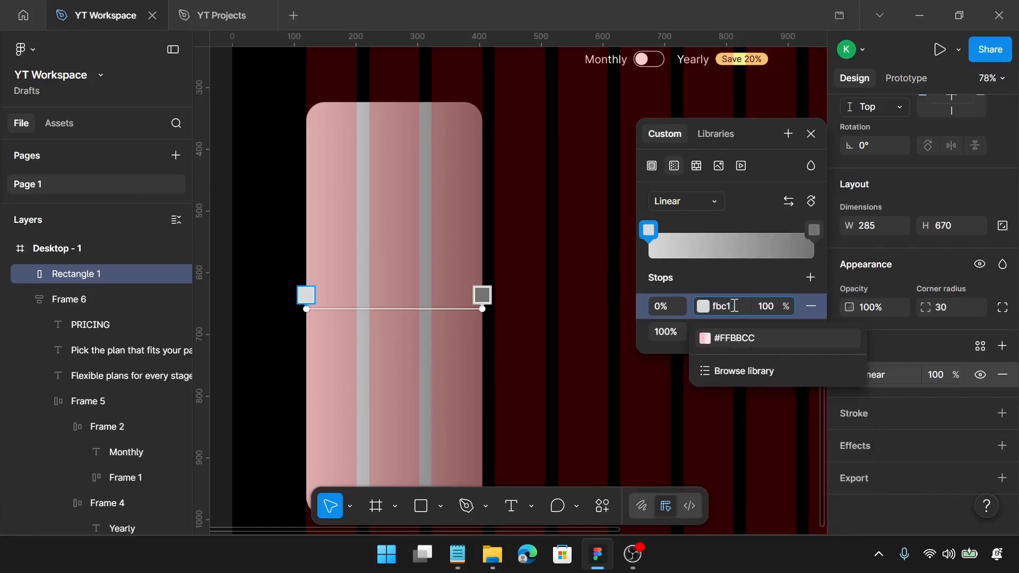
pyautogui.write('43')
pyautogui.press('Return')
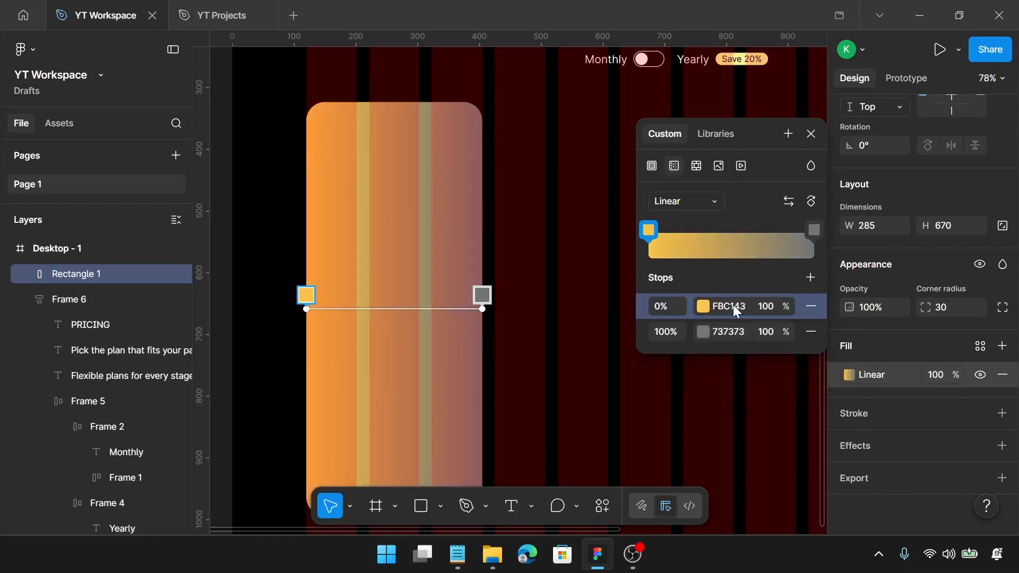
# Set the color of the gradient's 100% stop to FB5E55 and close the color picker
pyautogui.click(724, 328)
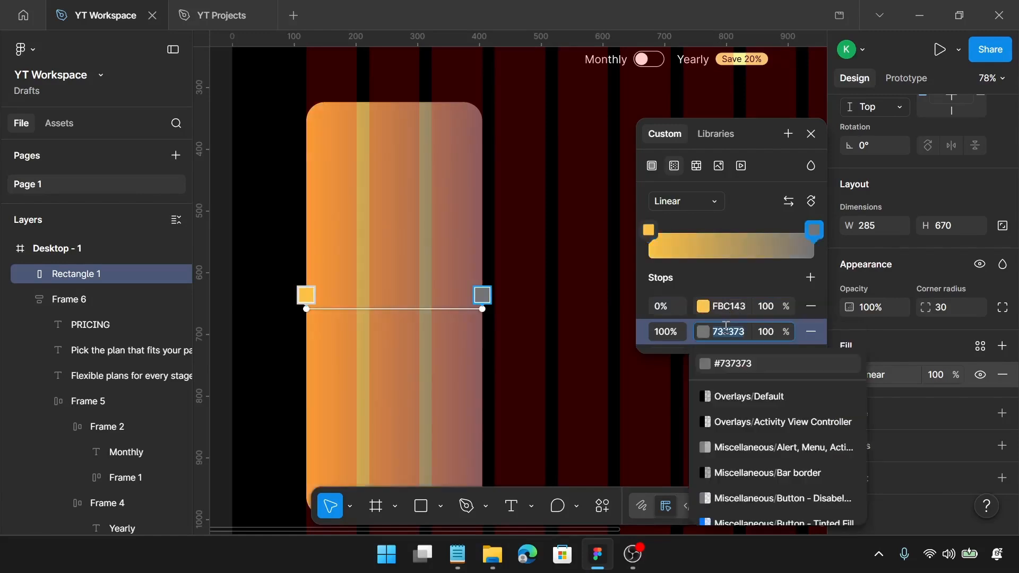
pyautogui.write('fb')
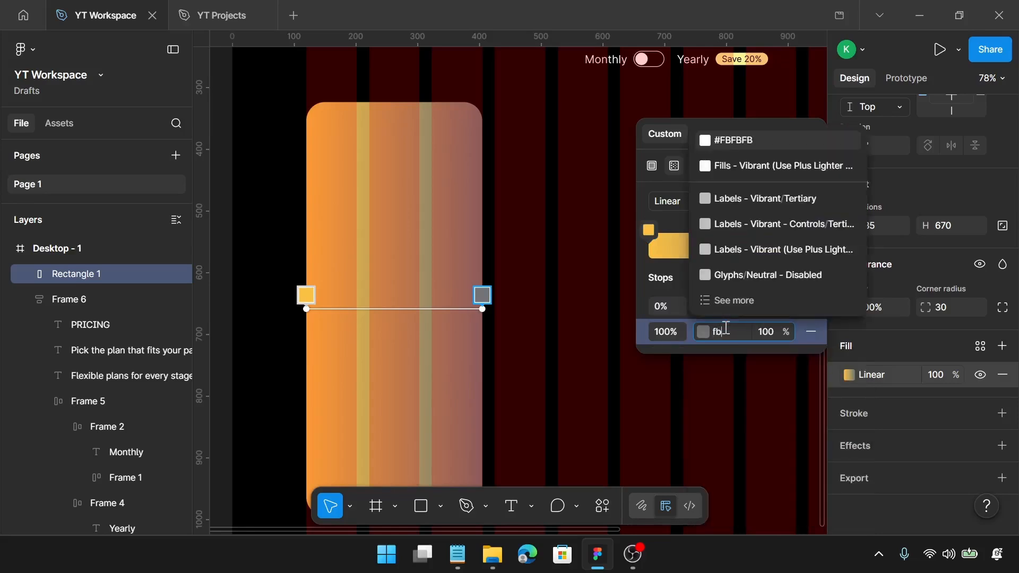
pyautogui.write('5e55')
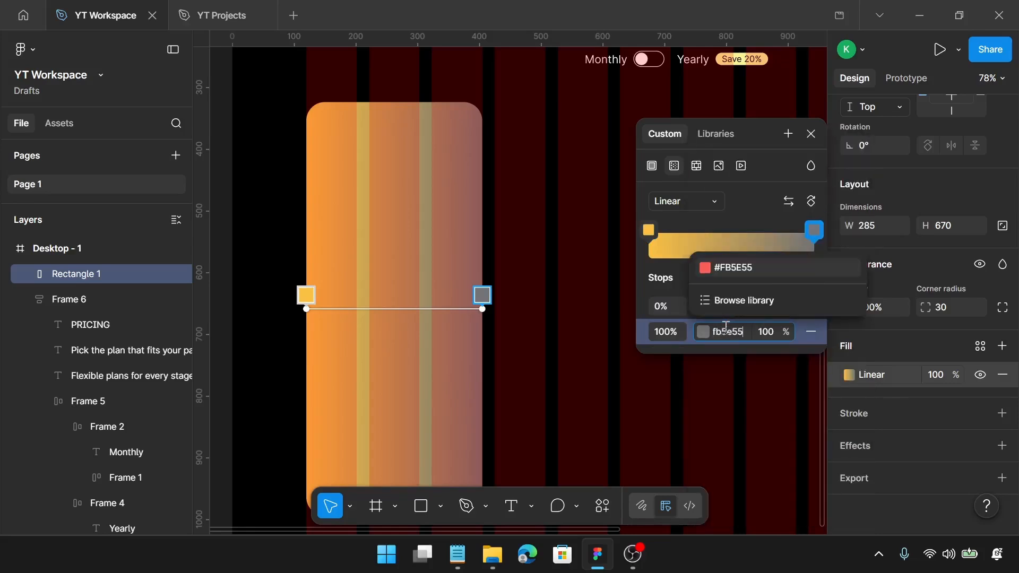
pyautogui.press('Return')
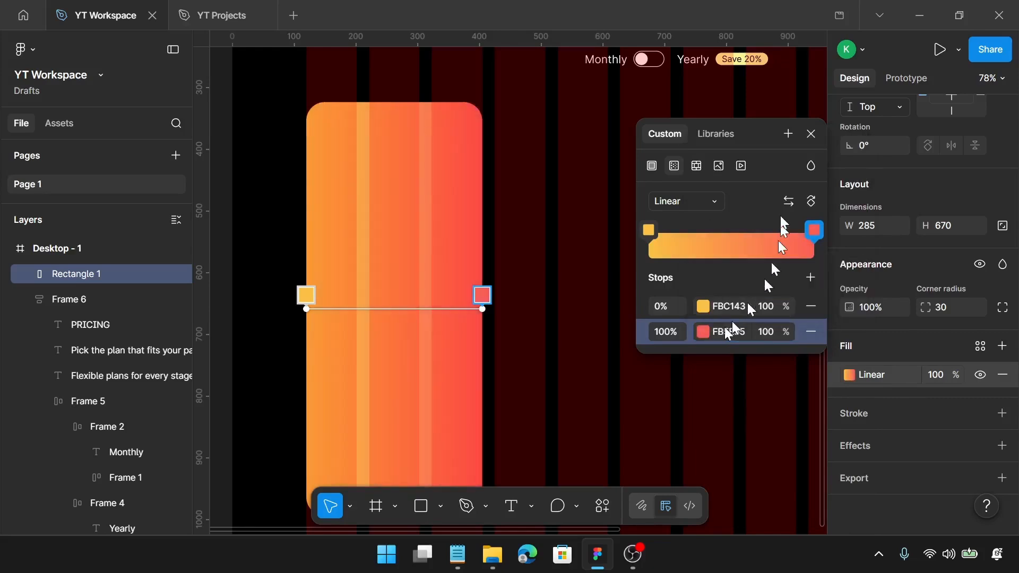
pyautogui.click(810, 133)
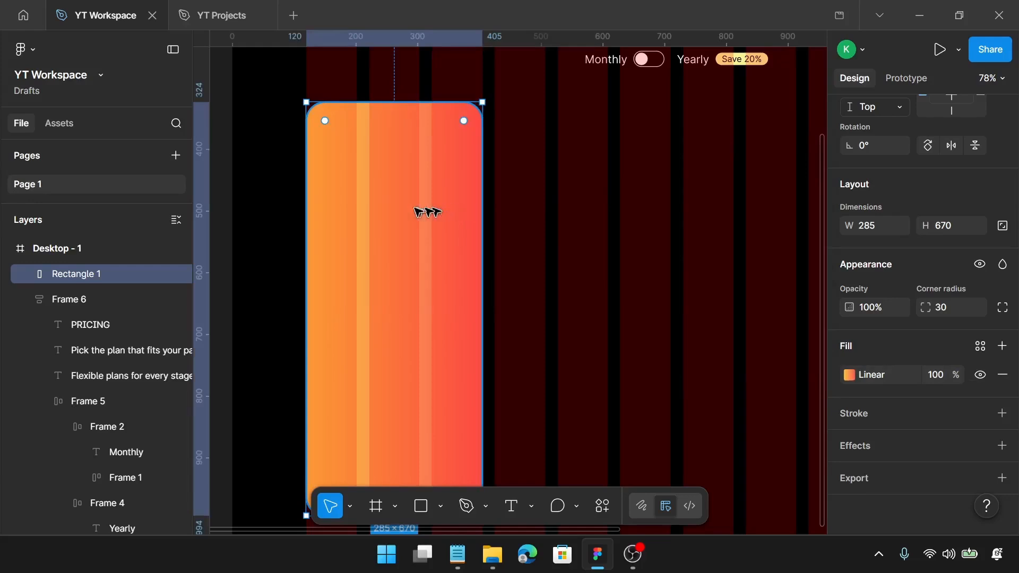
# Draw a second rectangle, size it to 275 × 660, and place it over the gradient card at X 125, Y 334
pyautogui.press('r')
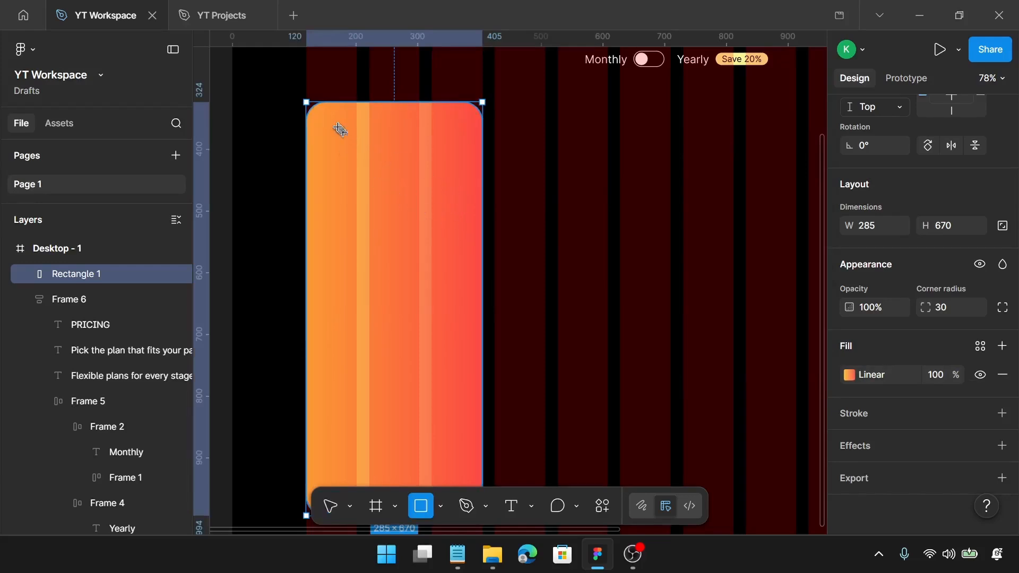
pyautogui.moveTo(339, 128); pyautogui.dragTo(403, 334)
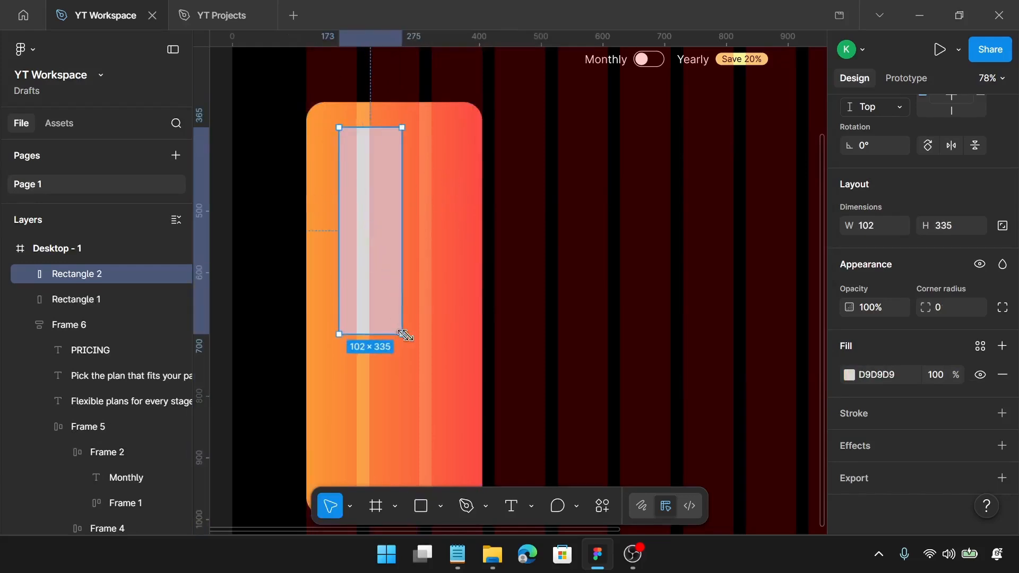
pyautogui.click(863, 227)
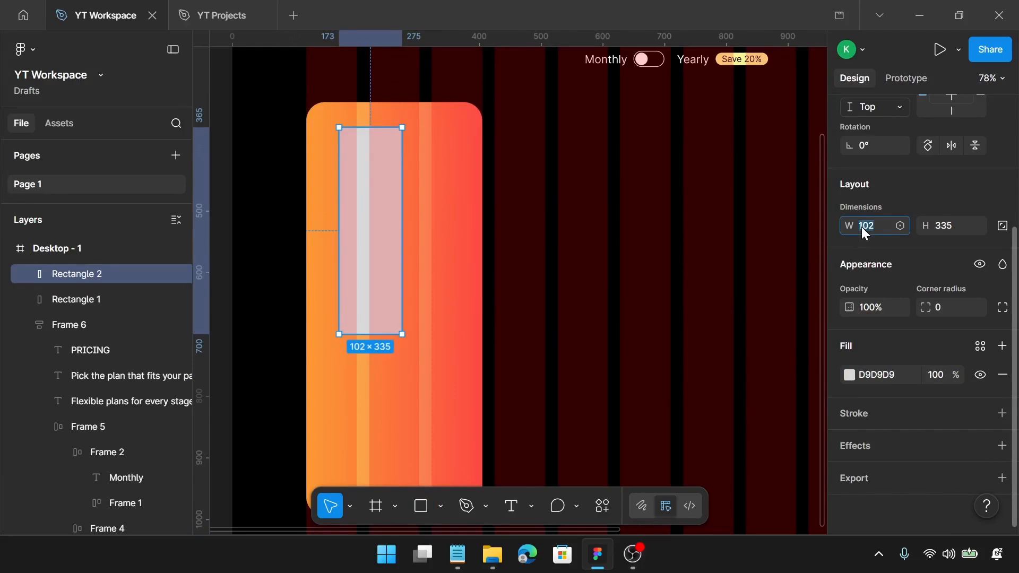
pyautogui.press('Return')
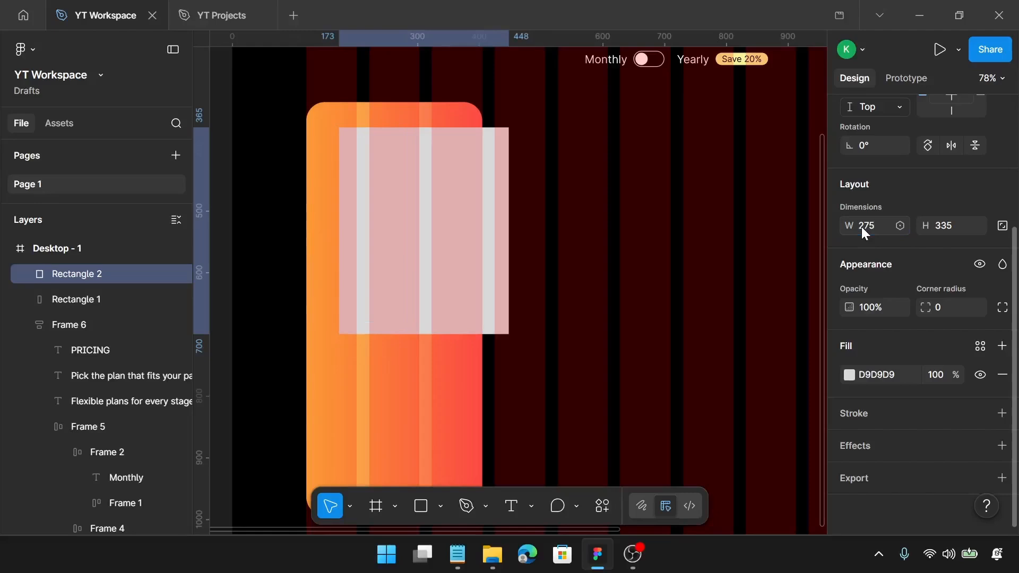
pyautogui.click(938, 227)
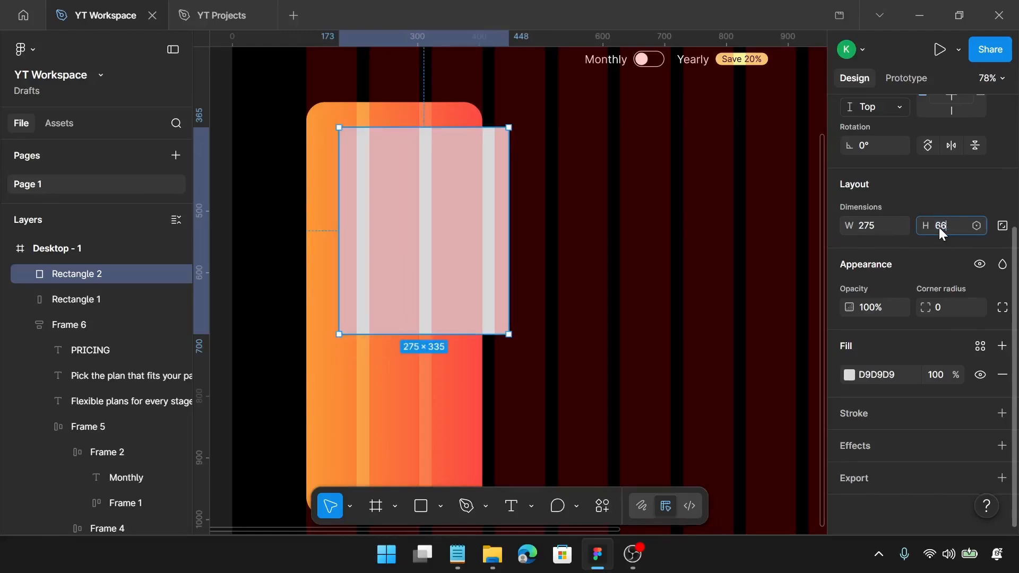
pyautogui.press('Return')
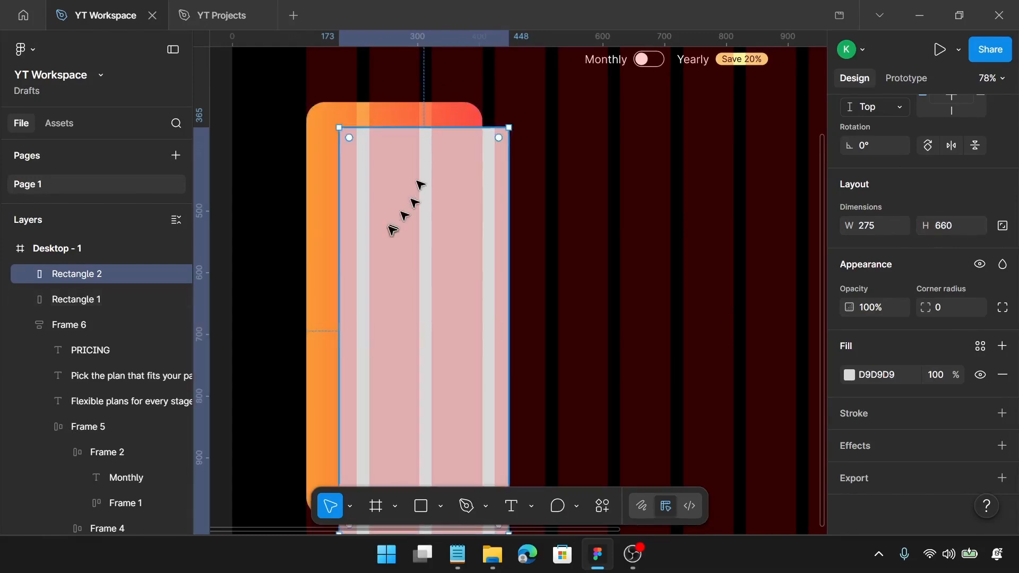
pyautogui.moveTo(394, 233); pyautogui.dragTo(362, 213)
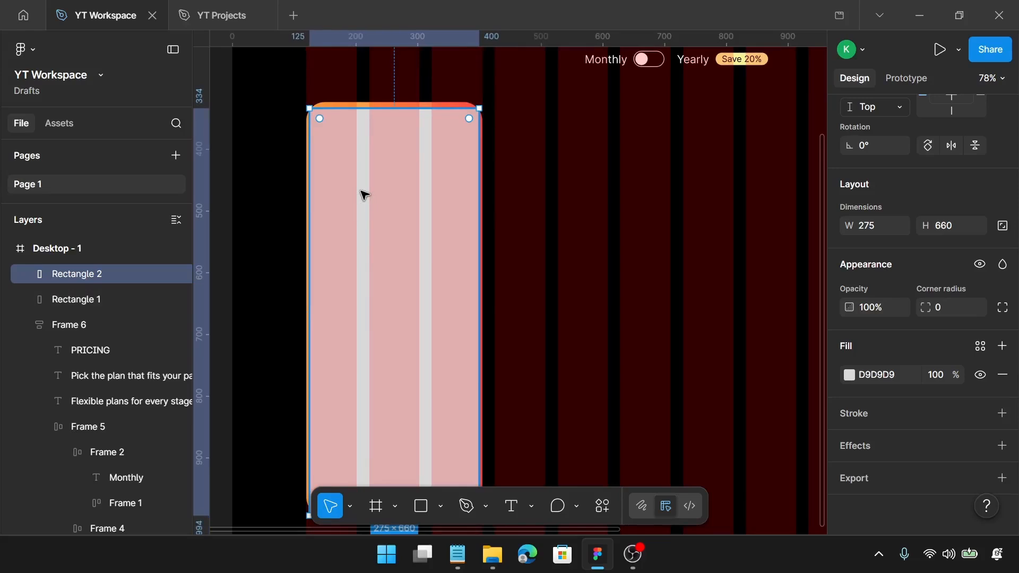
# Draw a rectangle about 123 × 57 from the inner rectangle's left edge near its top and fill it with gray A3A3A3
pyautogui.press('r')
pyautogui.scroll(3, 341, 161)
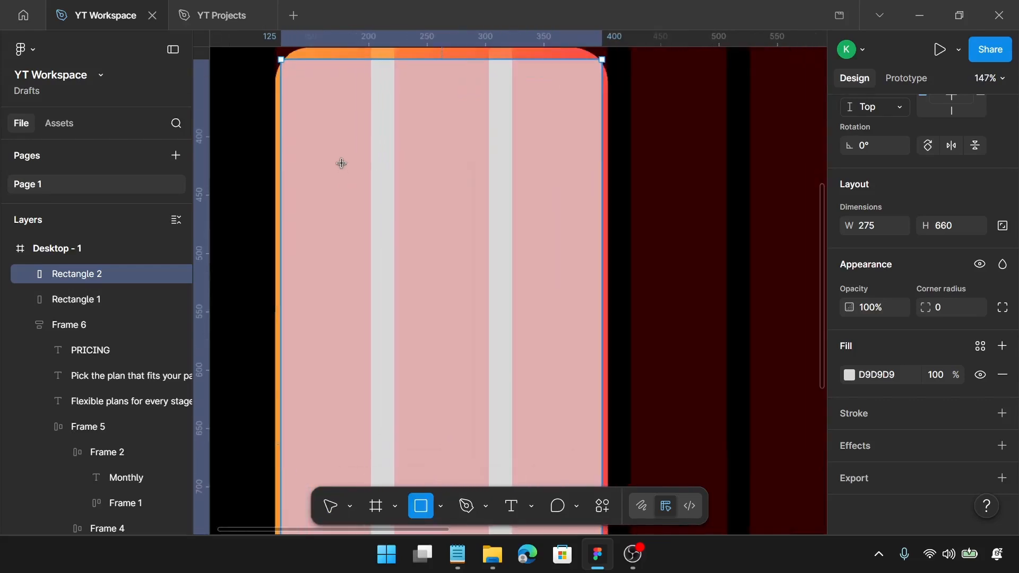
pyautogui.moveTo(280, 133); pyautogui.dragTo(424, 201)
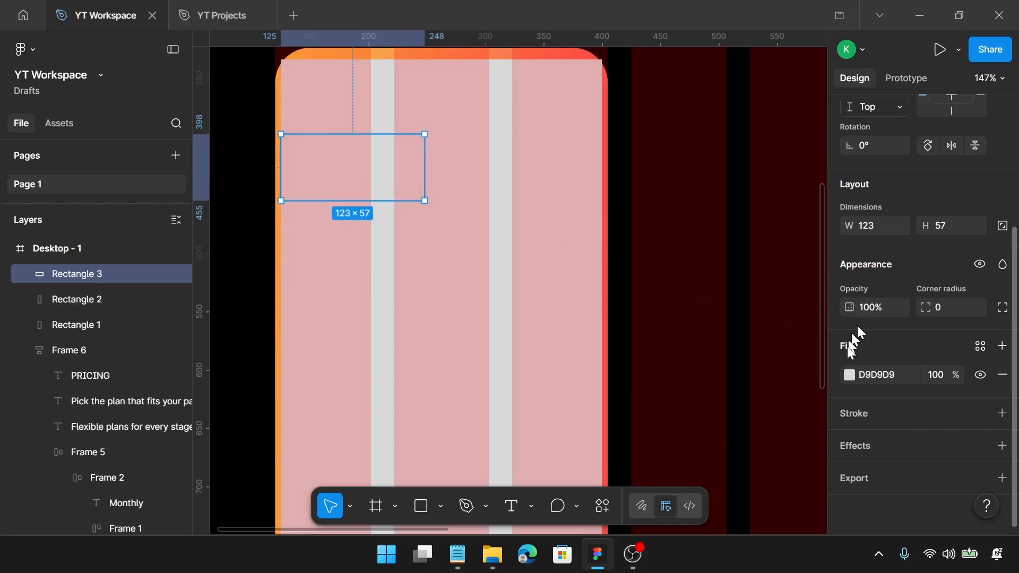
pyautogui.click(848, 375)
pyautogui.moveTo(654, 265); pyautogui.dragTo(642, 285)
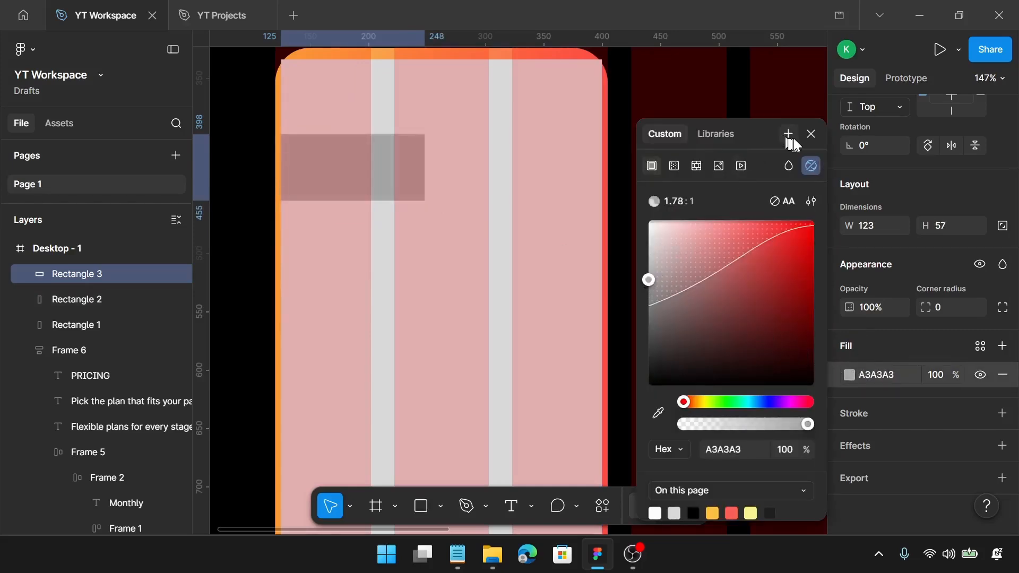
pyautogui.click(810, 134)
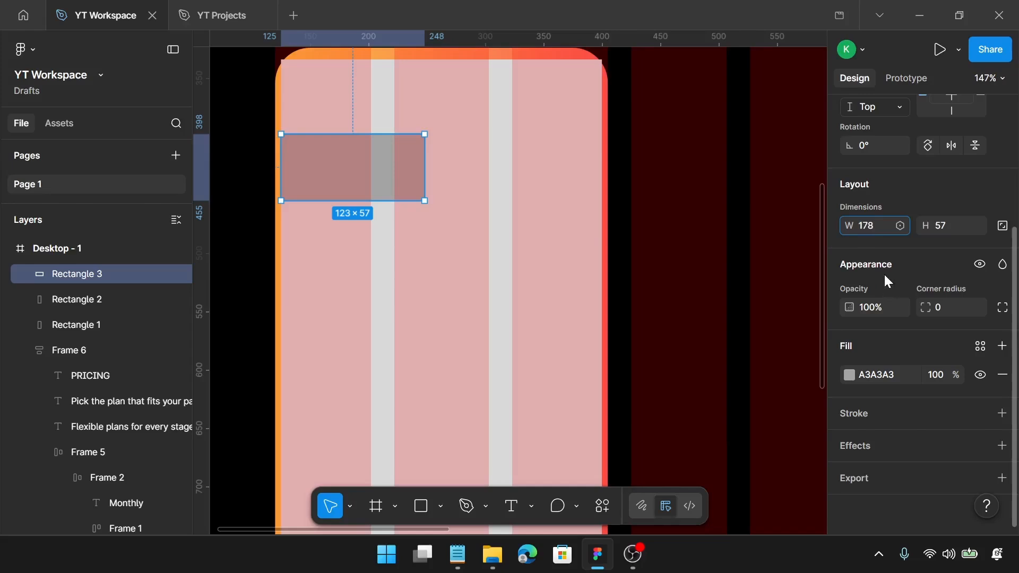
# Set the gray rectangle's width to 178 and its height to 60
pyautogui.press('Return')
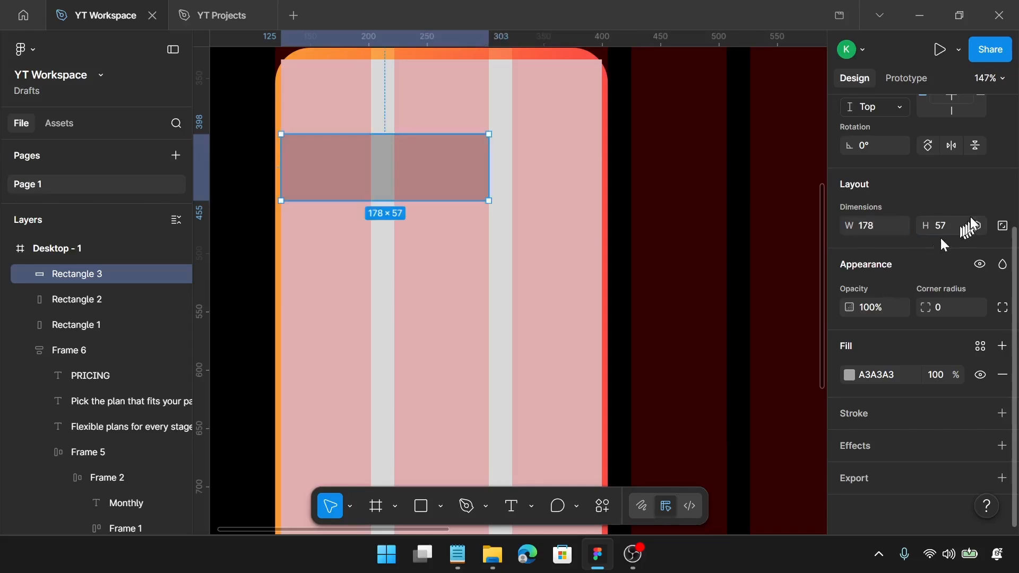
pyautogui.click(939, 234)
pyautogui.write('60')
pyautogui.press('Return')
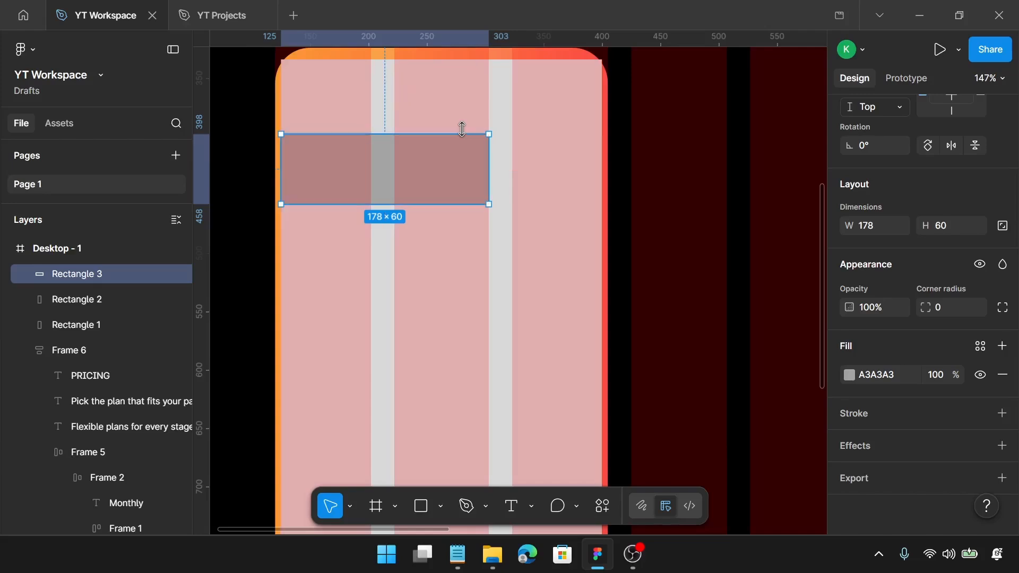
# Nudge the gray rectangle down 12 px so its top edge sits at Y 410
pyautogui.press('Down')
pyautogui.press('Down')
pyautogui.press('Down')
pyautogui.press('Down')
pyautogui.press('Down')
pyautogui.press('Down')
pyautogui.press('Down')
pyautogui.press('Down')
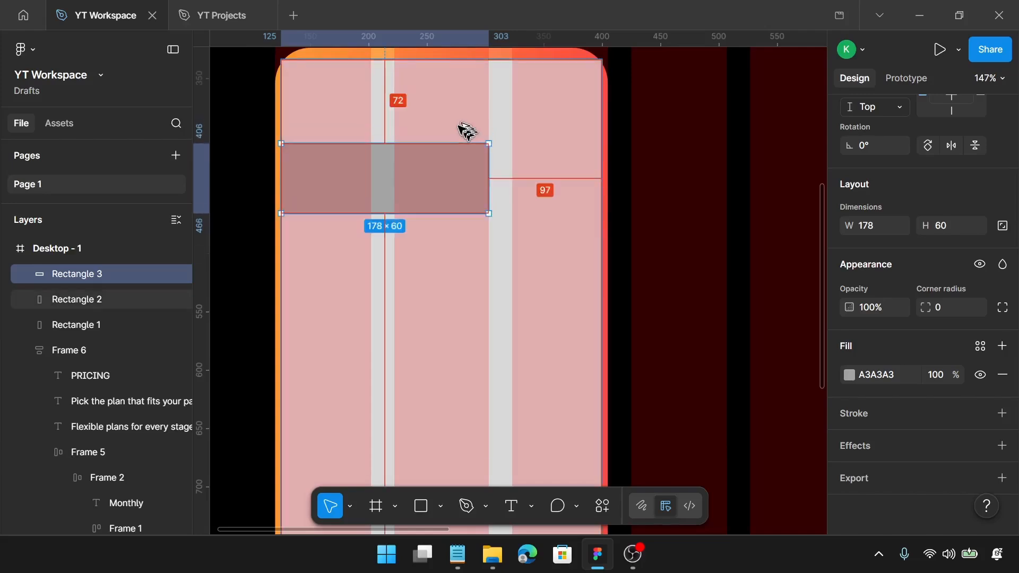
pyautogui.press('Down')
pyautogui.press('Down')
pyautogui.press('Down')
pyautogui.press('Down')
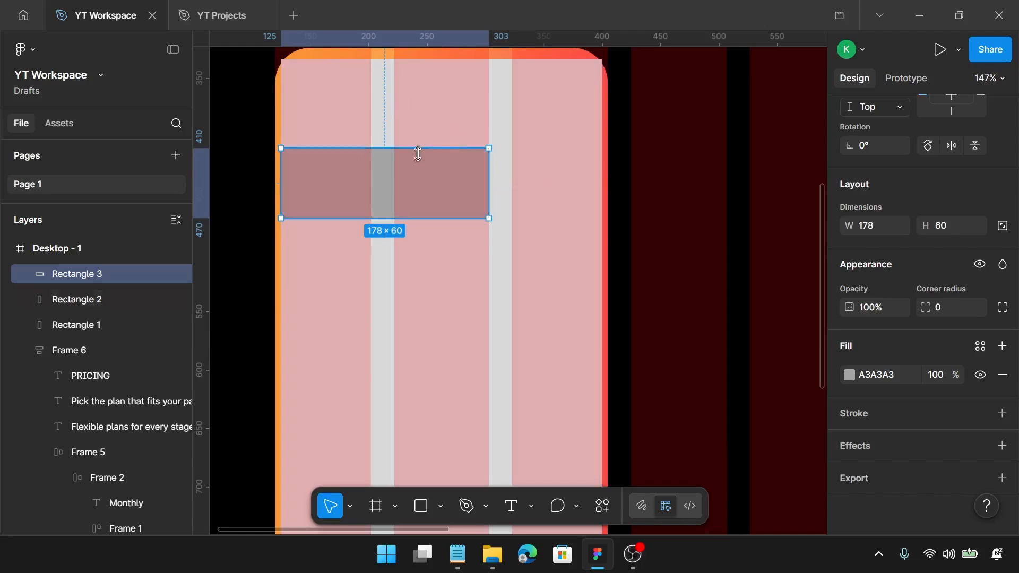
# Subtract the gray rectangle from the 275 × 660 rectangle, undoing the mistaken Union first
pyautogui.scroll(1, 300, 154)
pyautogui.scroll(8, 299, 154)
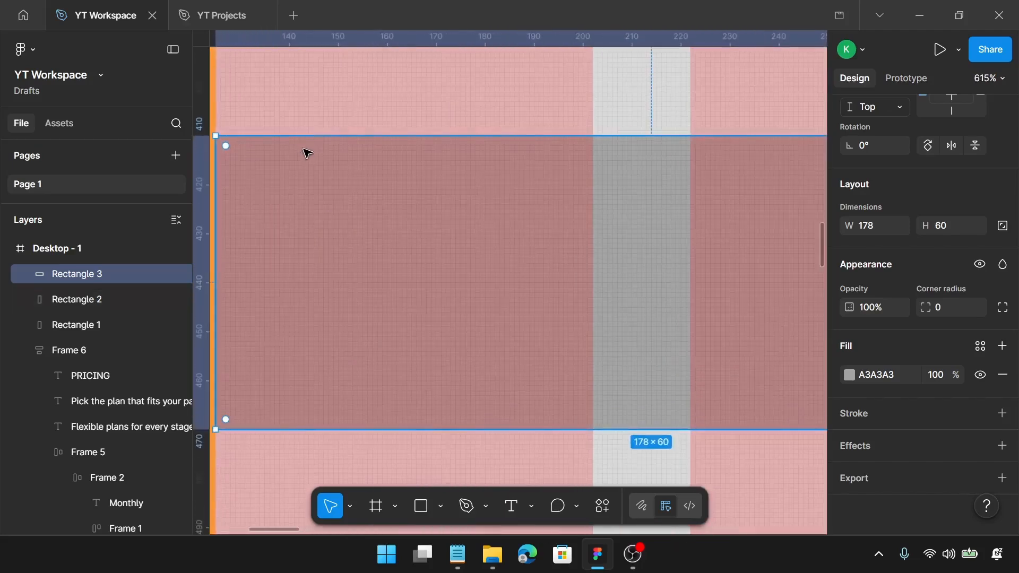
pyautogui.scroll(-8, 417, 219)
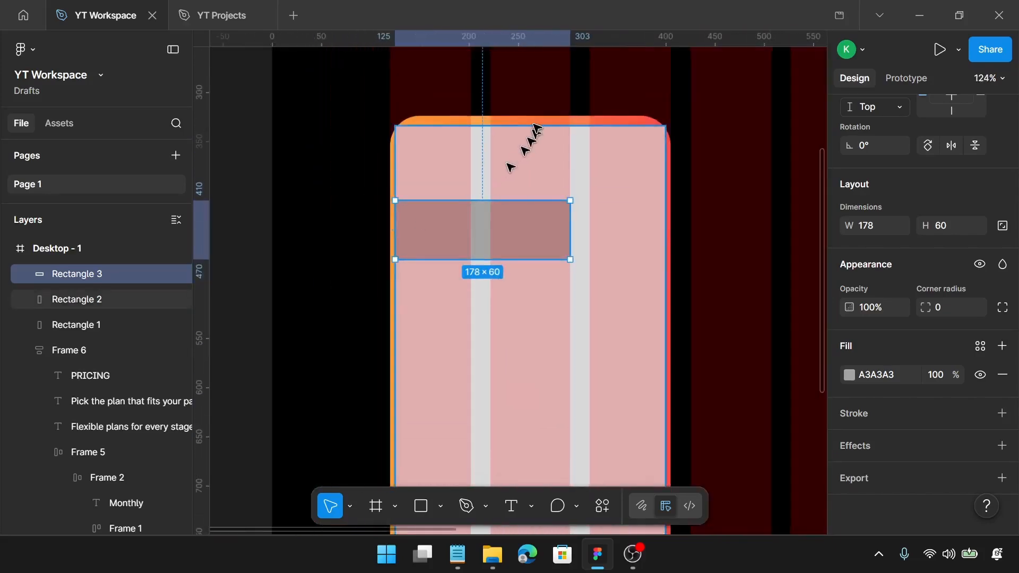
pyautogui.click(508, 148)
pyautogui.click(500, 229)
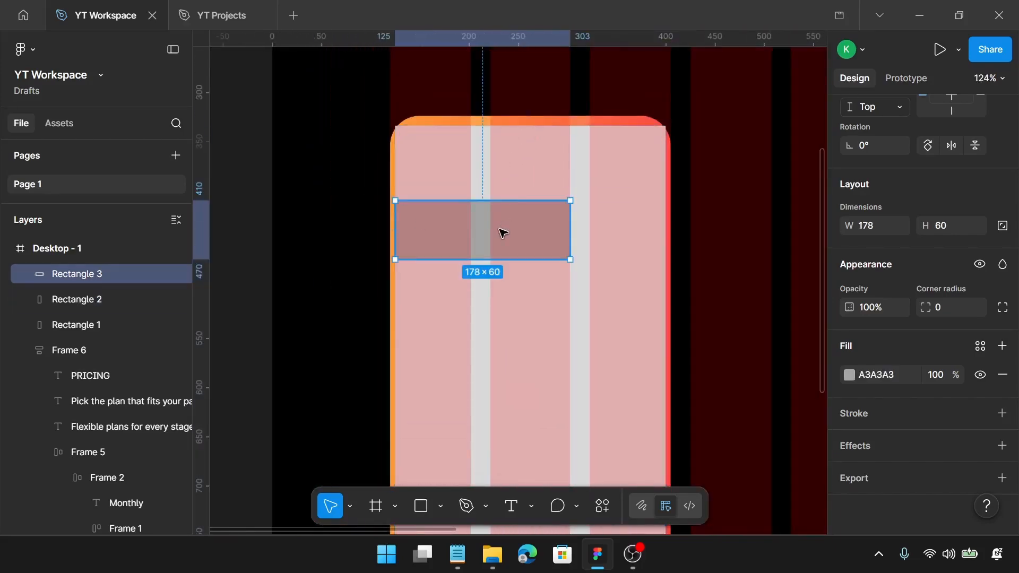
pyautogui.click(653, 265)
pyautogui.keyDown('shift'); pyautogui.click(533, 233); pyautogui.keyUp('shift')
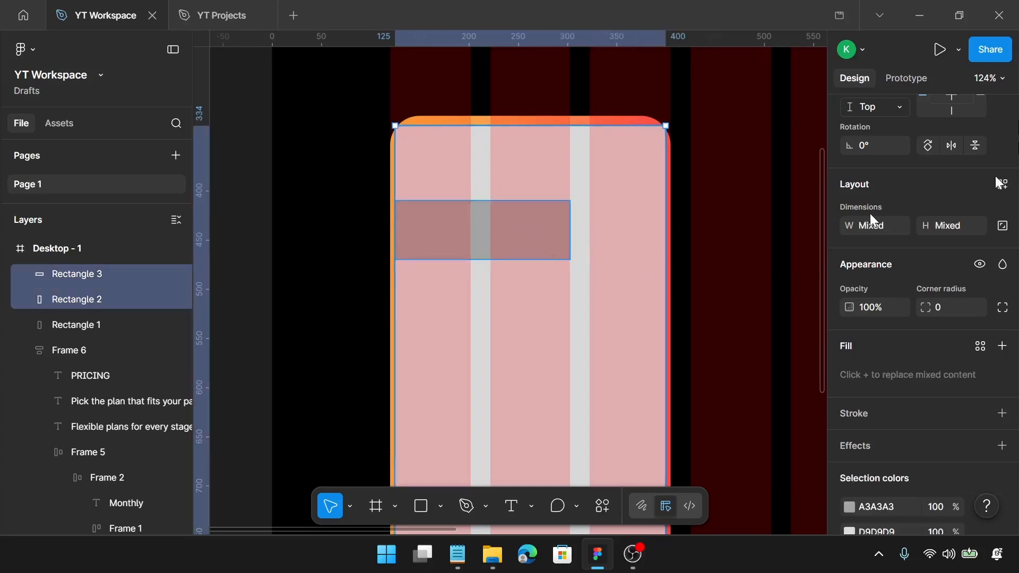
pyautogui.scroll(4, 964, 129)
pyautogui.click(976, 114)
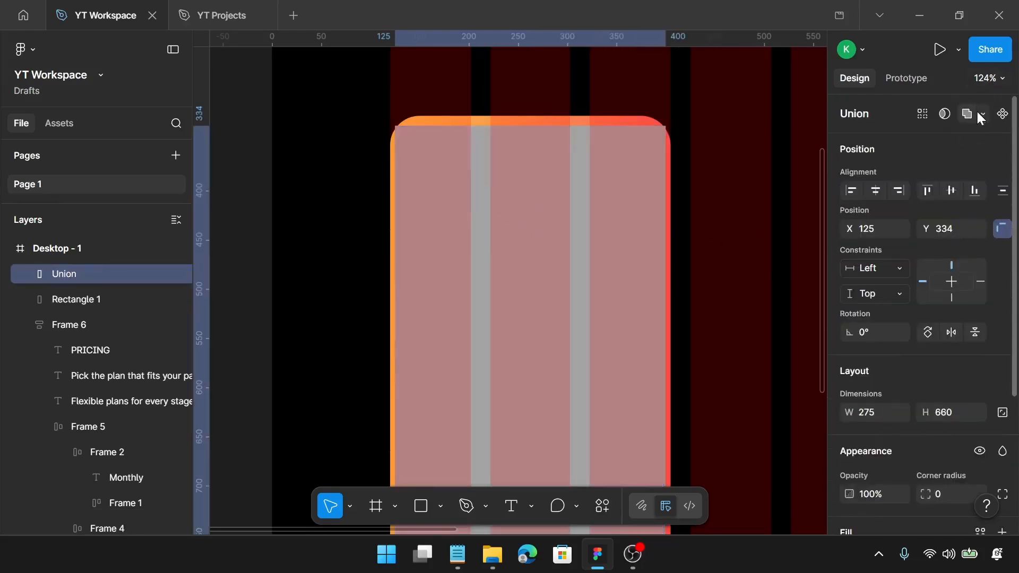
pyautogui.hotkey('ctrl', 'z')
pyautogui.click(983, 113)
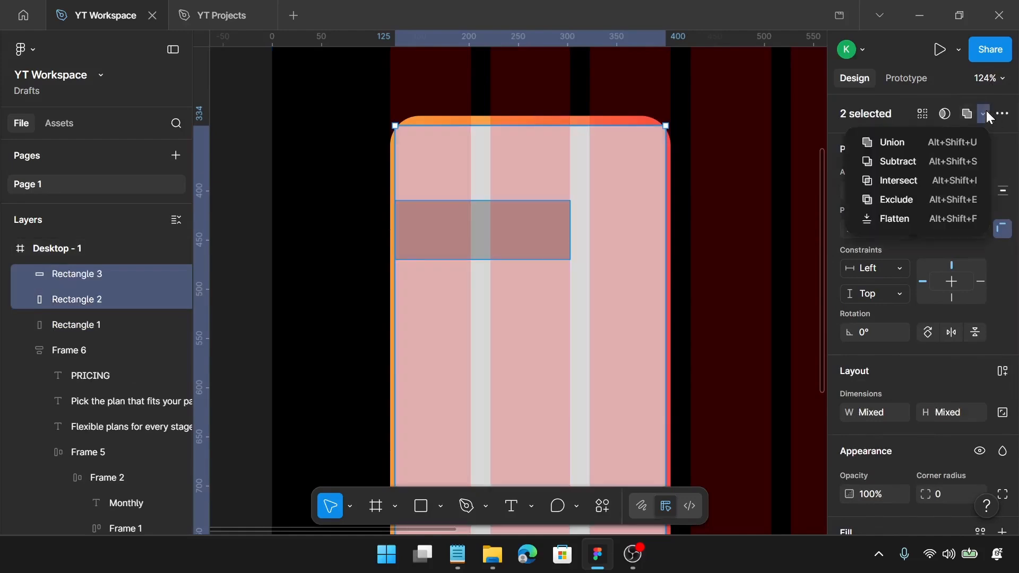
pyautogui.click(929, 157)
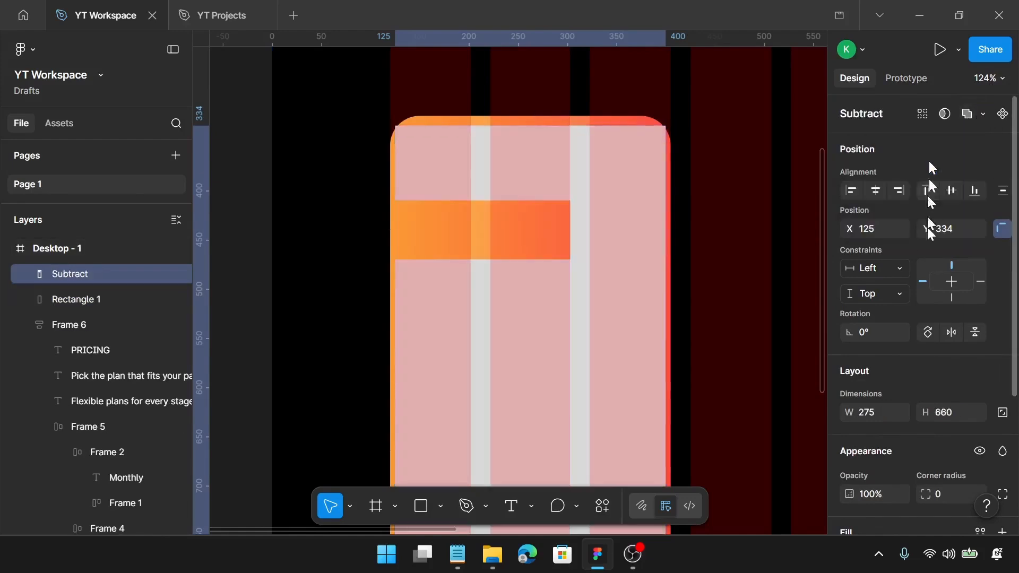
# Round the corners of the subtracted shape with a radius of 25
pyautogui.scroll(-3, 972, 307)
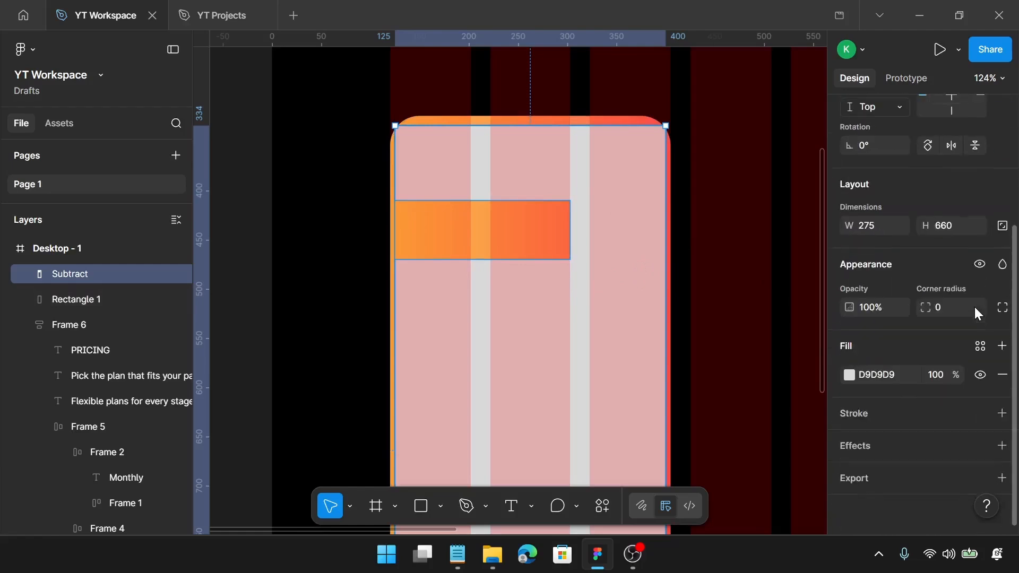
pyautogui.click(956, 308)
pyautogui.write('25')
pyautogui.press('Return')
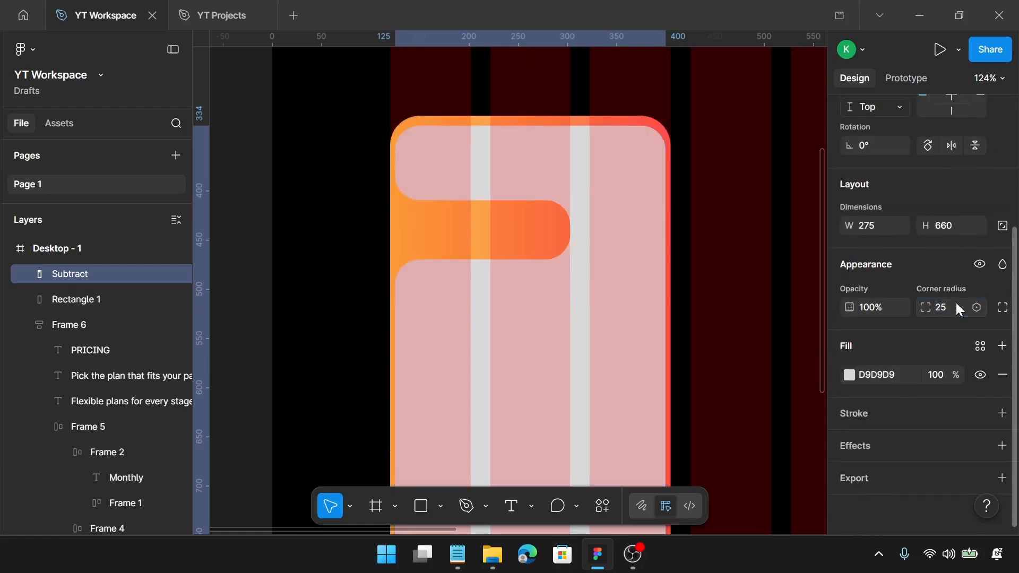
# Center the subtracted shape vertically on the gradient card, with its top edge at Y 329, and select both shapes
pyautogui.moveTo(614, 301); pyautogui.dragTo(618, 291)
pyautogui.scroll(-4, 623, 281)
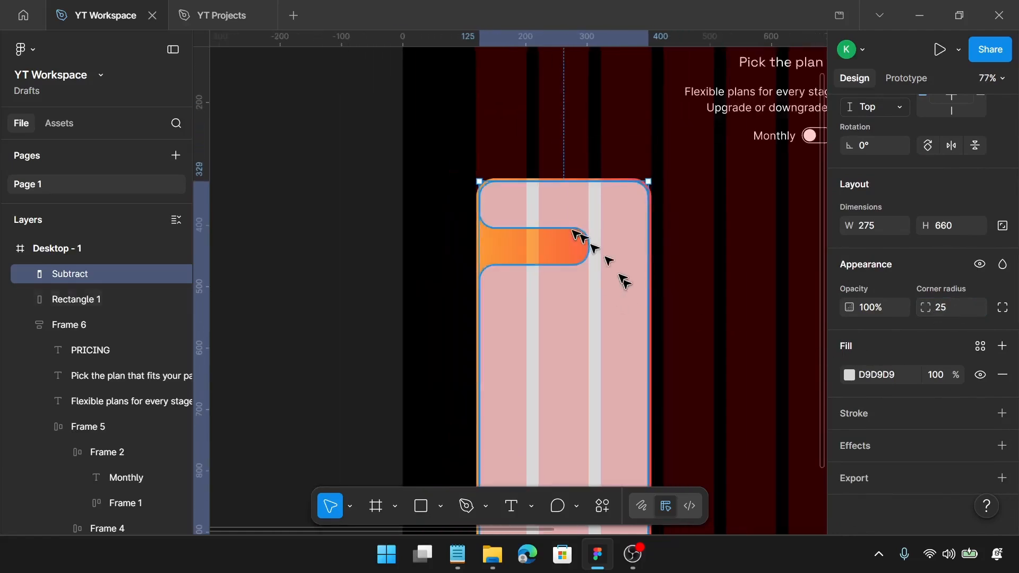
pyautogui.click(452, 175)
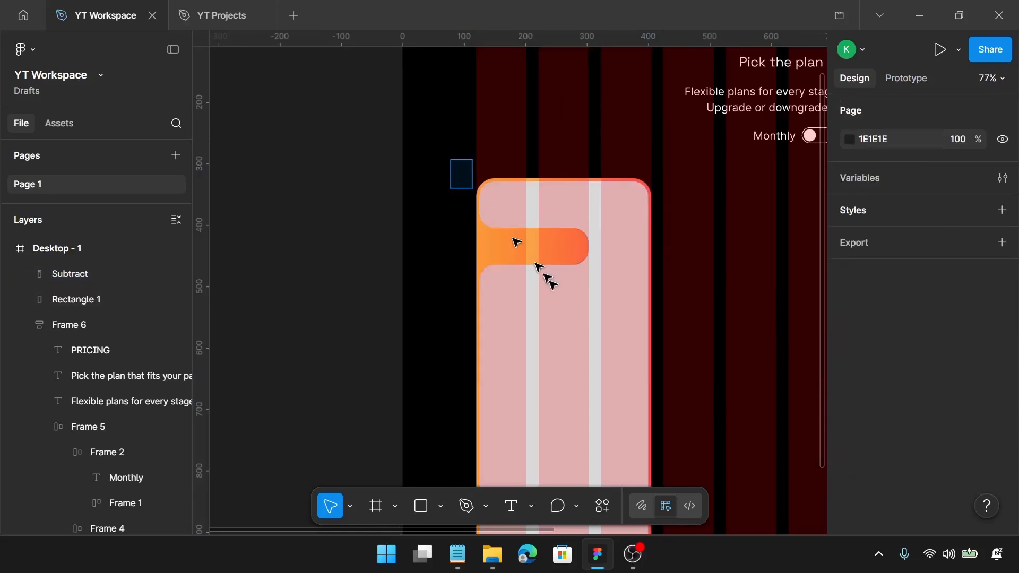
pyautogui.moveTo(549, 281); pyautogui.dragTo(604, 346)
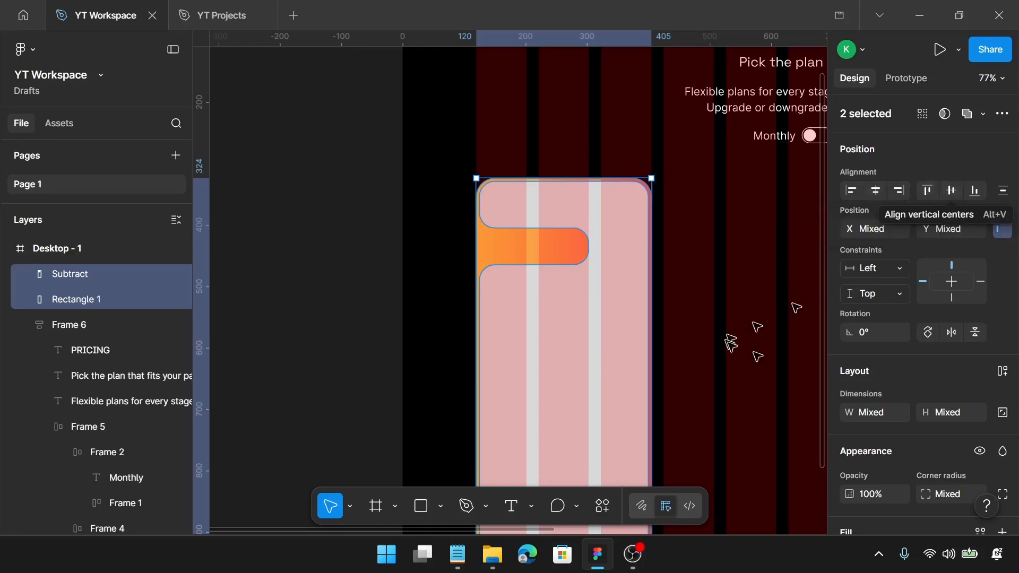
# Change the D9D9D9 color of the subtracted shape to black 000000
pyautogui.scroll(-1, 902, 372)
pyautogui.scroll(-5, 900, 368)
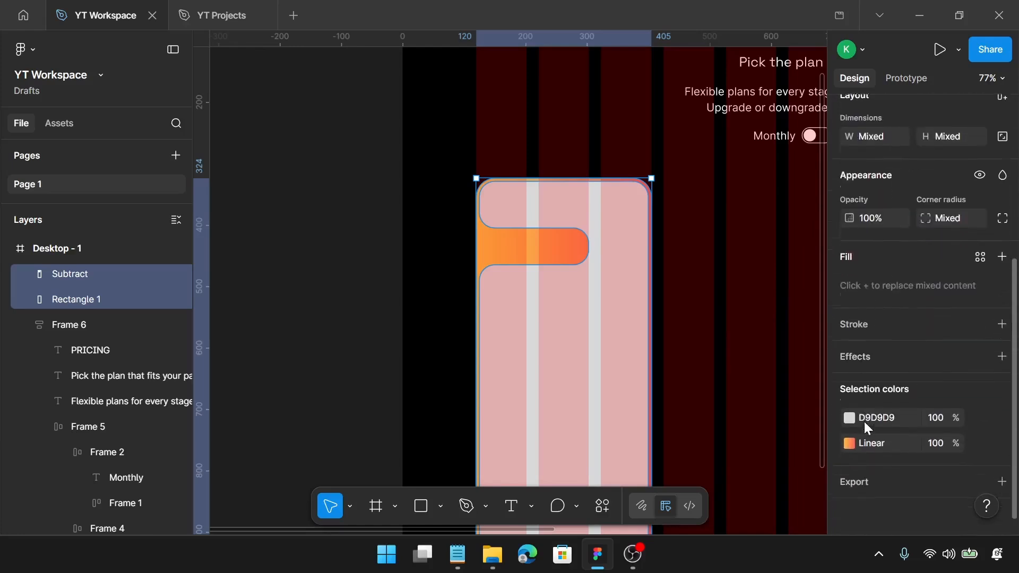
pyautogui.click(848, 415)
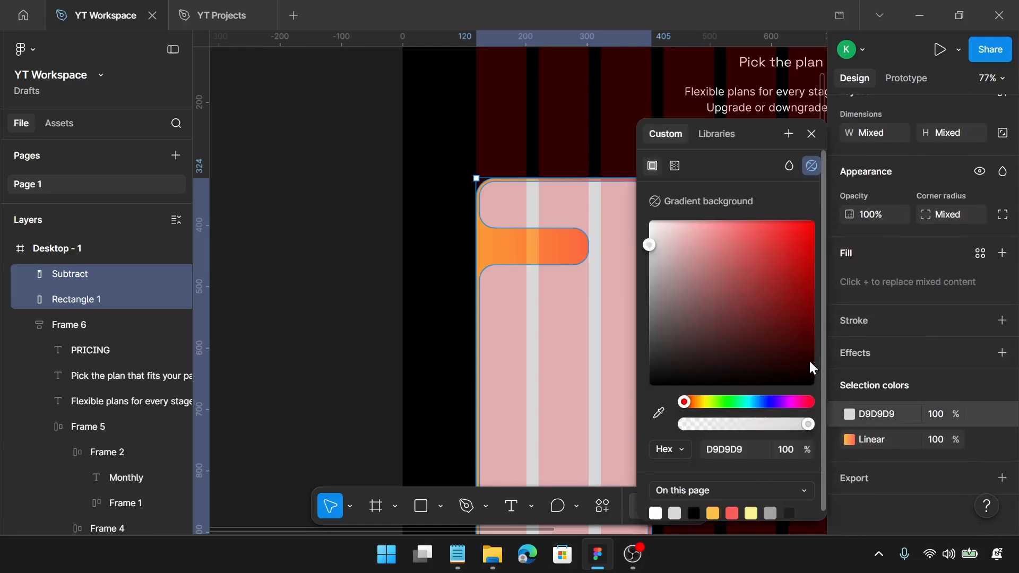
pyautogui.moveTo(743, 332); pyautogui.dragTo(524, 409)
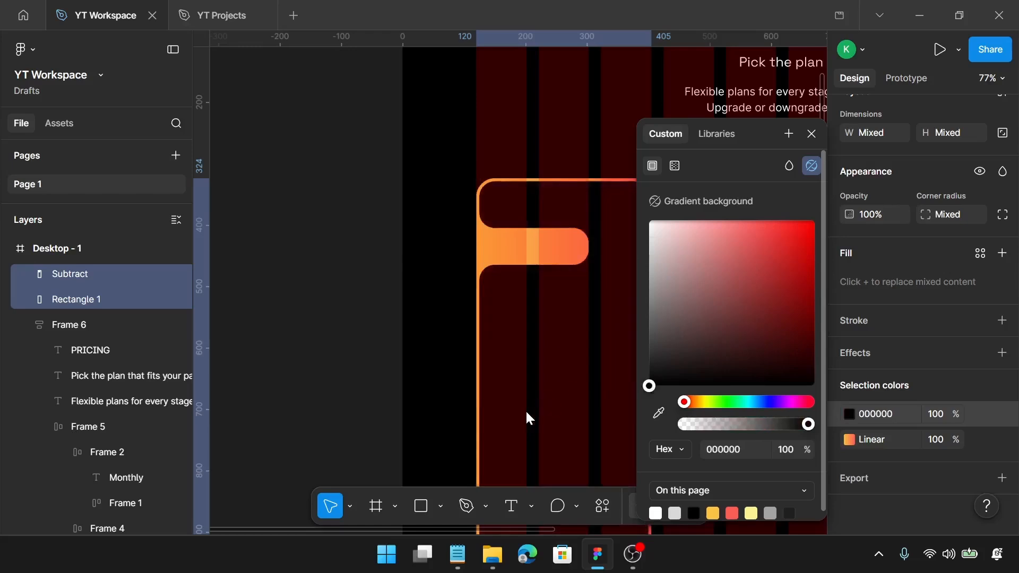
# Close the color picker and deselect the two card shapes
pyautogui.click(811, 134)
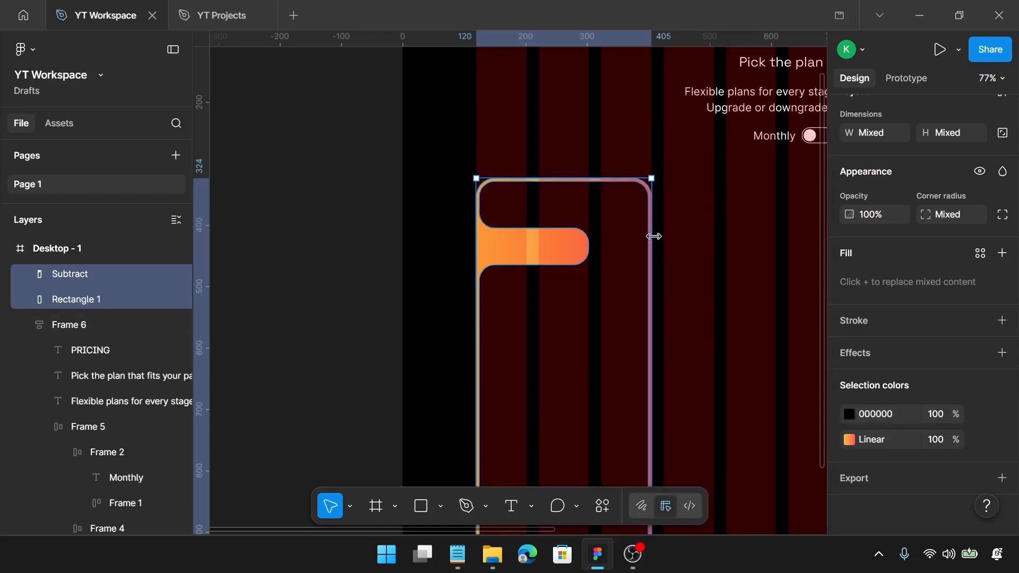
pyautogui.scroll(-1, 653, 236)
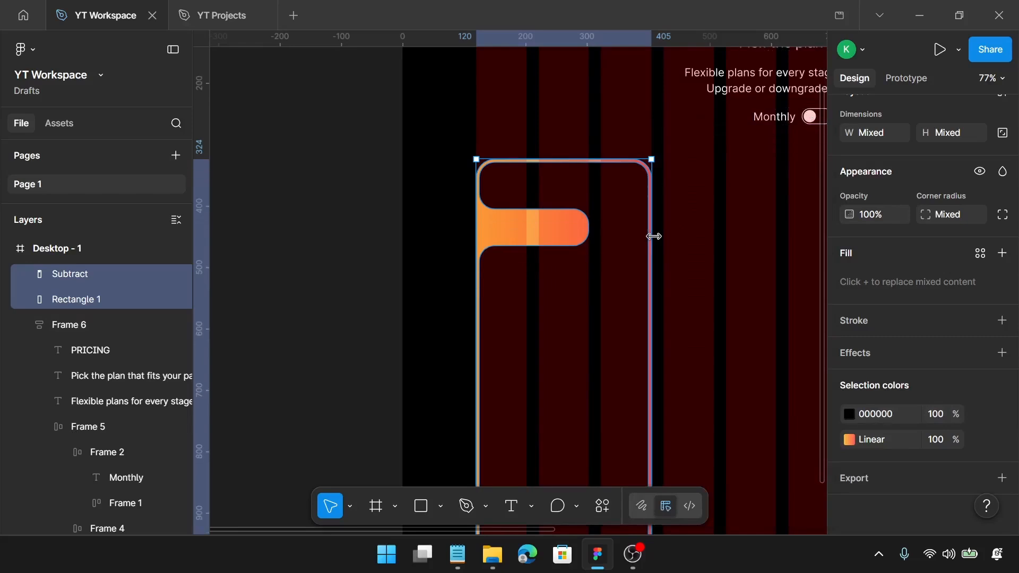
pyautogui.scroll(1, 654, 236)
pyautogui.click(681, 241)
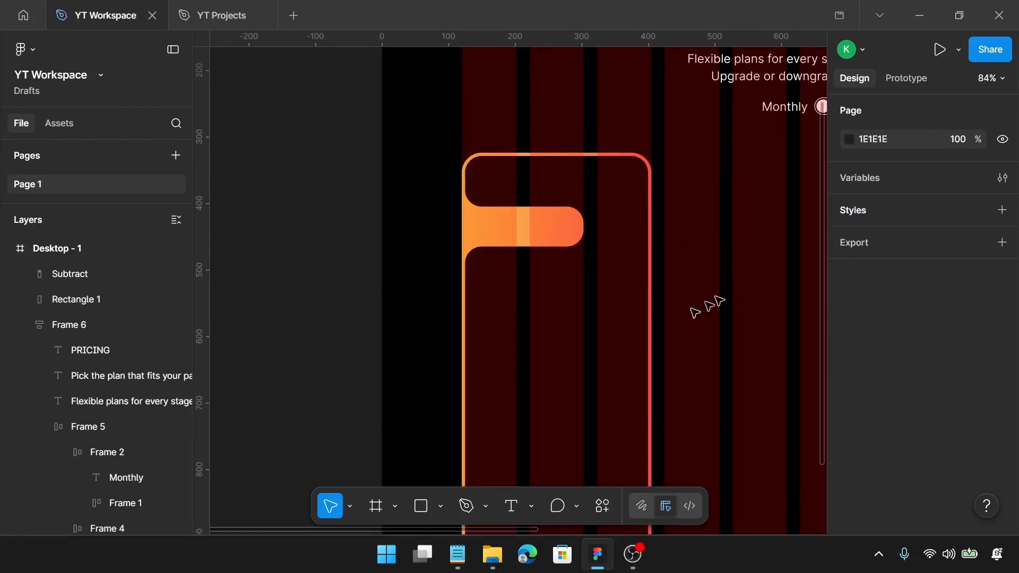
# Copy the plan name Hobby from the pricing notes in Notepad and return to the Figma design
pyautogui.click(458, 555)
pyautogui.scroll(-3, 554, 272)
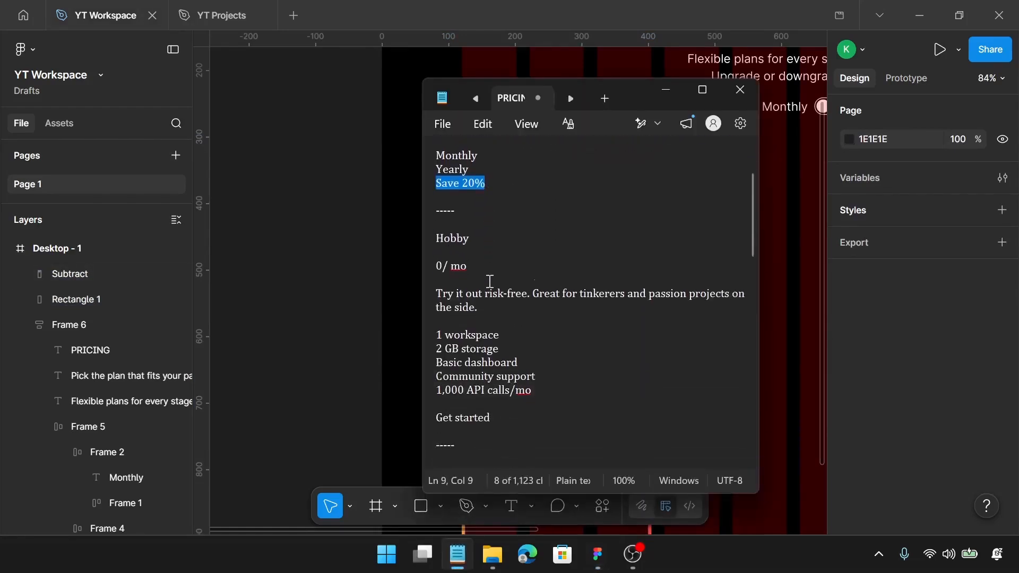
pyautogui.moveTo(470, 228); pyautogui.dragTo(386, 237)
pyautogui.hotkey('ctrl', 'c')
pyautogui.click(391, 238)
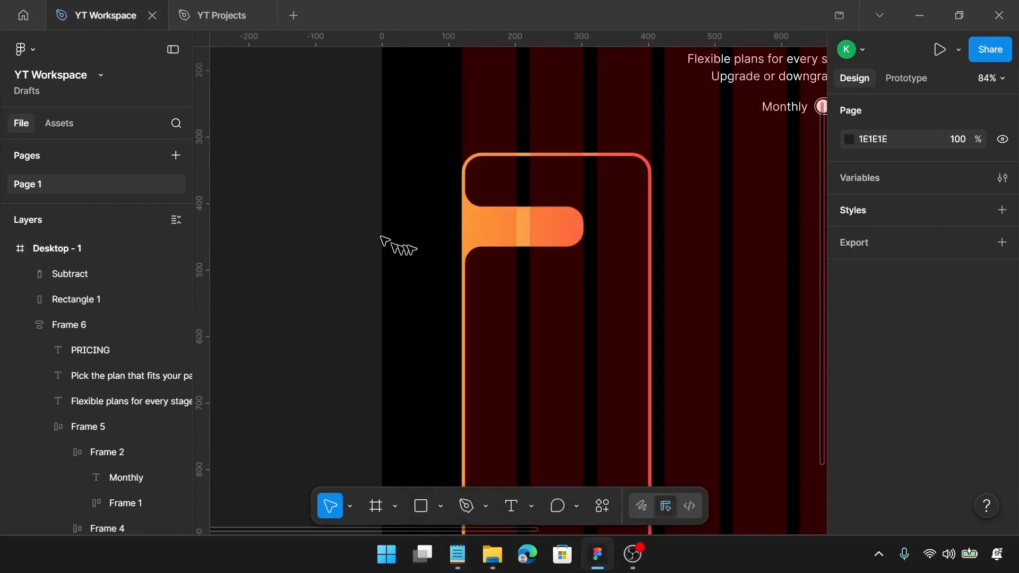
# Add the copied text Hobby as a new text layer inside the card, just above the orange tab
pyautogui.press('t')
pyautogui.scroll(2, 523, 198)
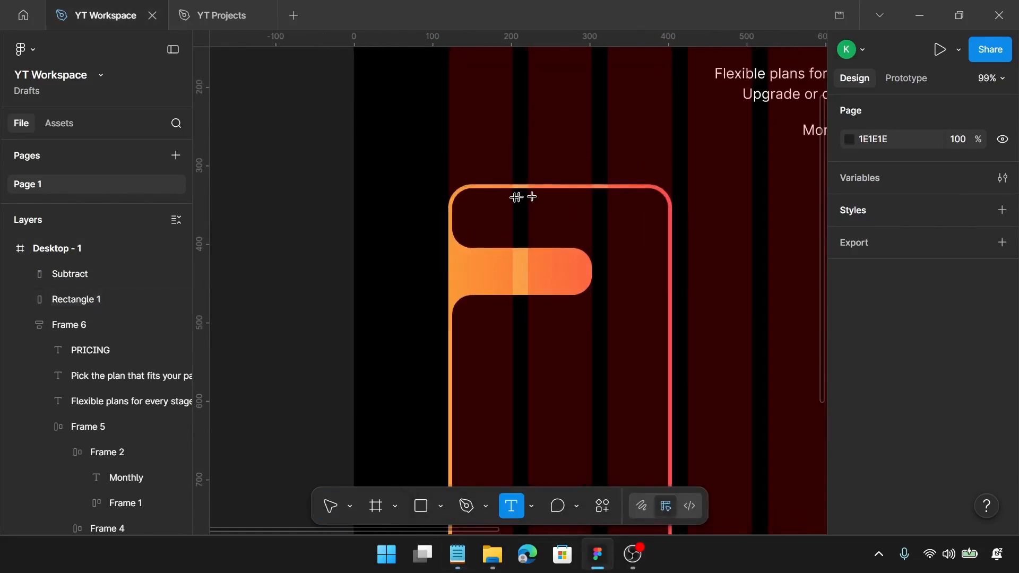
pyautogui.click(486, 226)
pyautogui.hotkey('ctrl', 'v')
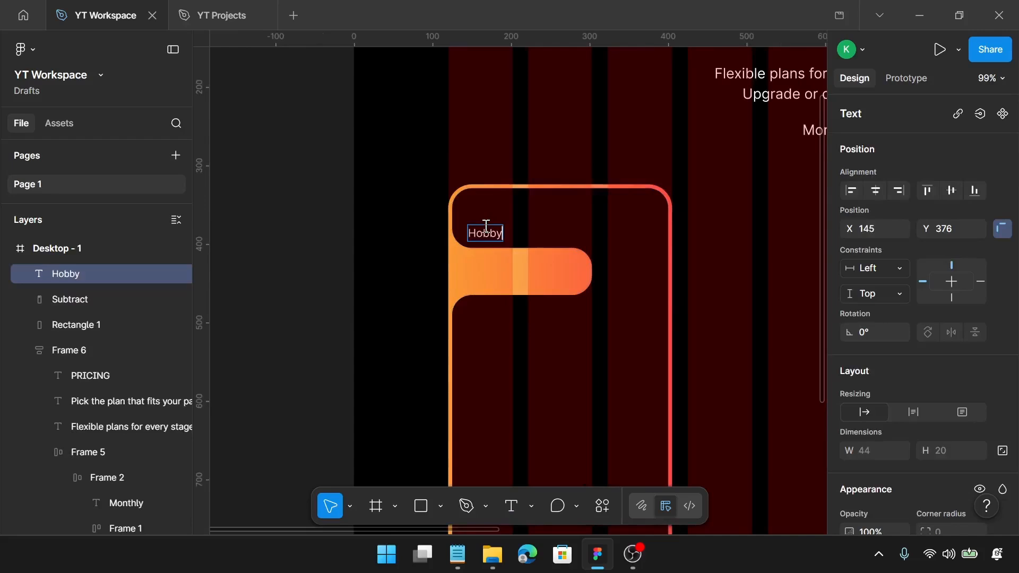
pyautogui.press('Escape')
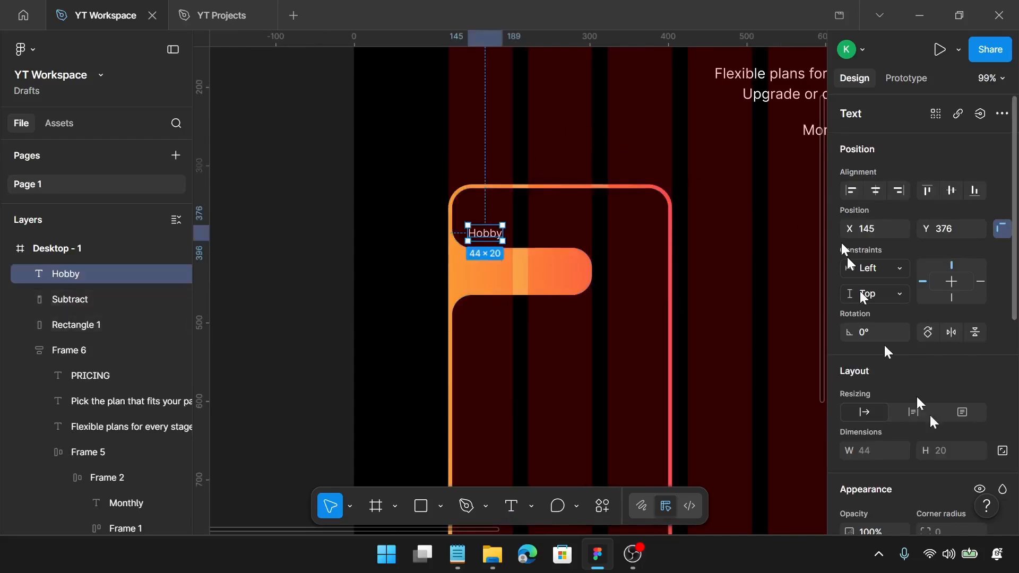
# Set the Hobby text's font to Space Grotesk with Medium weight
pyautogui.scroll(-5, 941, 427)
pyautogui.click(880, 363)
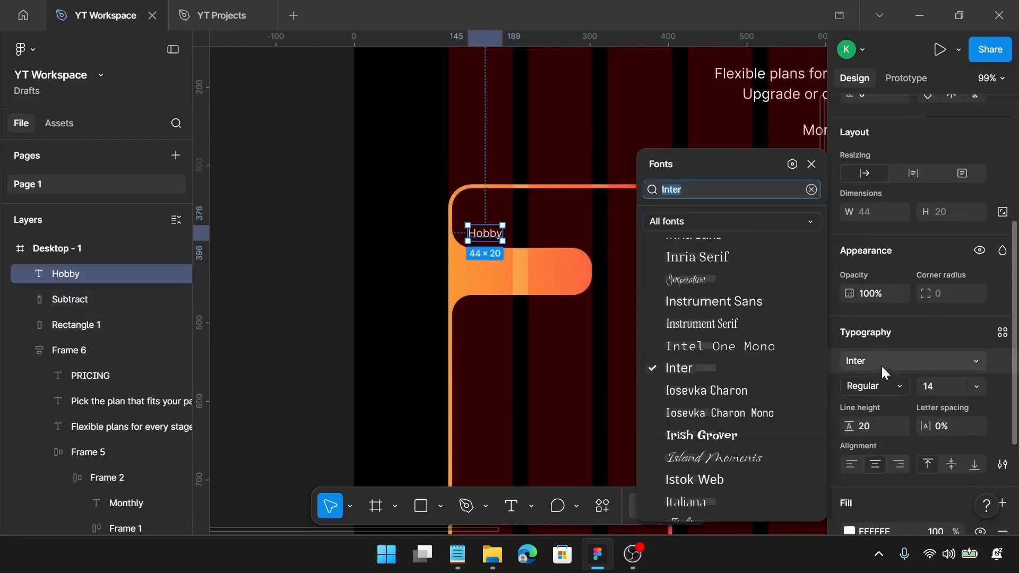
pyautogui.write('spa')
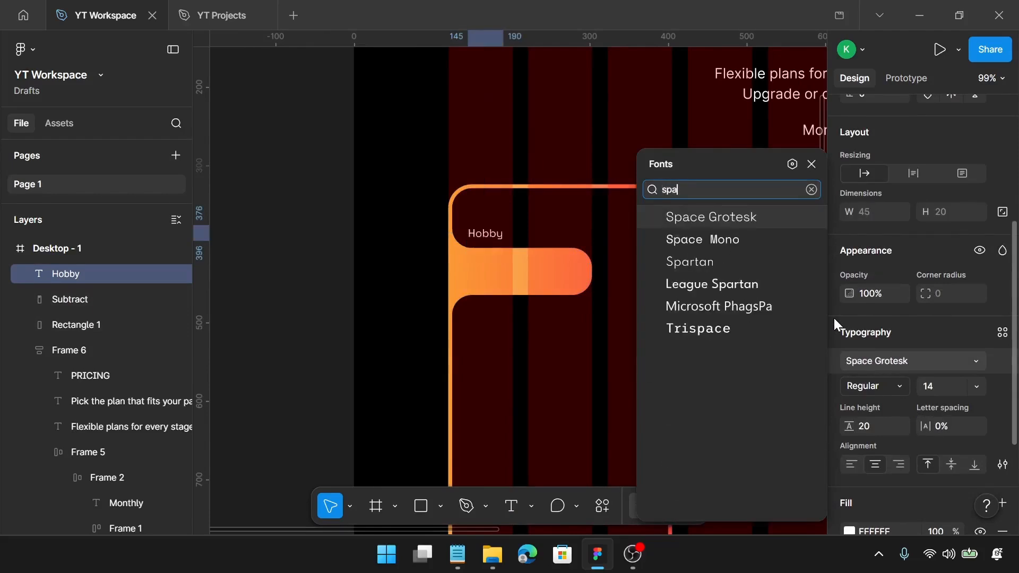
pyautogui.click(784, 213)
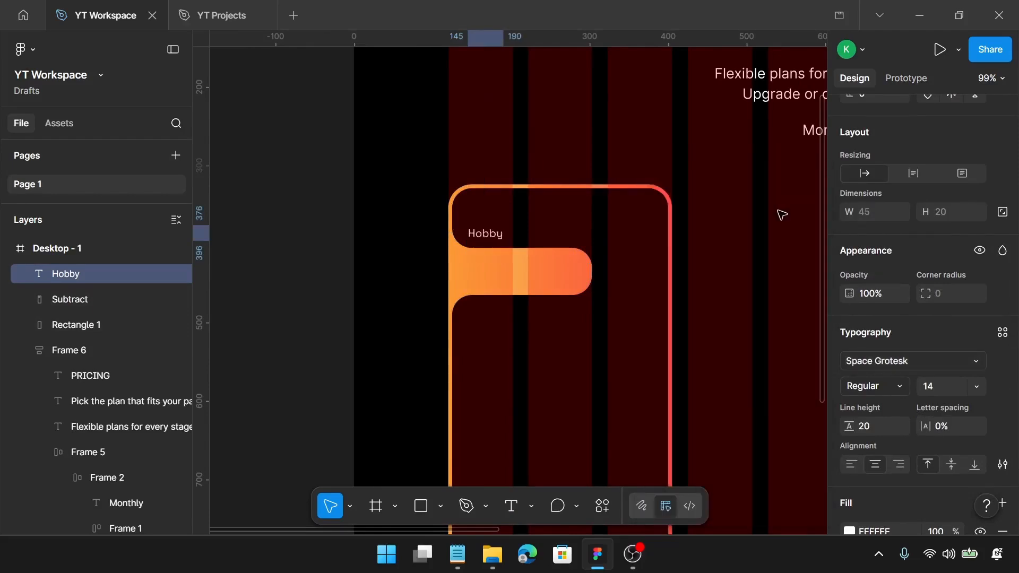
pyautogui.click(870, 387)
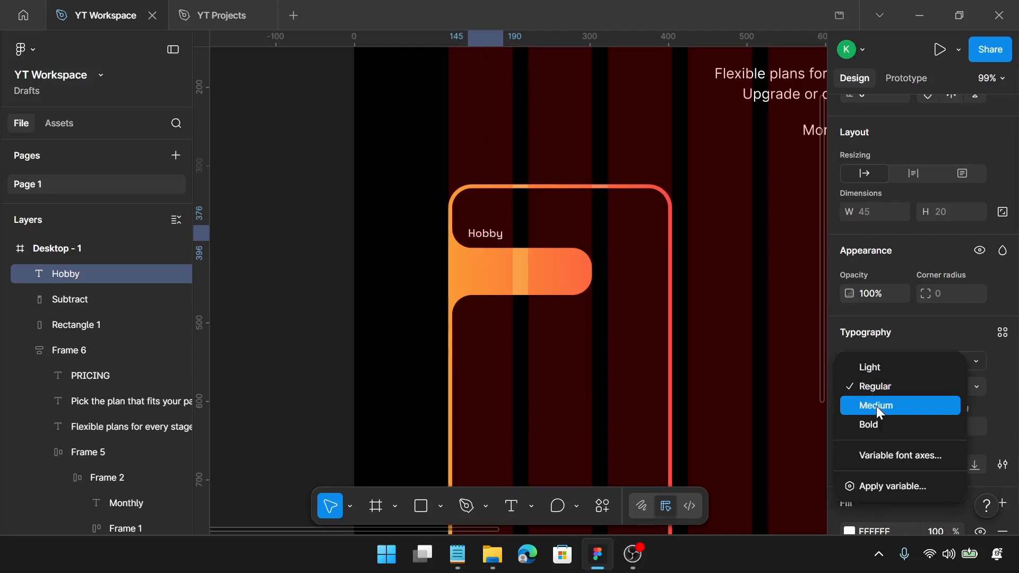
pyautogui.click(877, 406)
# Set the Hobby text to font size 32 with a line height of 40
pyautogui.click(938, 389)
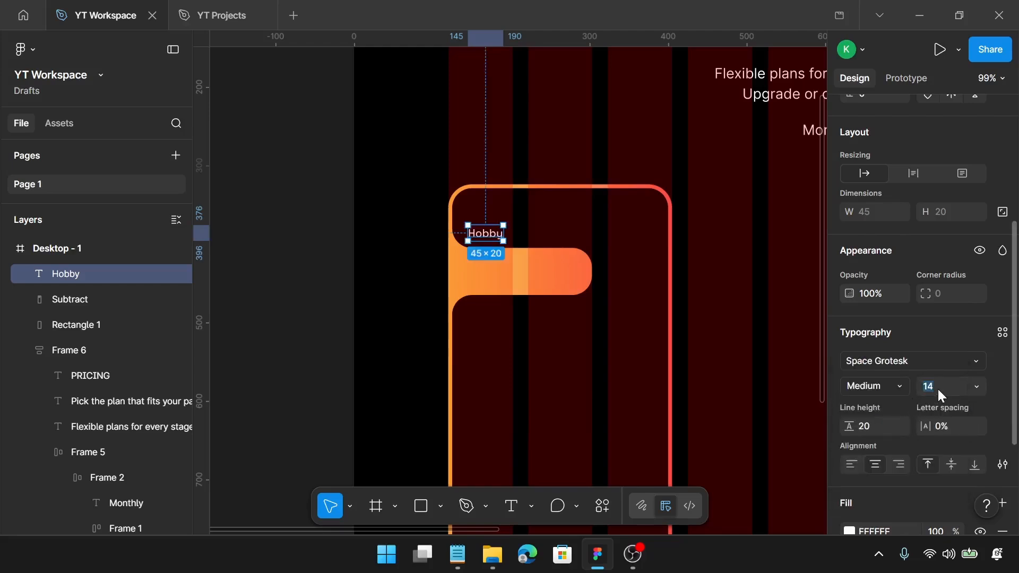
pyautogui.write('32')
pyautogui.press('Return')
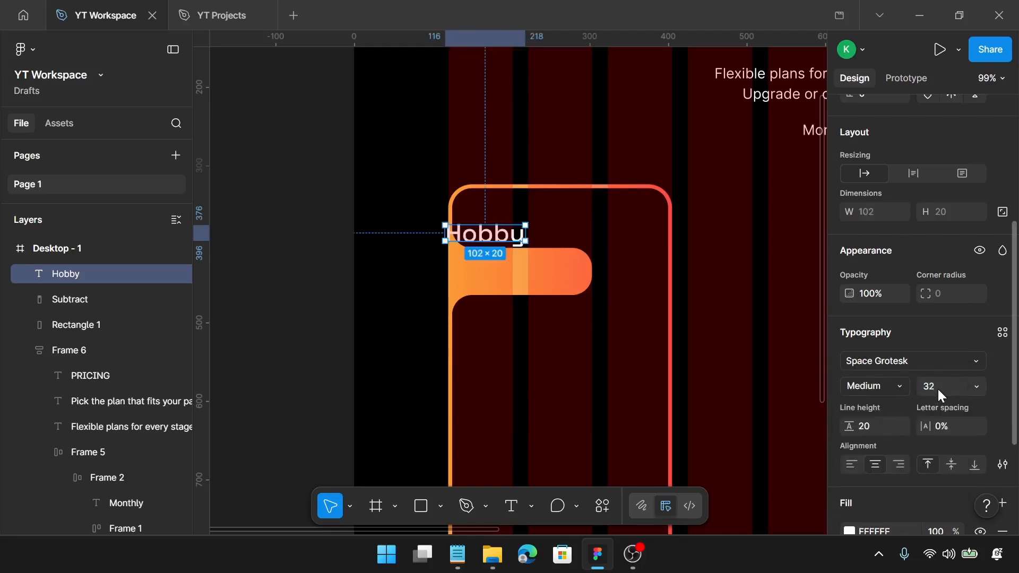
pyautogui.click(879, 423)
pyautogui.write('40')
pyautogui.press('Return')
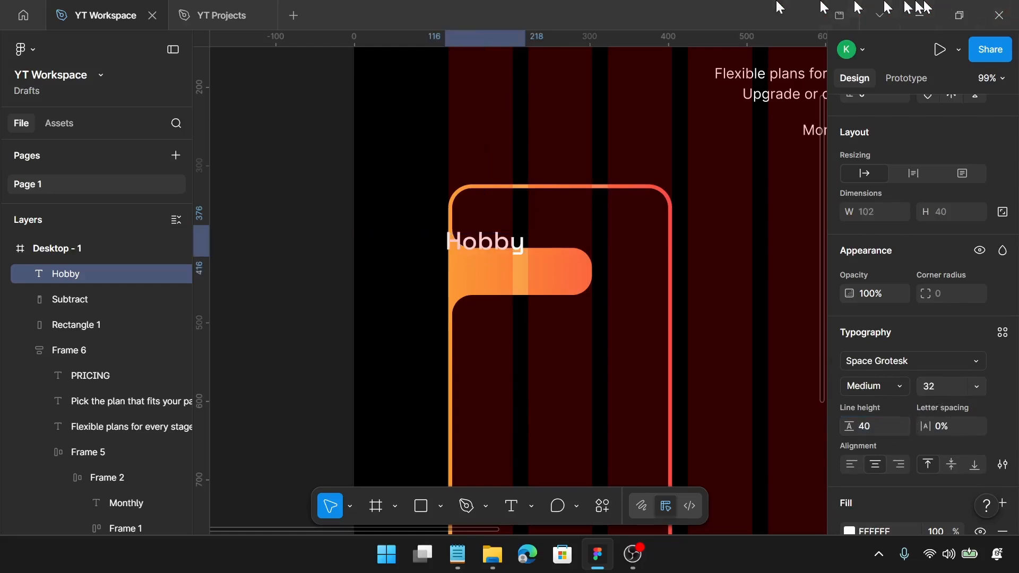
# Move the Hobby text up into the card's upper-left area, at about X 141, Y 349, and left-align it
pyautogui.moveTo(515, 216); pyautogui.dragTo(515, 216)
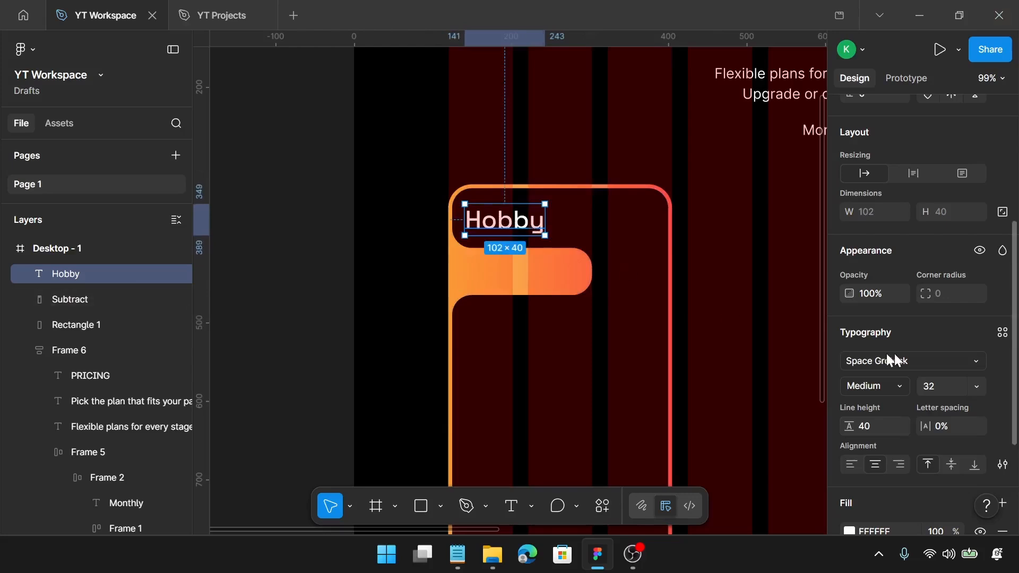
pyautogui.scroll(-3, 898, 360)
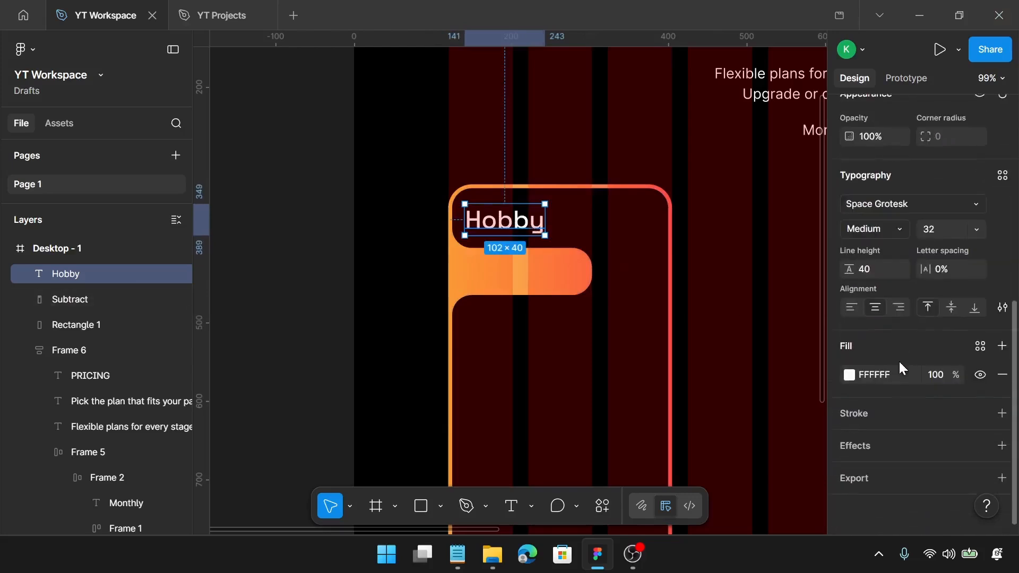
pyautogui.click(851, 307)
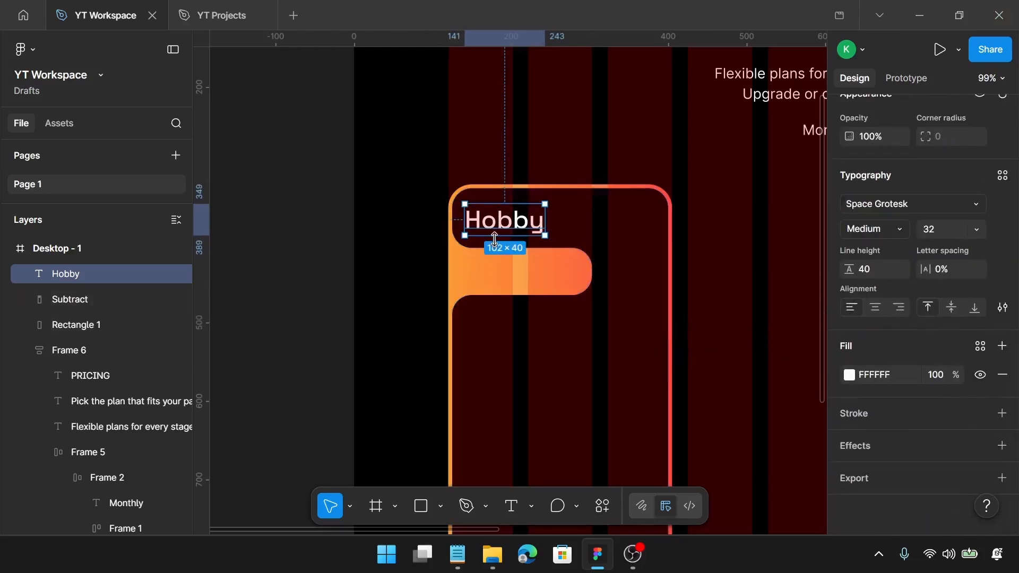
# Nudge the Hobby text right to X 148, keeping Y 349, while checking its spacing to the black card shape
pyautogui.scroll(5, 495, 240)
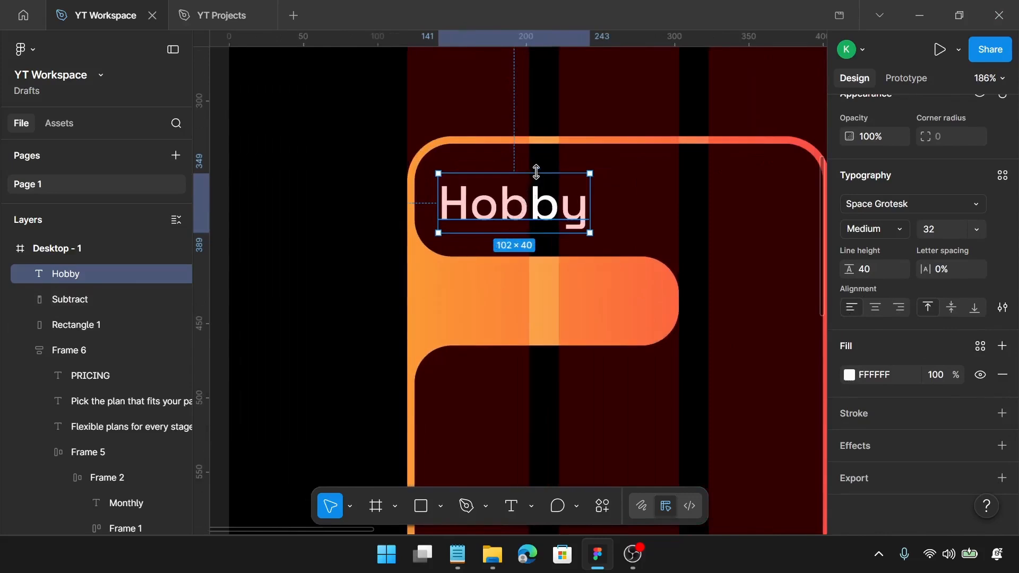
pyautogui.press('alt')
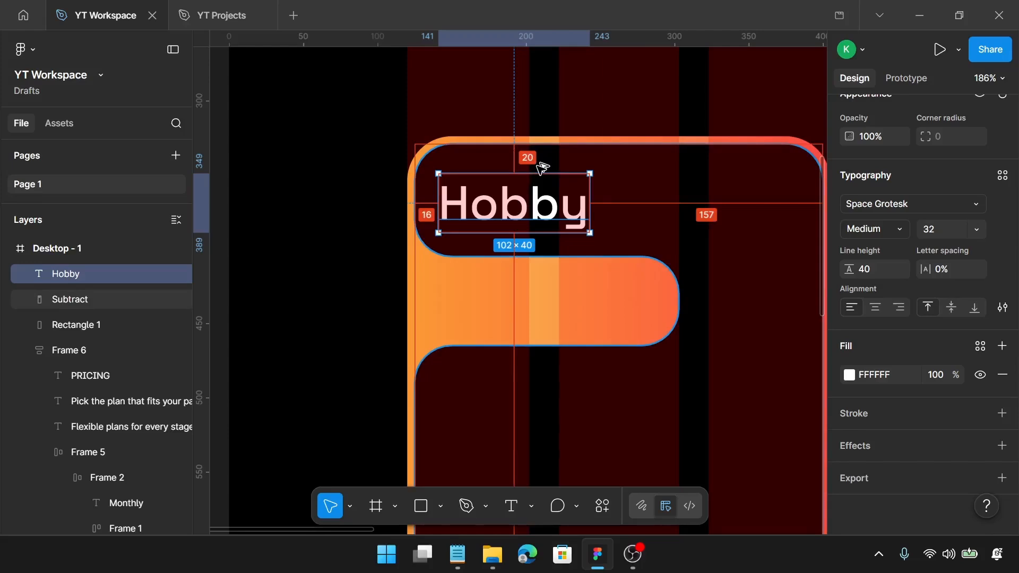
pyautogui.press('Right')
pyautogui.press('Right')
pyautogui.press('Right')
pyautogui.press('Right')
pyautogui.press('Right')
pyautogui.press('Right')
pyautogui.press('Right')
pyautogui.press('Up')
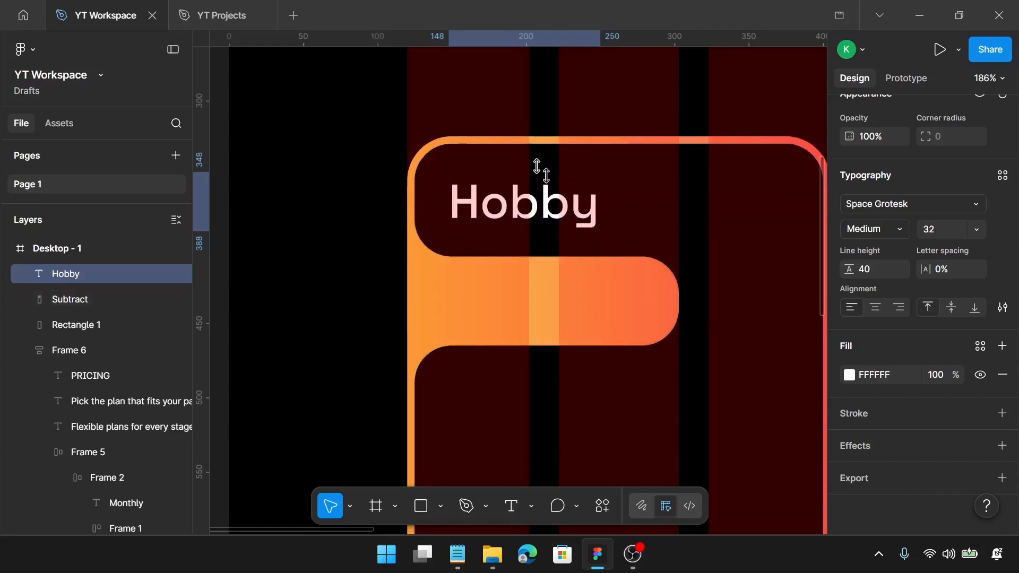
pyautogui.press('Up')
pyautogui.press('alt')
pyautogui.press('Down')
pyautogui.press('Down')
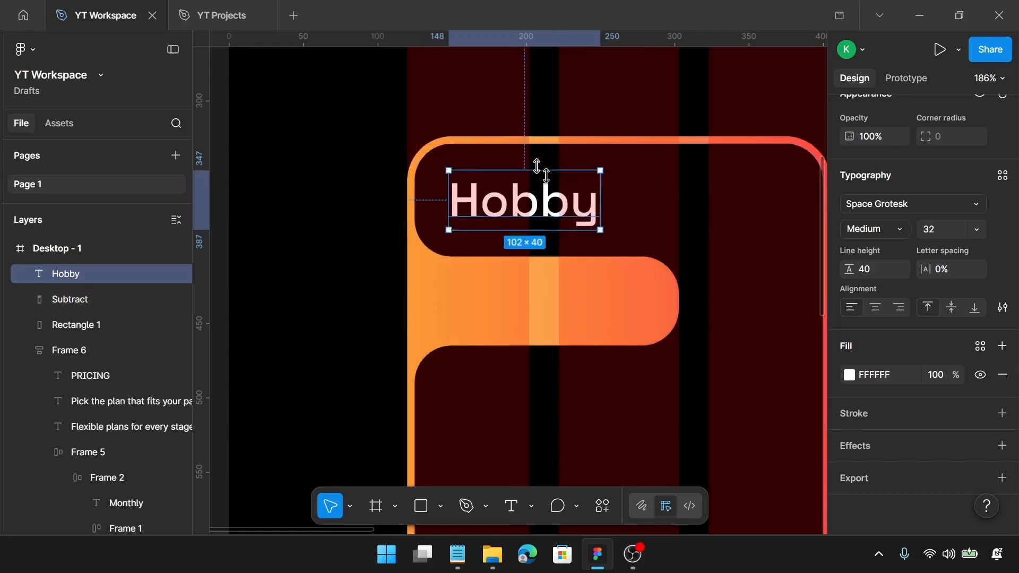
pyautogui.press('alt')
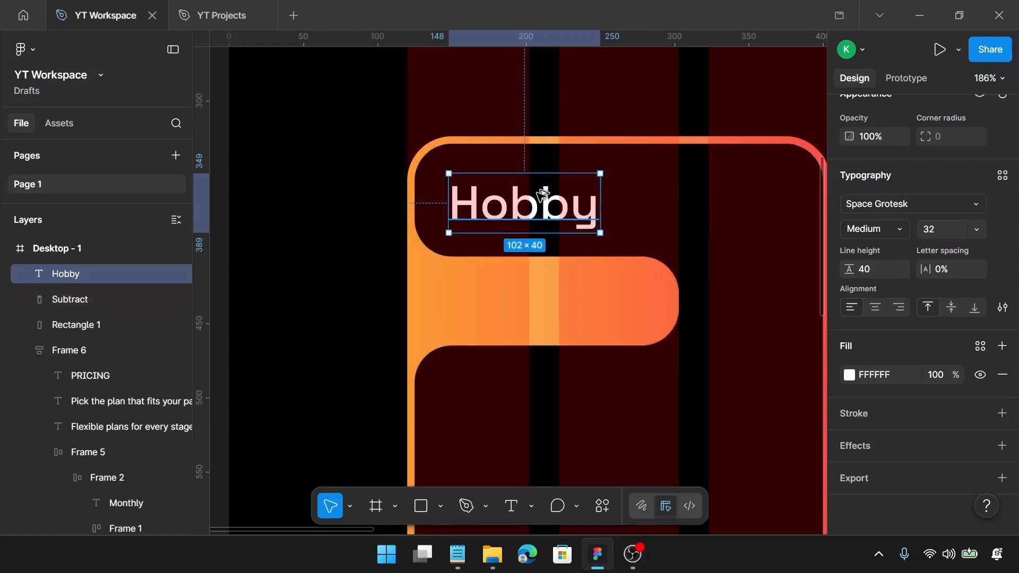
# Duplicate the Hobby text straight down onto the orange tab at Y 414 and fill the copy with black 000000
pyautogui.moveTo(539, 195); pyautogui.dragTo(541, 291)
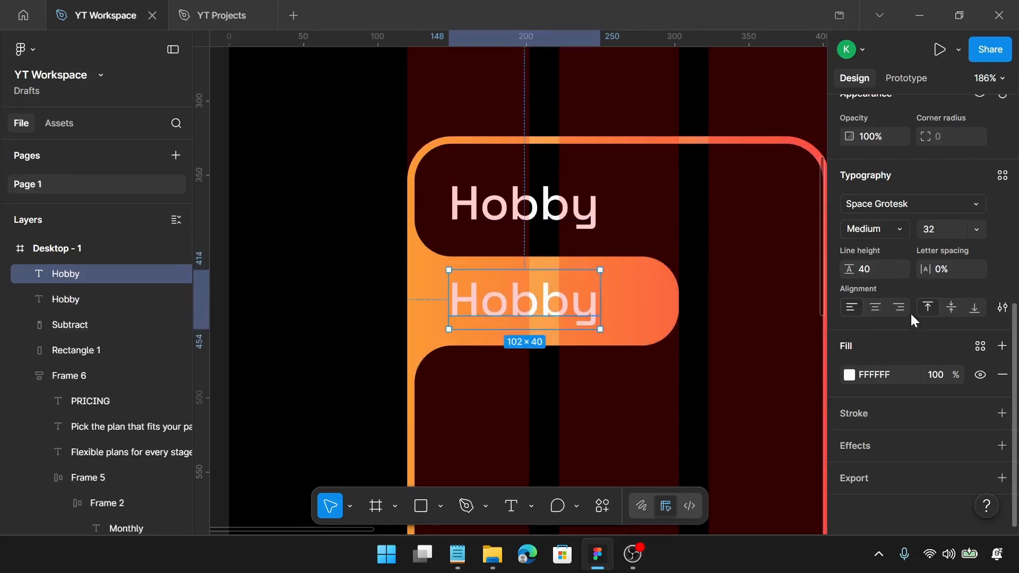
pyautogui.scroll(2, 883, 254)
pyautogui.scroll(2, 883, 253)
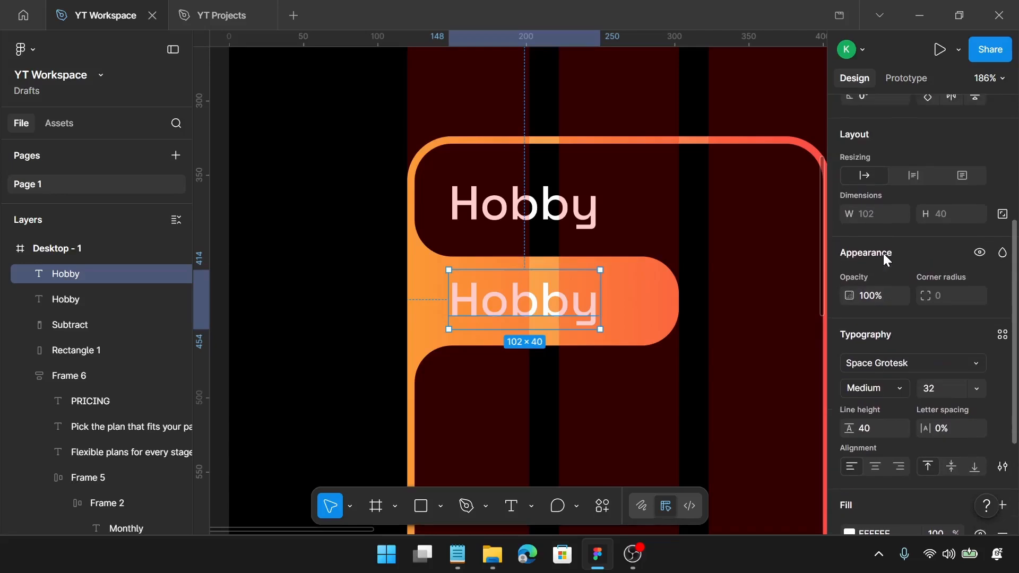
pyautogui.scroll(-4, 883, 266)
pyautogui.click(849, 374)
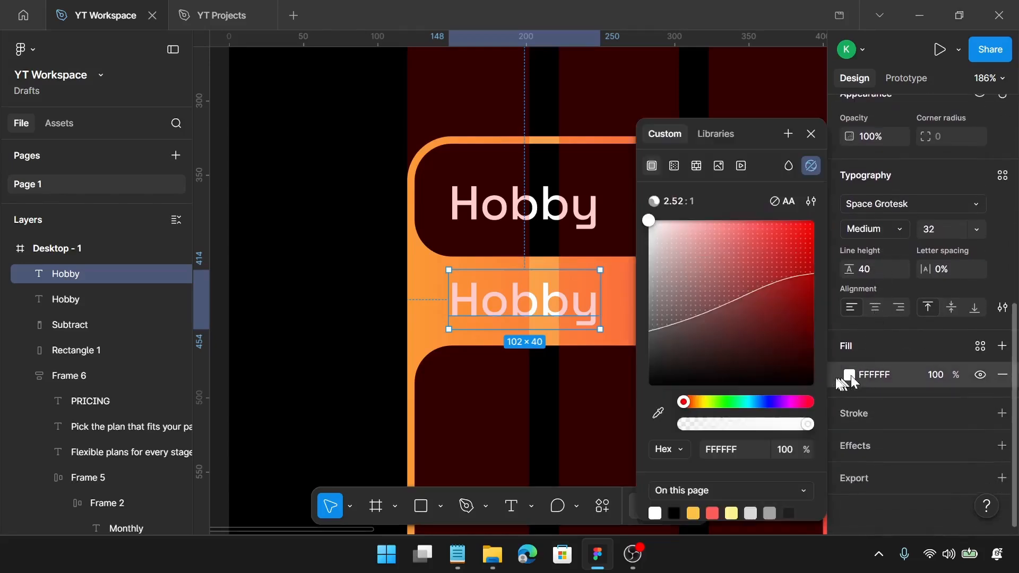
pyautogui.moveTo(727, 334); pyautogui.dragTo(637, 427)
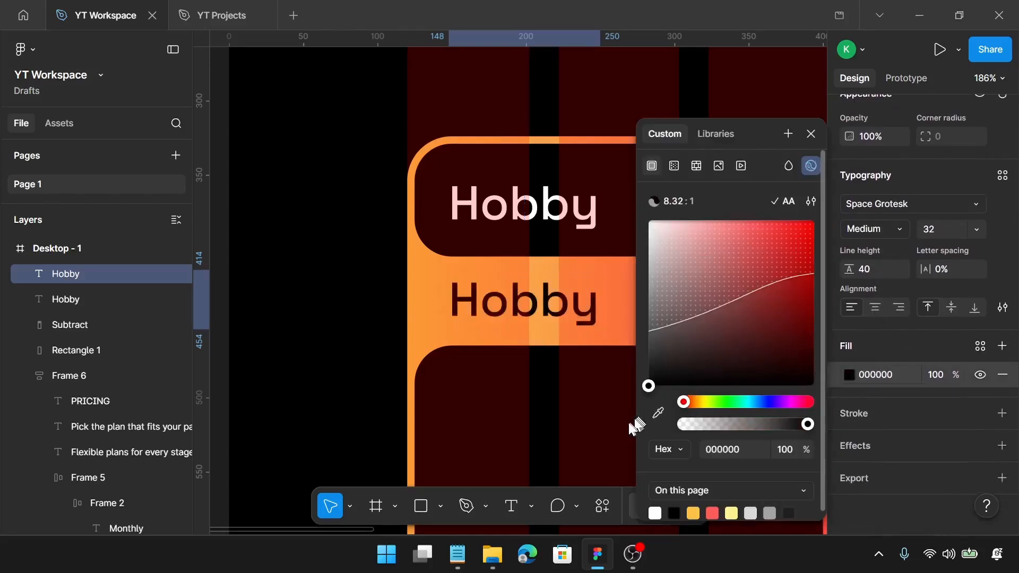
# Replace the wording of the black text copy on the orange tab with 0
pyautogui.doubleClick(544, 287)
pyautogui.write('0')
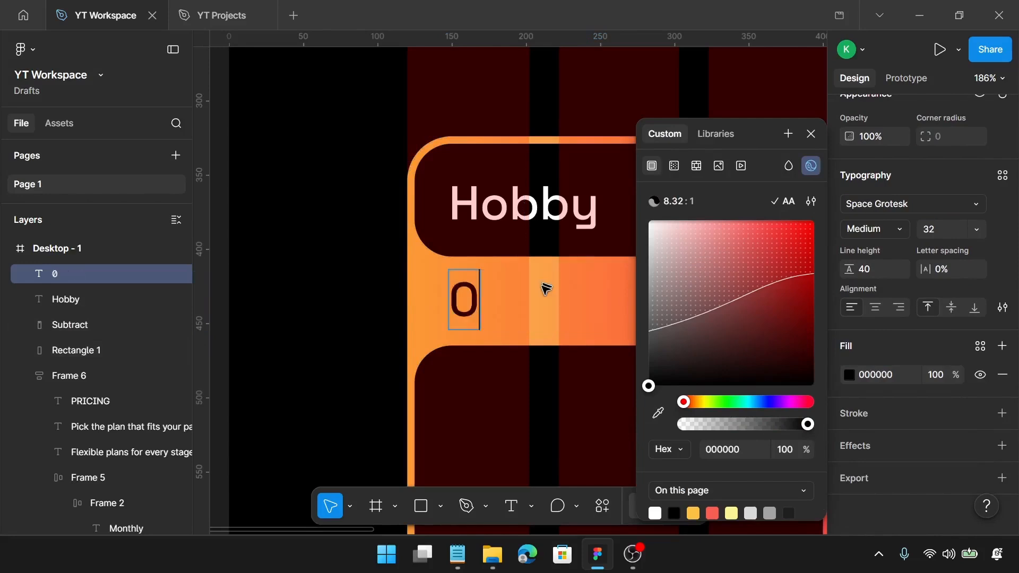
pyautogui.press('Return')
pyautogui.press('BackSpace')
pyautogui.press('Escape')
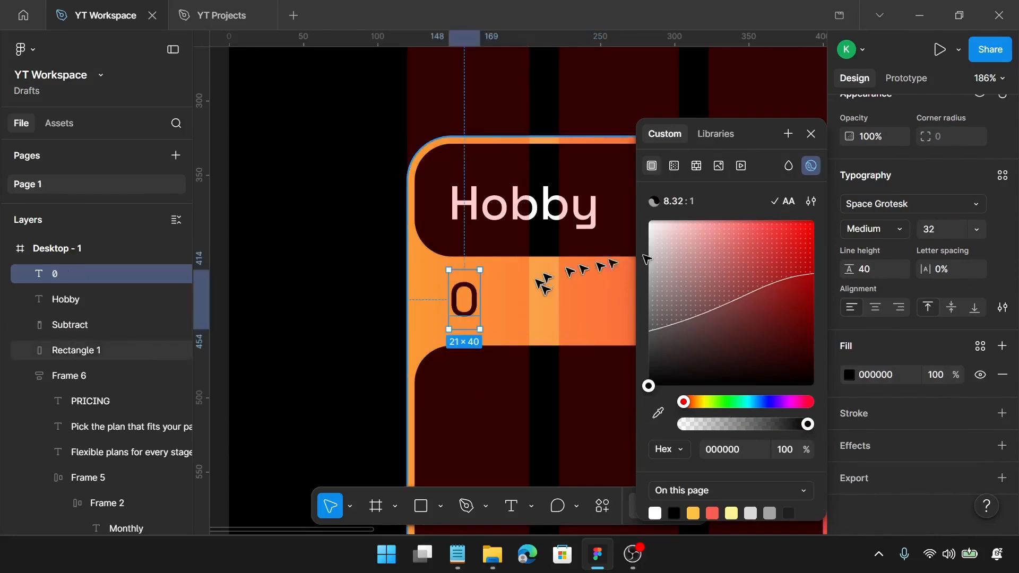
# Set the font size of the black 0 on the orange tab to 48
pyautogui.click(812, 135)
pyautogui.click(951, 228)
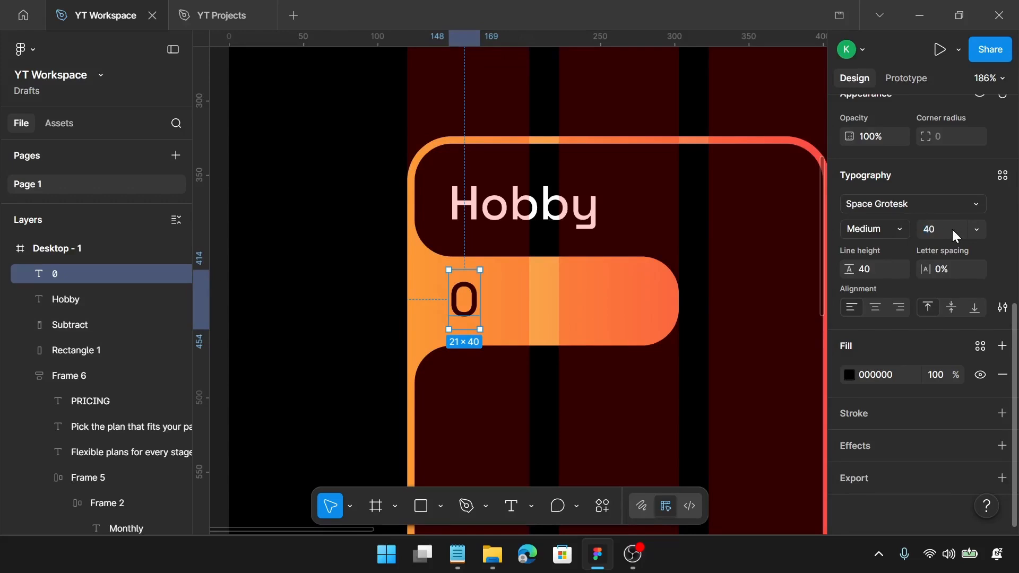
pyautogui.write('48')
pyautogui.press('Return')
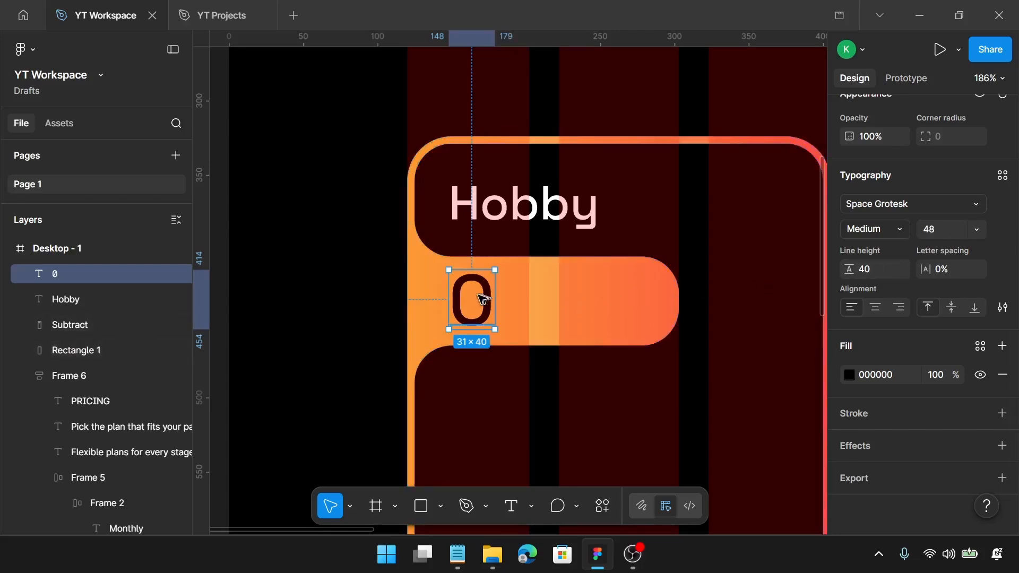
# Duplicate the 0 directly to its right at X 179 and set the copy to Regular weight, font size 20
pyautogui.moveTo(480, 297); pyautogui.dragTo(523, 297)
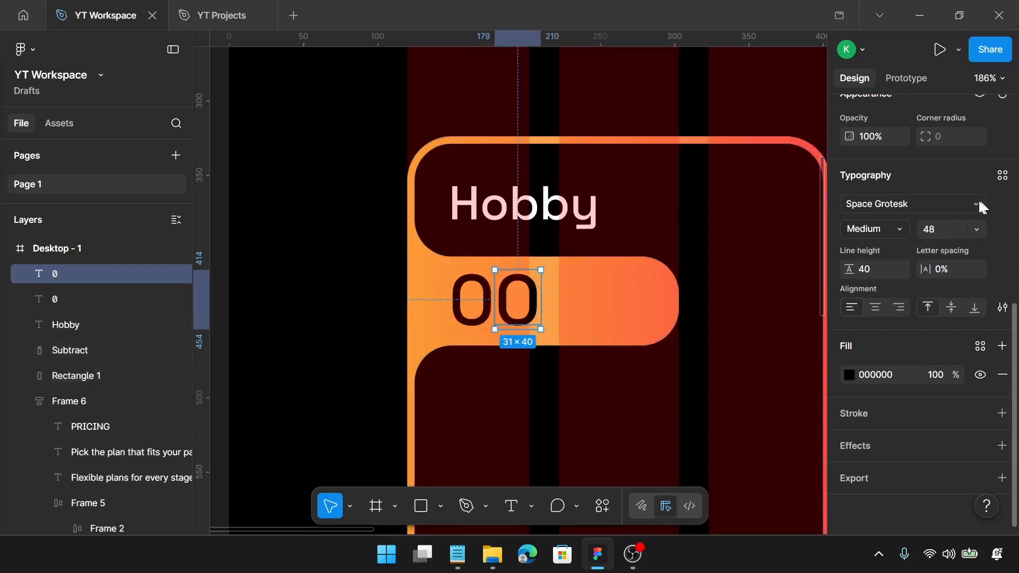
pyautogui.click(896, 227)
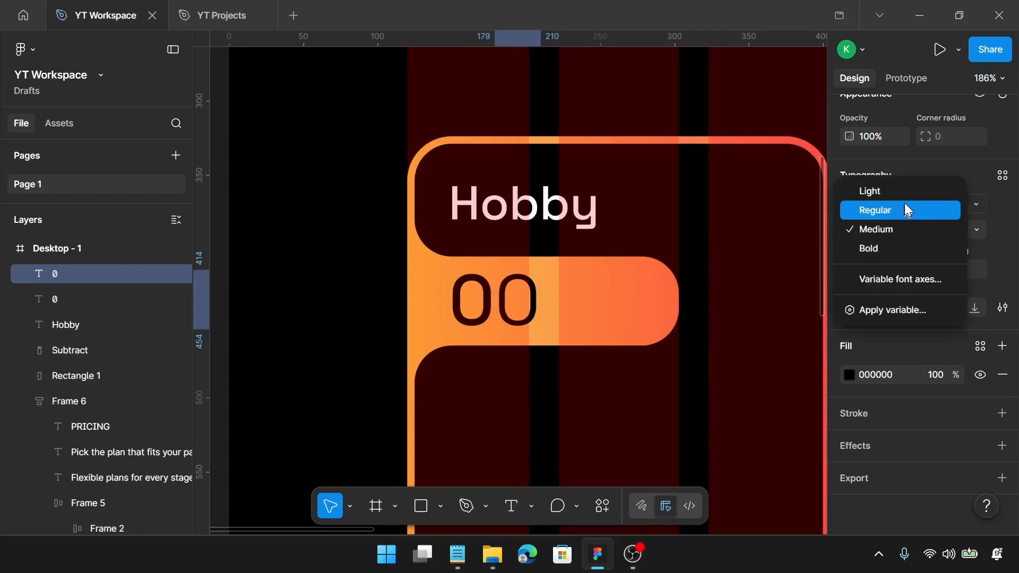
pyautogui.click(905, 206)
pyautogui.click(935, 230)
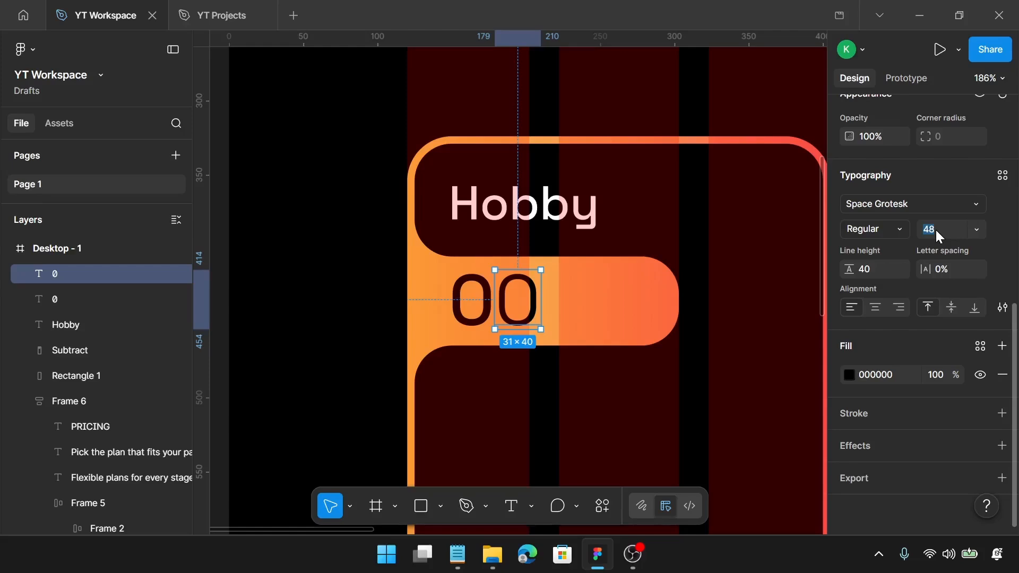
pyautogui.press('Return')
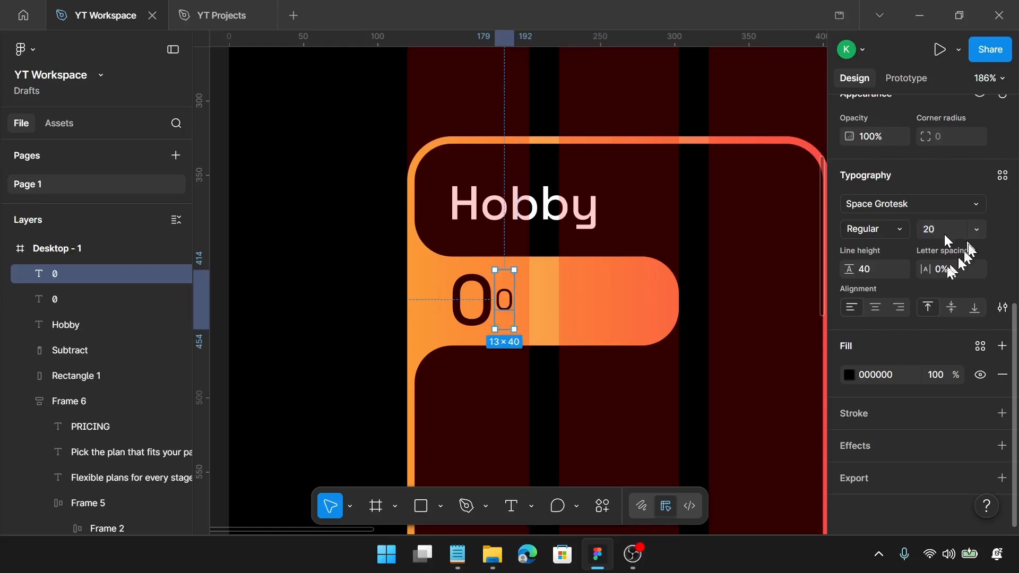
# Set the small 0's line height to 28 and replace its wording with "/ mo" from the pricing notes
pyautogui.click(877, 275)
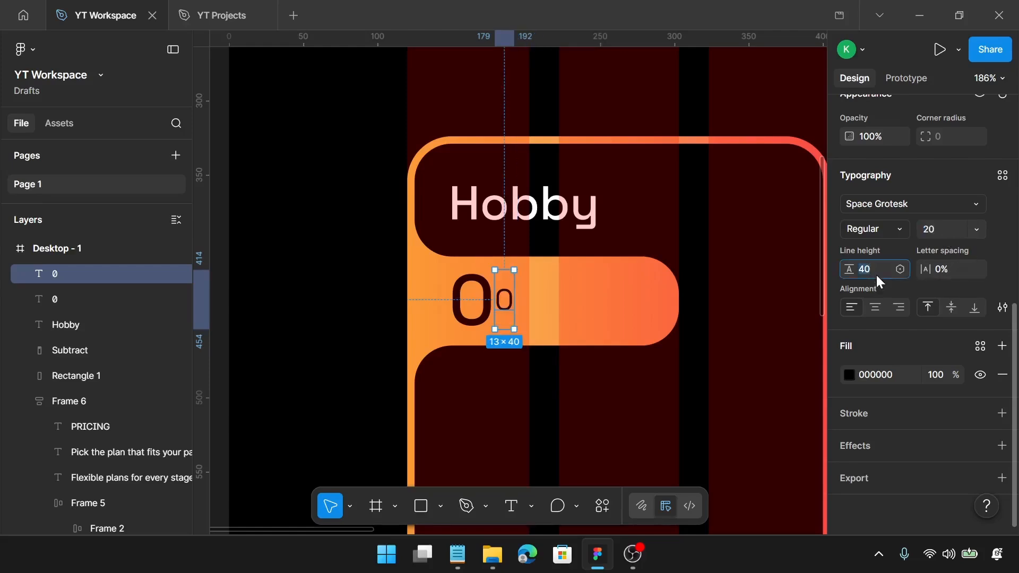
pyautogui.press('Return')
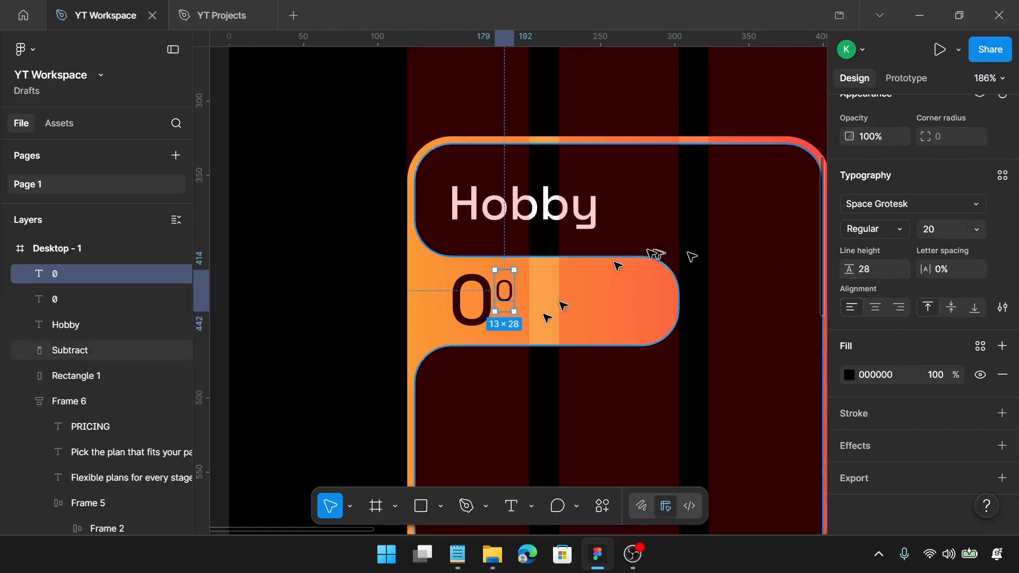
pyautogui.click(457, 554)
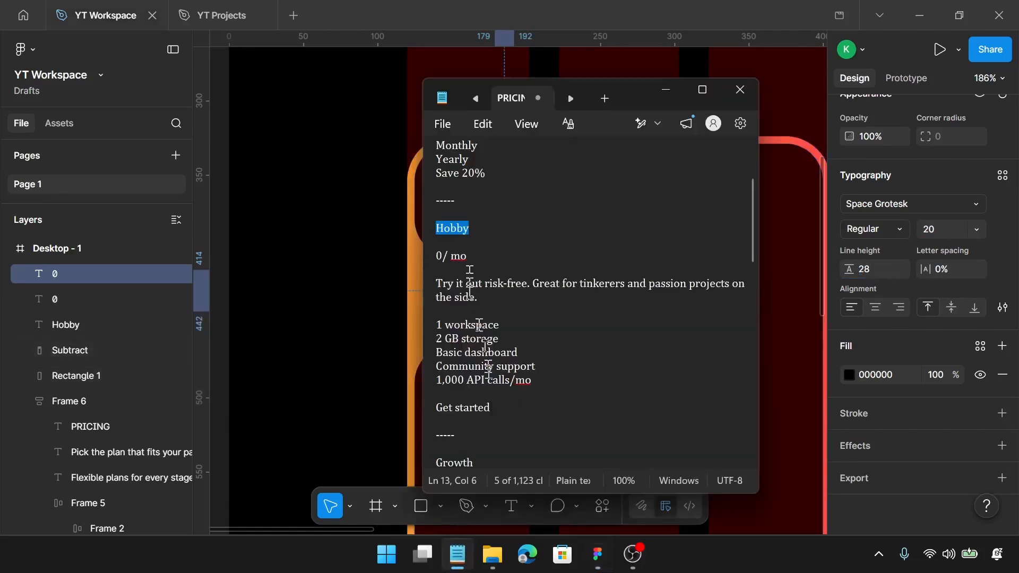
pyautogui.moveTo(470, 261); pyautogui.dragTo(444, 257)
pyautogui.click(404, 294)
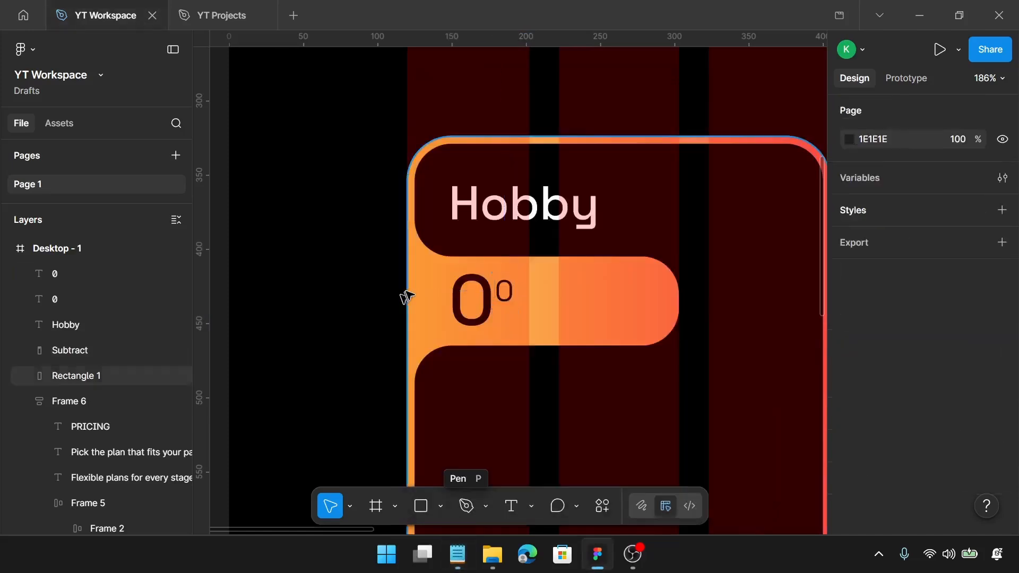
pyautogui.click(505, 290)
pyautogui.doubleClick(505, 291)
pyautogui.write('/ mo')
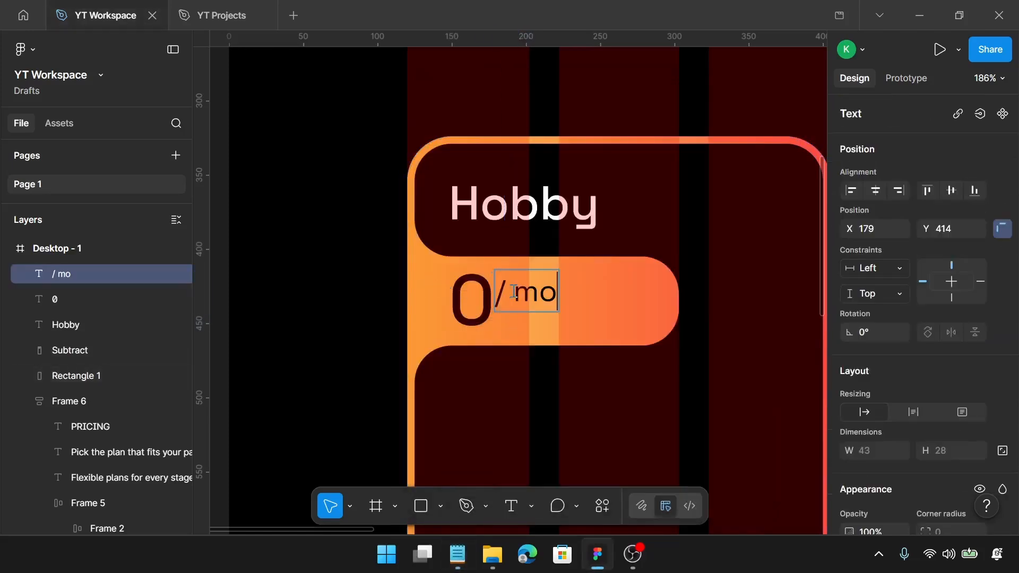
# Wrap the large 0 and the "/ mo" text in a horizontal auto layout with bottom-left alignment
pyautogui.scroll(2, 514, 292)
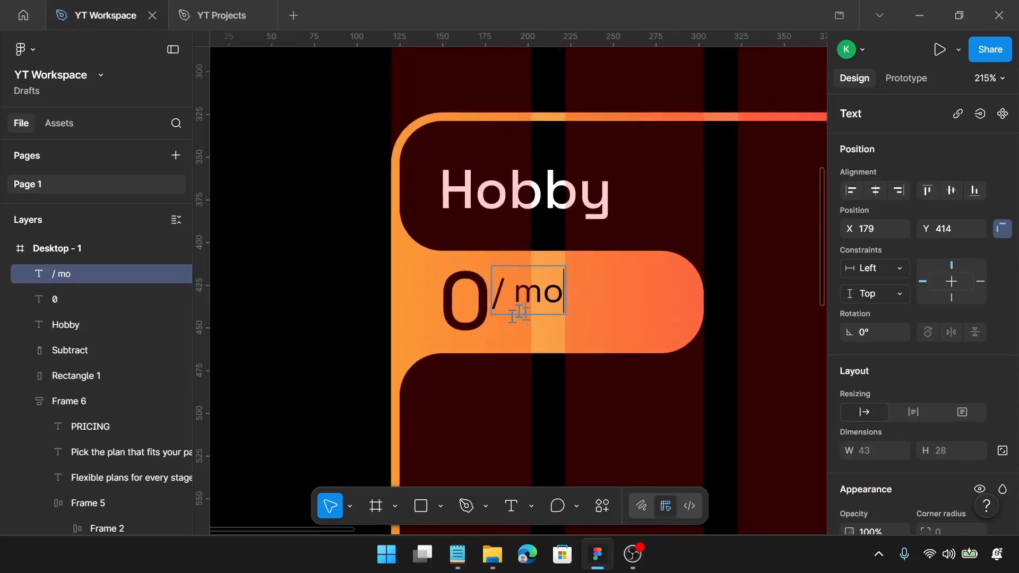
pyautogui.press('Escape')
pyautogui.moveTo(520, 299)
pyautogui.mouseDown()
pyautogui.moveTo(528, 315)
pyautogui.moveTo(512, 311)
pyautogui.mouseUp()
pyautogui.keyDown('shift'); pyautogui.click(482, 306); pyautogui.keyUp('shift')
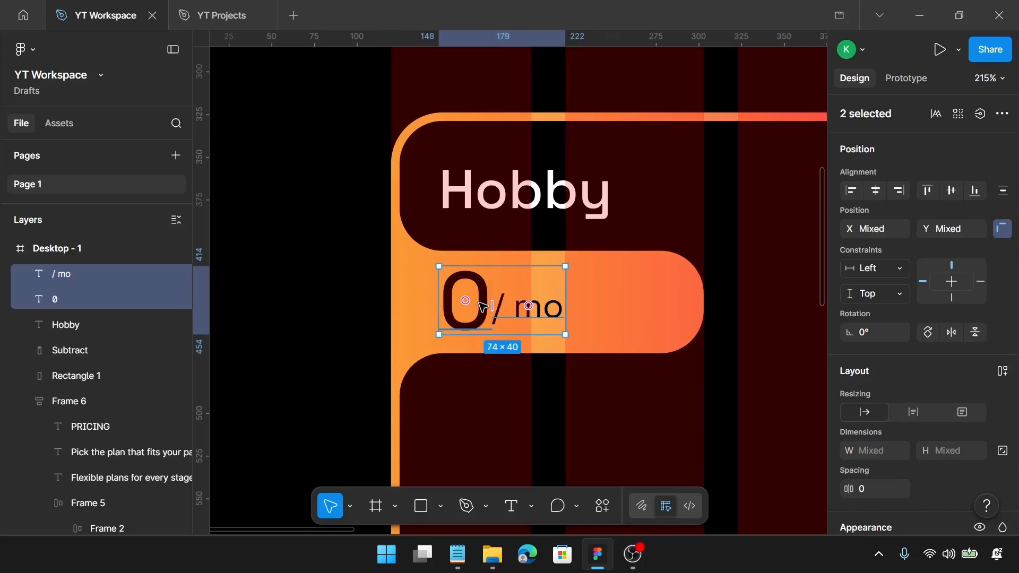
pyautogui.hotkey('shift', 'a')
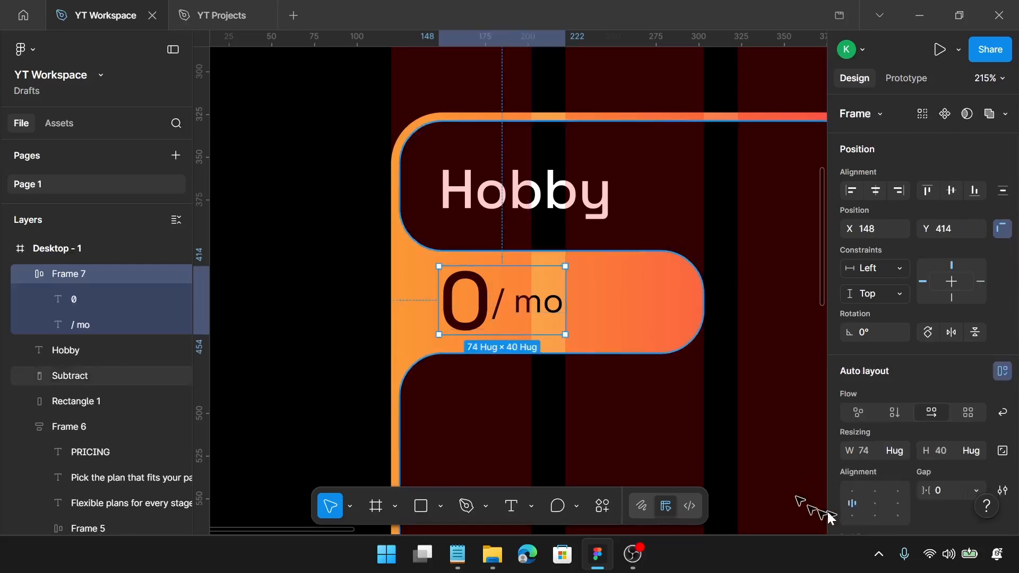
pyautogui.click(850, 514)
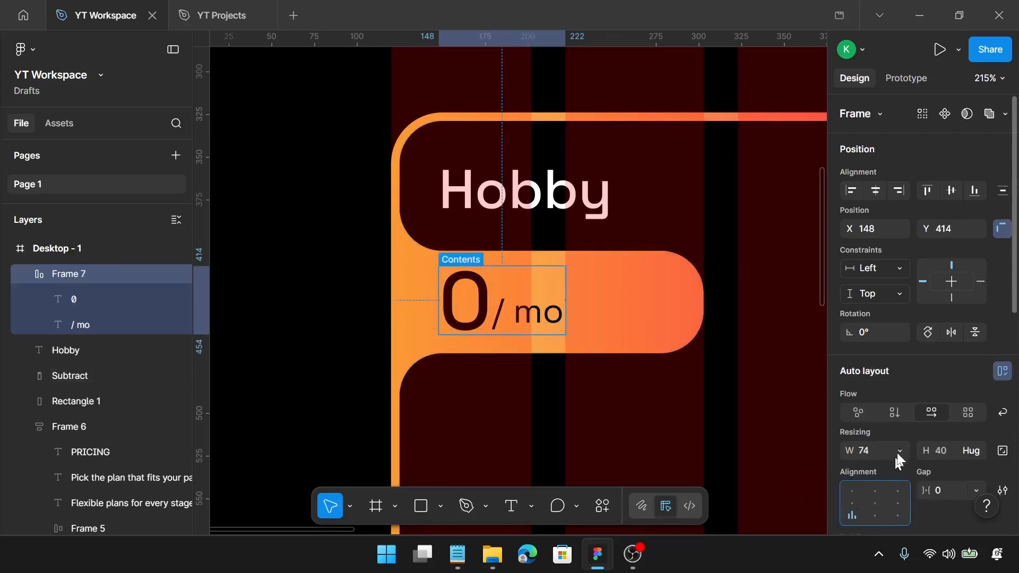
# Set the vertical spacing between the Hobby title and the price frame to 25
pyautogui.scroll(-3, 909, 431)
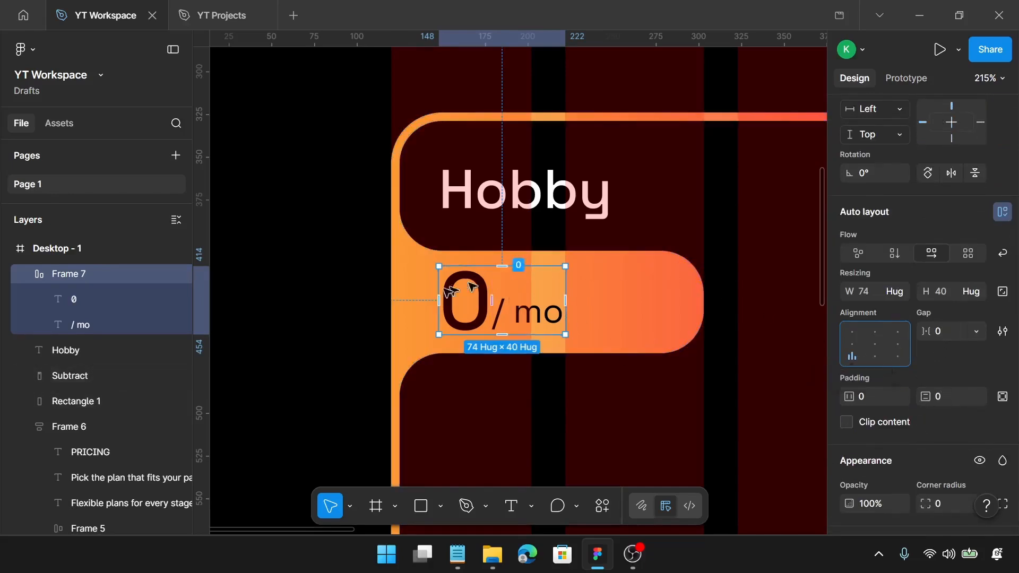
pyautogui.press('alt')
pyautogui.moveTo(467, 297); pyautogui.dragTo(467, 296)
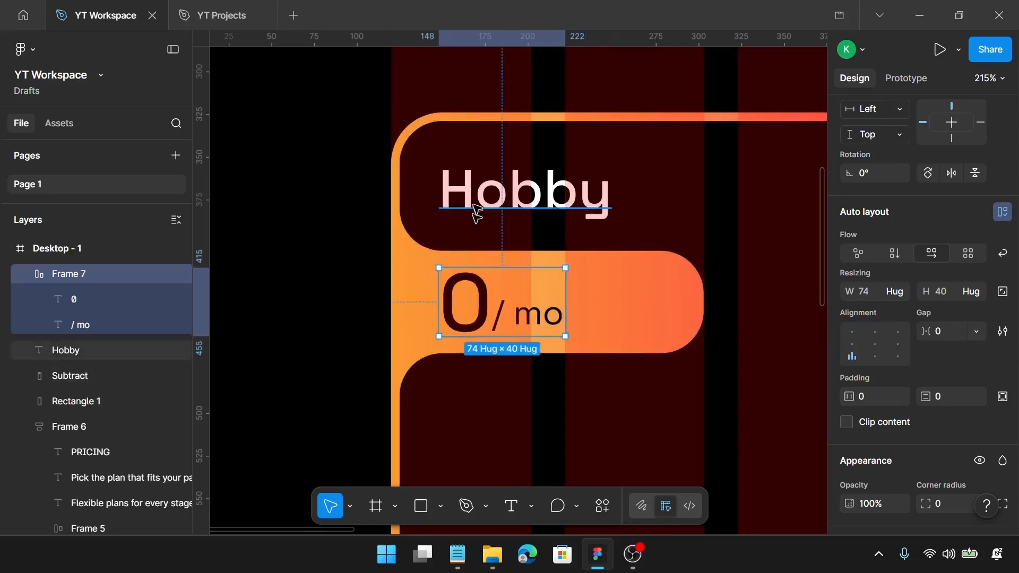
pyautogui.click(523, 220)
pyautogui.keyDown('shift'); pyautogui.click(530, 287); pyautogui.keyUp('shift')
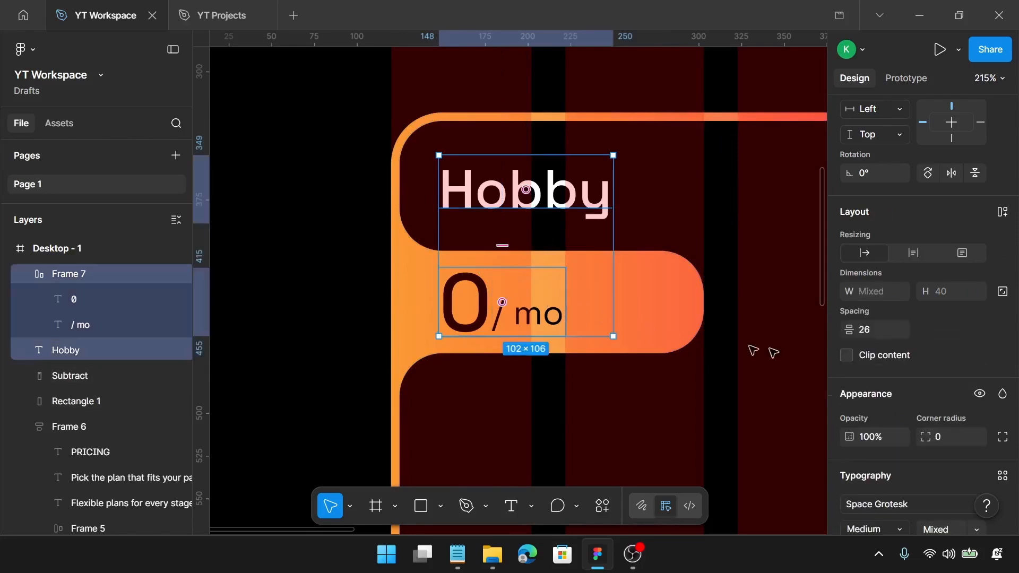
pyautogui.click(884, 332)
pyautogui.write('25')
pyautogui.press('Return')
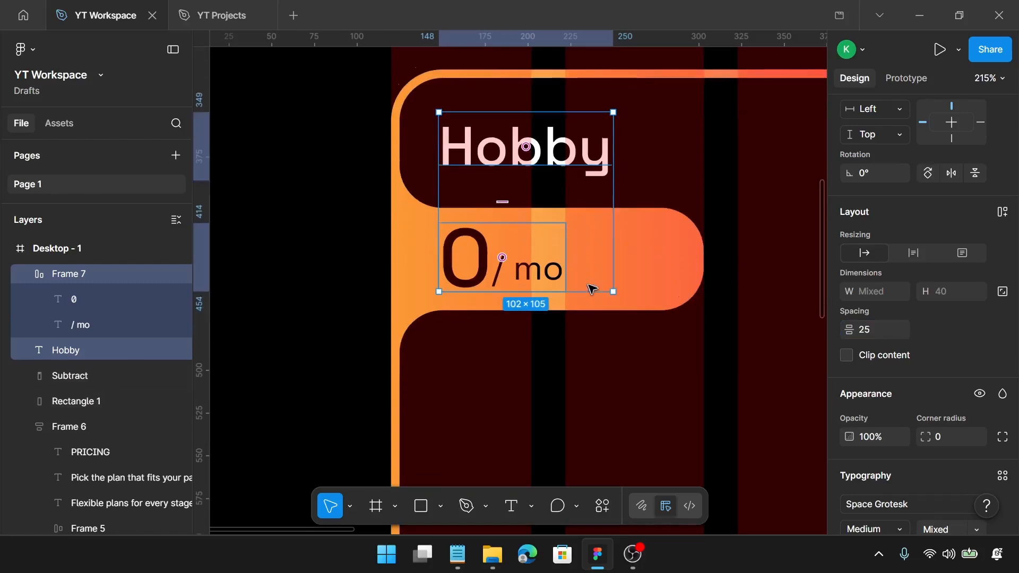
# Duplicate the Hobby title straight down below the orange tab at Y 488
pyautogui.scroll(-3, 591, 284)
pyautogui.scroll(-3, 591, 289)
pyautogui.click(582, 141)
pyautogui.click(578, 122)
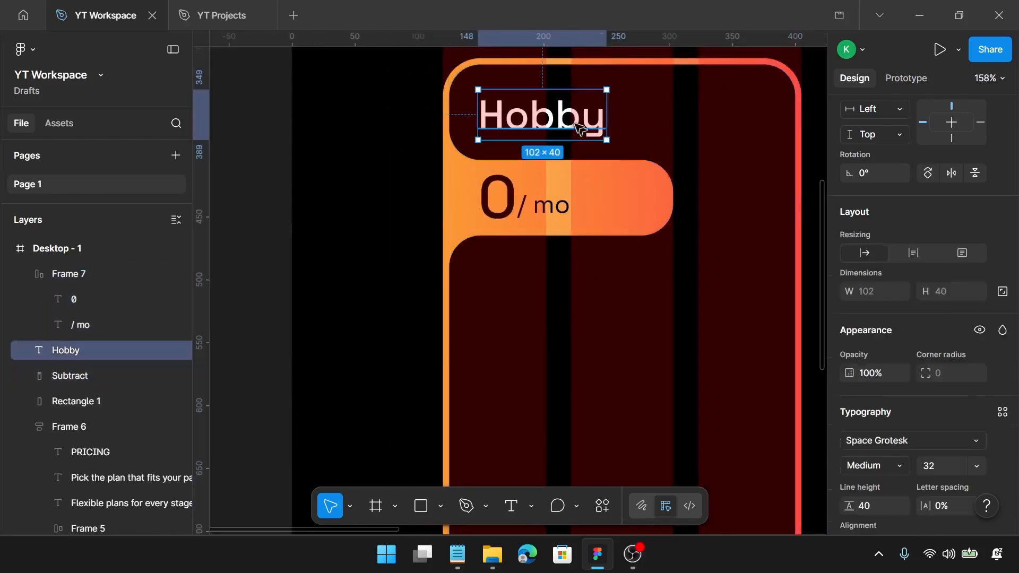
pyautogui.moveTo(576, 116); pyautogui.dragTo(572, 292)
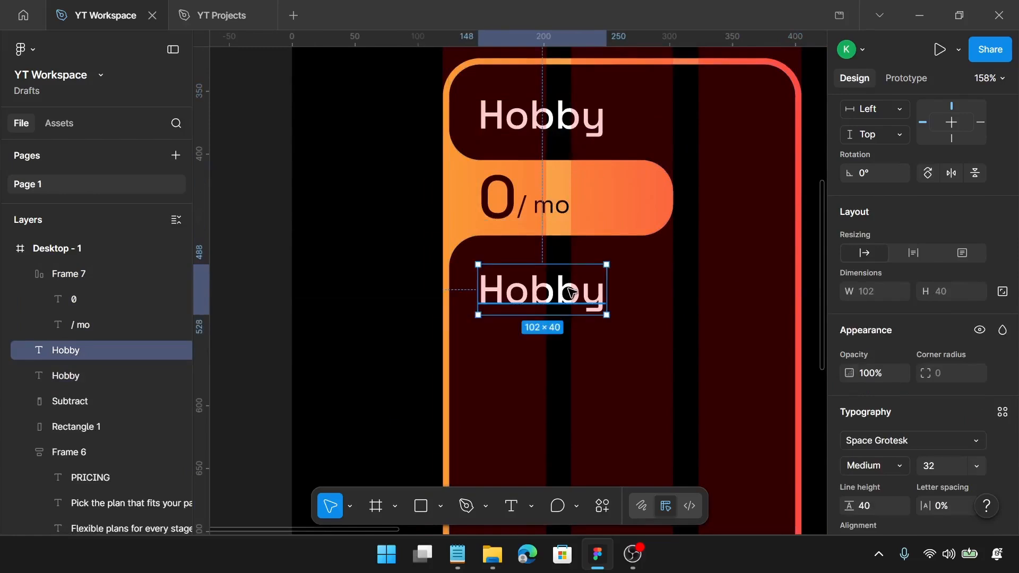
# Change the font of the lower Hobby copy to Inter
pyautogui.scroll(-5, 912, 223)
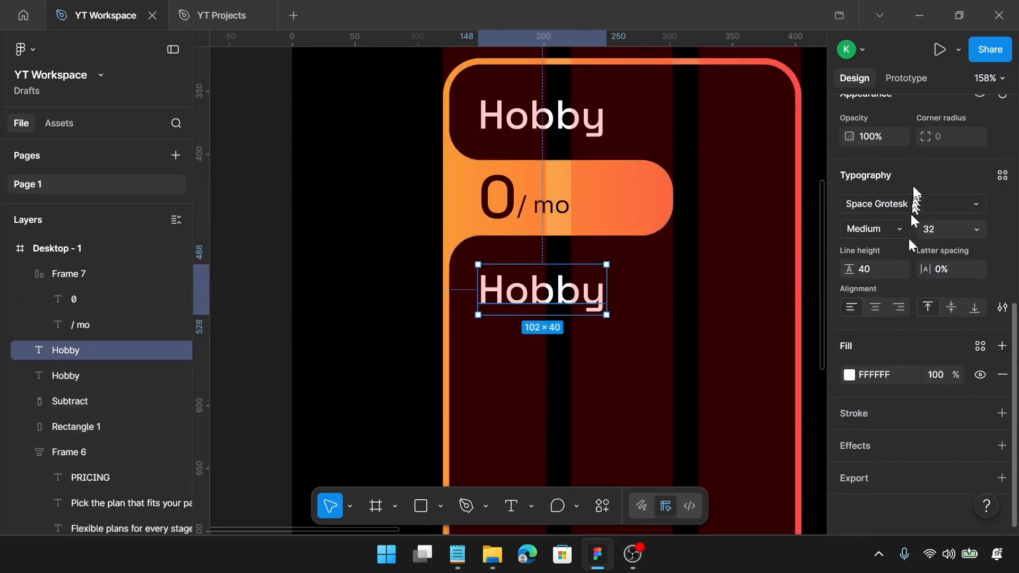
pyautogui.click(913, 206)
pyautogui.write('int')
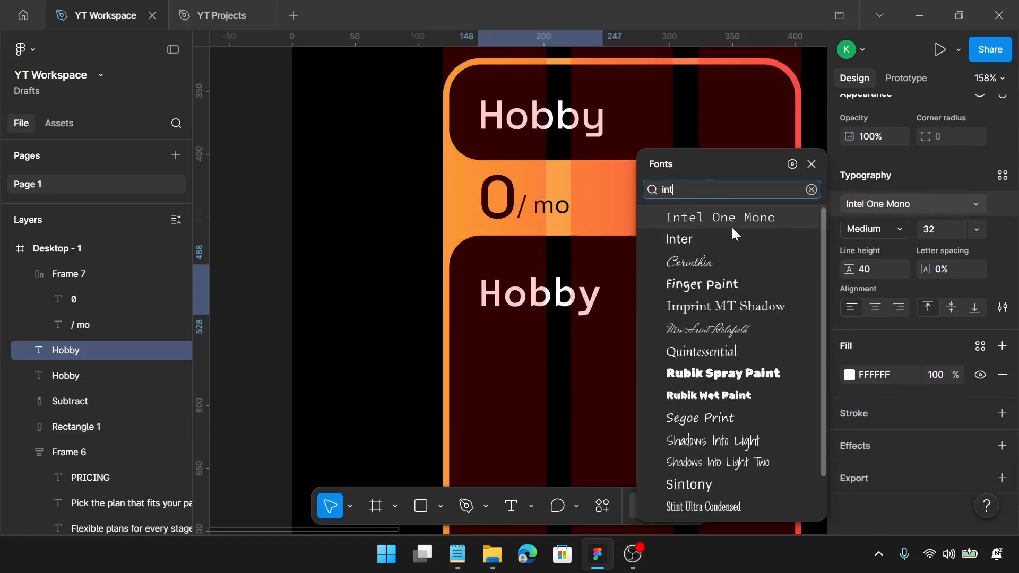
pyautogui.click(731, 224)
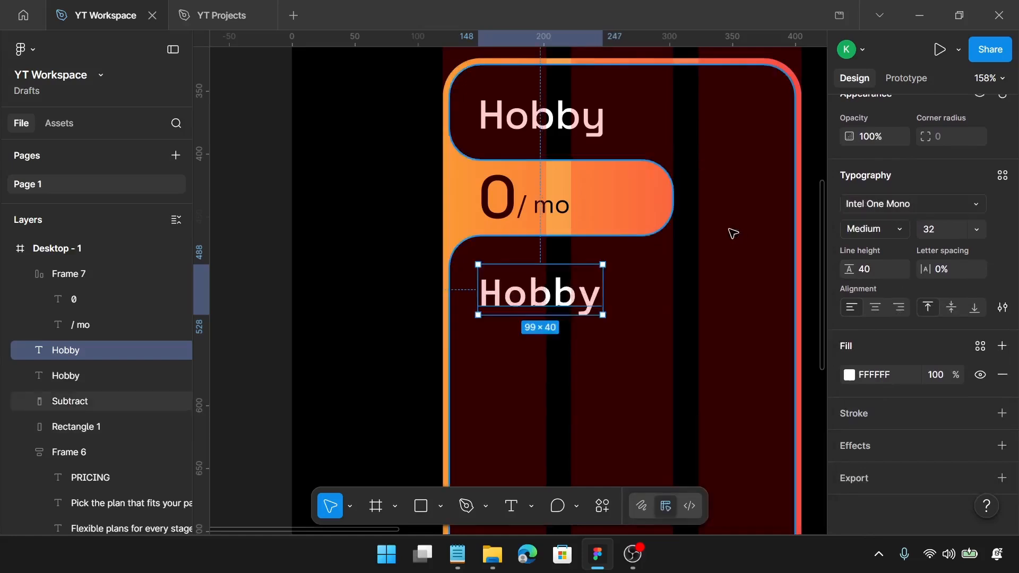
pyautogui.click(880, 208)
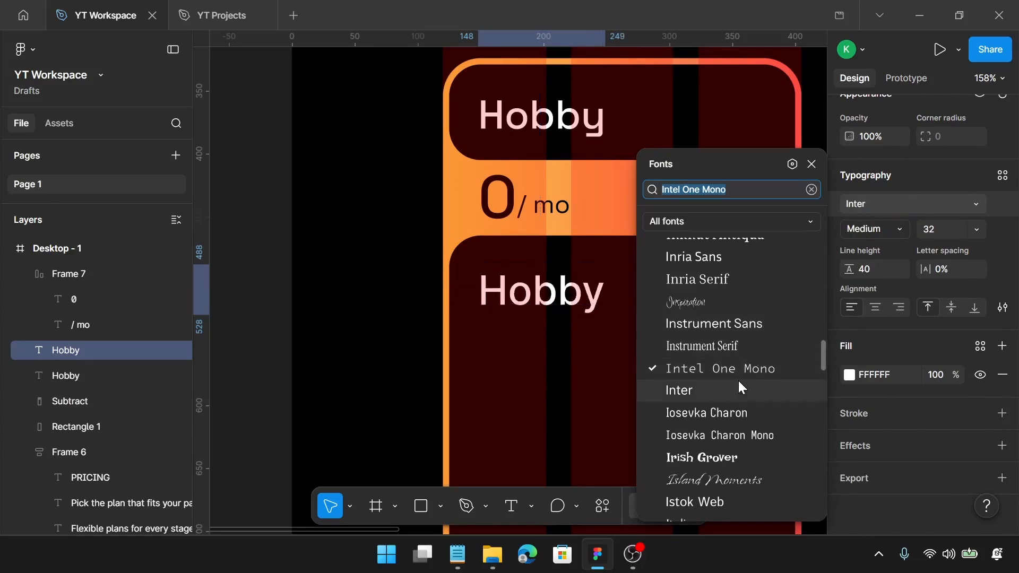
pyautogui.click(679, 389)
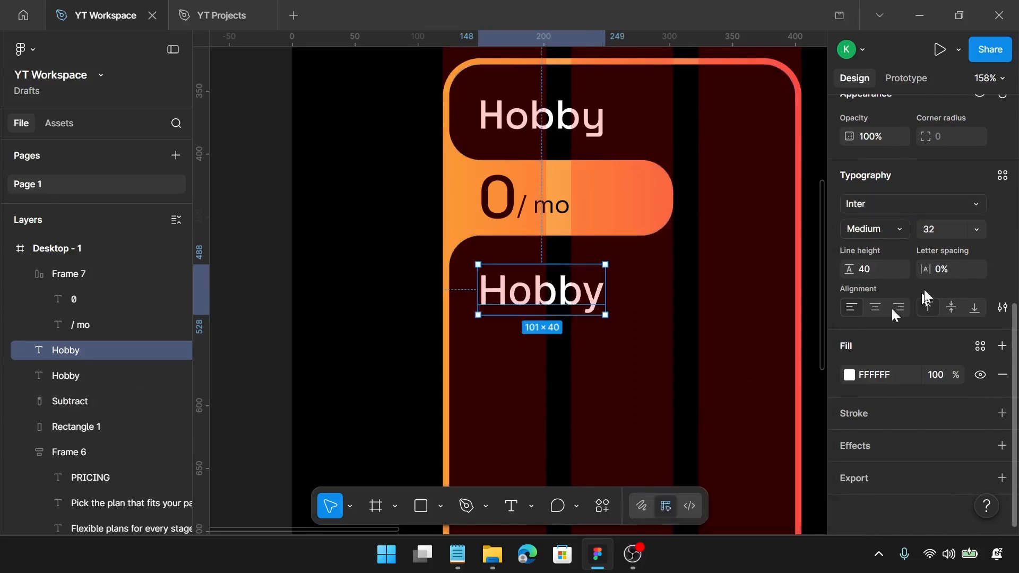
# Set the lower Hobby copy to font size 16, line height 24 and Regular weight
pyautogui.click(947, 224)
pyautogui.write('16')
pyautogui.press('Return')
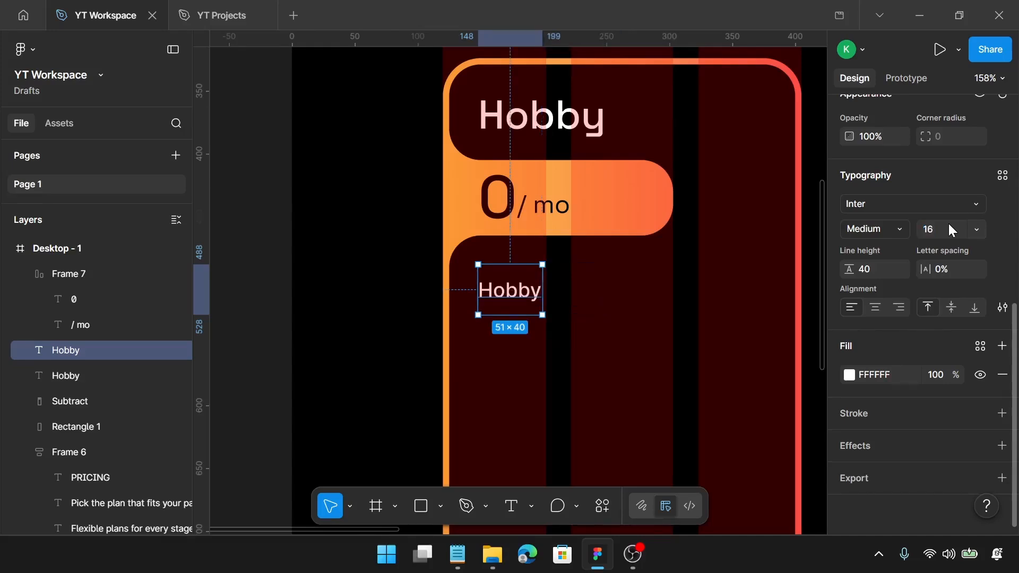
pyautogui.click(876, 269)
pyautogui.press('Return')
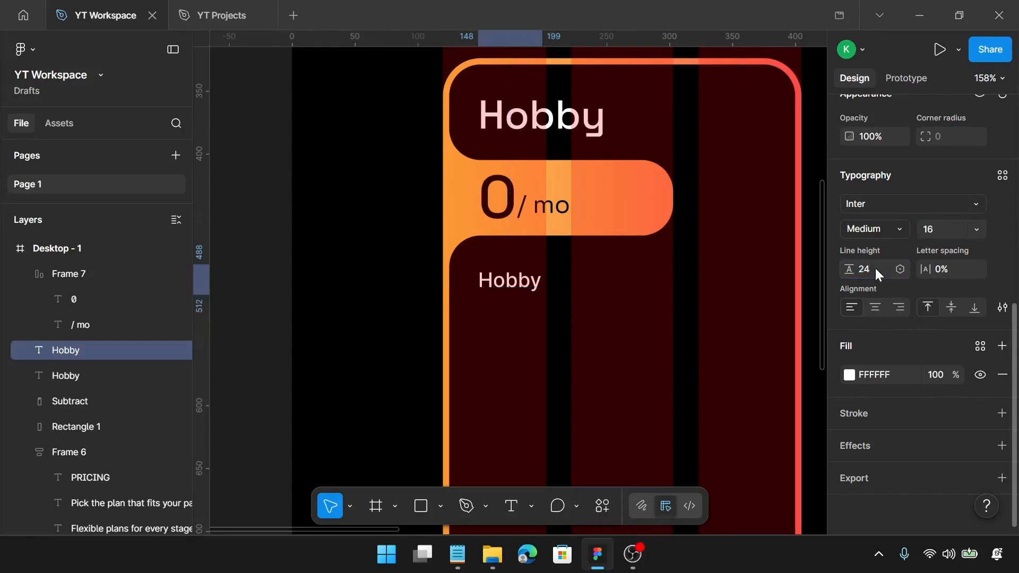
pyautogui.click(898, 232)
pyautogui.click(901, 209)
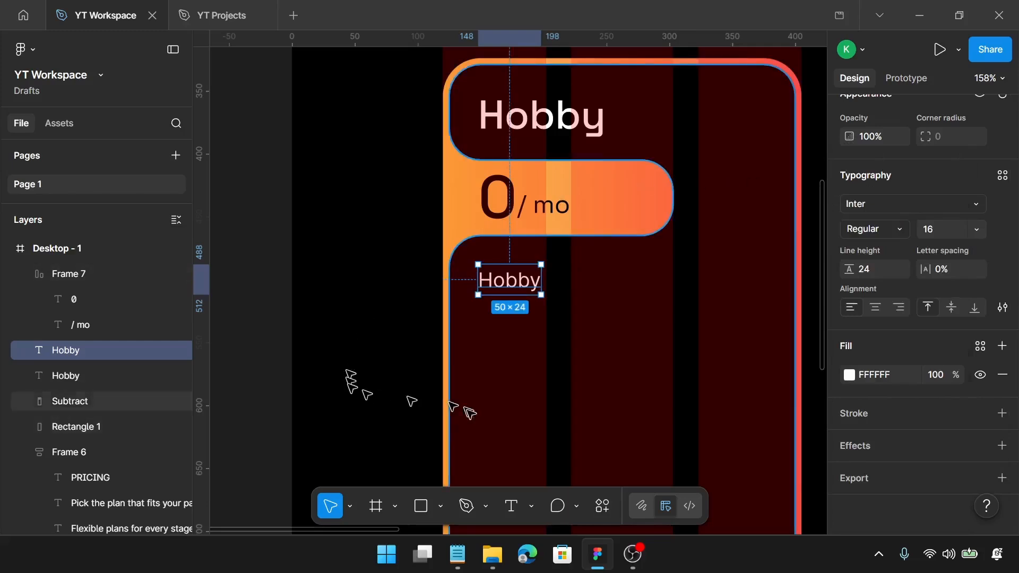
# Replace the lower Hobby copy with "Try it out risk-free. Great for tinkerers and passion projects on the side." from the notes
pyautogui.click(457, 554)
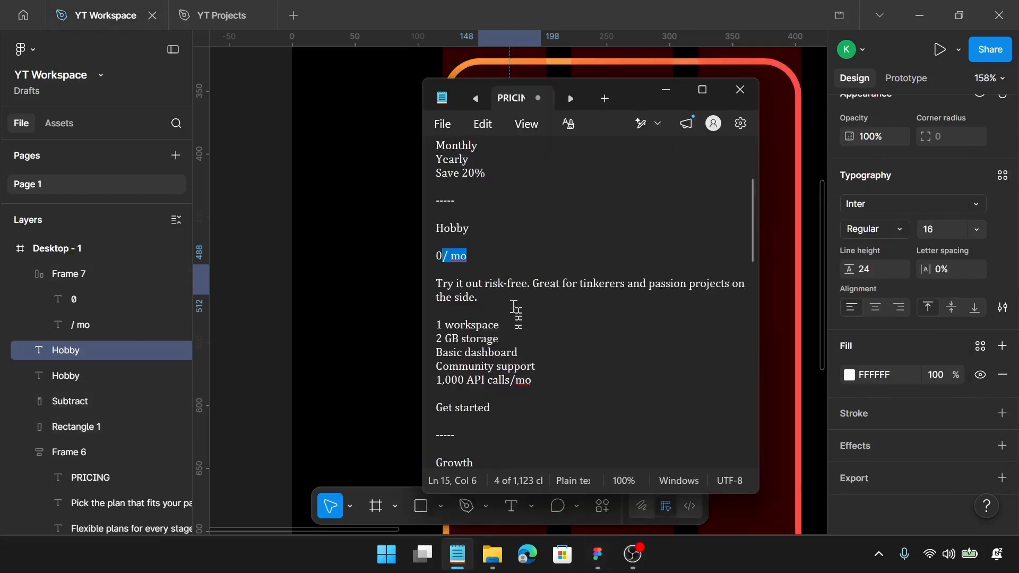
pyautogui.moveTo(495, 298); pyautogui.dragTo(432, 280)
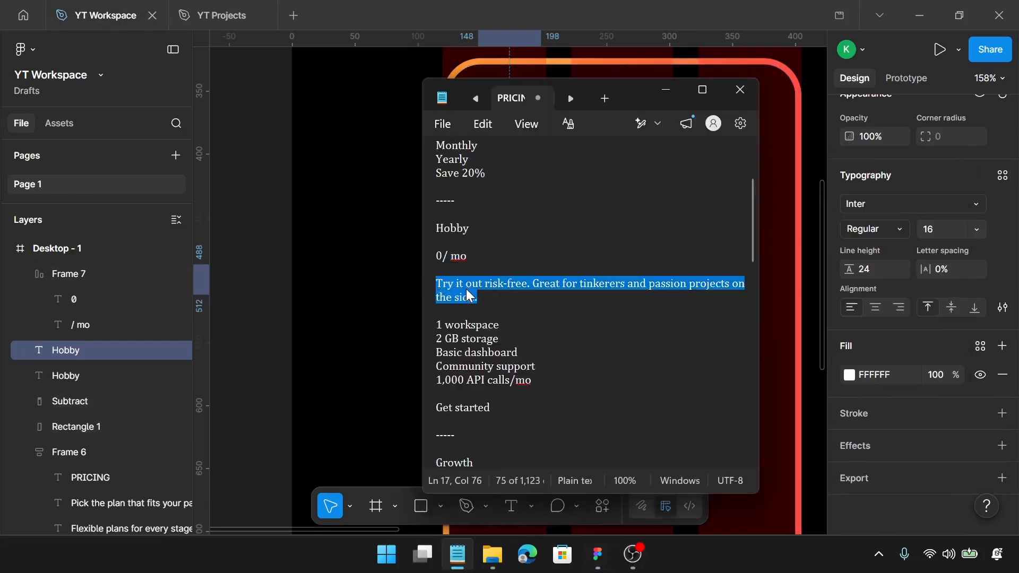
pyautogui.click(366, 292)
pyautogui.click(488, 287)
pyautogui.doubleClick(489, 288)
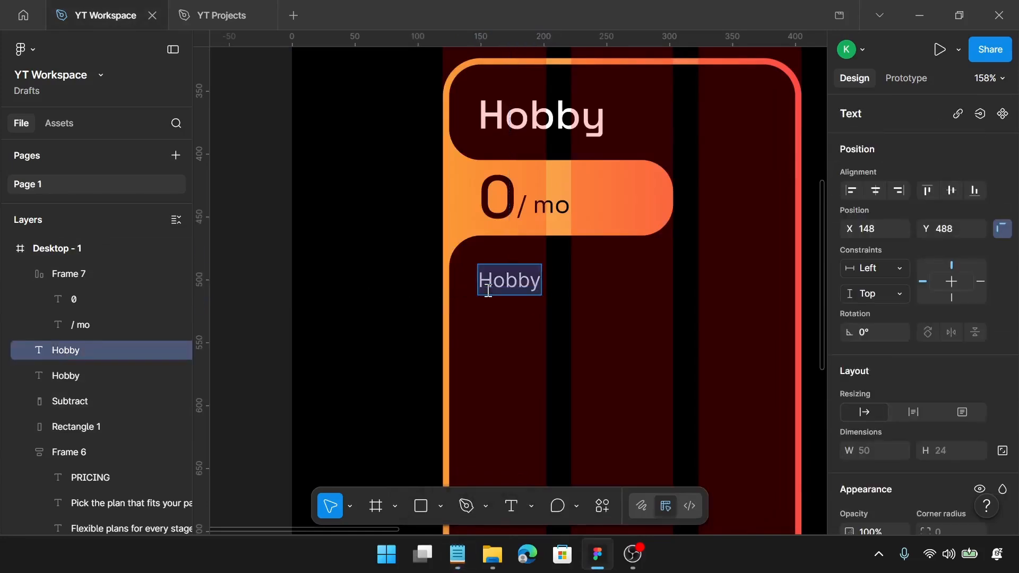
pyautogui.write('Try it out risk-free. Great for tinkerers on the side.')
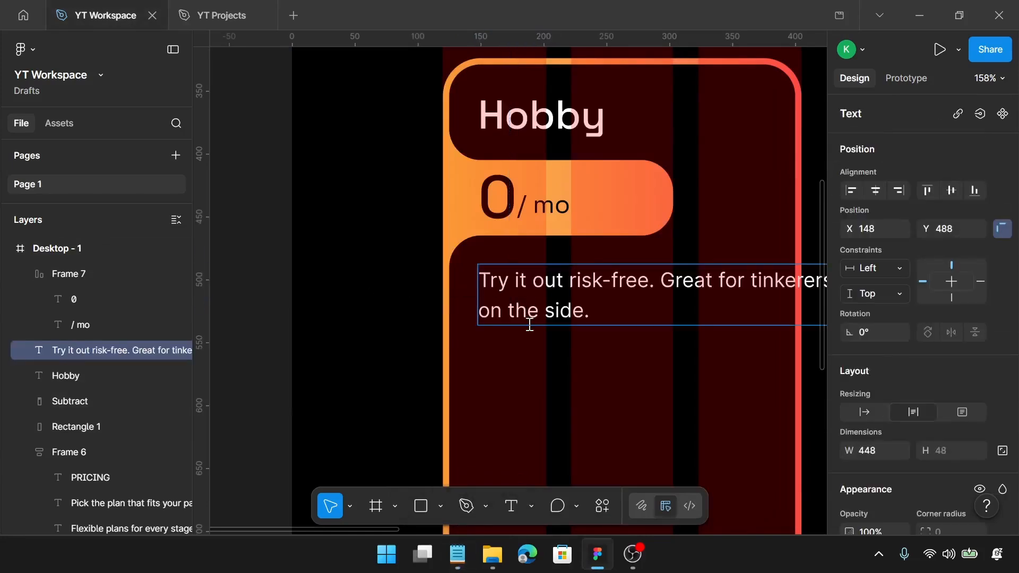
pyautogui.press('Escape')
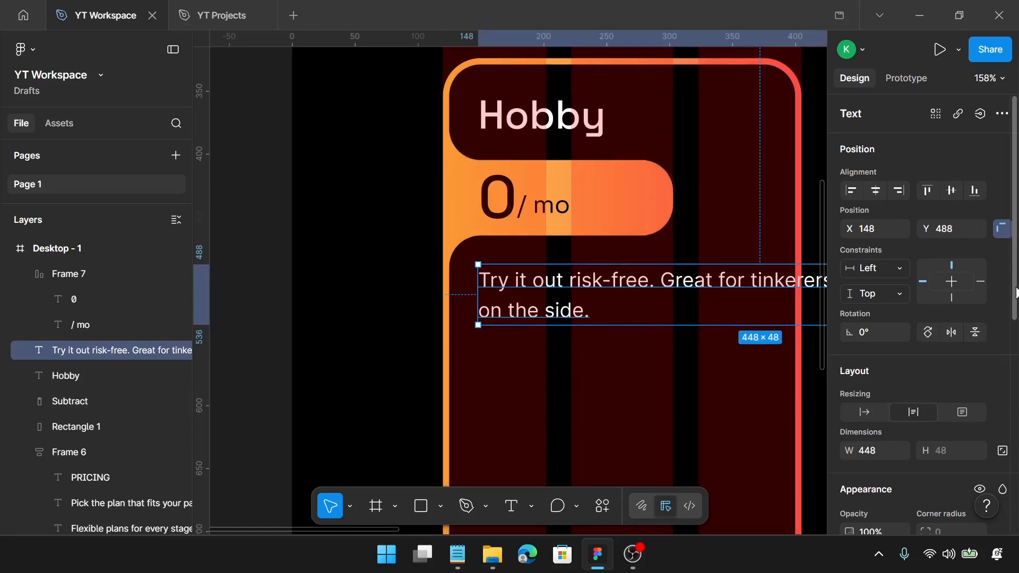
# Set the description text's width to 230 so it wraps inside the card
pyautogui.scroll(-3, 878, 342)
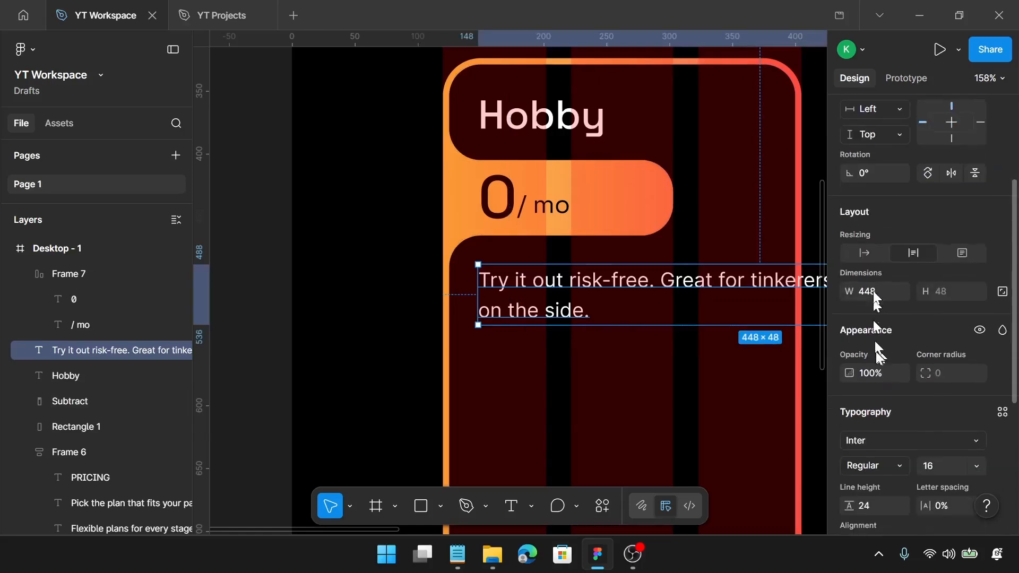
pyautogui.click(873, 291)
pyautogui.write('230')
pyautogui.press('Return')
pyautogui.moveTo(656, 305); pyautogui.dragTo(658, 309)
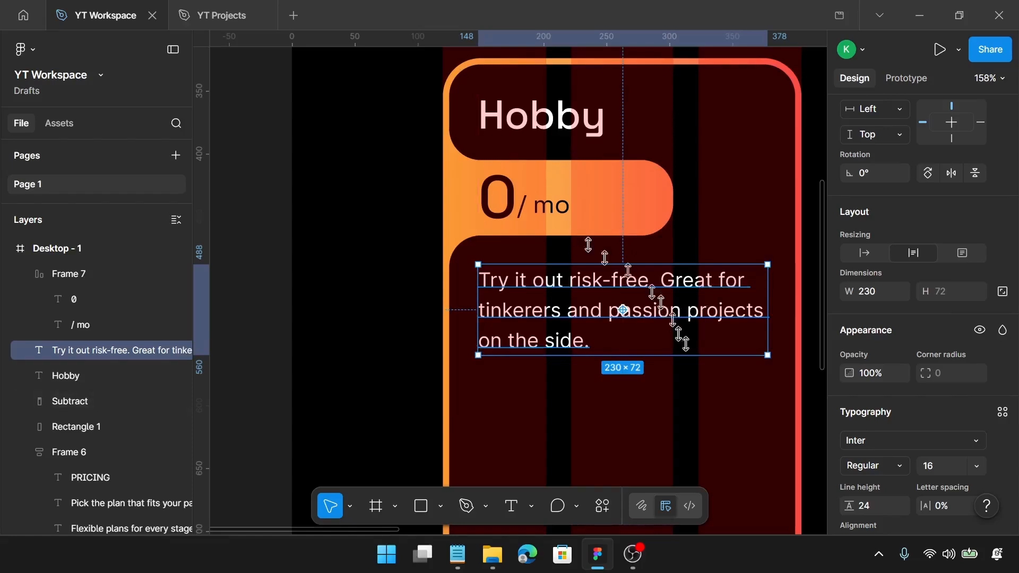
# Set the vertical spacing between the price frame and the description text to 25
pyautogui.click(534, 217)
pyautogui.keyDown('shift'); pyautogui.click(550, 281); pyautogui.keyUp('shift')
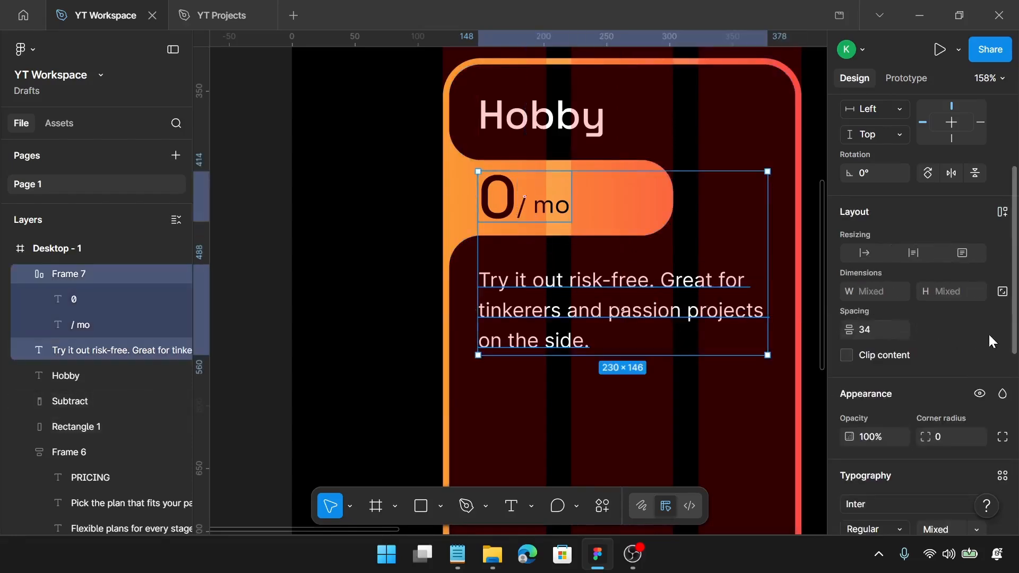
pyautogui.click(874, 337)
pyautogui.press('Return')
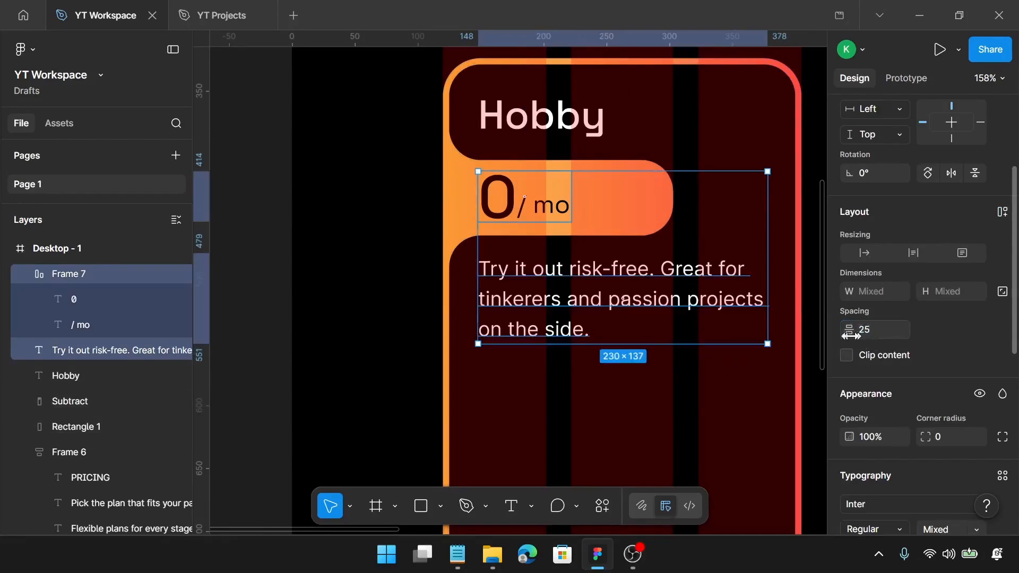
# Draw a horizontal divider line about 206 wide below the description text, at about Y 577
pyautogui.click(718, 381)
pyautogui.scroll(-1, 718, 381)
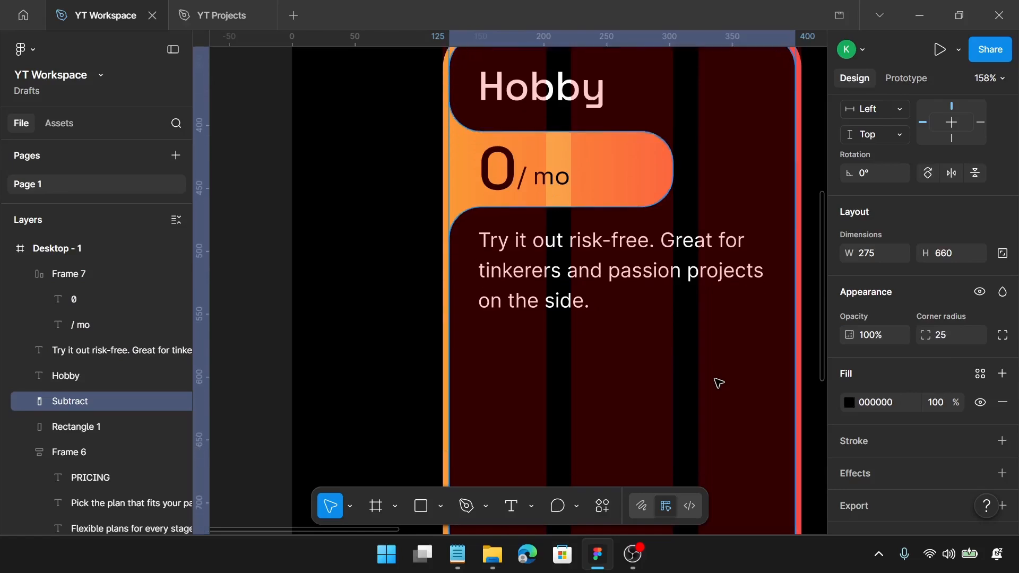
pyautogui.press('l')
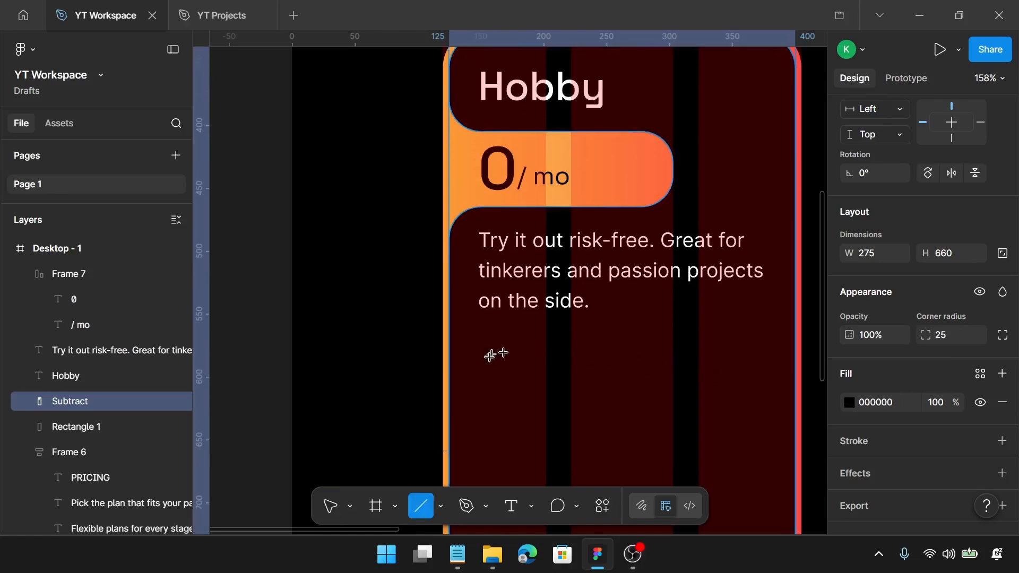
pyautogui.moveTo(476, 347); pyautogui.dragTo(734, 348)
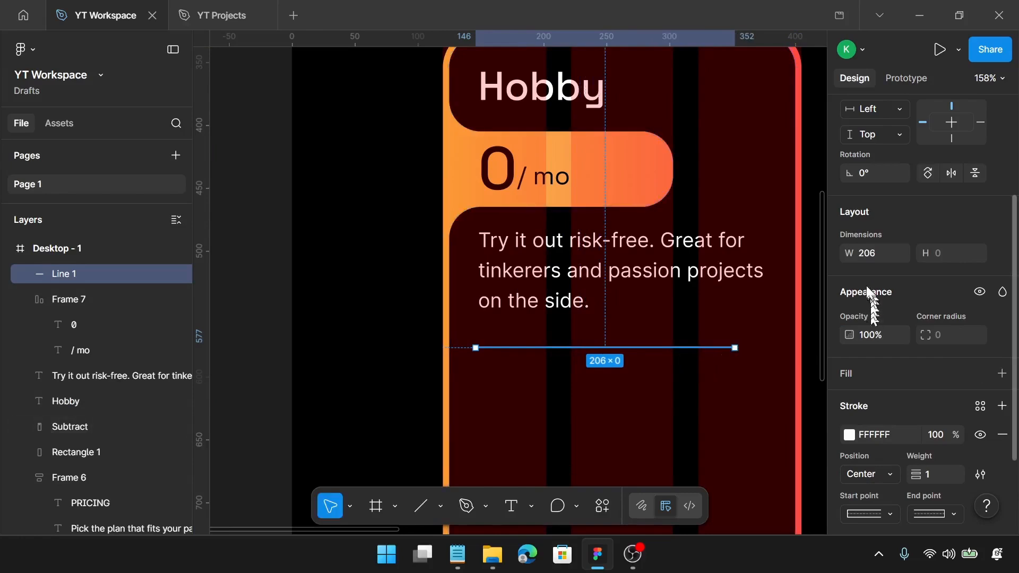
# Set the divider line's width to 240 and its white stroke's opacity to 40%
pyautogui.click(865, 259)
pyautogui.write('240')
pyautogui.press('Return')
pyautogui.scroll(-2, 875, 319)
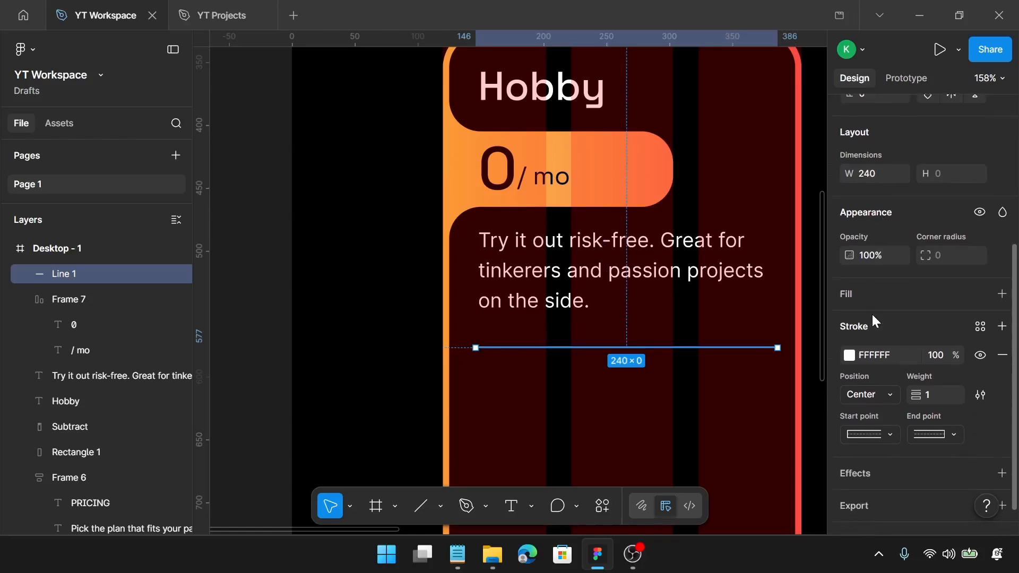
pyautogui.click(938, 355)
pyautogui.write('40')
pyautogui.press('Return')
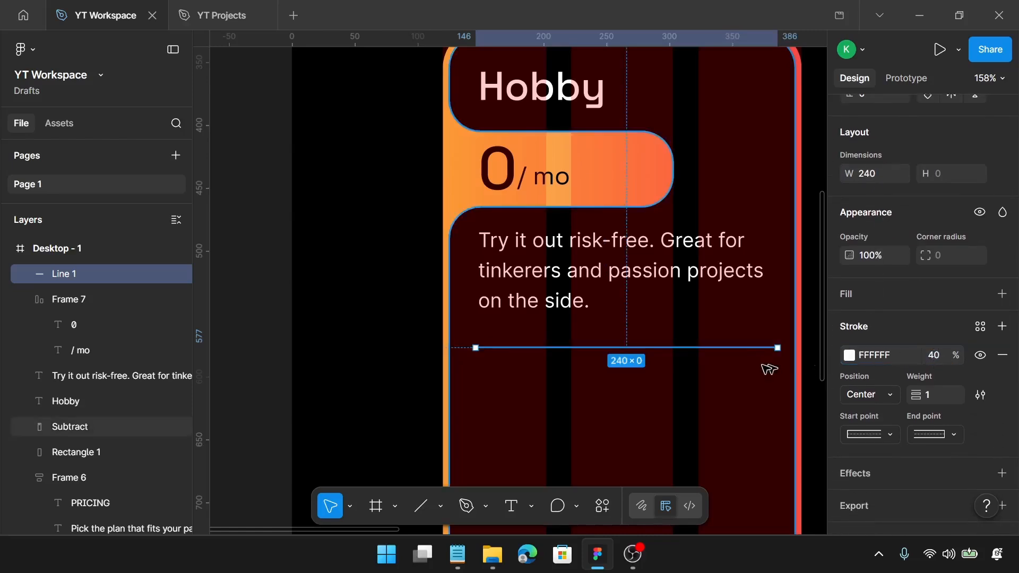
# Align the divider's start with the description text's left edge and set the vertical spacing between them to 25
pyautogui.moveTo(753, 351); pyautogui.dragTo(757, 347)
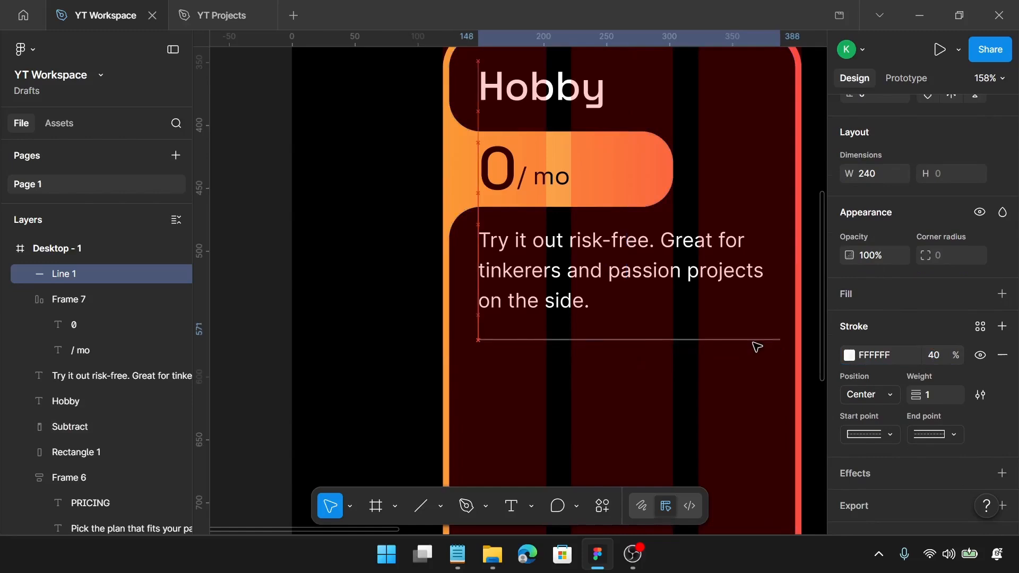
pyautogui.click(569, 334)
pyautogui.keyDown('shift'); pyautogui.click(566, 339); pyautogui.keyUp('shift')
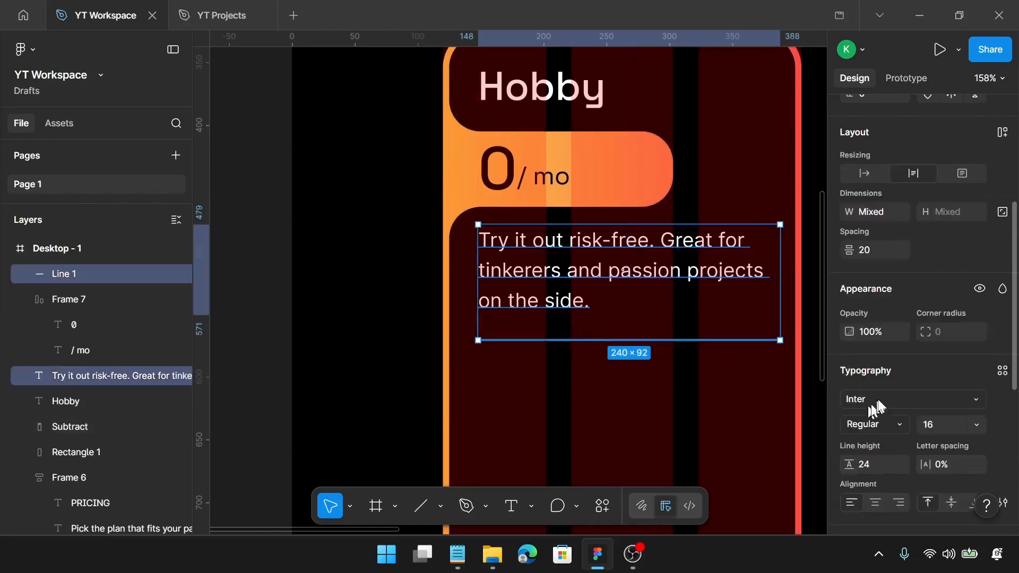
pyautogui.click(888, 253)
pyautogui.write('25')
pyautogui.press('Return')
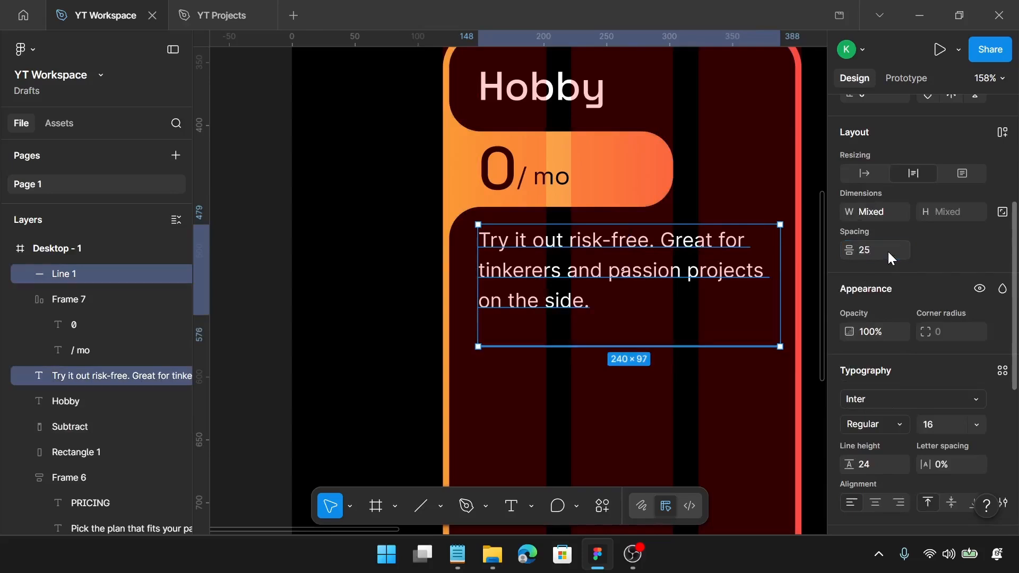
# Shift the divider line horizontally so it is centred in the Hobby card, spanning about X 143 to 383
pyautogui.scroll(-1, 623, 260)
pyautogui.scroll(-5, 616, 319)
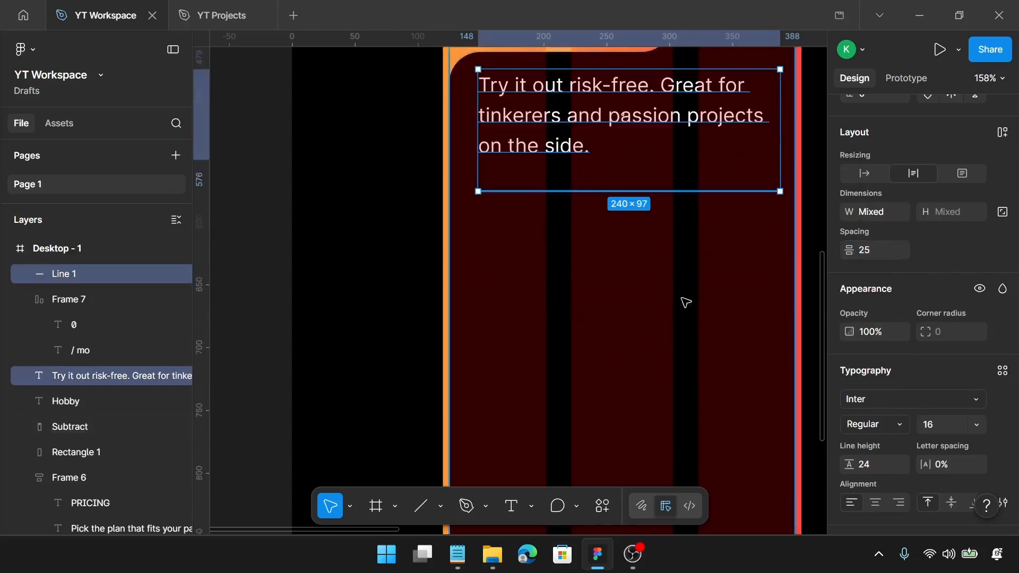
pyautogui.scroll(2, 685, 300)
pyautogui.click(695, 295)
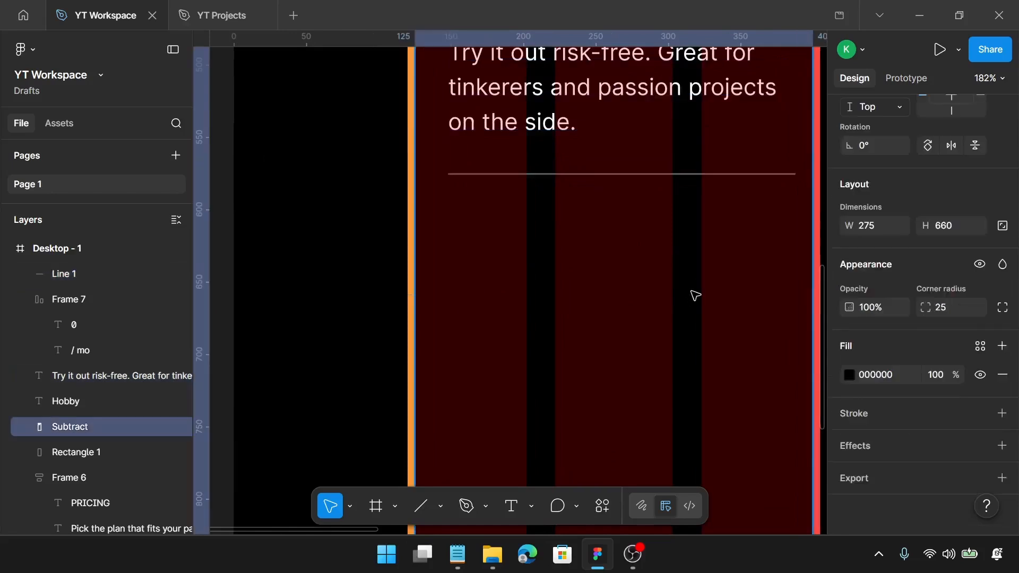
pyautogui.click(743, 175)
pyautogui.moveTo(745, 178); pyautogui.dragTo(737, 183)
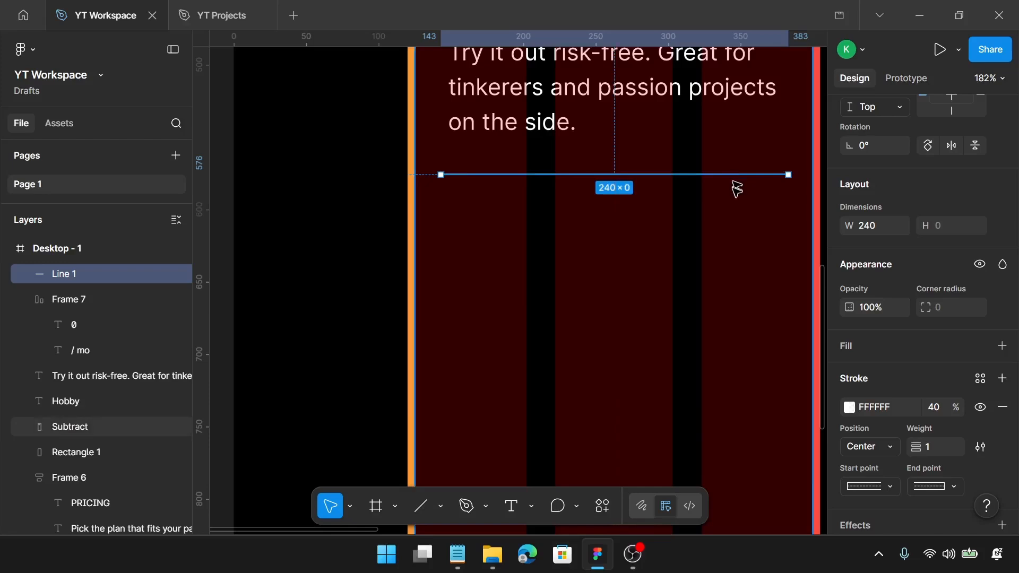
# Launch the Iconify plugin with the Hobby card's black inner shape selected
pyautogui.click(741, 226)
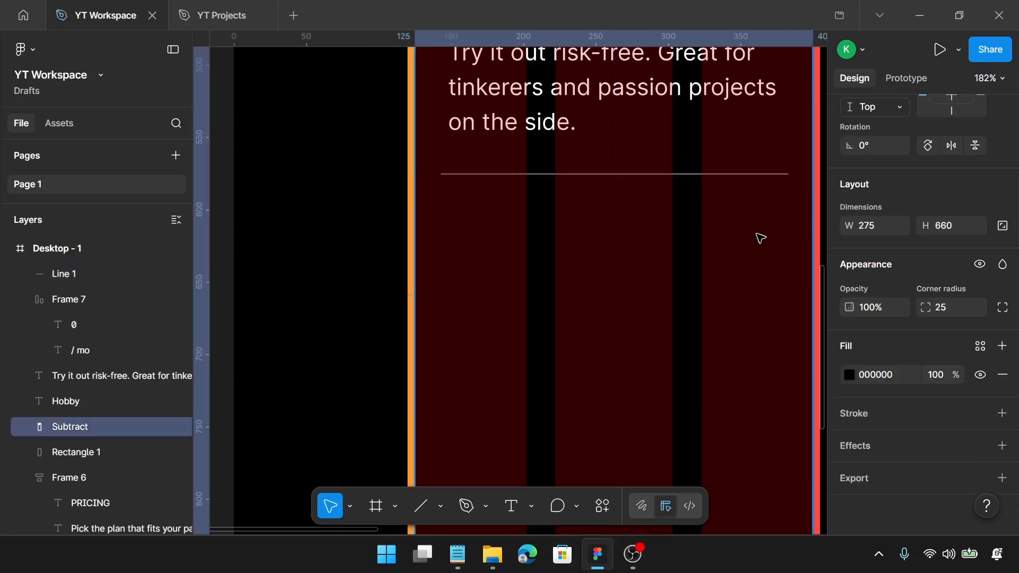
pyautogui.rightClick(759, 236)
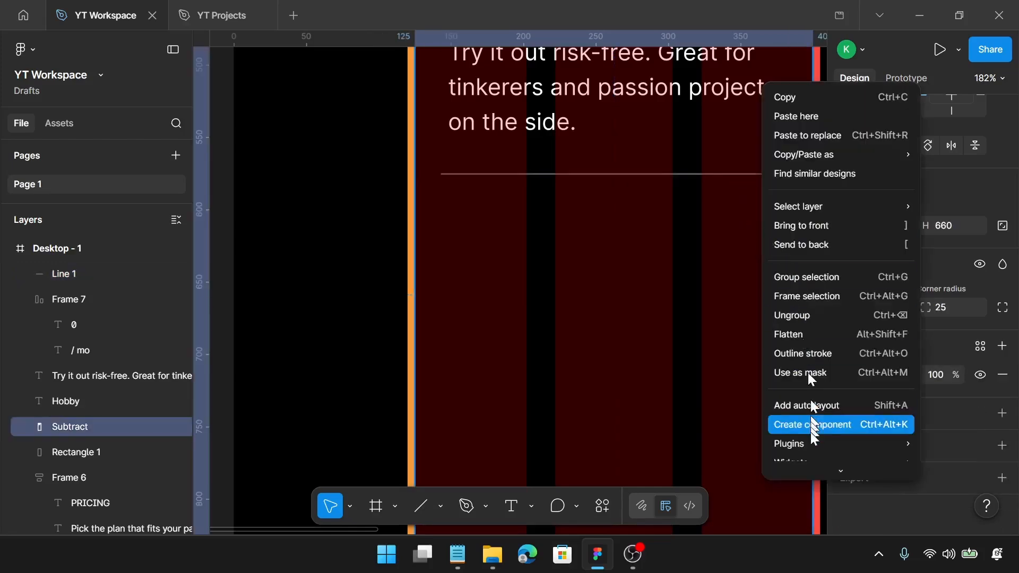
pyautogui.moveTo(810, 444)
pyautogui.click(657, 248)
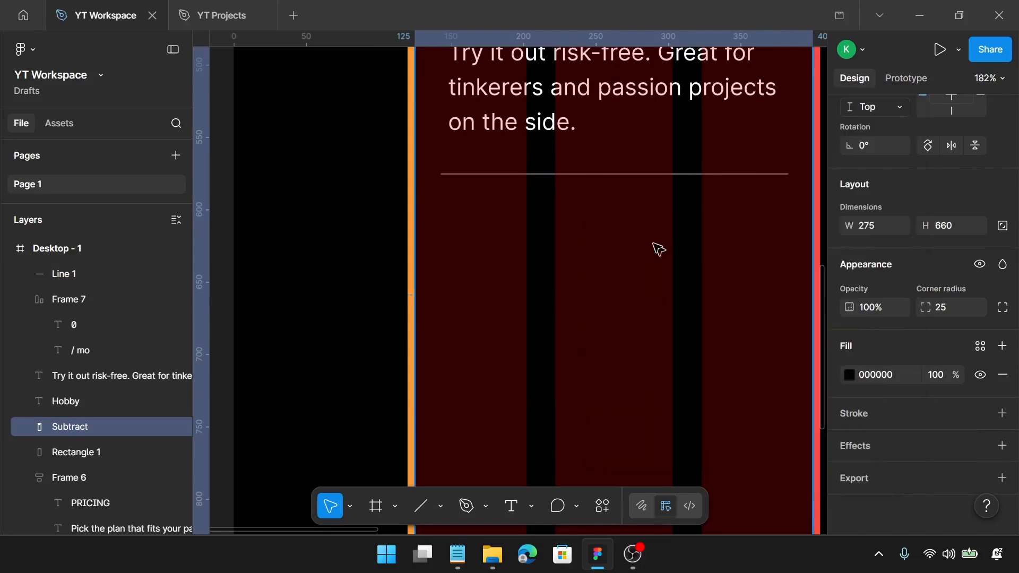
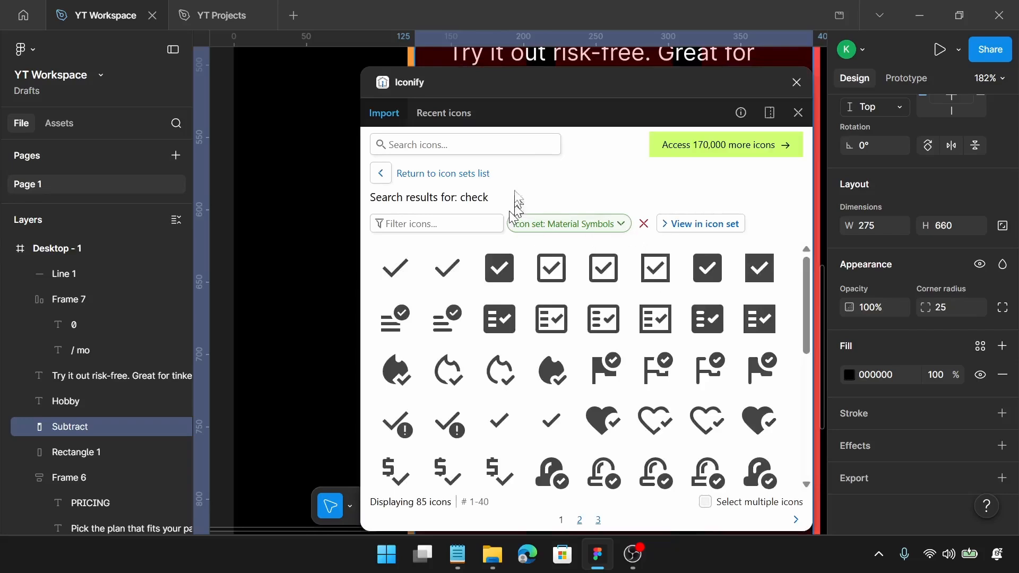
# Search Iconify for "check" icons and filter the results to the Material Symbols icon set
pyautogui.click(520, 149)
pyautogui.write('check')
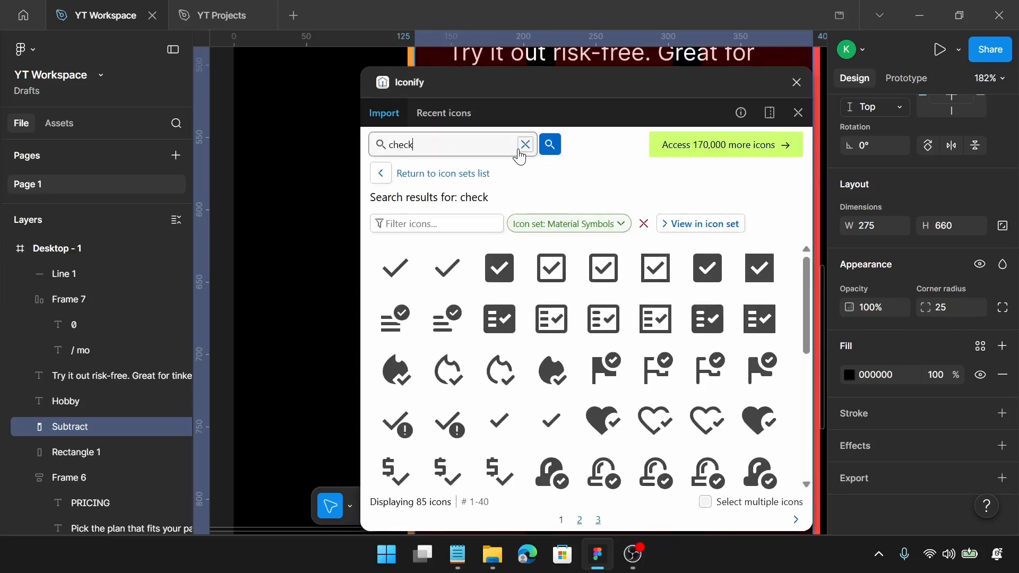
pyautogui.press('Return')
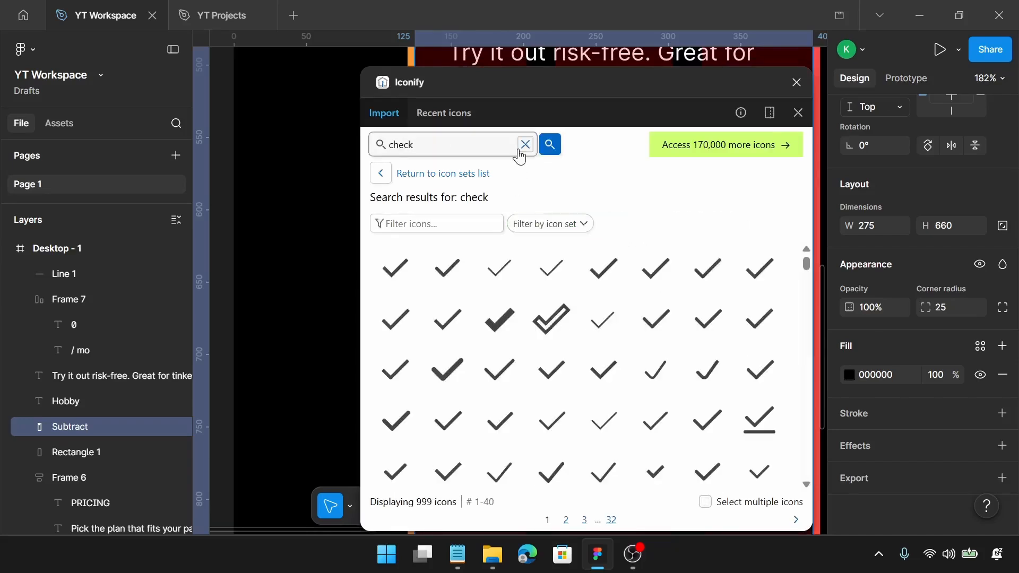
pyautogui.click(527, 223)
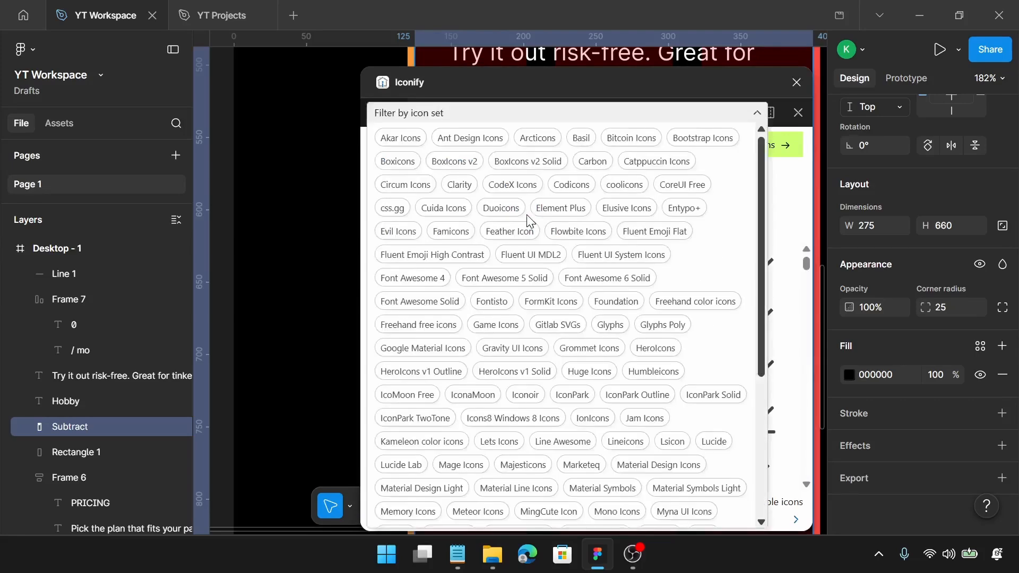
pyautogui.click(610, 488)
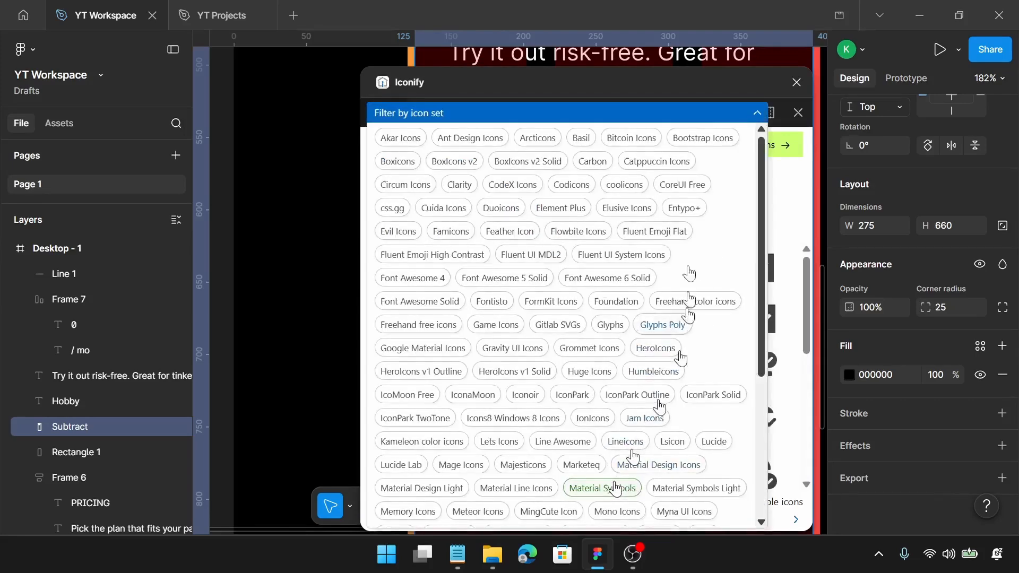
# Filter the check icons to the Material Symbols set and place the 16 px white rounded check below the Hobby card's divider
pyautogui.click(756, 115)
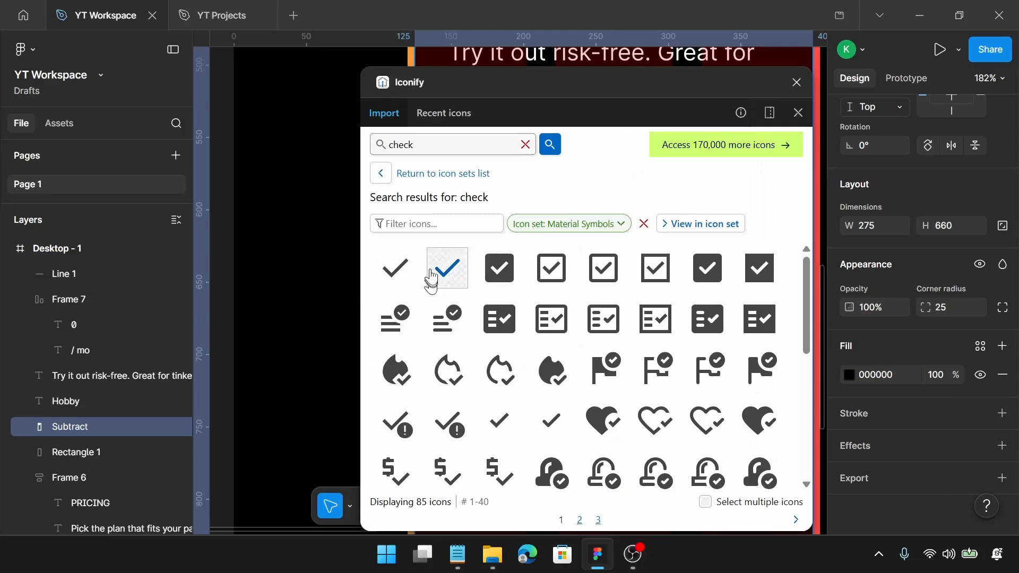
pyautogui.click(459, 271)
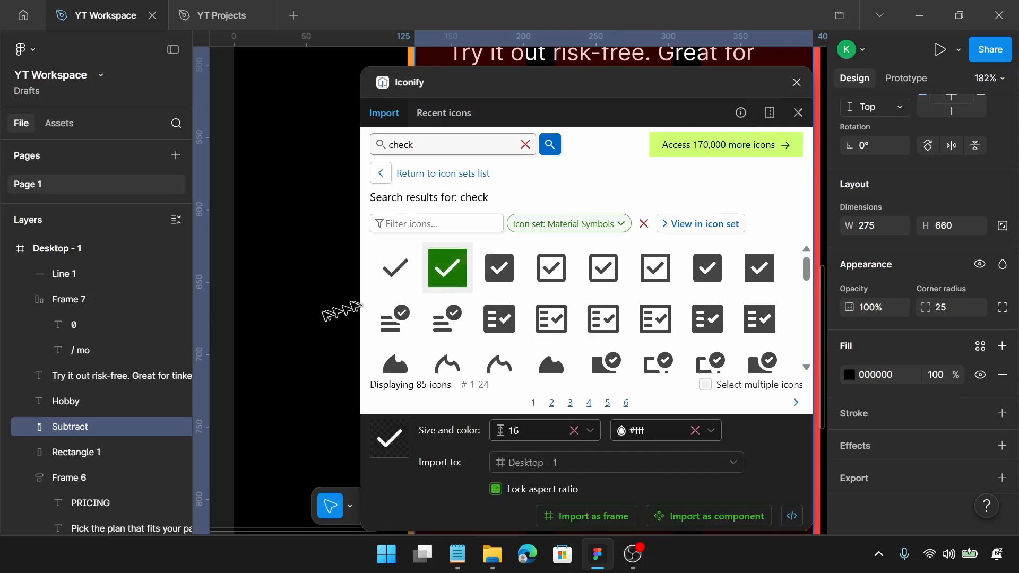
pyautogui.moveTo(454, 268); pyautogui.dragTo(284, 214)
pyautogui.click(796, 82)
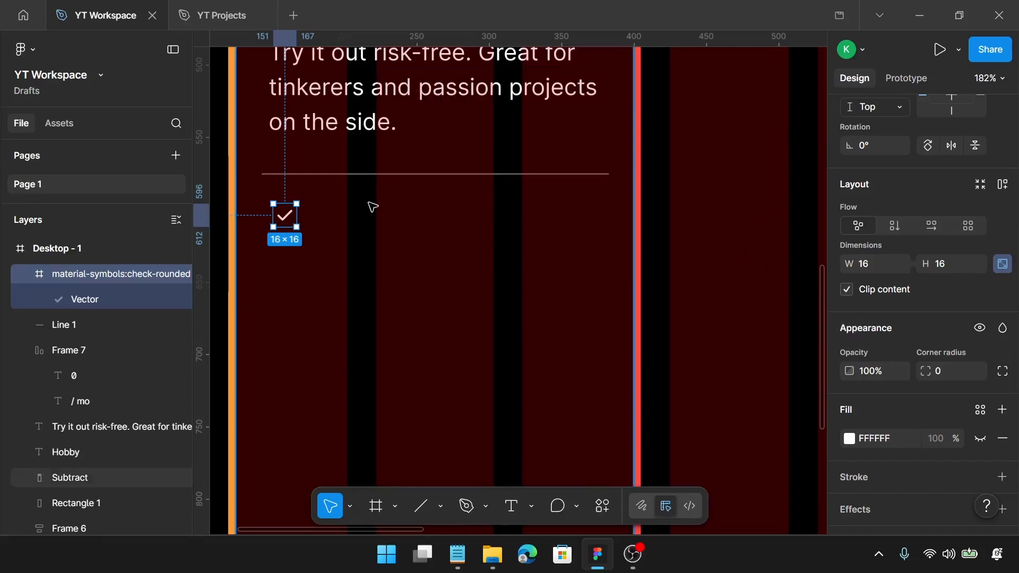
# Try filling the check icon's frame with F9F295 and undo the fill
pyautogui.scroll(-3, 864, 431)
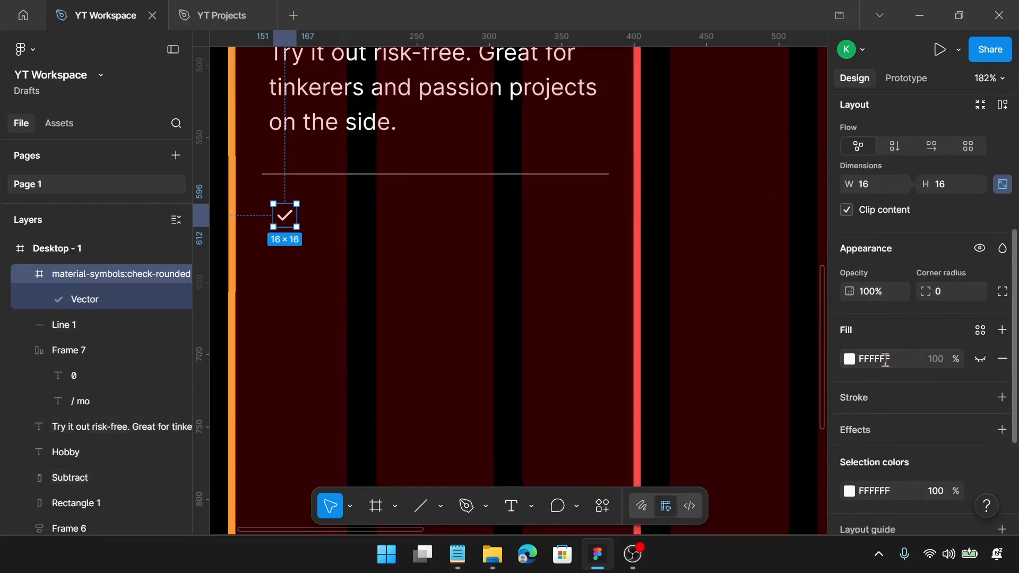
pyautogui.click(885, 360)
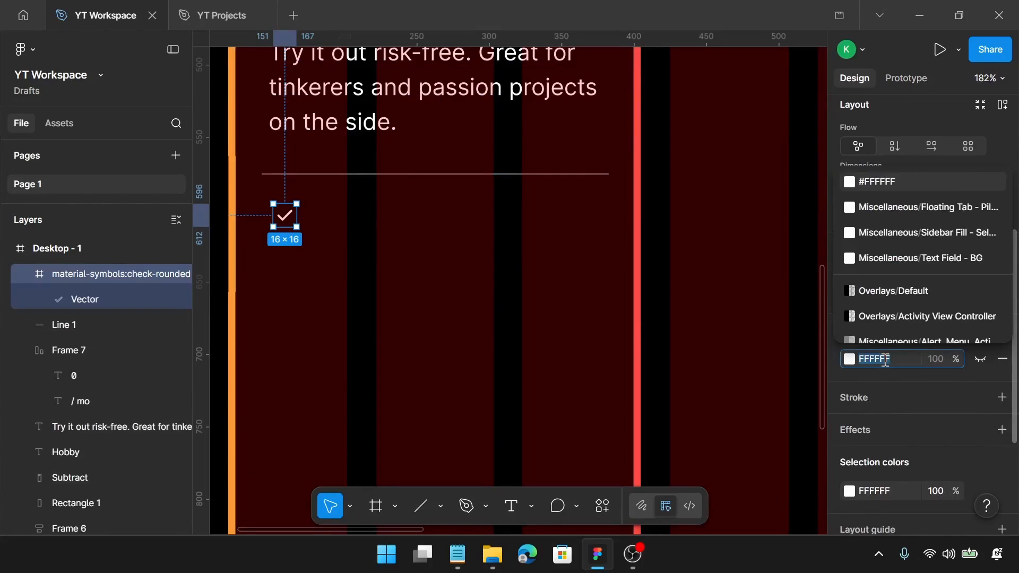
pyautogui.write('f9f')
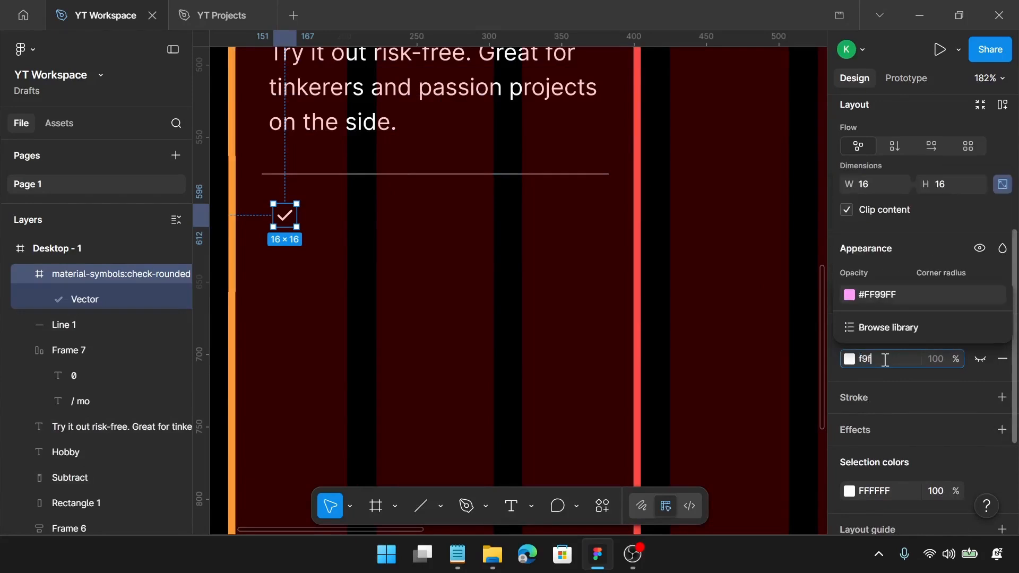
pyautogui.write('295')
pyautogui.press('Return')
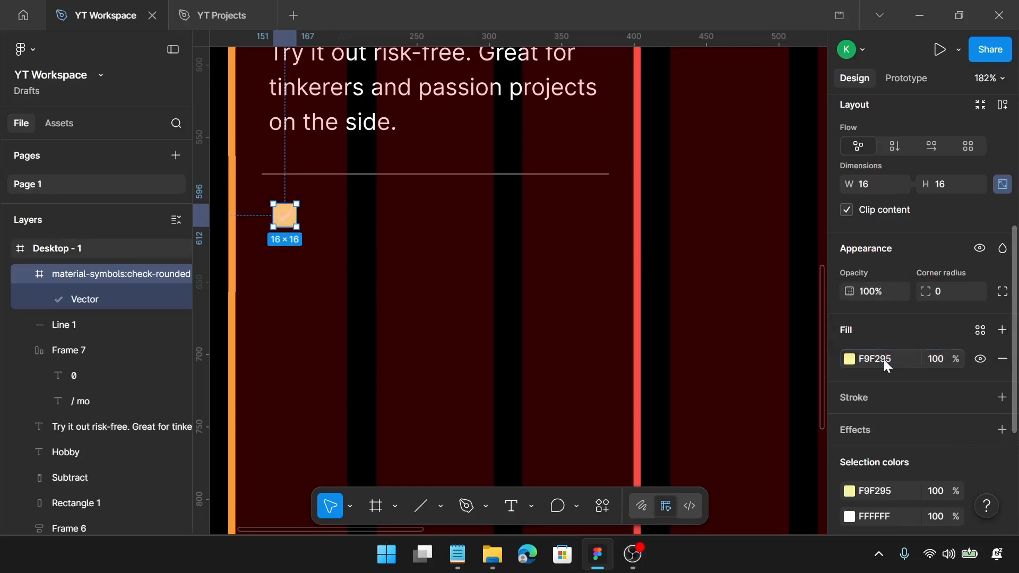
pyautogui.hotkey('ctrl', 'z')
# Recolor the check mark itself from its selection colors to F9F295
pyautogui.click(880, 491)
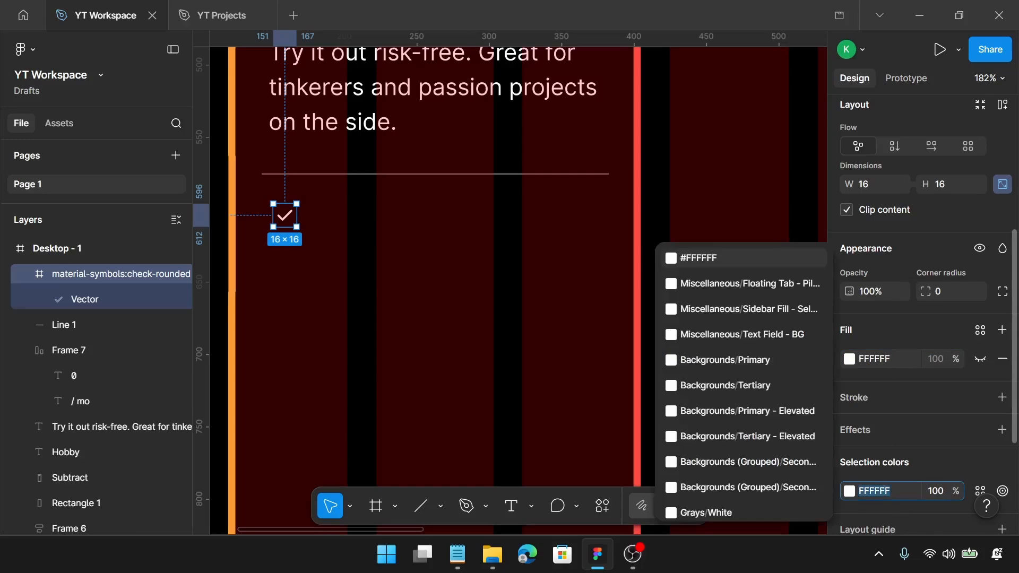
pyautogui.write('f9f')
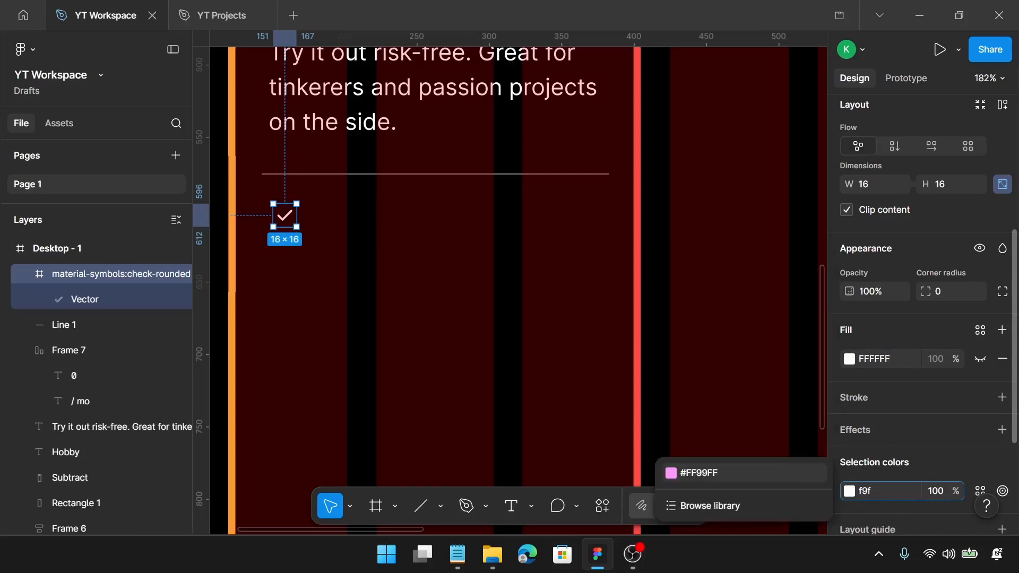
pyautogui.write('295')
pyautogui.press('Return')
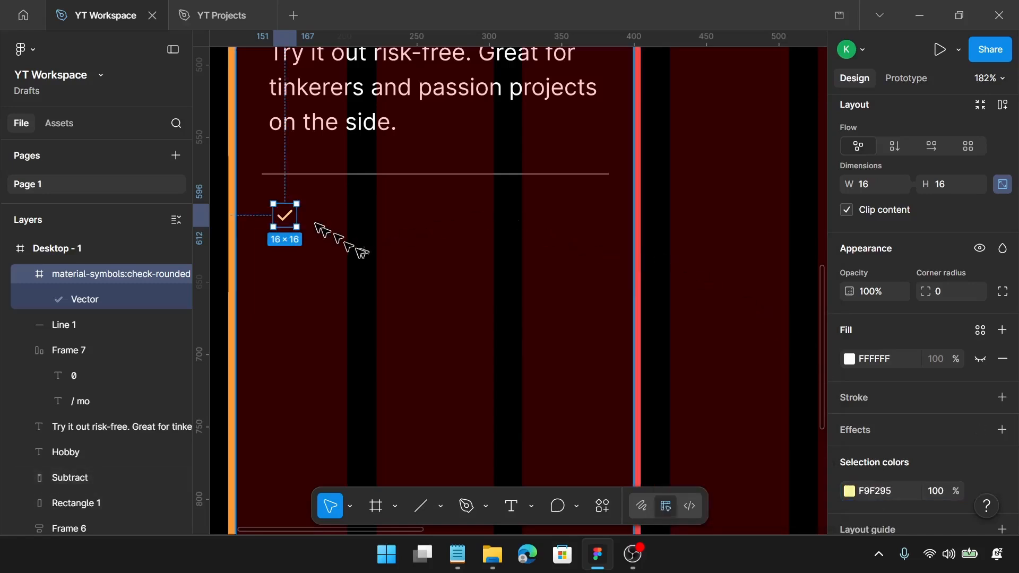
# Duplicate the card's description text and place the copy below the divider, beside the check icon
pyautogui.scroll(3, 325, 227)
pyautogui.hscroll(-1, 341, 171)
pyautogui.click(409, 87)
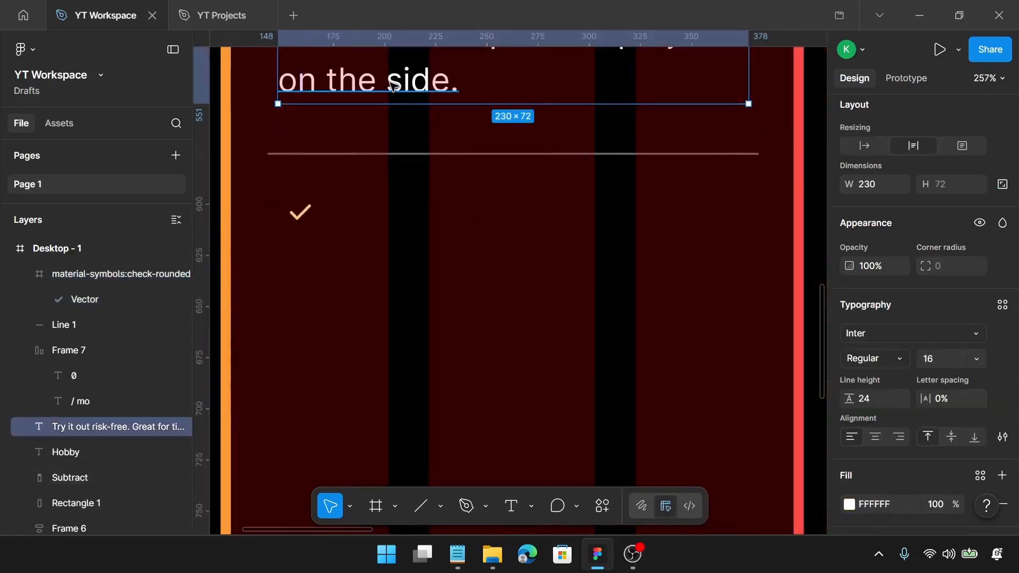
pyautogui.moveTo(388, 85); pyautogui.dragTo(445, 292)
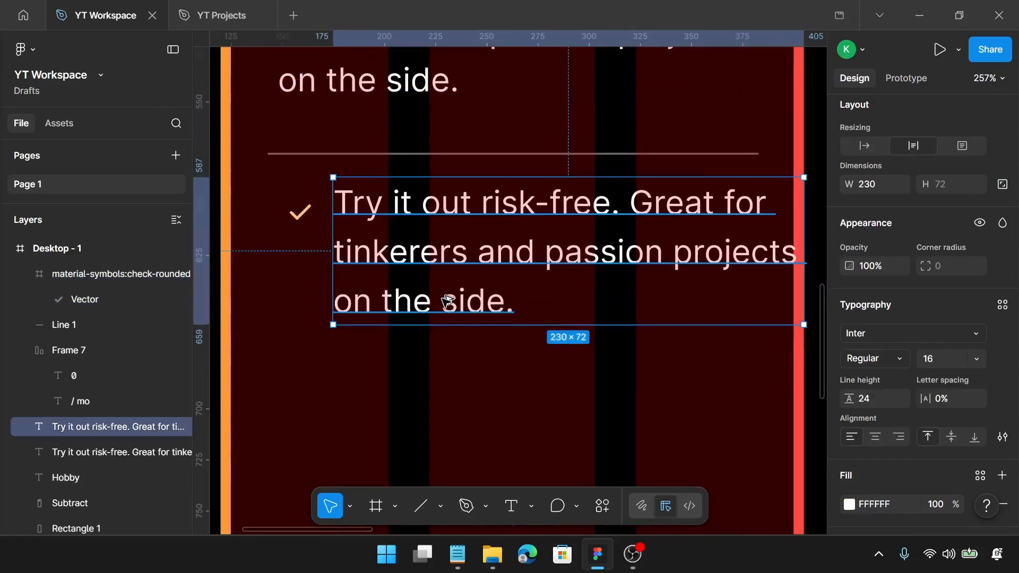
# Set the copied text's font size to 14 and its line height to 20
pyautogui.click(932, 360)
pyautogui.write('14')
pyautogui.press('Return')
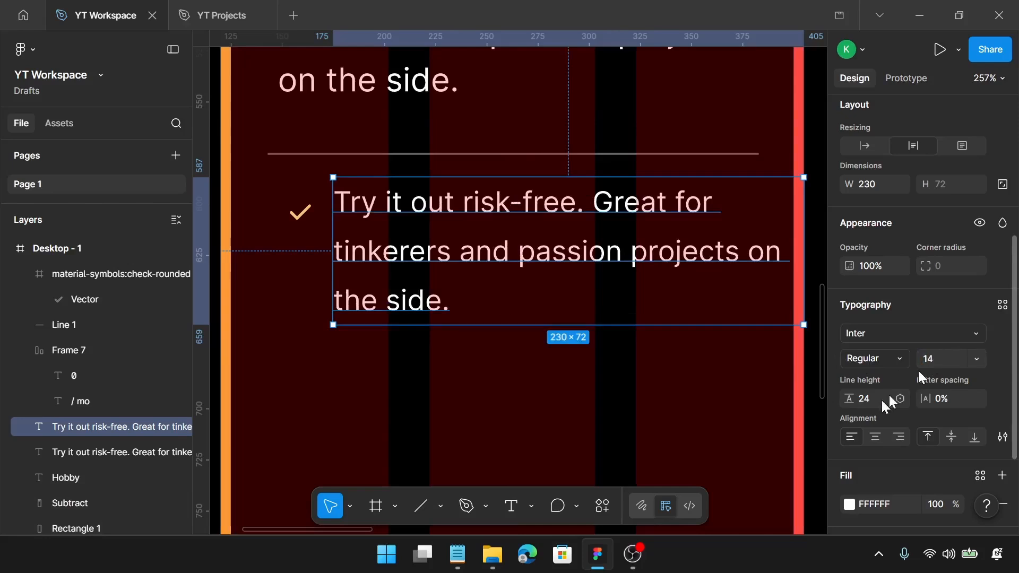
pyautogui.click(881, 400)
pyautogui.press('Return')
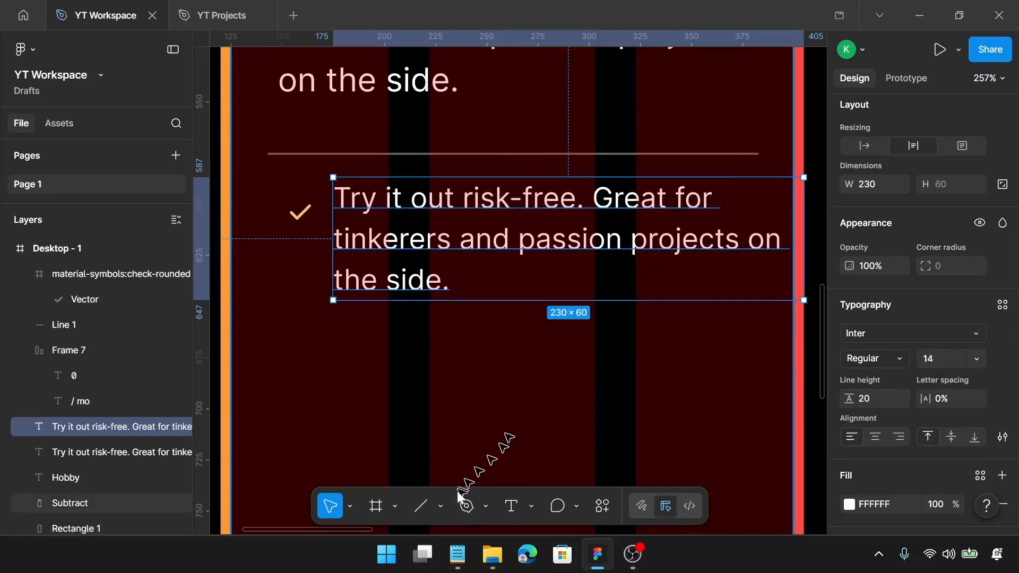
# Copy "1 workspace" from the pricing notes in Notepad and replace the copied description text with it in Figma
pyautogui.click(457, 554)
pyautogui.click(506, 329)
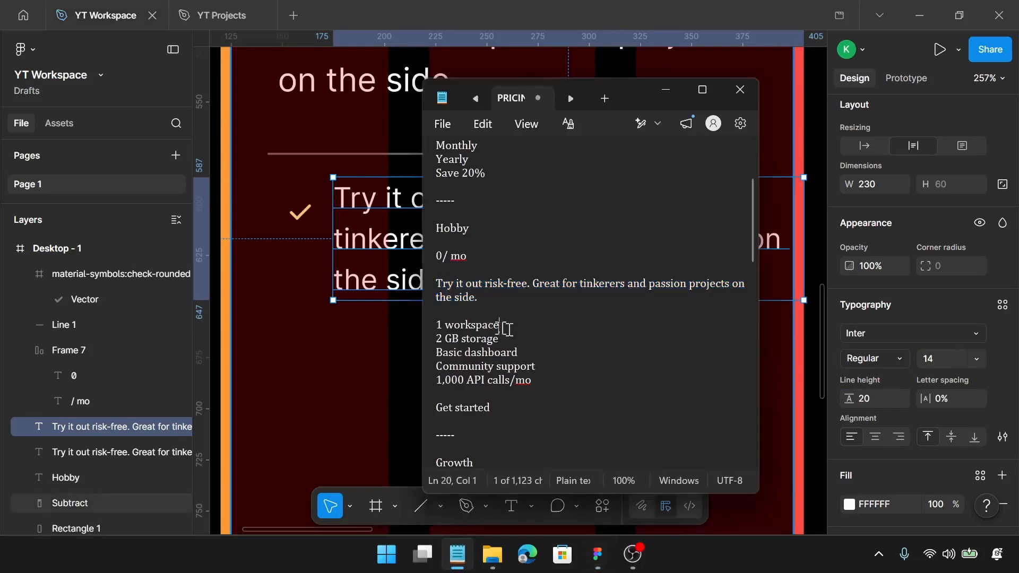
pyautogui.moveTo(506, 330); pyautogui.dragTo(438, 333)
pyautogui.hotkey('ctrl', 'c')
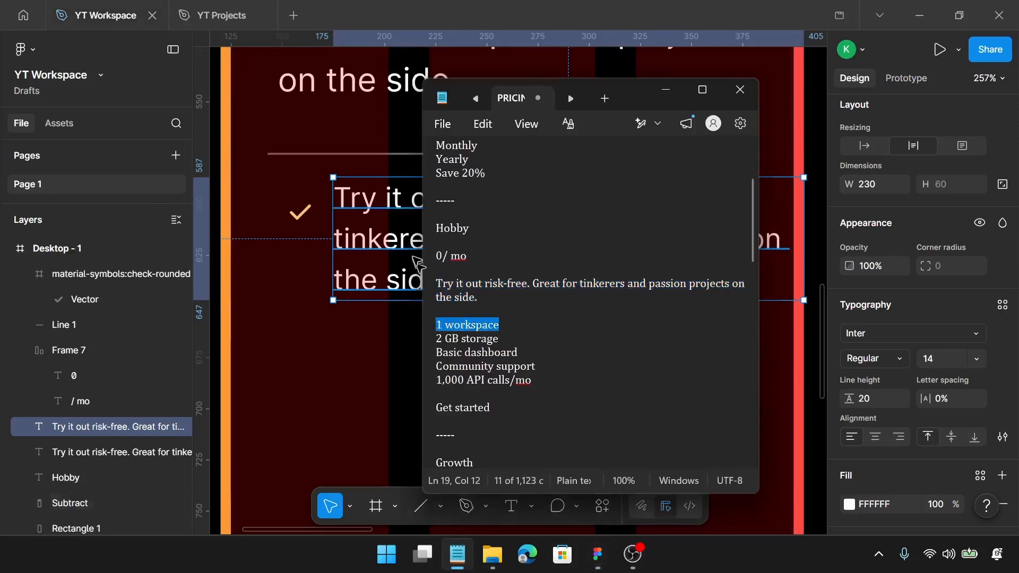
pyautogui.click(412, 252)
pyautogui.doubleClick(411, 252)
pyautogui.hotkey('ctrl', 'v')
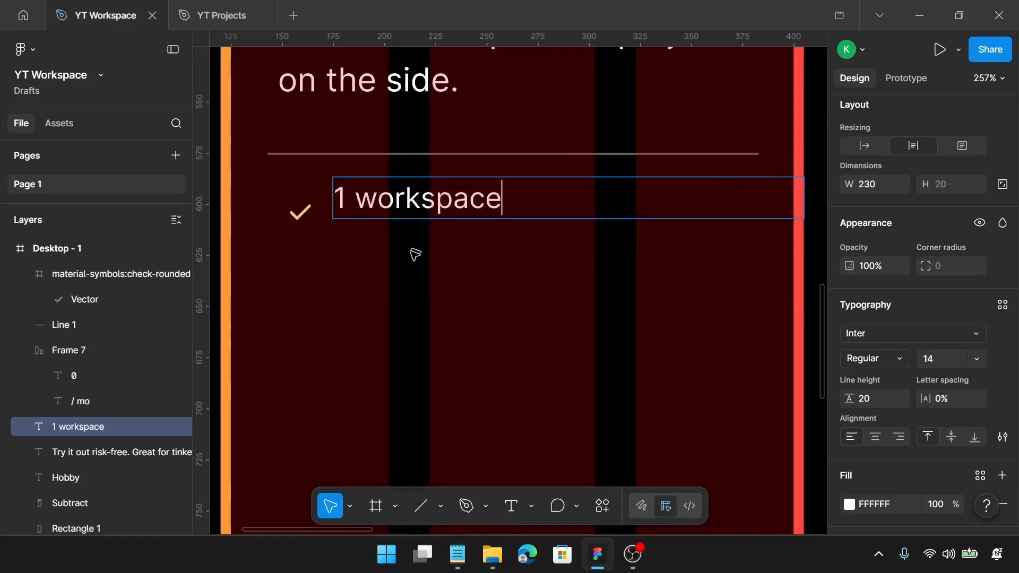
# Set the "1 workspace" text to auto width and move it level with the check icon
pyautogui.click(863, 147)
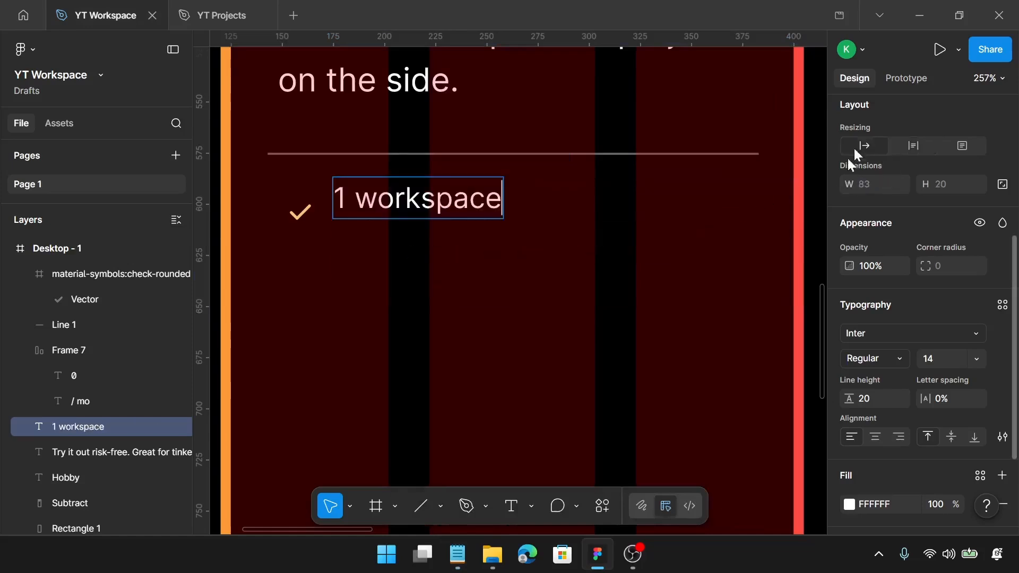
pyautogui.click(379, 294)
pyautogui.moveTo(420, 198); pyautogui.dragTo(425, 210)
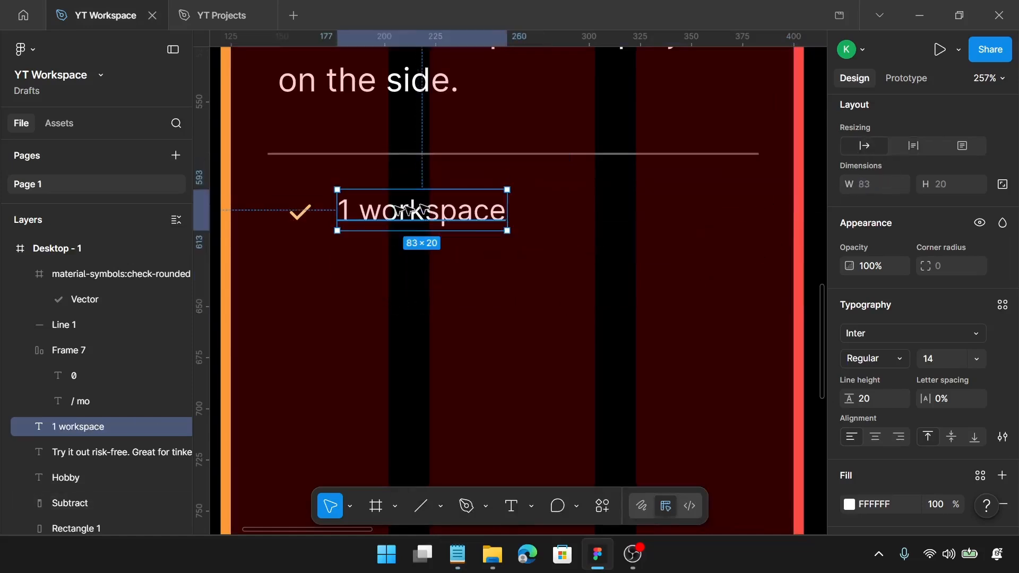
# Combine the check icon and "1 workspace" into an auto layout row, and left-align the row with the description text
pyautogui.keyDown('shift'); pyautogui.click(299, 213); pyautogui.keyUp('shift')
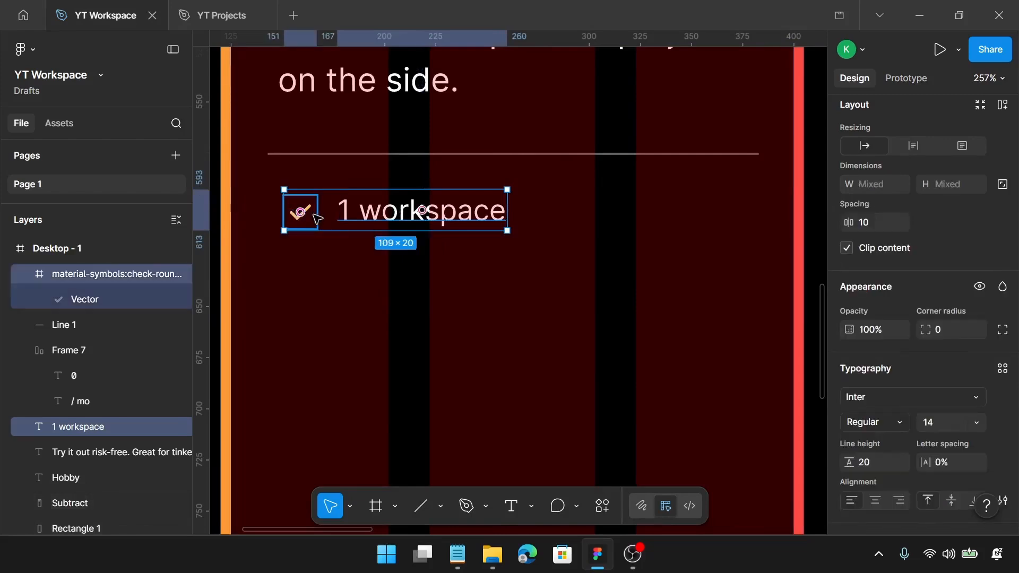
pyautogui.hotkey('shift', 'a')
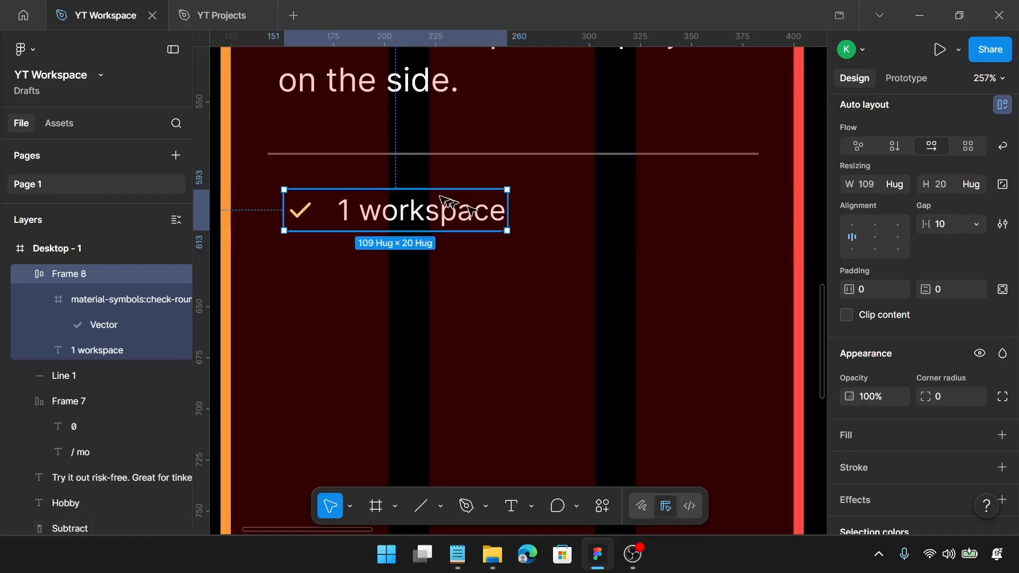
pyautogui.click(366, 85)
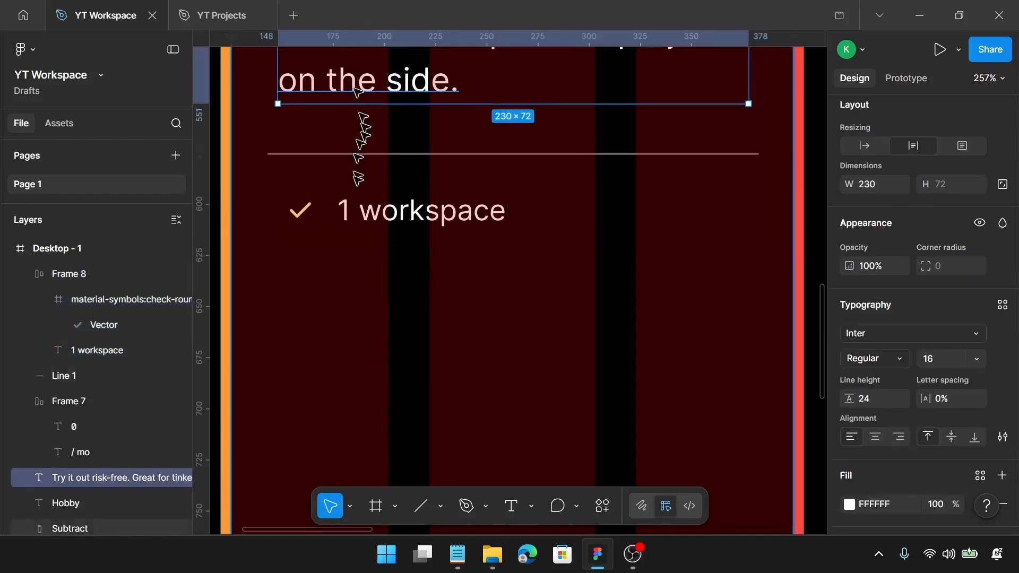
pyautogui.keyDown('shift'); pyautogui.click(327, 208); pyautogui.keyUp('shift')
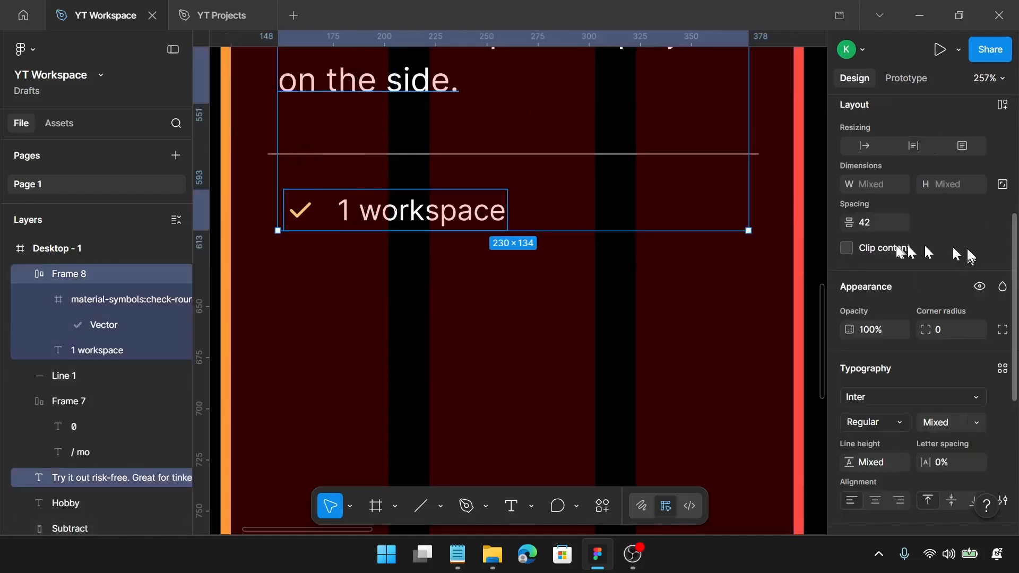
pyautogui.scroll(3, 902, 242)
pyautogui.scroll(2, 858, 194)
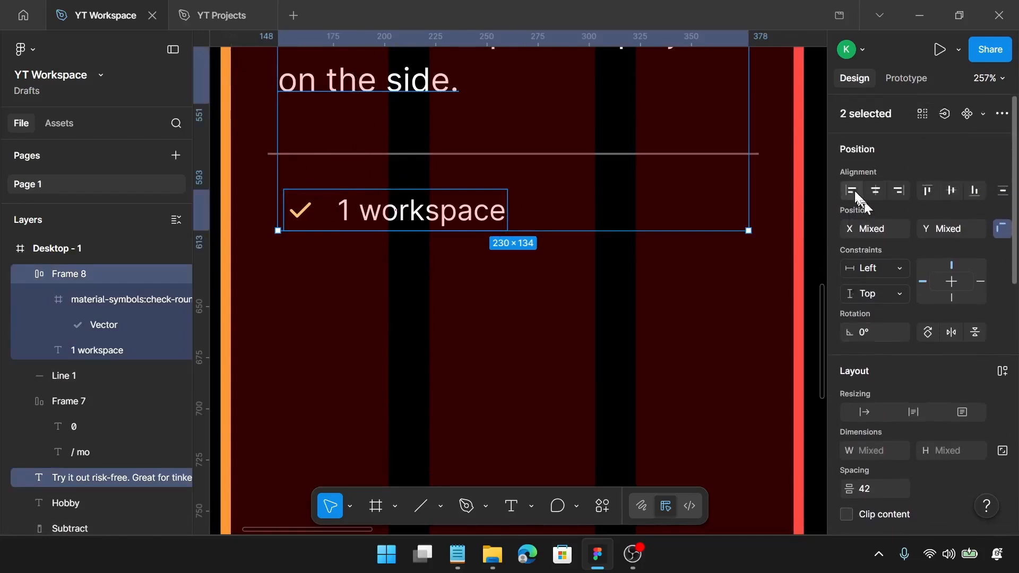
pyautogui.click(852, 189)
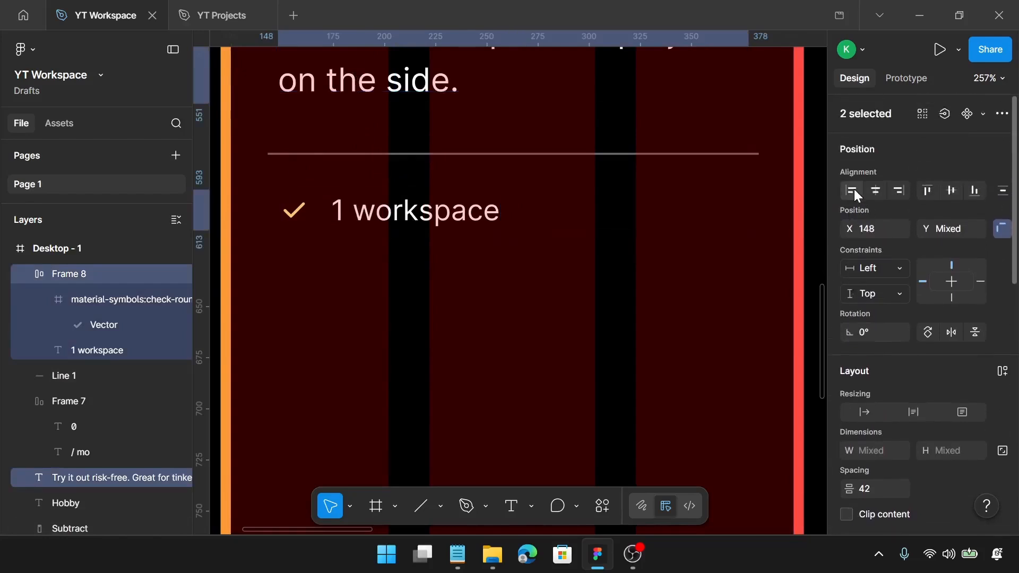
# Set the vertical spacing between the divider line and the "1 workspace" row to 25
pyautogui.click(371, 155)
pyautogui.keyDown('shift'); pyautogui.click(406, 198); pyautogui.keyUp('shift')
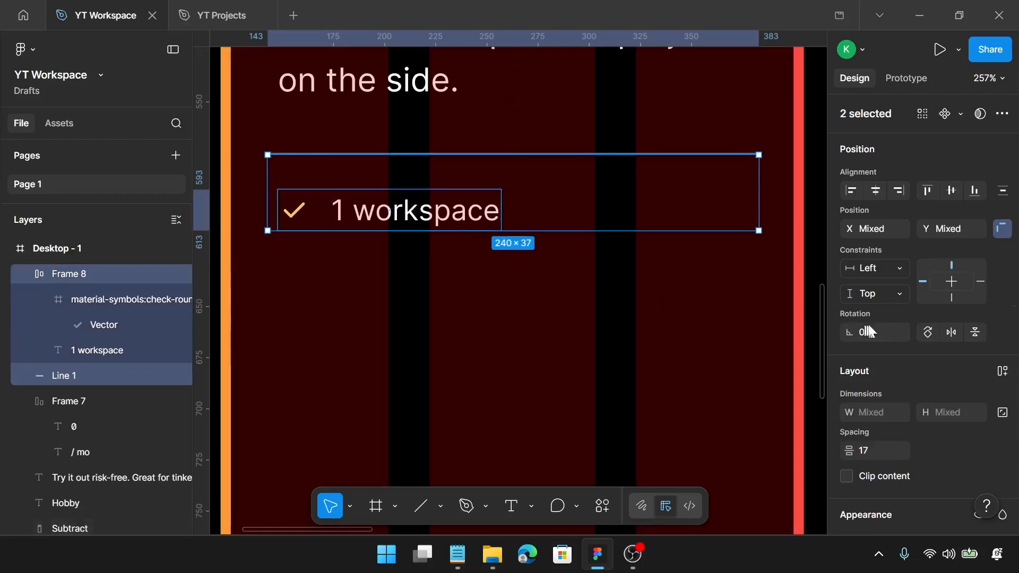
pyautogui.scroll(-2, 914, 359)
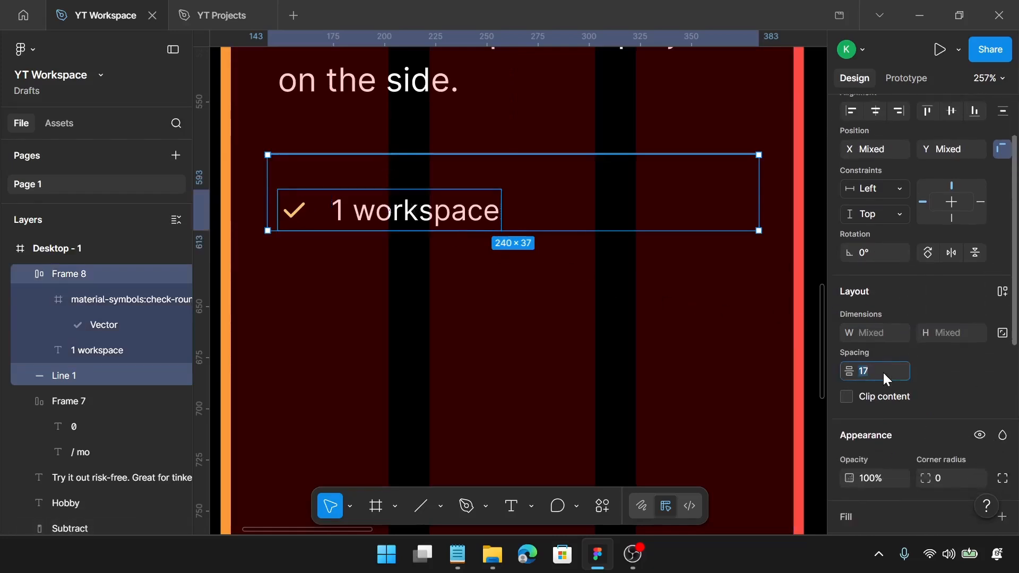
pyautogui.press('Return')
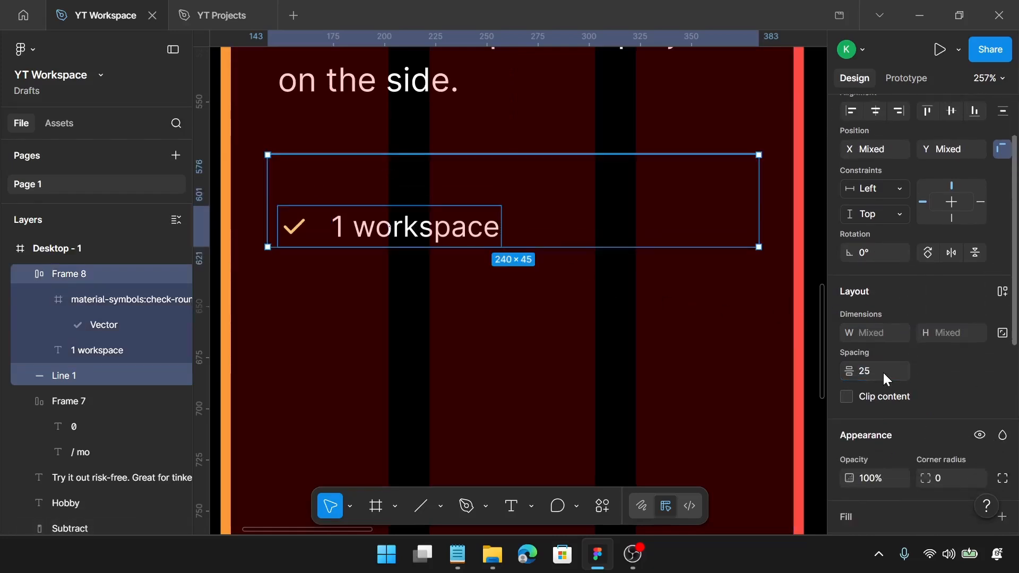
# Duplicate the "1 workspace" row directly below the original with a 20 px gap between them
pyautogui.scroll(-5, 630, 343)
pyautogui.scroll(-3, 634, 348)
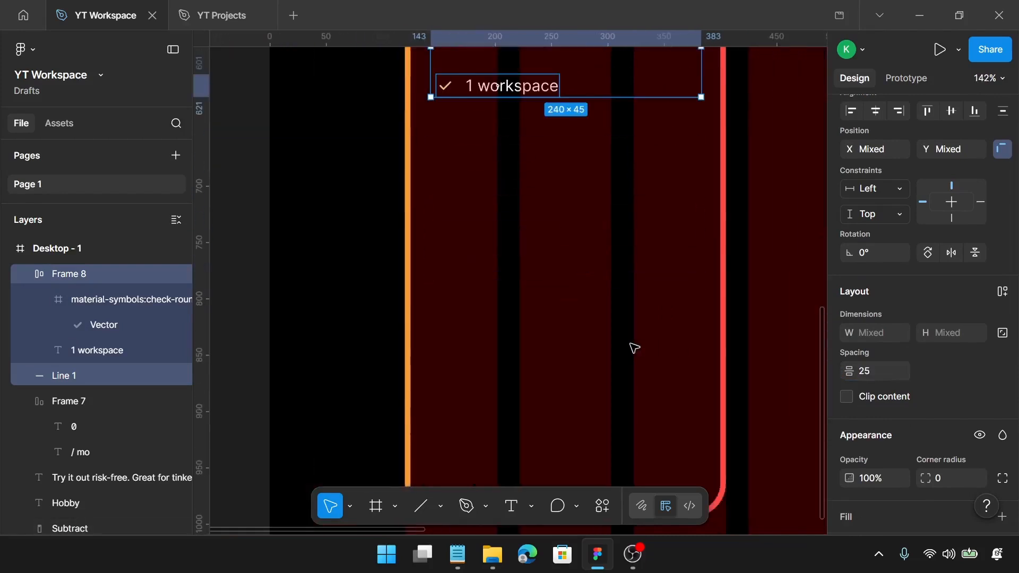
pyautogui.keyDown('ctrl'); pyautogui.scroll(-1, 632, 297); pyautogui.keyUp('ctrl')
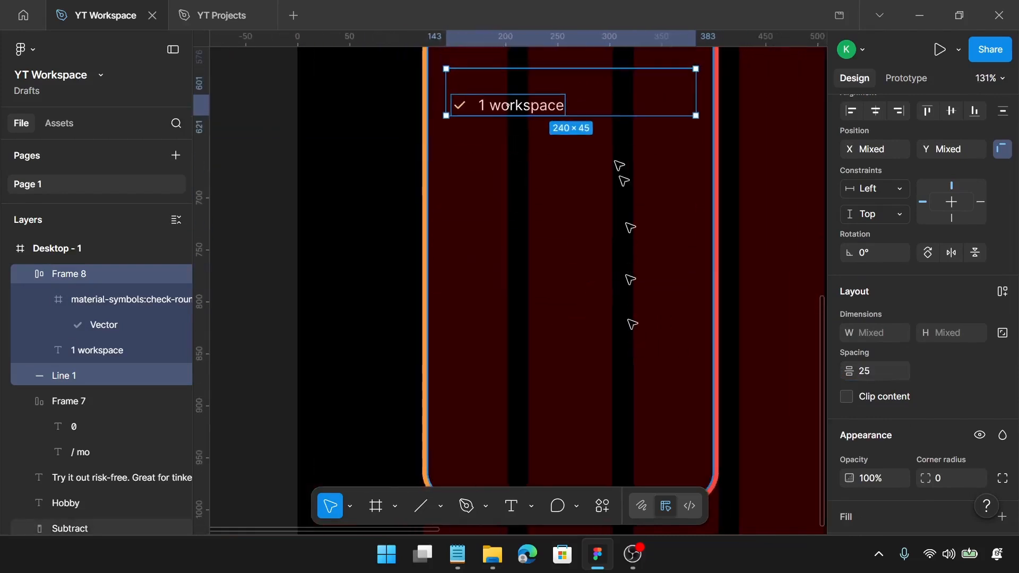
pyautogui.click(530, 108)
pyautogui.moveTo(538, 103); pyautogui.dragTo(540, 146)
pyautogui.press('Down')
pyautogui.press('Down')
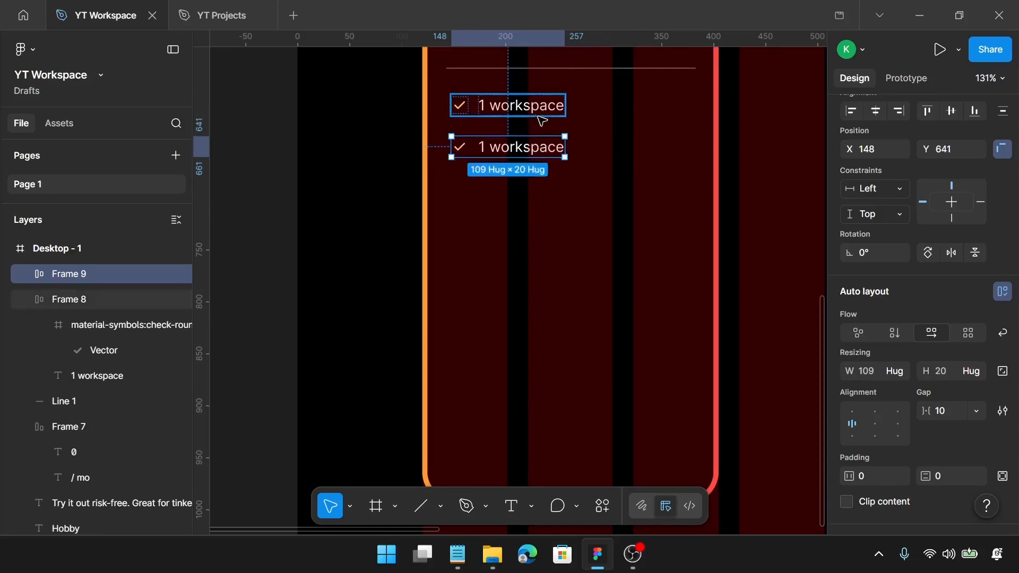
pyautogui.keyDown('shift'); pyautogui.click(542, 121); pyautogui.keyUp('shift')
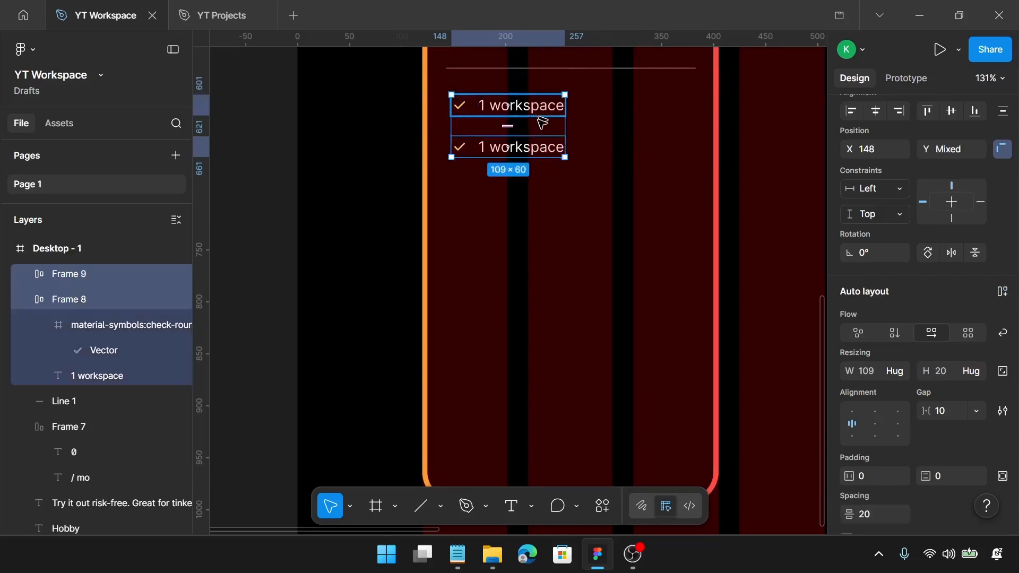
# Add three more copies of the "1 workspace" row below at the same 20 px spacing, making five rows
pyautogui.click(517, 149)
pyautogui.moveTo(552, 160); pyautogui.dragTo(541, 274)
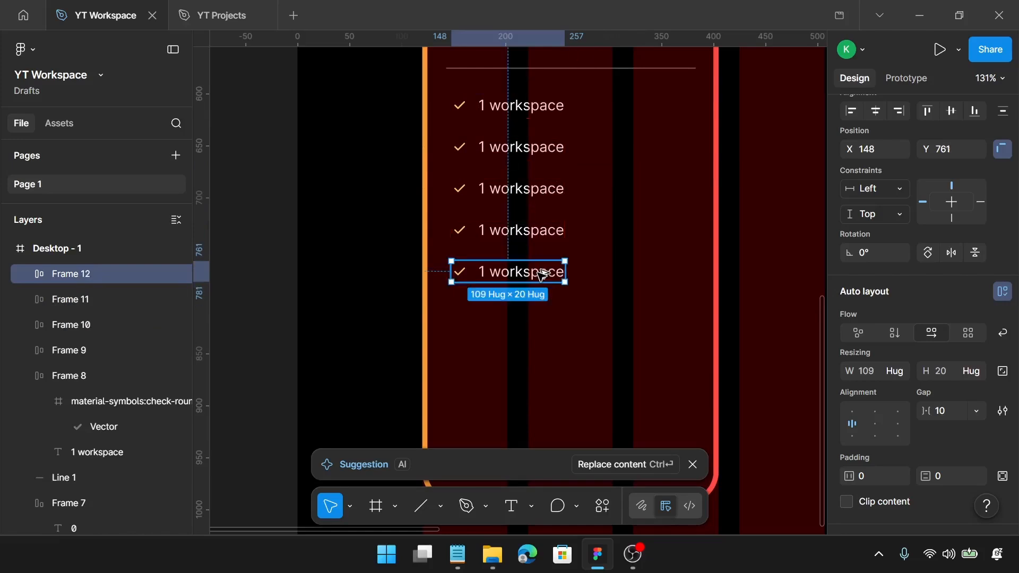
pyautogui.scroll(1, 541, 275)
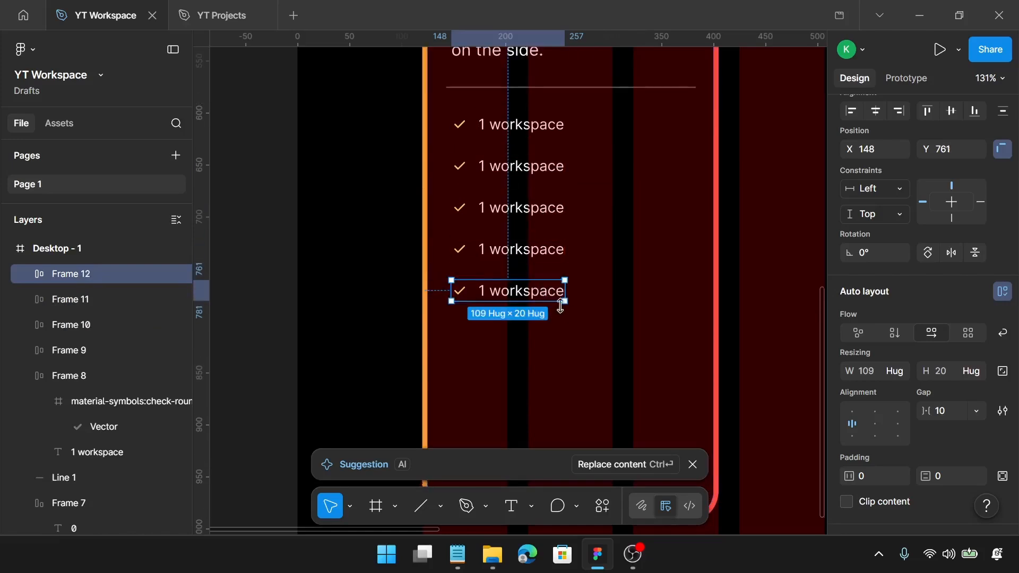
pyautogui.scroll(3, 580, 182)
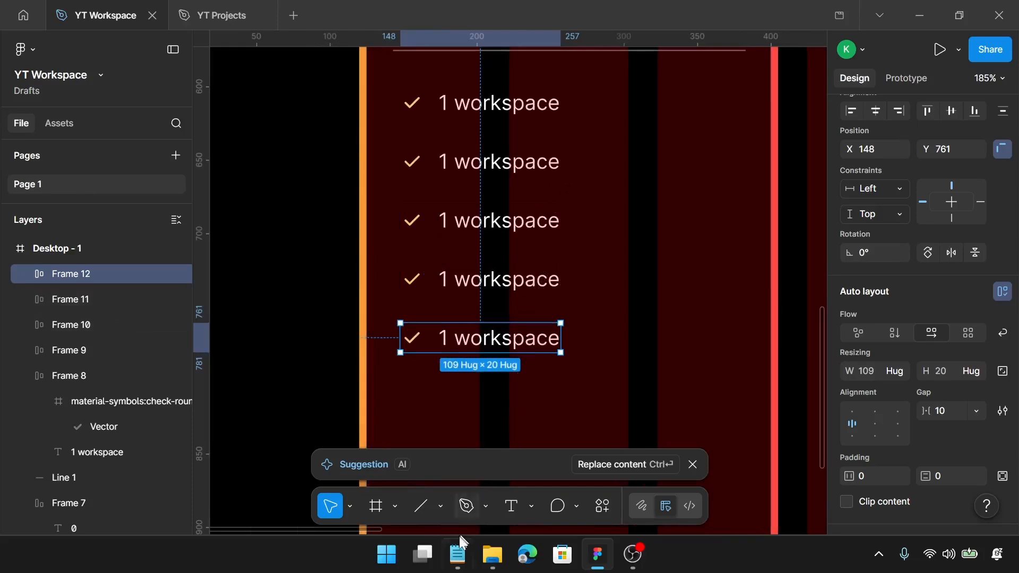
# Copy "2 GB storage" from the pricing notes and replace the second feature row's text with it
pyautogui.click(457, 555)
pyautogui.moveTo(518, 342); pyautogui.dragTo(445, 345)
pyautogui.hotkey('ctrl', 'c')
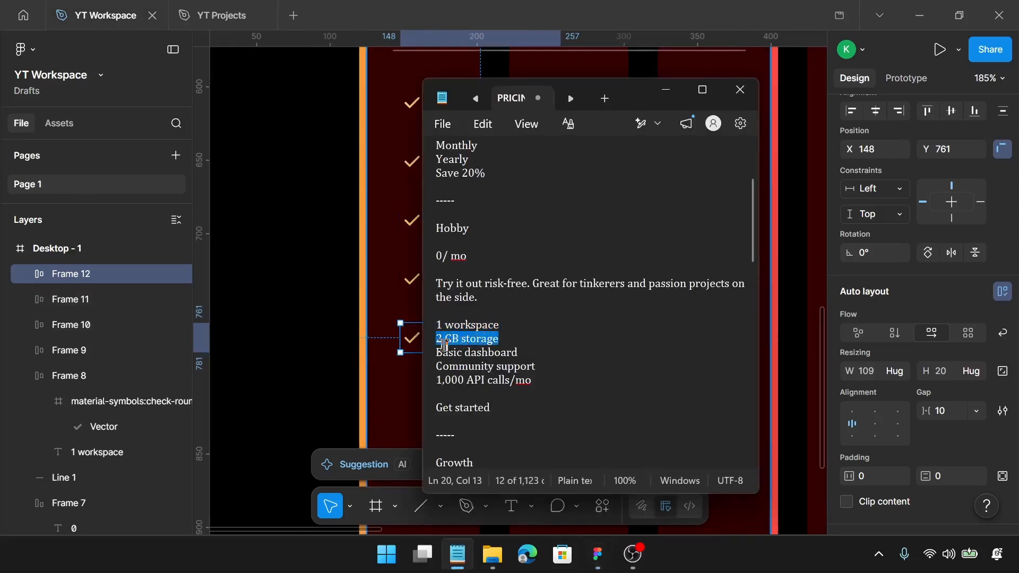
pyautogui.hscroll(2, 379, 298)
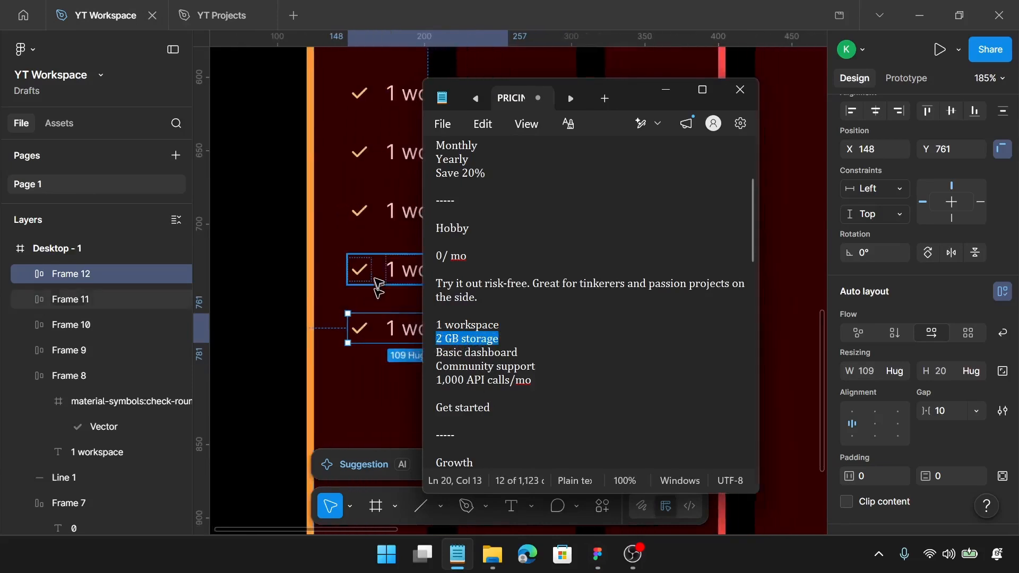
pyautogui.click(393, 160)
pyautogui.doubleClick(392, 160)
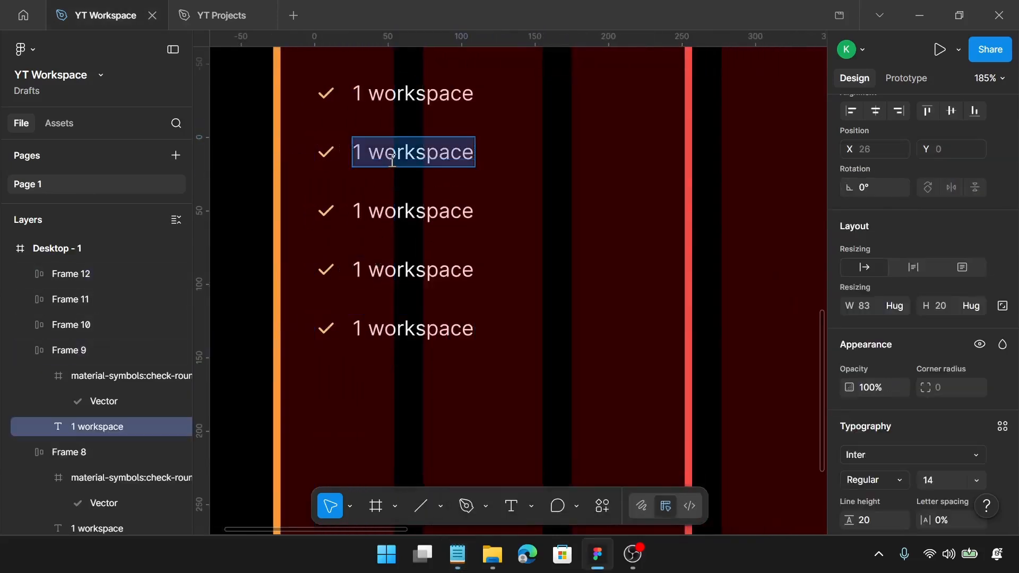
pyautogui.hotkey('ctrl', 'v')
# Replace the third feature row's text with "Basic dashboard" copied from the pricing notes
pyautogui.click(457, 554)
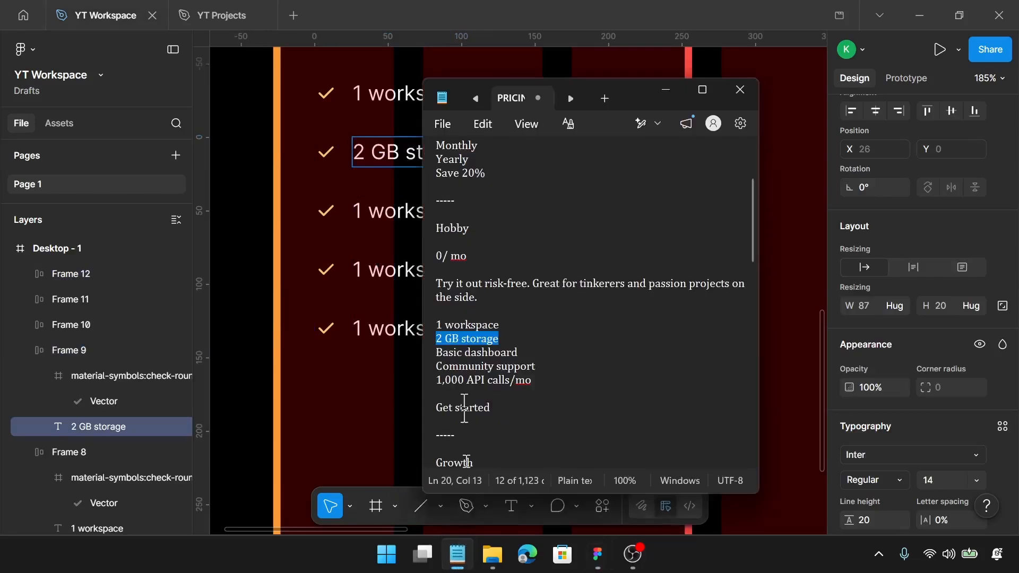
pyautogui.moveTo(523, 349); pyautogui.dragTo(436, 352)
pyautogui.hotkey('ctrl', 'c')
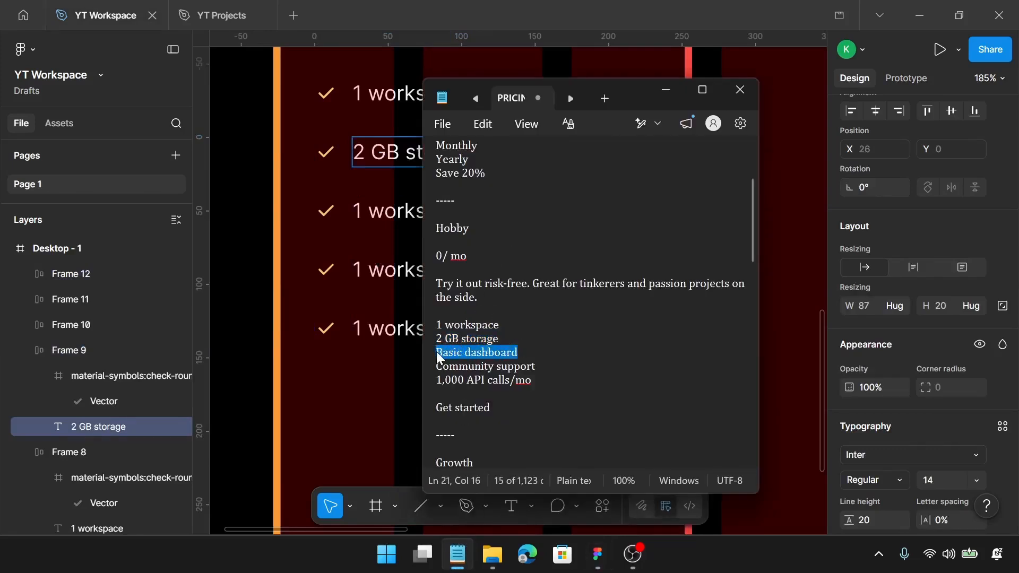
pyautogui.doubleClick(388, 212)
pyautogui.hotkey('ctrl', 'a')
pyautogui.hotkey('ctrl', 'v')
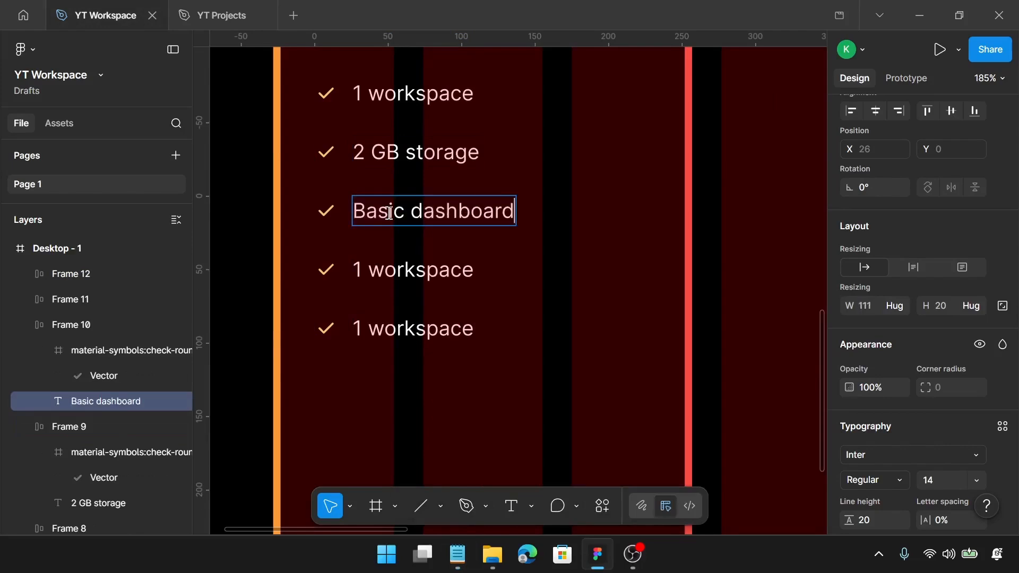
# Replace the fourth feature row's text with "Community support" copied from the pricing notes
pyautogui.click(462, 557)
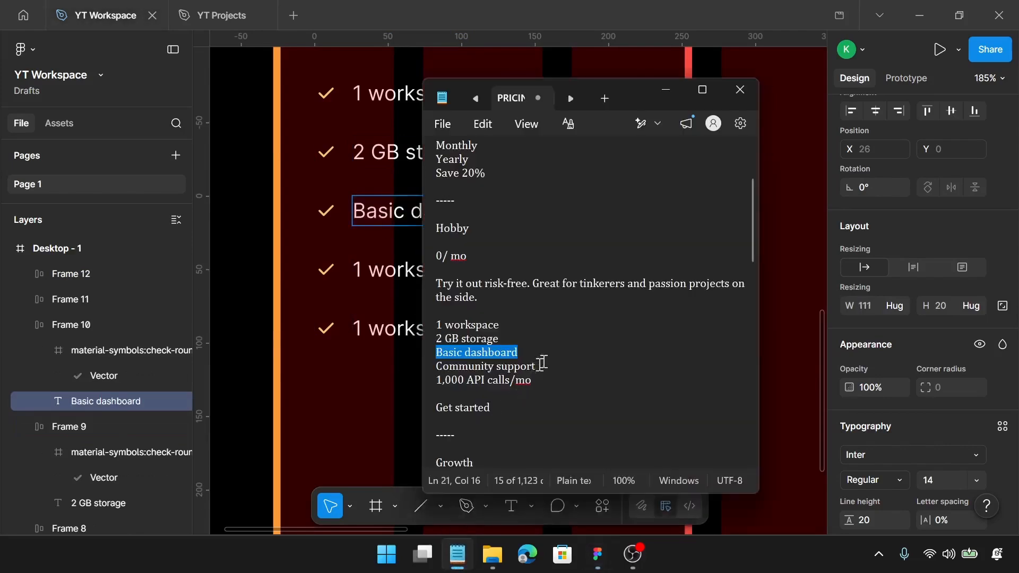
pyautogui.moveTo(538, 365); pyautogui.dragTo(429, 375)
pyautogui.hotkey('ctrl', 'c')
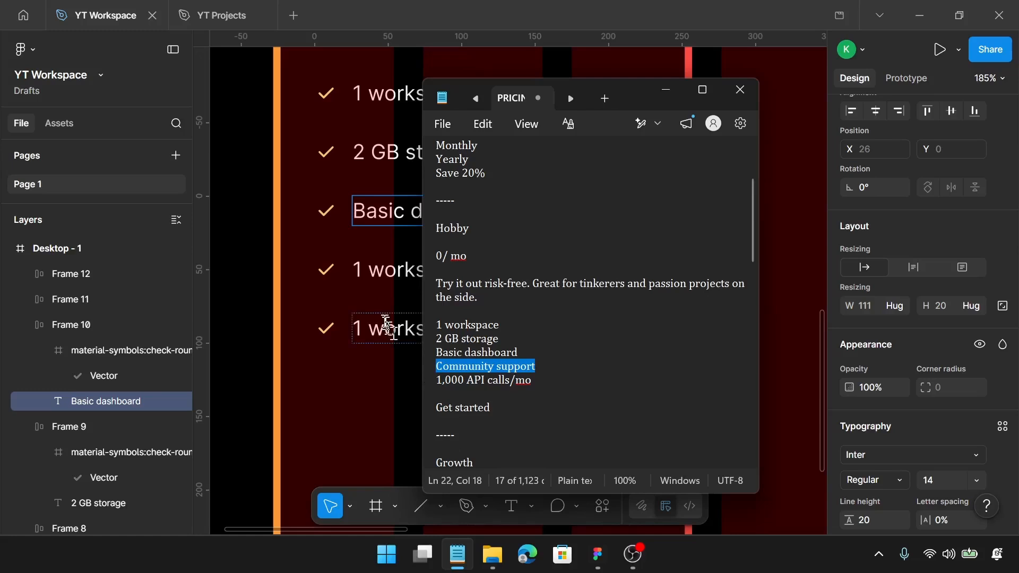
pyautogui.click(385, 274)
pyautogui.doubleClick(385, 273)
pyautogui.hotkey('ctrl', 'a')
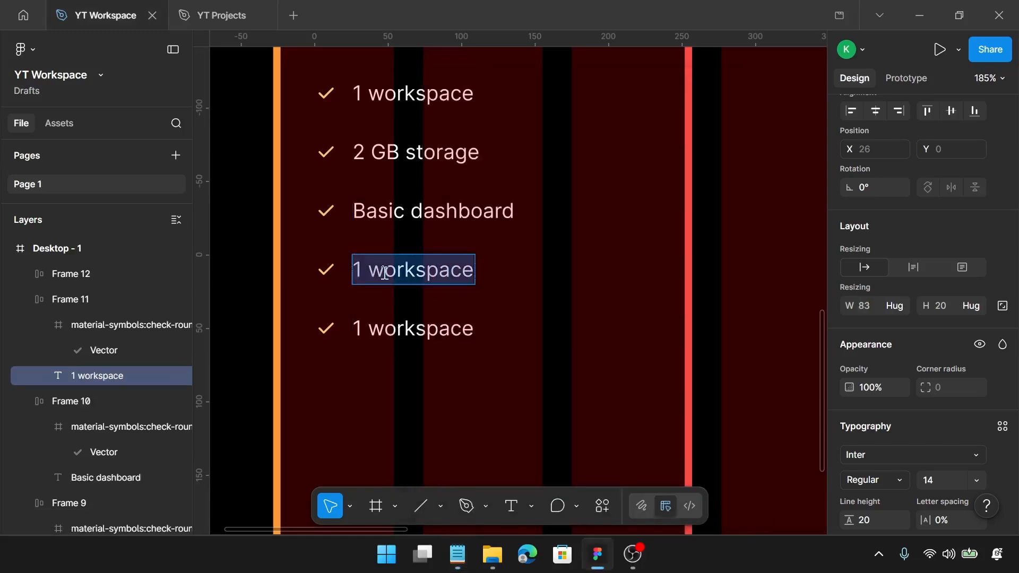
pyautogui.hotkey('ctrl', 'v')
# Replace the fifth feature row's text with "1,000 API calls/mo" copied from the pricing notes
pyautogui.click(469, 566)
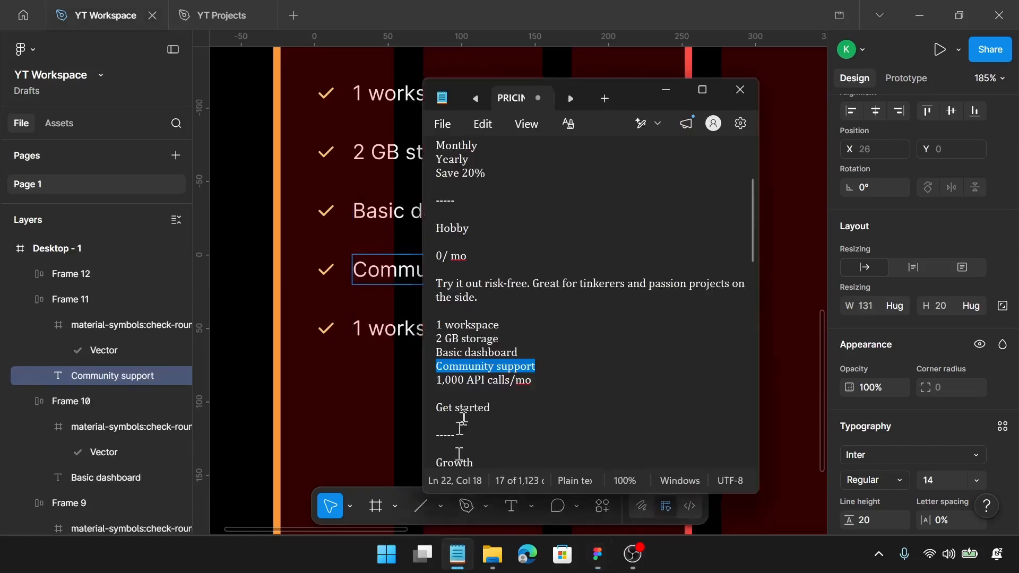
pyautogui.moveTo(532, 380); pyautogui.dragTo(426, 389)
pyautogui.hotkey('ctrl', 'c')
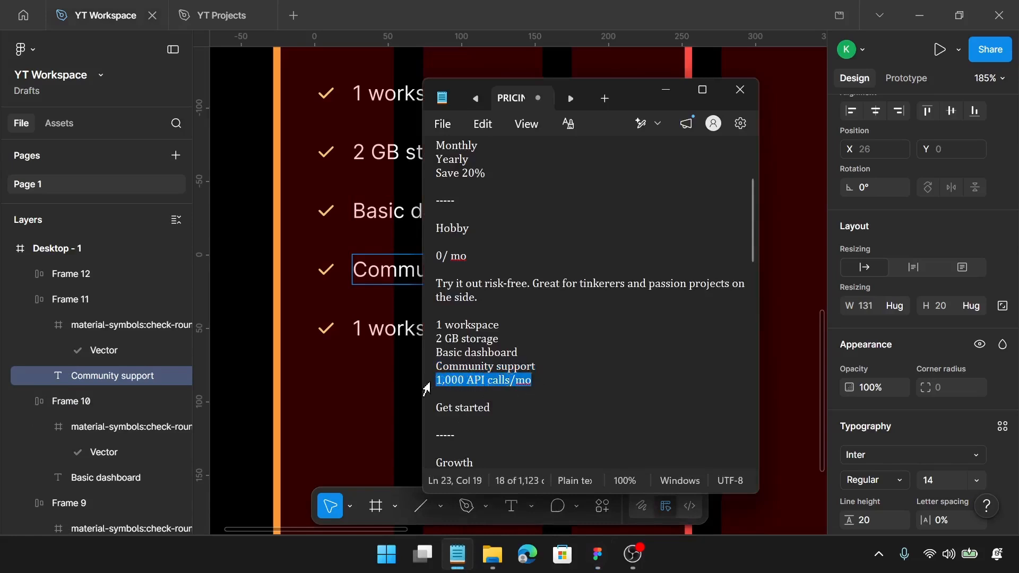
pyautogui.doubleClick(390, 328)
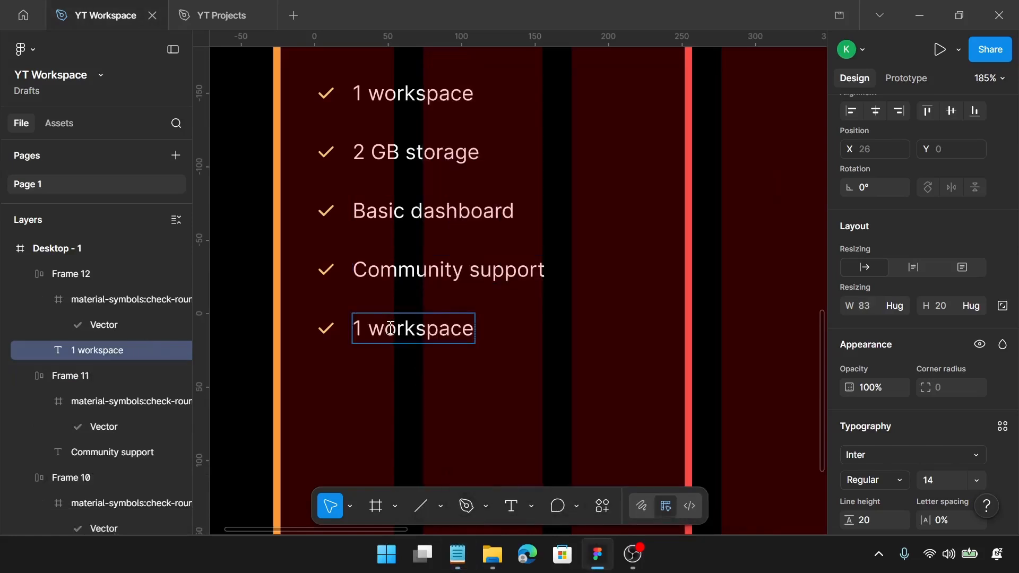
pyautogui.hotkey('ctrl', 'a')
pyautogui.hotkey('ctrl', 'v')
pyautogui.press('Escape')
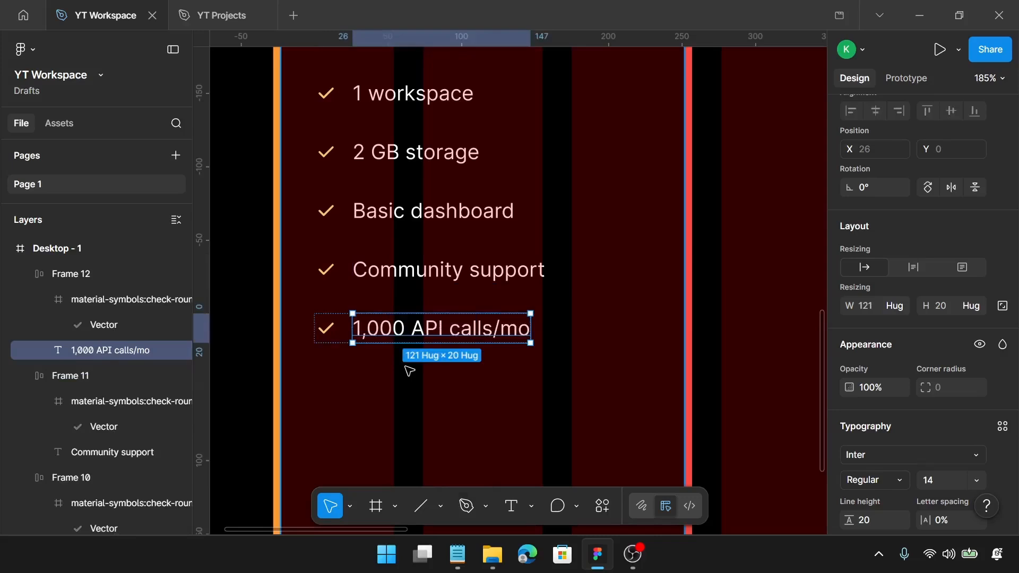
# Add a "Get started" text layer inside the Hobby card near its lower edge, below the feature list
pyautogui.click(409, 370)
pyautogui.scroll(-3, 409, 370)
pyautogui.scroll(-2, 409, 371)
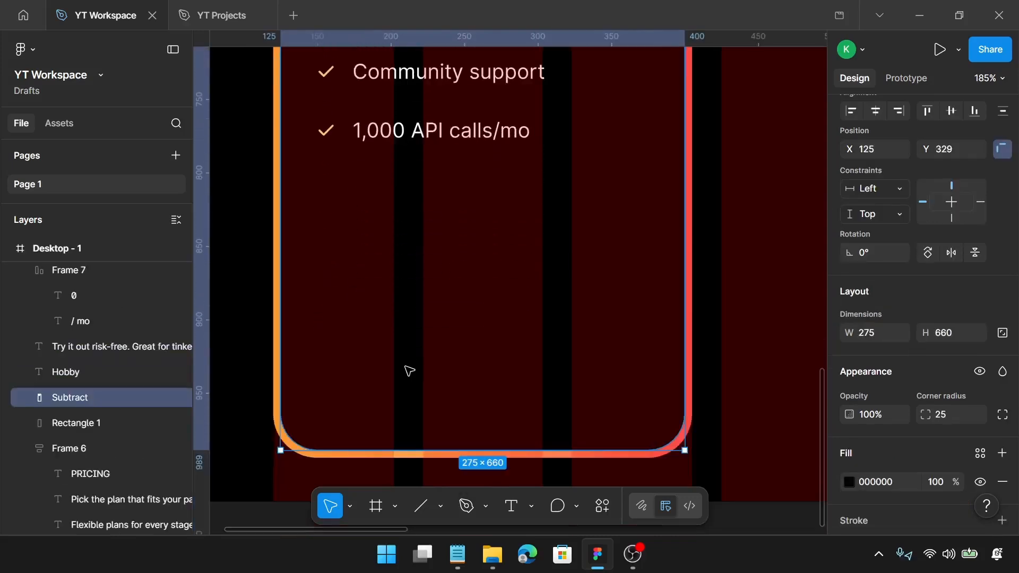
pyautogui.scroll(-2, 409, 370)
pyautogui.scroll(2, 497, 384)
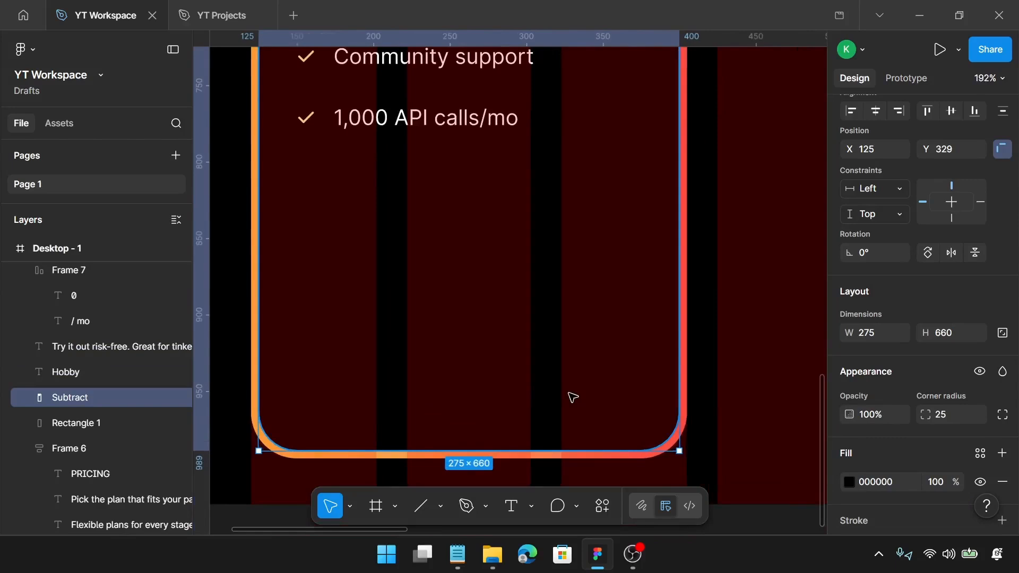
pyautogui.press('t')
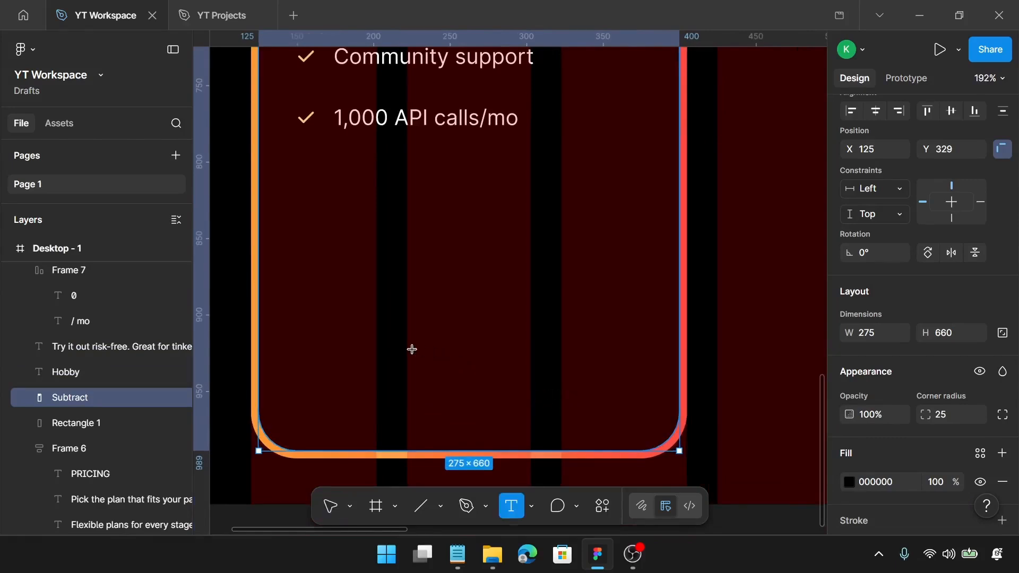
pyautogui.click(434, 369)
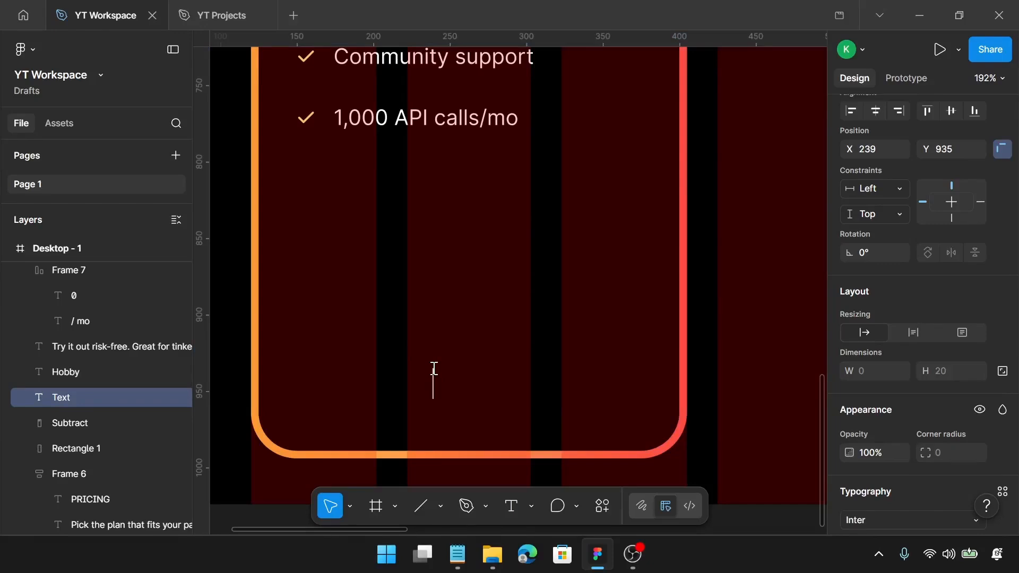
pyautogui.write('Gey')
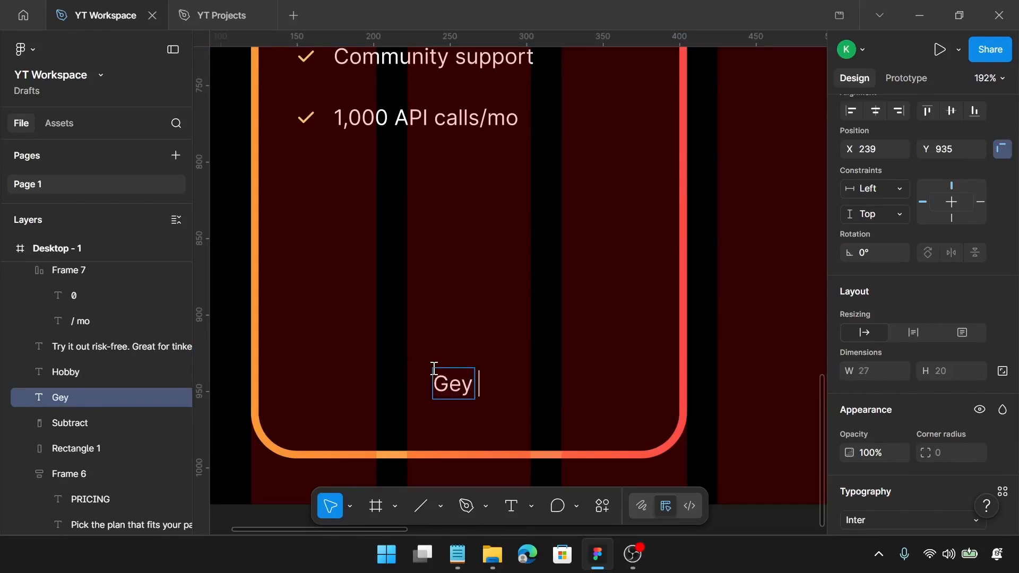
pyautogui.press('BackSpace')
pyautogui.write('t starte')
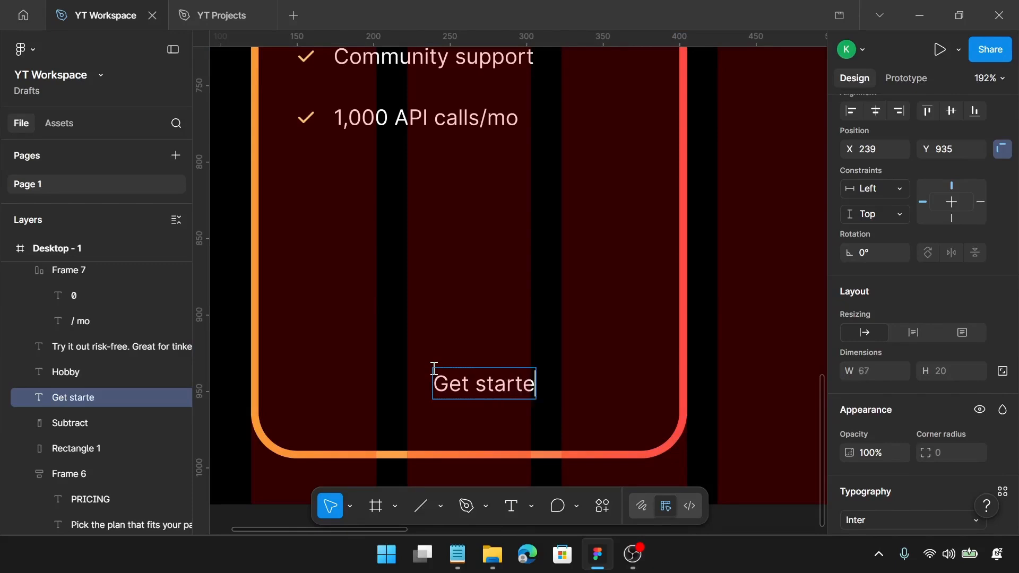
pyautogui.write('d')
pyautogui.press('Escape')
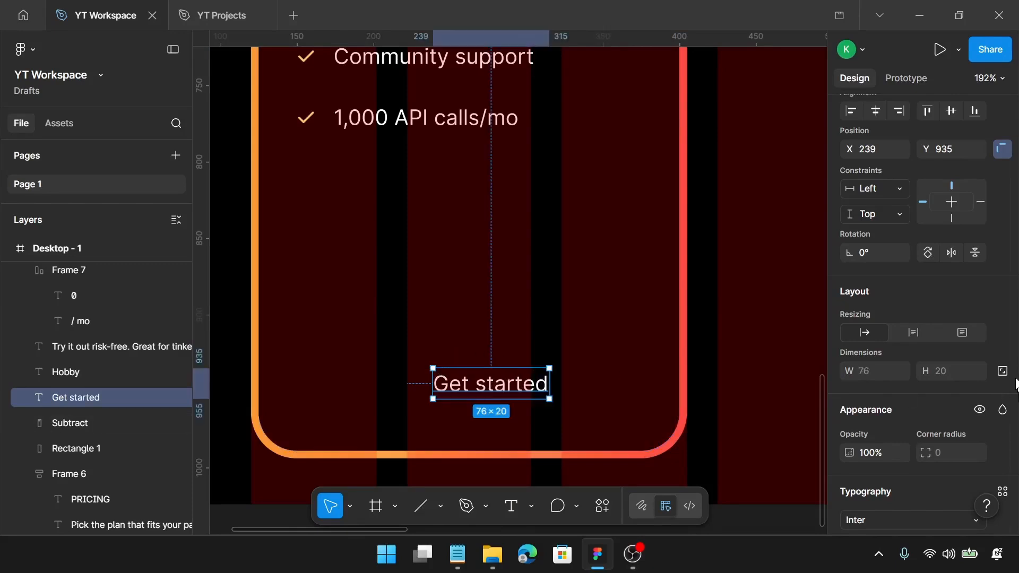
# Set the "Get started" text's font to Space Grotesk Medium
pyautogui.scroll(-6, 1008, 383)
pyautogui.click(902, 208)
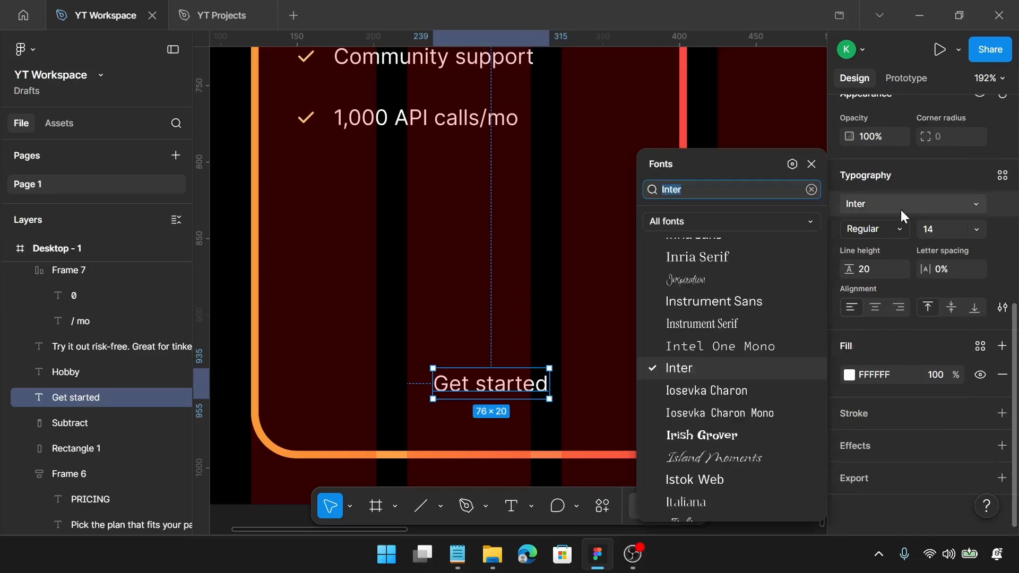
pyautogui.write('spa')
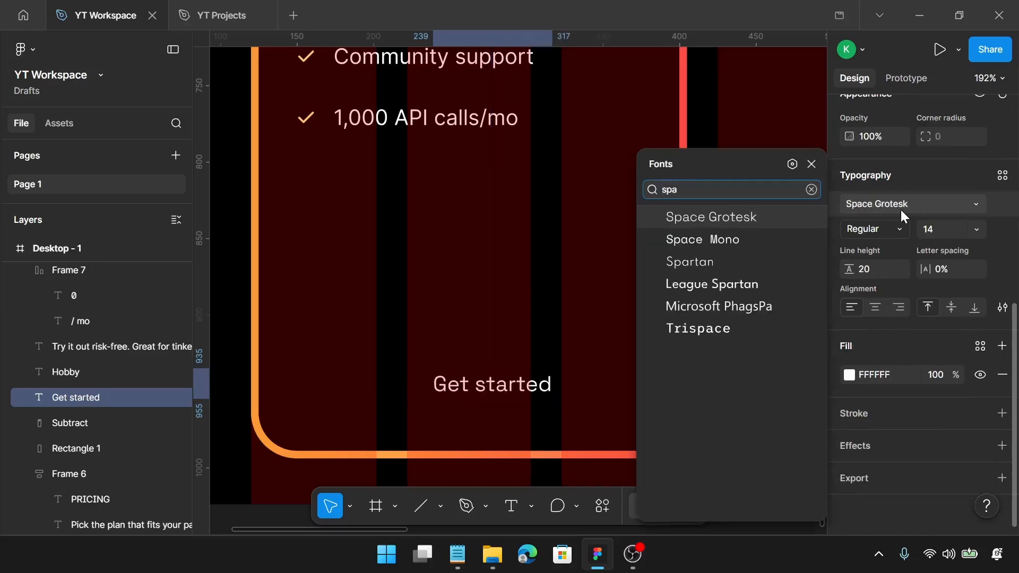
pyautogui.click(752, 215)
pyautogui.click(888, 227)
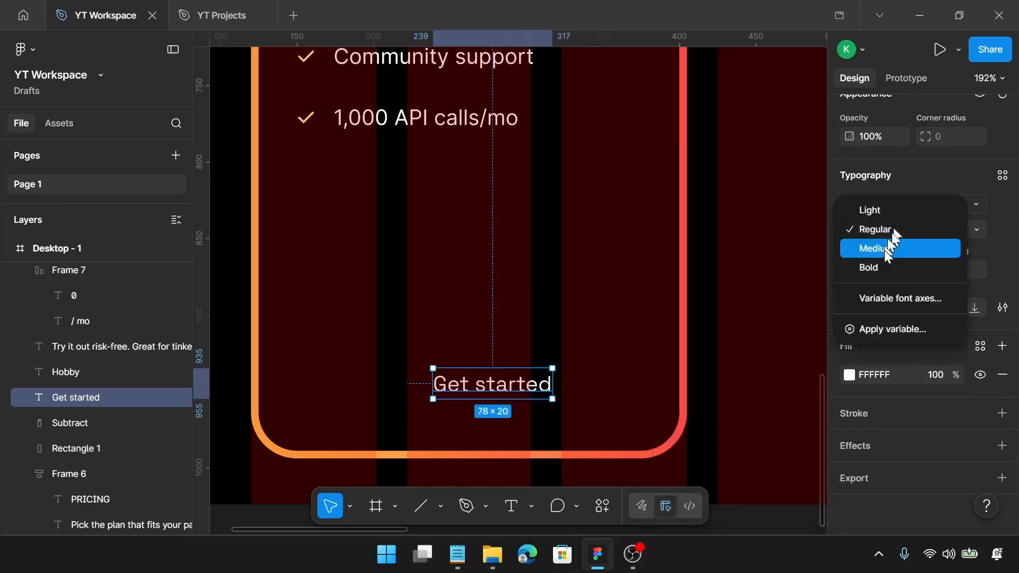
pyautogui.click(884, 250)
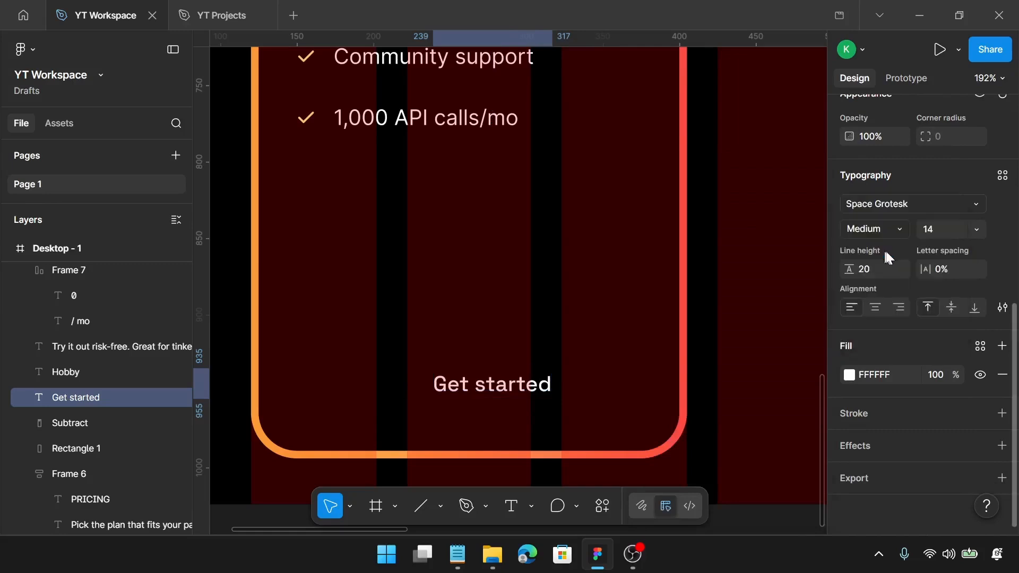
# Set the "Get started" text to size 16 with line height 24, and move it slightly up and left to about X 227, Y 923
pyautogui.click(931, 228)
pyautogui.write('16')
pyautogui.press('Return')
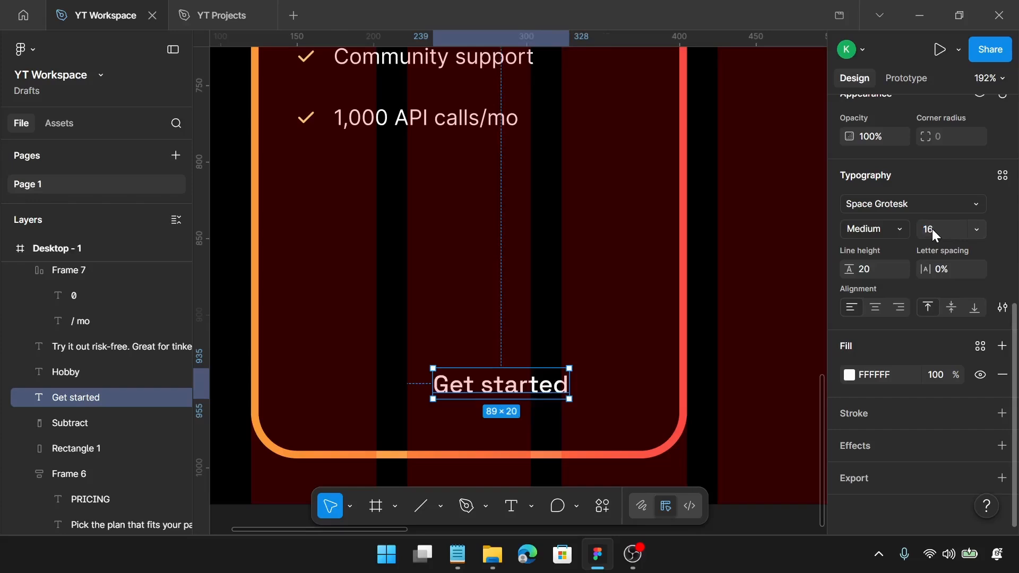
pyautogui.click(866, 268)
pyautogui.write('24')
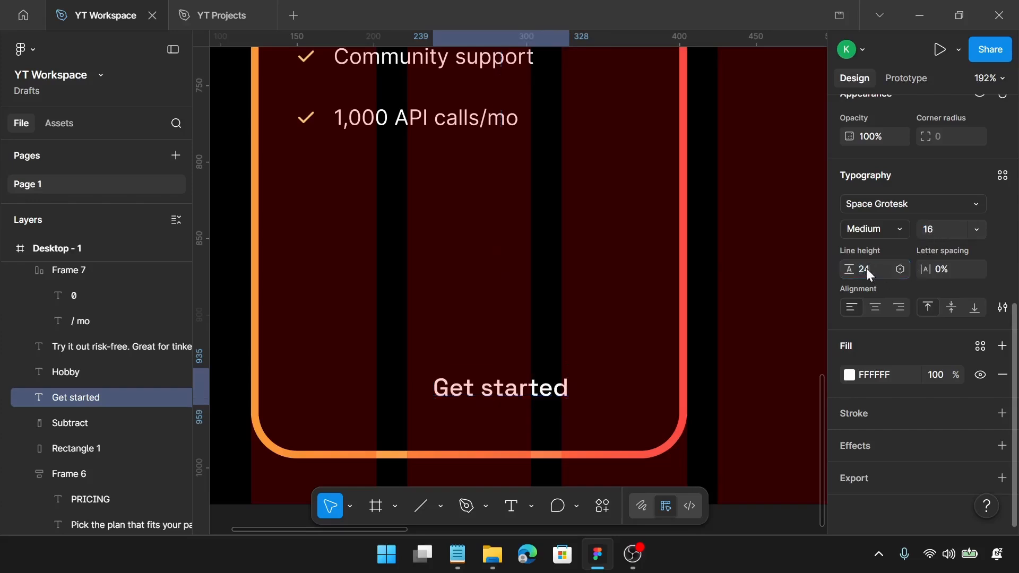
pyautogui.press('Return')
pyautogui.moveTo(496, 395); pyautogui.dragTo(480, 377)
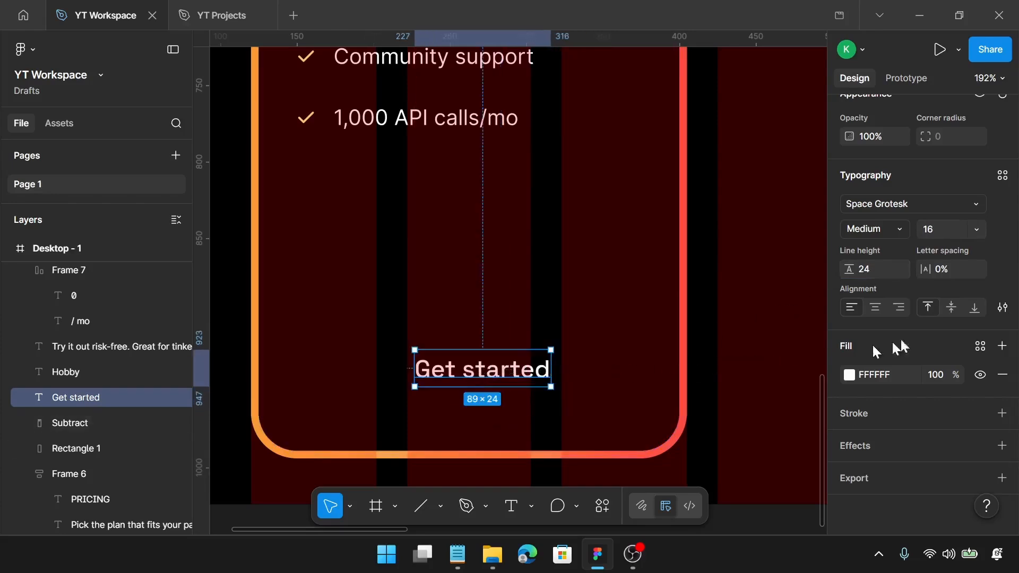
# Wrap the "Get started" text in an auto layout frame with a vertical padding of 6
pyautogui.click(1002, 347)
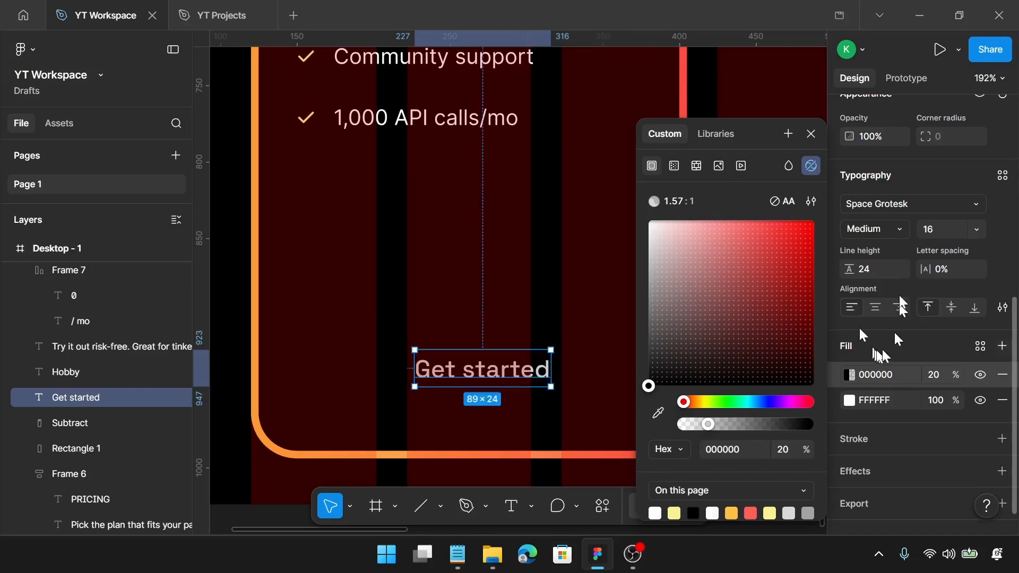
pyautogui.click(1002, 374)
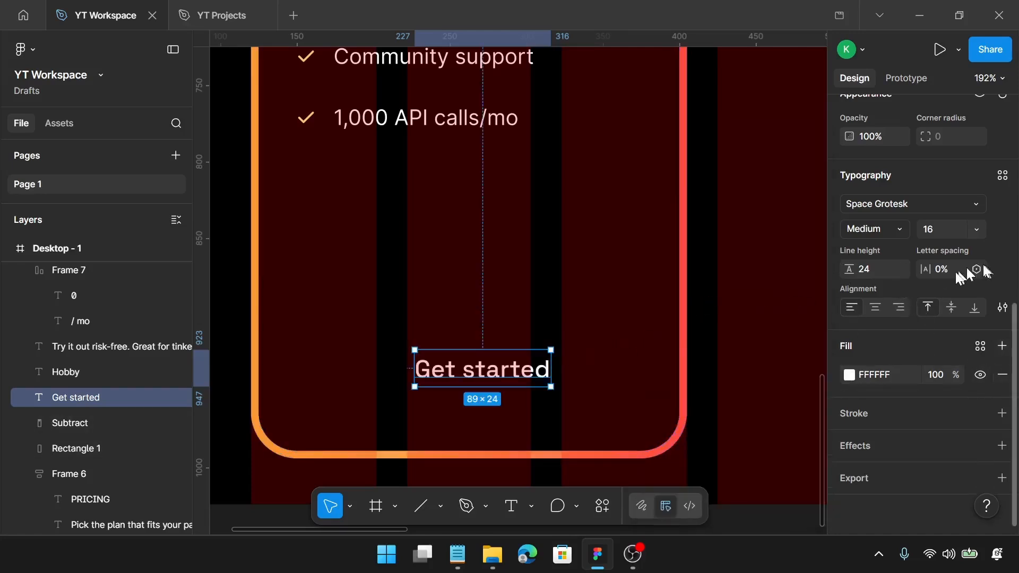
pyautogui.hotkey('shift', 'a')
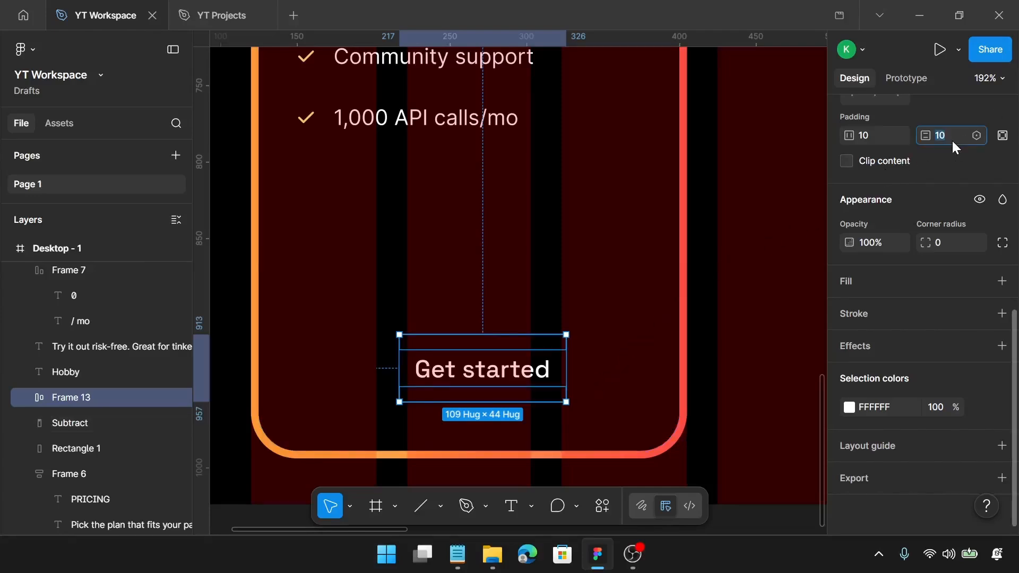
pyautogui.press('Return')
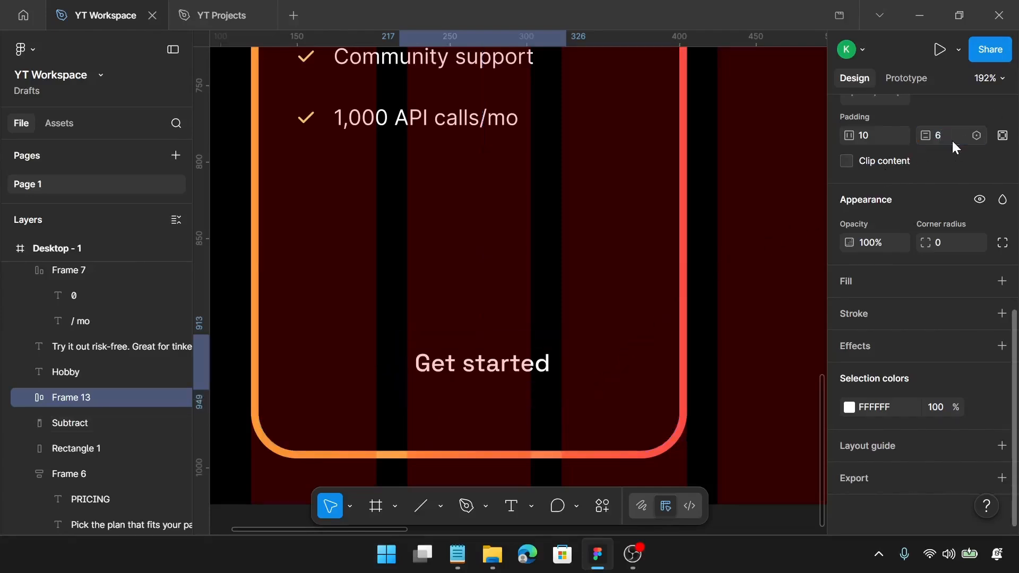
# Copy the properties of the card's gradient border rectangle and apply them to the "Get started" frame
pyautogui.click(680, 335)
pyautogui.click(687, 332)
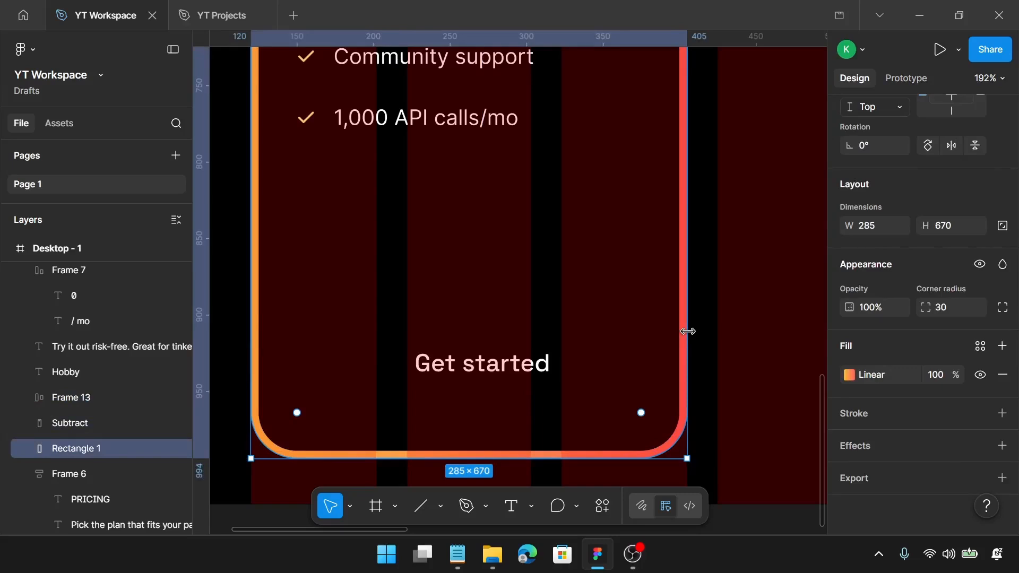
pyautogui.hotkey('ctrl', 'alt', 'c')
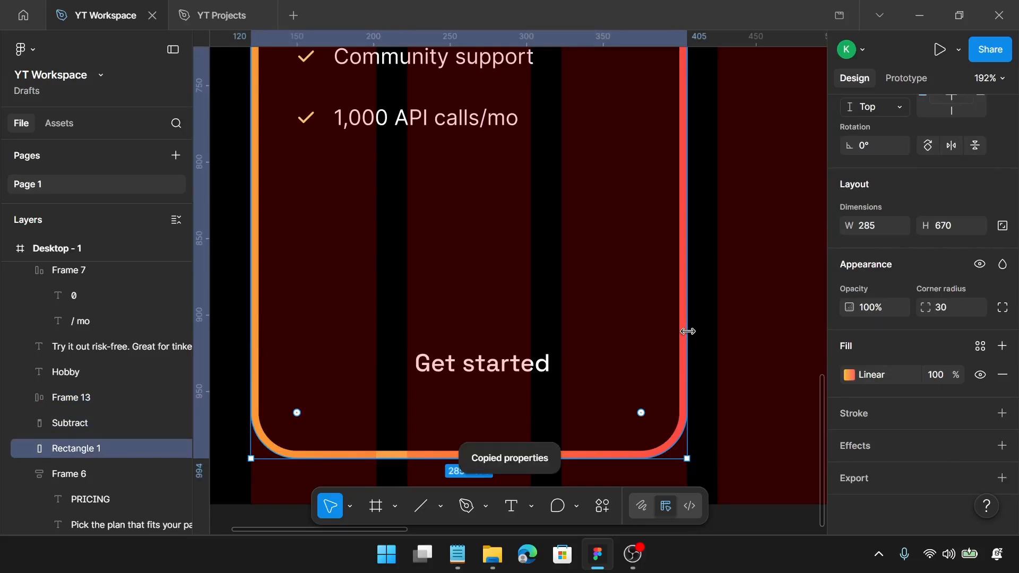
pyautogui.click(485, 362)
pyautogui.hotkey('ctrl', 'alt', 'v')
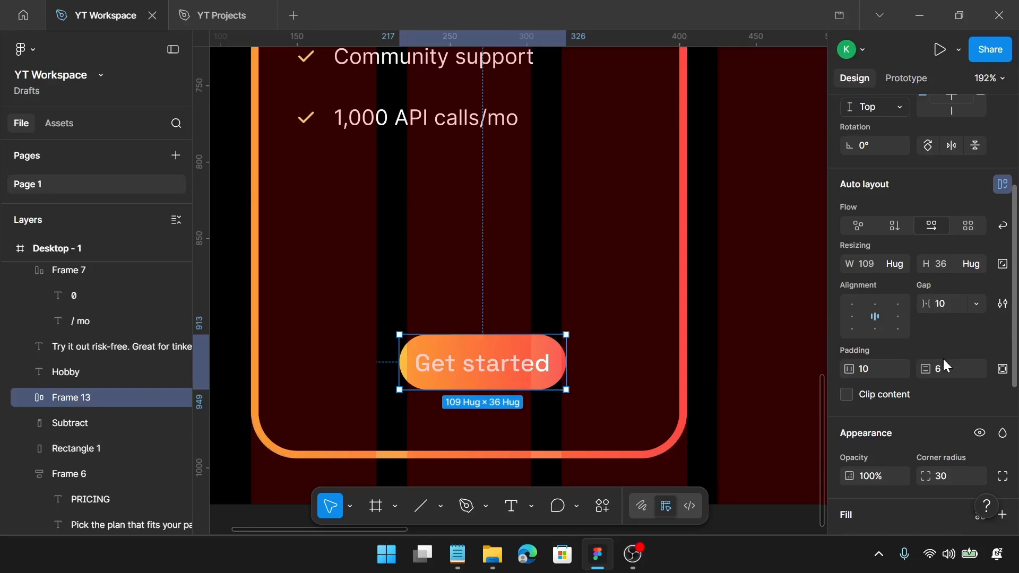
# Set the "Get started" button frame's corner radius to 12
pyautogui.scroll(-3, 942, 357)
pyautogui.click(952, 398)
pyautogui.write('12')
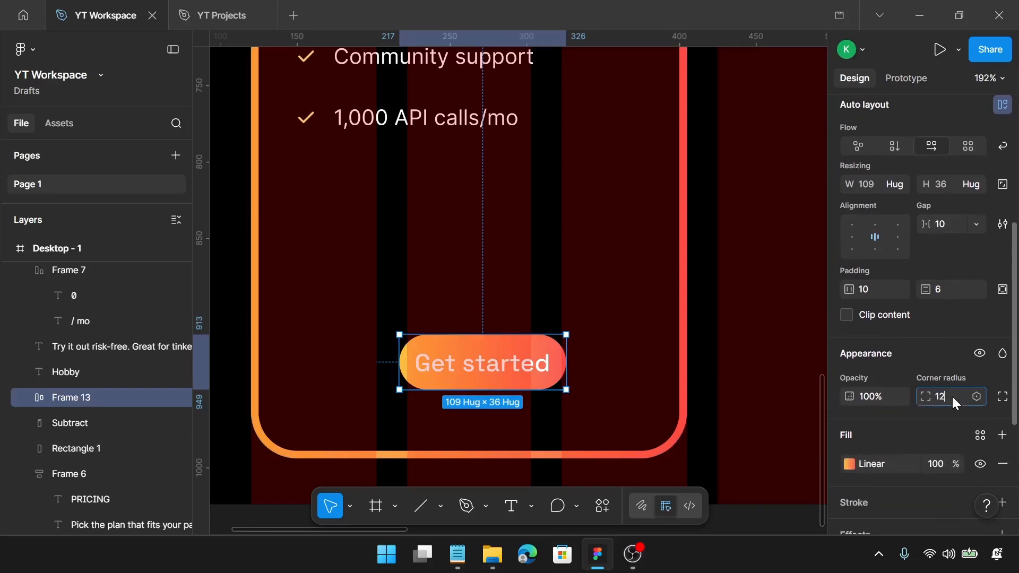
pyautogui.press('Return')
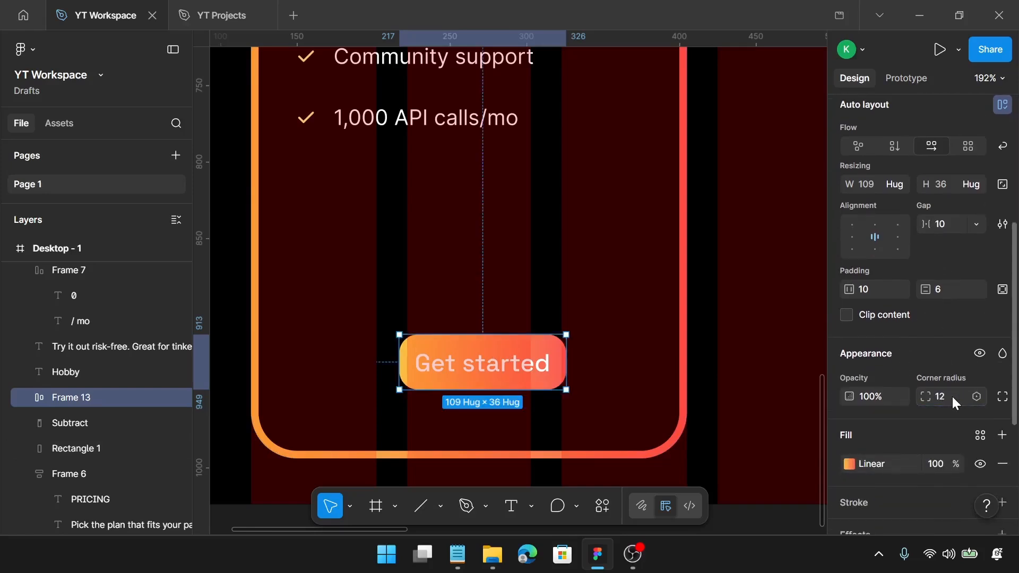
# Change the "Get started" text's fill from white to a very dark colour that contrasts with the gradient button
pyautogui.click(511, 367)
pyautogui.scroll(-3, 862, 395)
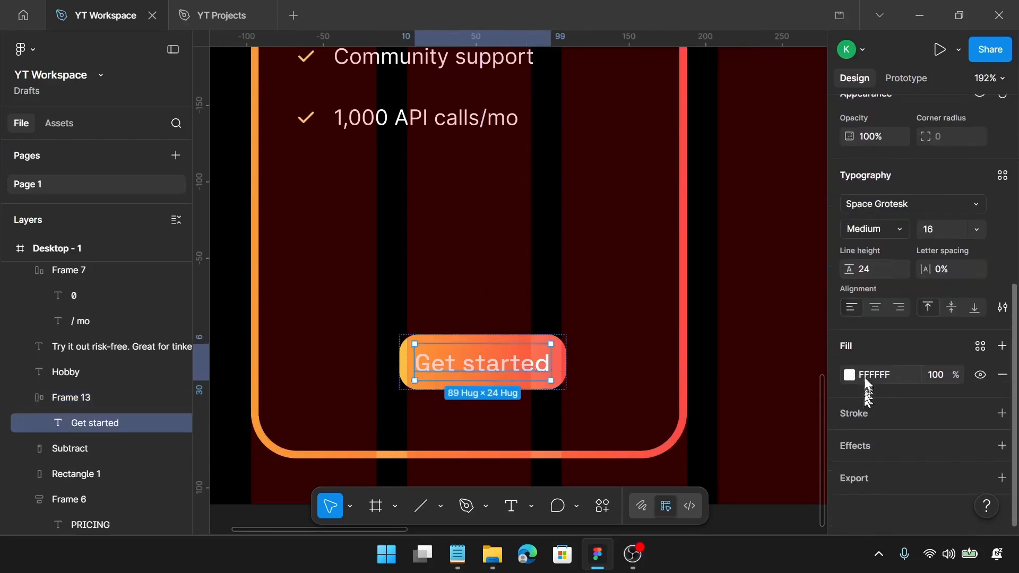
pyautogui.click(850, 375)
pyautogui.moveTo(781, 380); pyautogui.dragTo(539, 431)
pyautogui.click(539, 431)
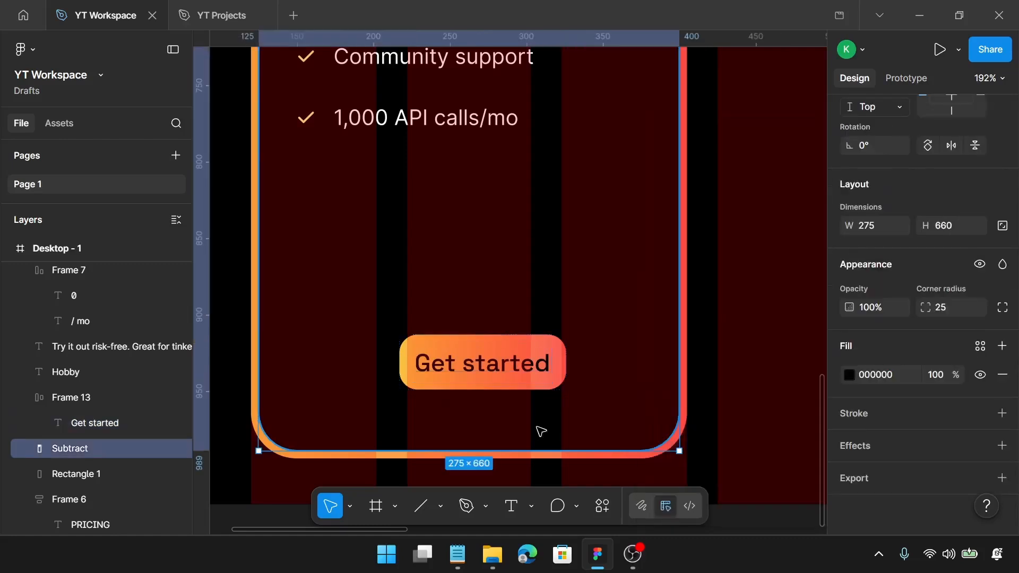
# Move the "Get started" button down, centred in the card and 30 px above the inner panel's lower edge
pyautogui.scroll(-3, 539, 431)
pyautogui.click(519, 380)
pyautogui.moveTo(520, 380); pyautogui.dragTo(512, 401)
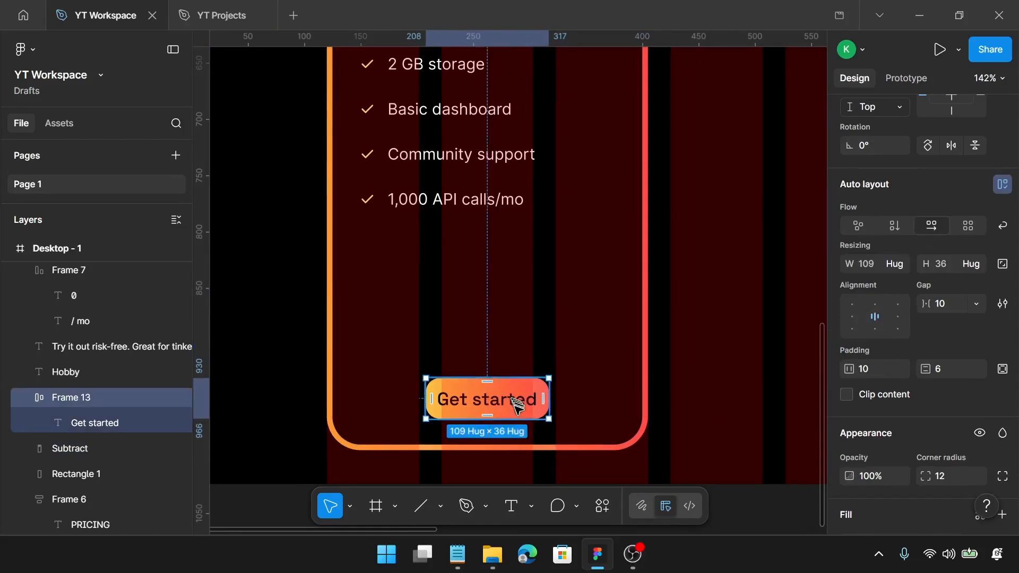
pyautogui.press('alt')
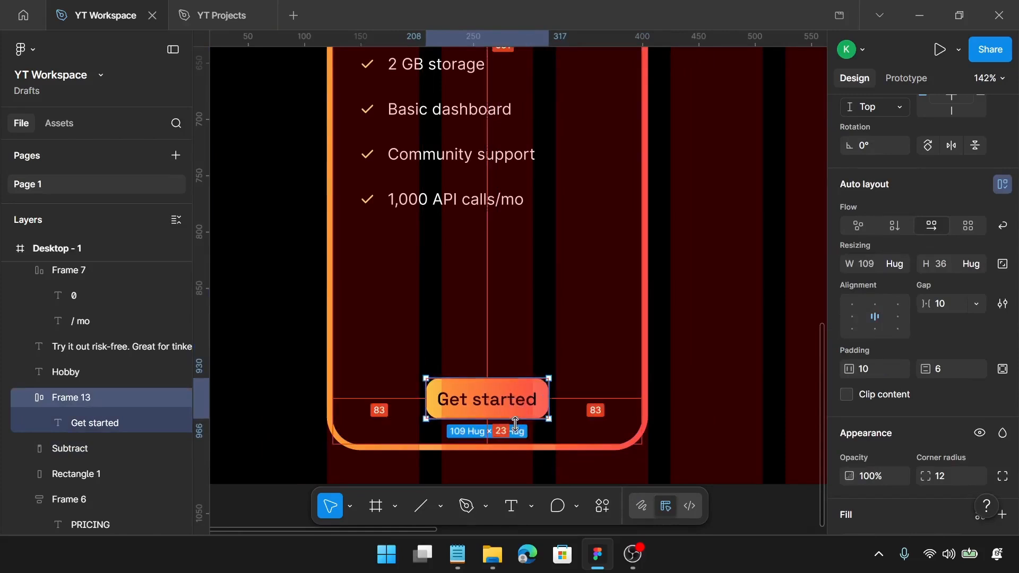
pyautogui.press('Up')
pyautogui.press('Up')
pyautogui.press('Up')
pyautogui.press('Up')
pyautogui.press('Up')
pyautogui.press('Up')
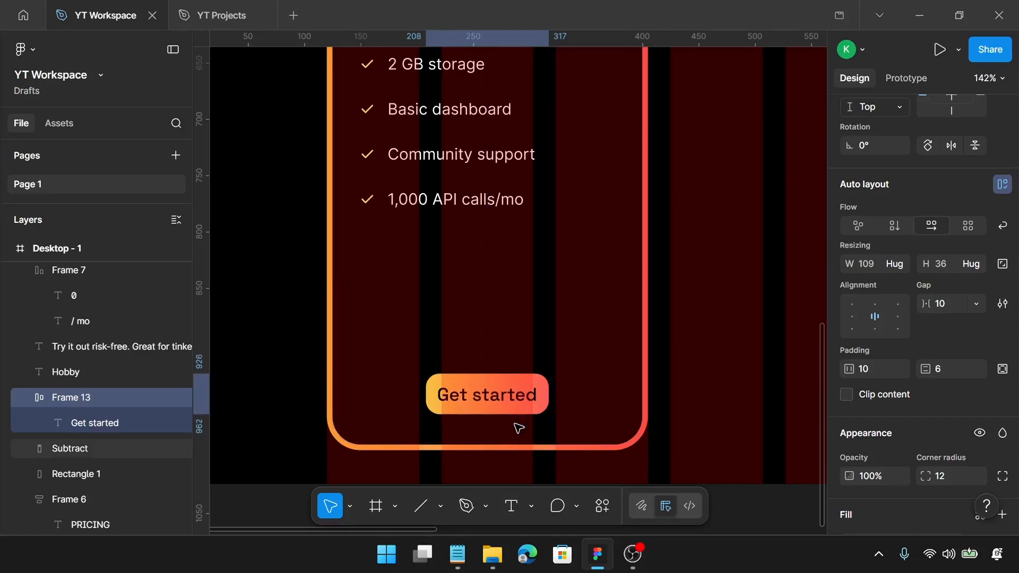
pyautogui.press('Up')
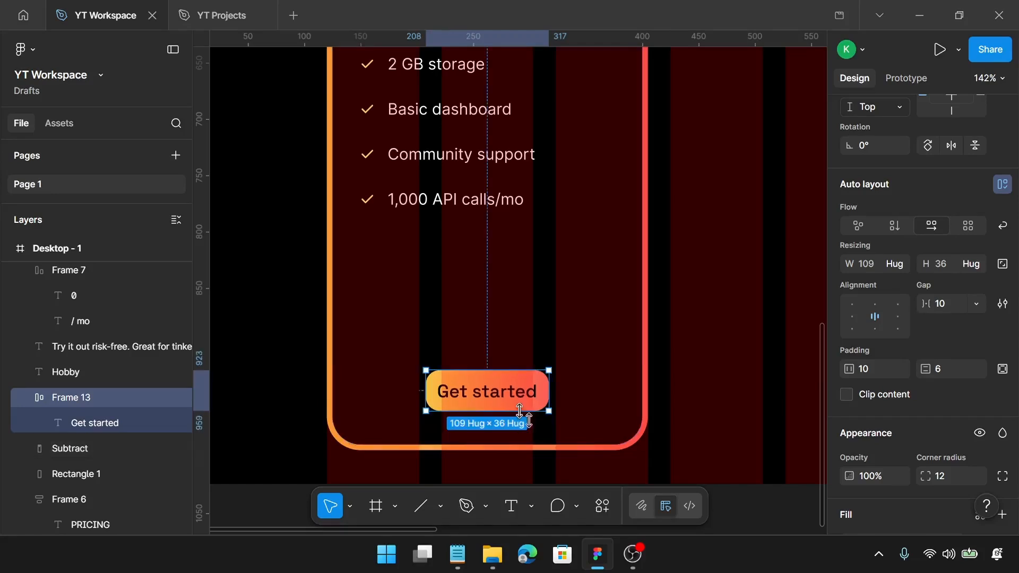
pyautogui.press('alt')
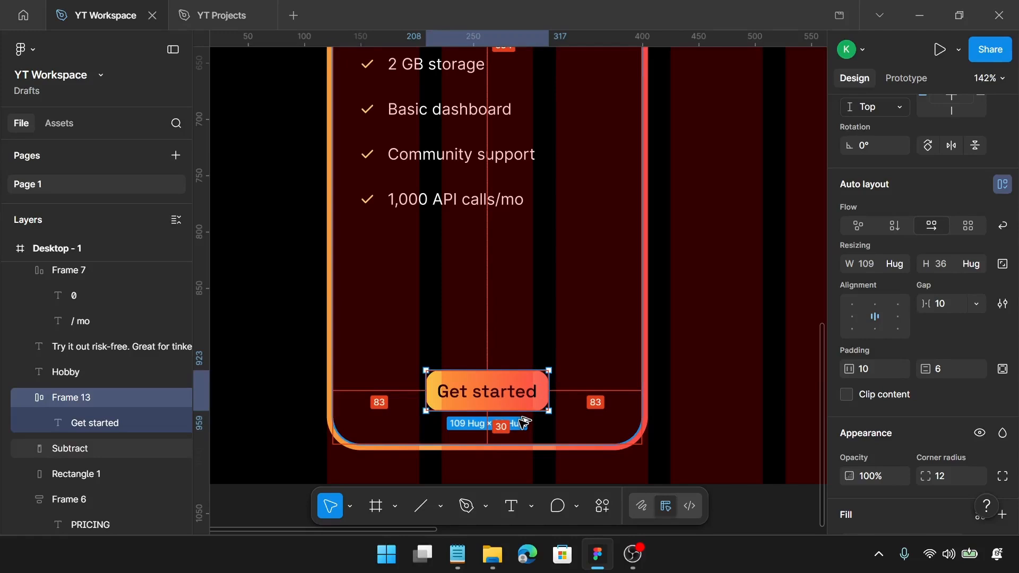
# Group all elements of the Hobby card, including its border, texts, feature list and button
pyautogui.scroll(-6, 524, 422)
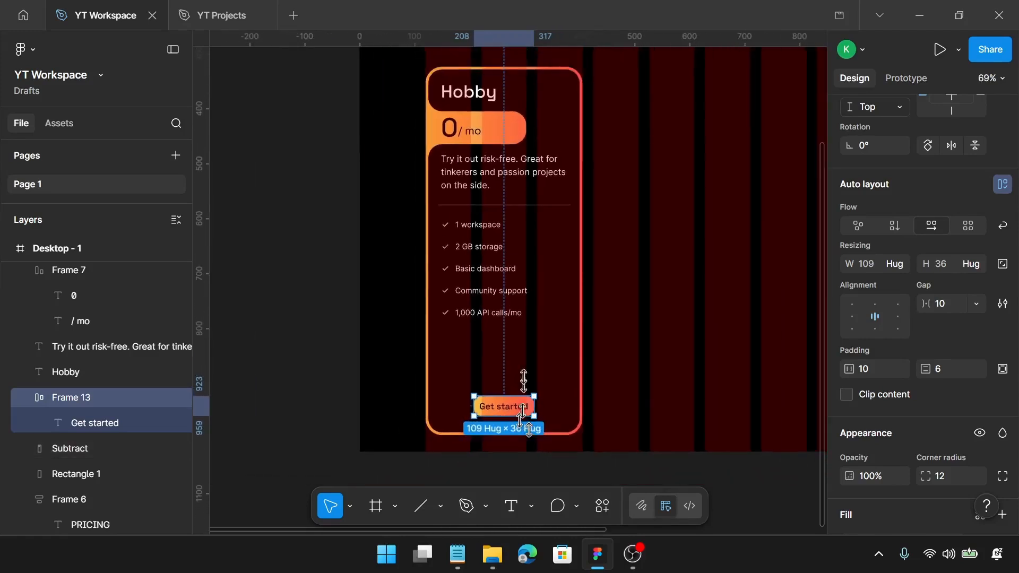
pyautogui.scroll(1, 518, 300)
pyautogui.scroll(-1, 518, 300)
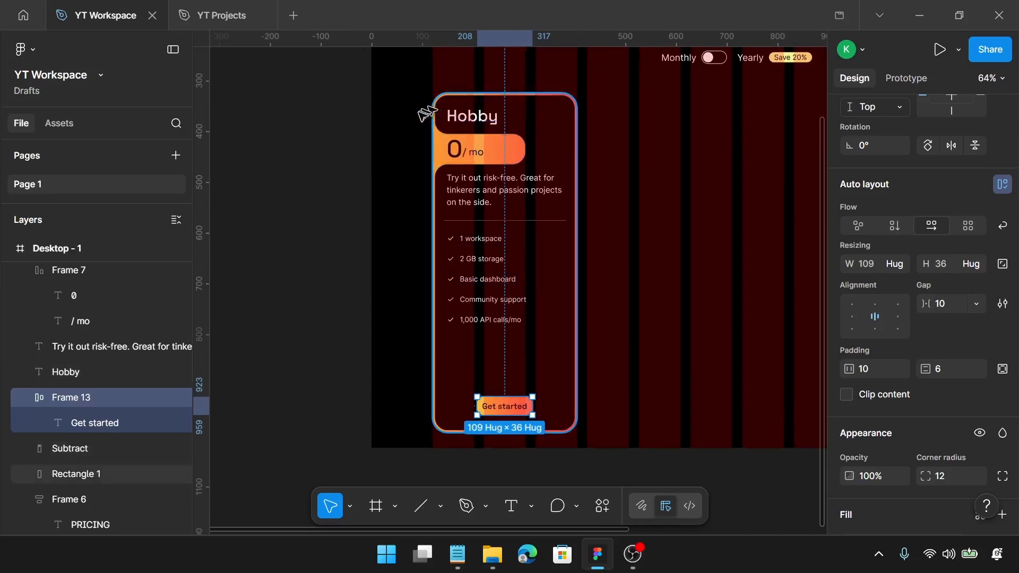
pyautogui.moveTo(427, 83); pyautogui.dragTo(591, 445)
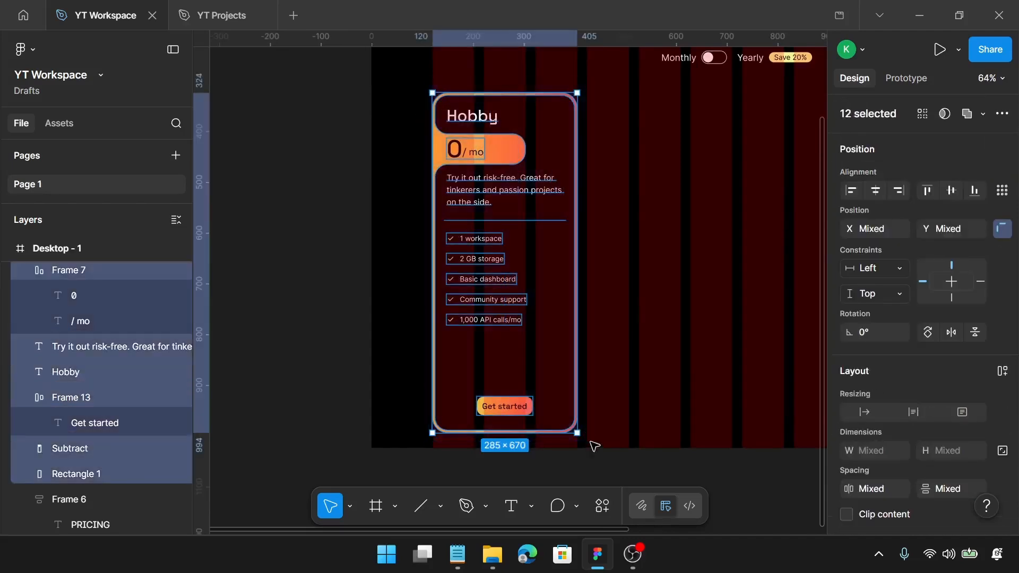
pyautogui.hotkey('ctrl', 'g')
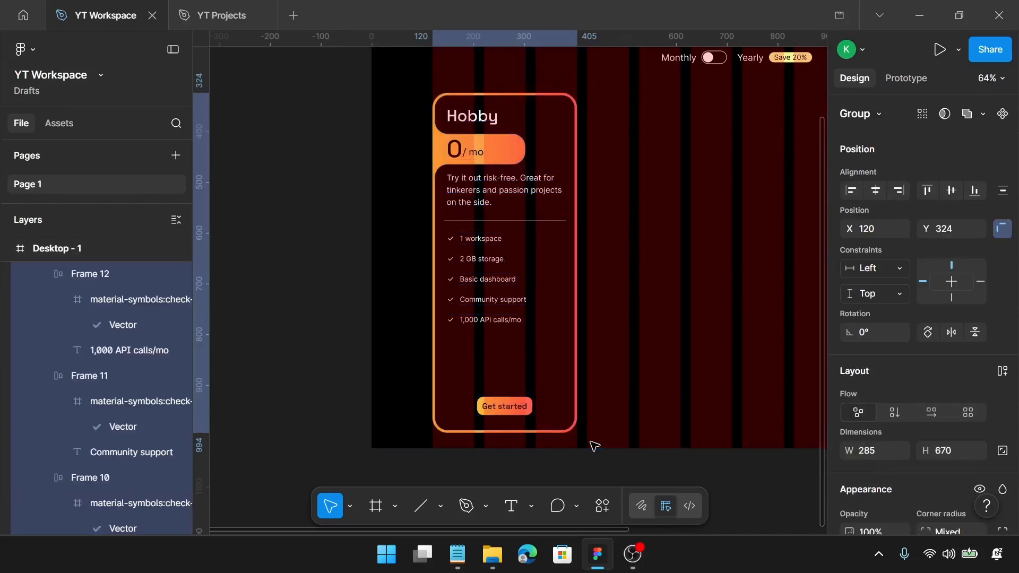
# Make three copies of the Hobby card group in a row at X 425, 730 and 1035, keeping Y at 324
pyautogui.hscroll(5, 592, 441)
pyautogui.scroll(1, 586, 427)
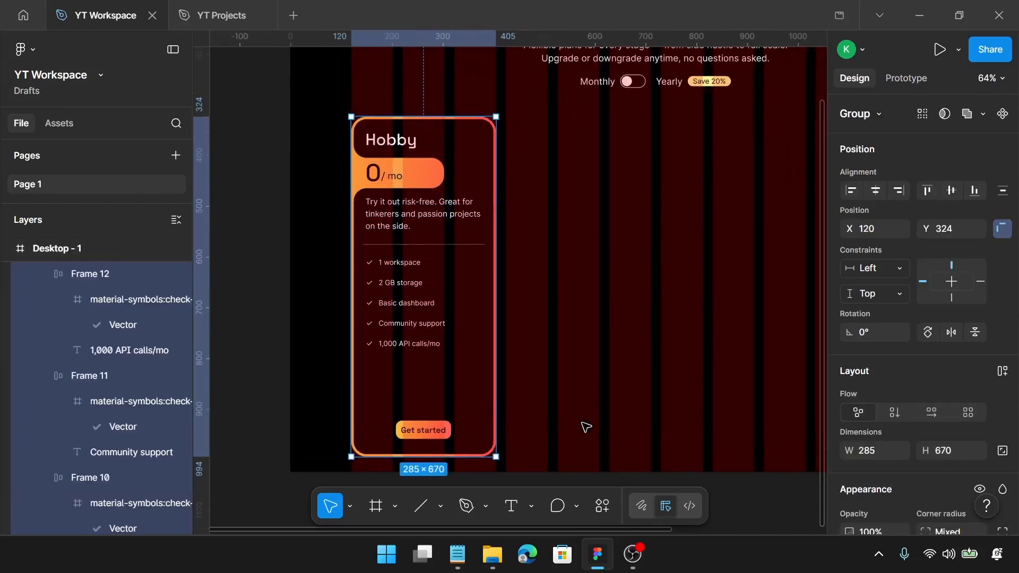
pyautogui.moveTo(396, 245); pyautogui.dragTo(546, 263)
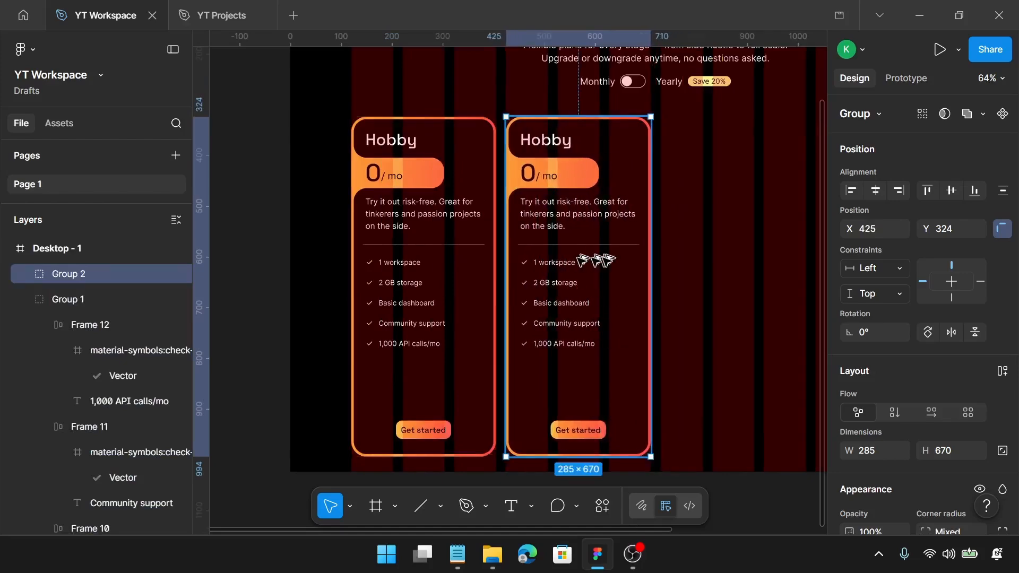
pyautogui.hotkey('ctrl', 'd')
pyautogui.hscroll(5, 707, 265)
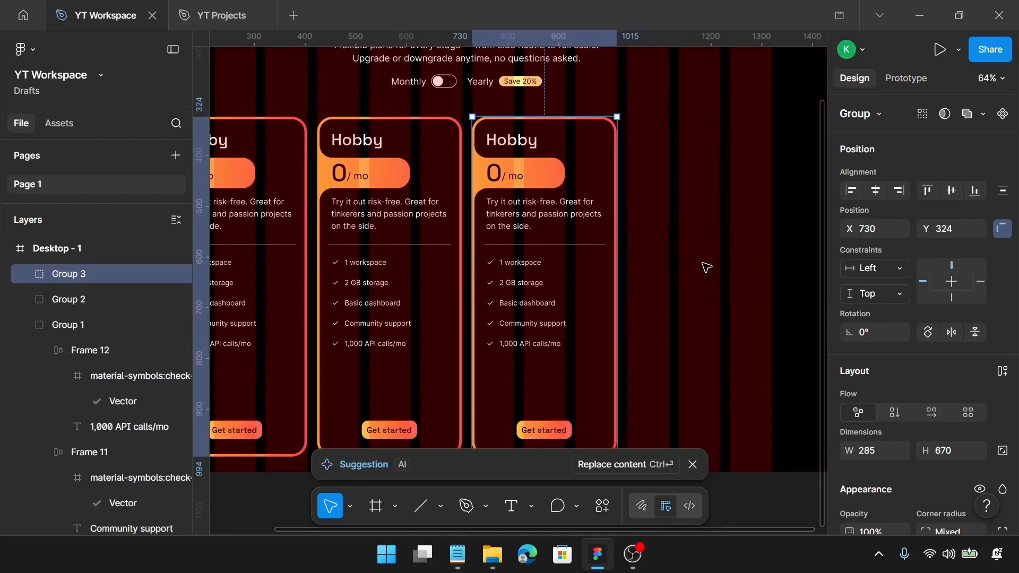
pyautogui.moveTo(524, 259); pyautogui.dragTo(673, 234)
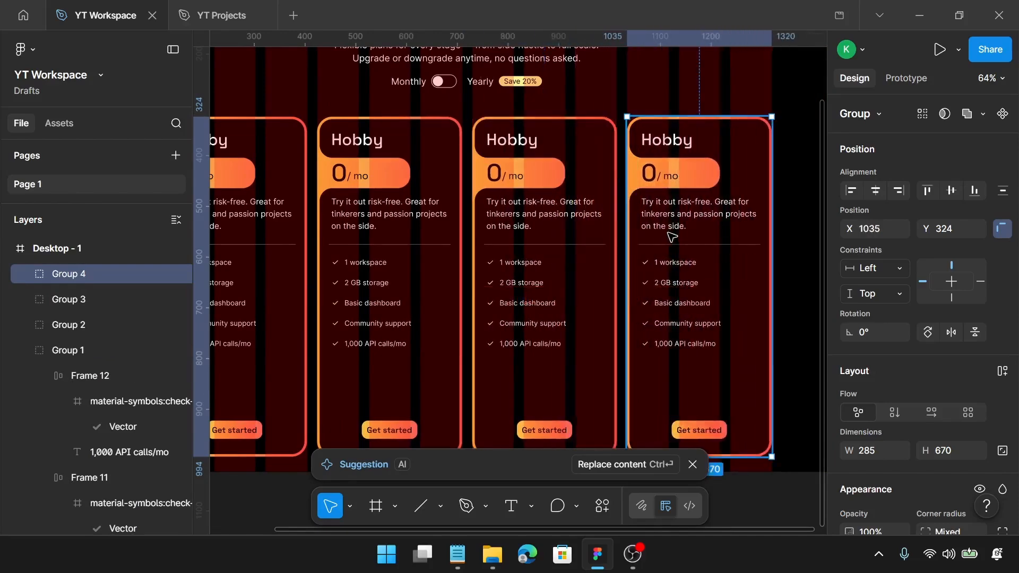
# Copy "Growth" from the Notepad pricing notes and replace the second card's title with it
pyautogui.scroll(-3, 595, 246)
pyautogui.scroll(4, 416, 173)
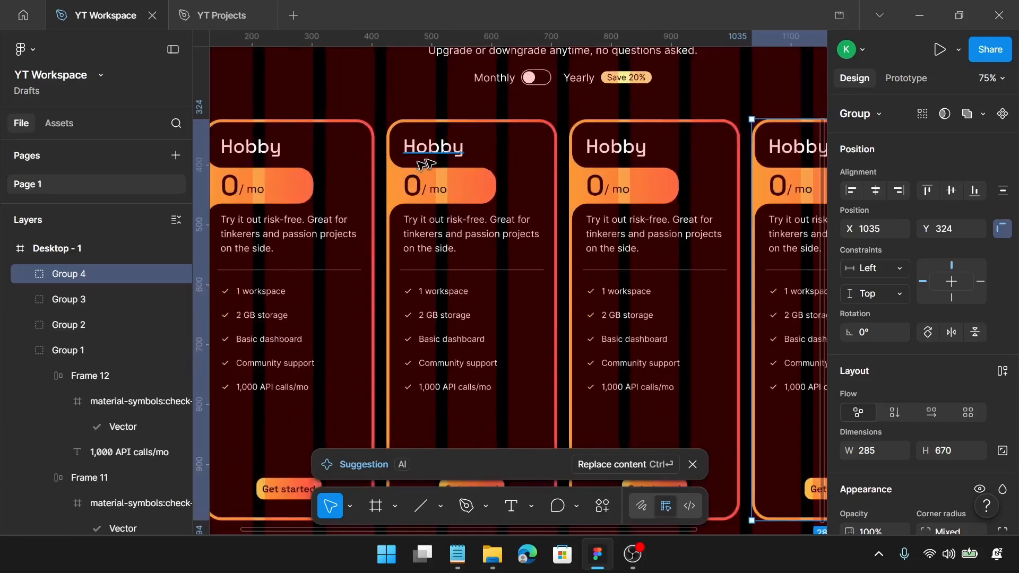
pyautogui.scroll(3, 424, 164)
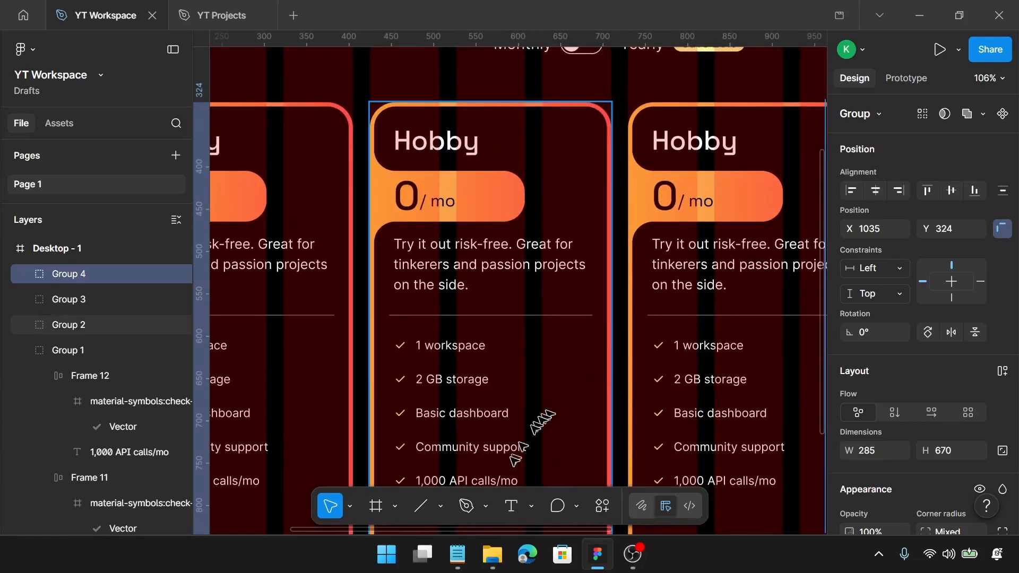
pyautogui.click(457, 554)
pyautogui.scroll(-1, 480, 393)
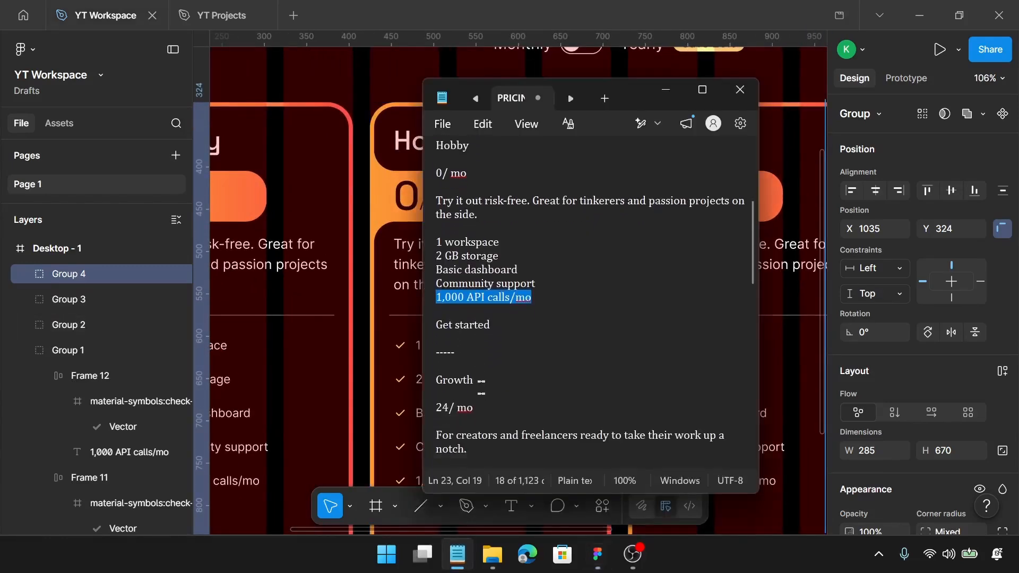
pyautogui.doubleClick(456, 380)
pyautogui.hotkey('ctrl', 'c')
pyautogui.click(371, 290)
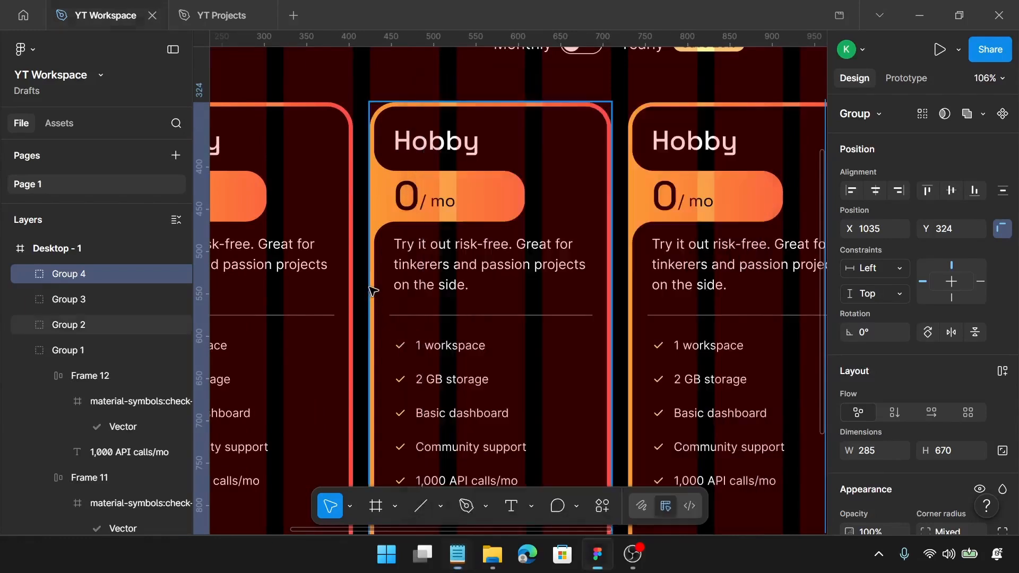
pyautogui.doubleClick(432, 145)
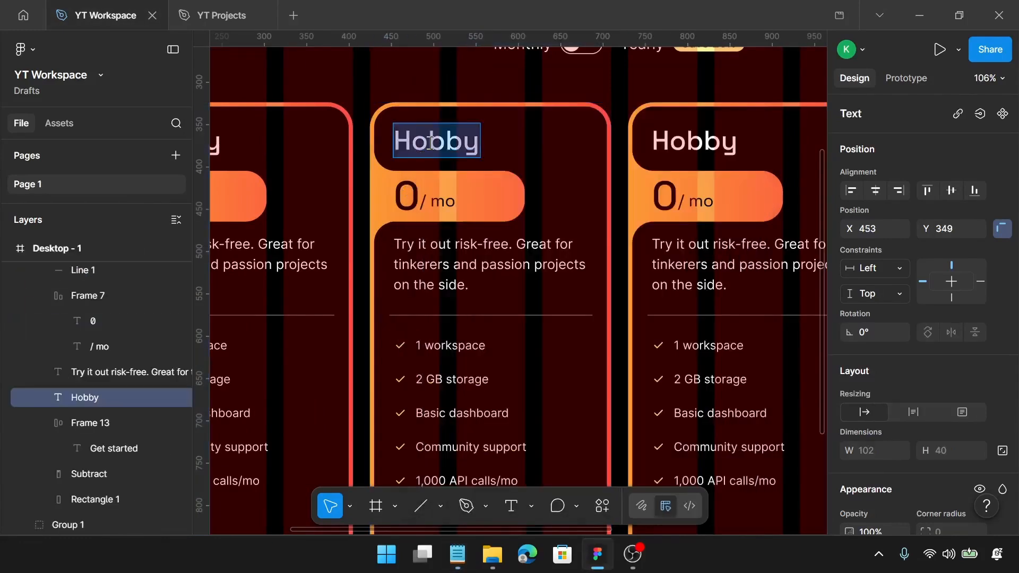
pyautogui.hotkey('ctrl', 'v')
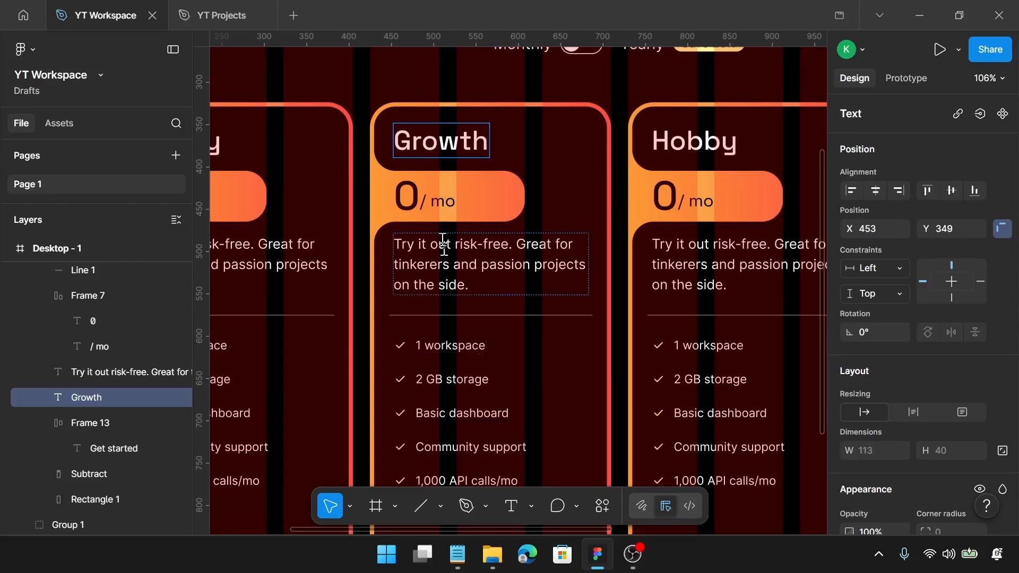
# Change the Growth card's price number to 24
pyautogui.click(420, 205)
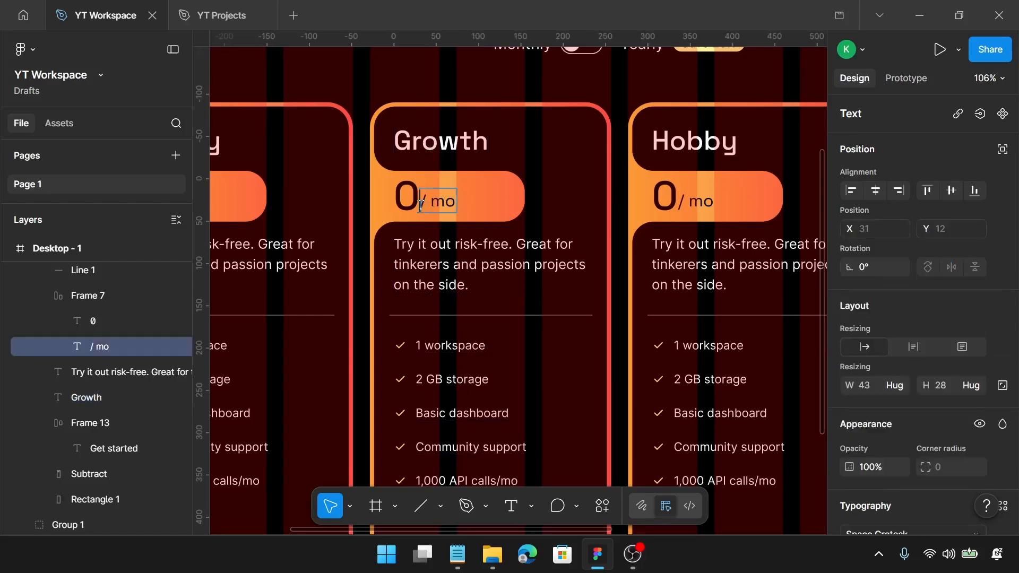
pyautogui.click(415, 195)
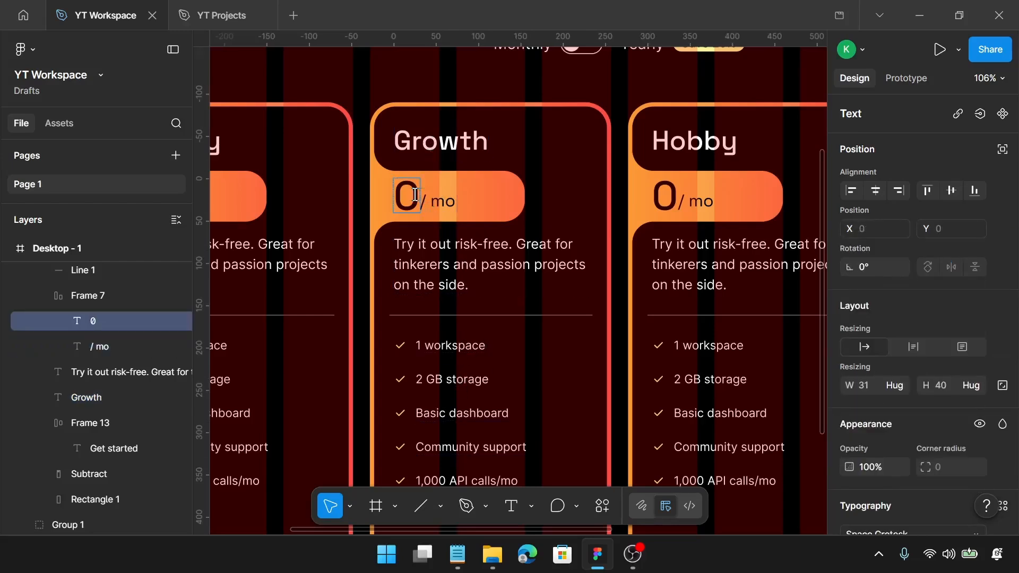
pyautogui.write('24')
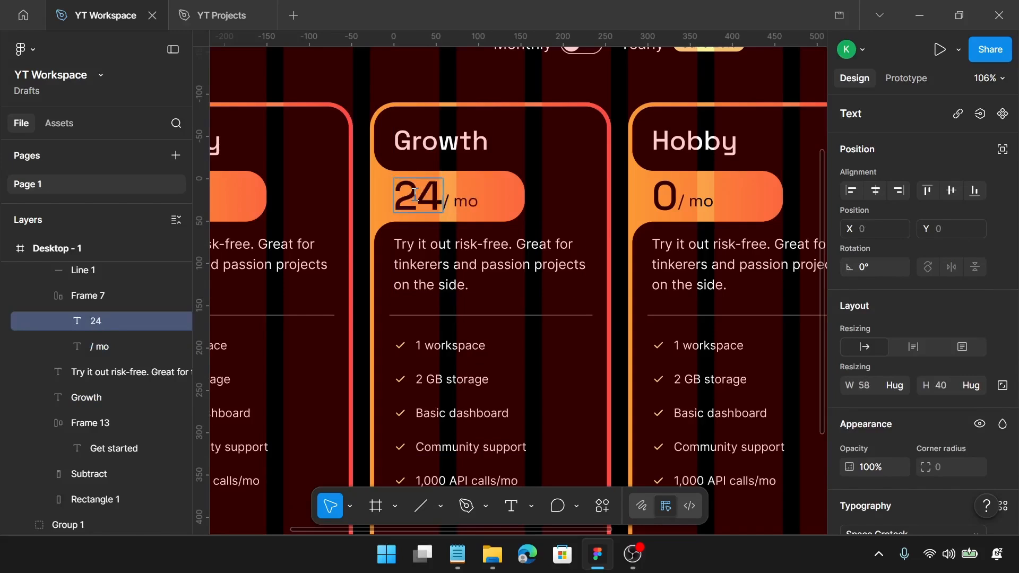
# Replace the Growth card's description with "For creators and freelancers ready to take their work up a notch." from the notes, without a trailing blank line
pyautogui.click(457, 552)
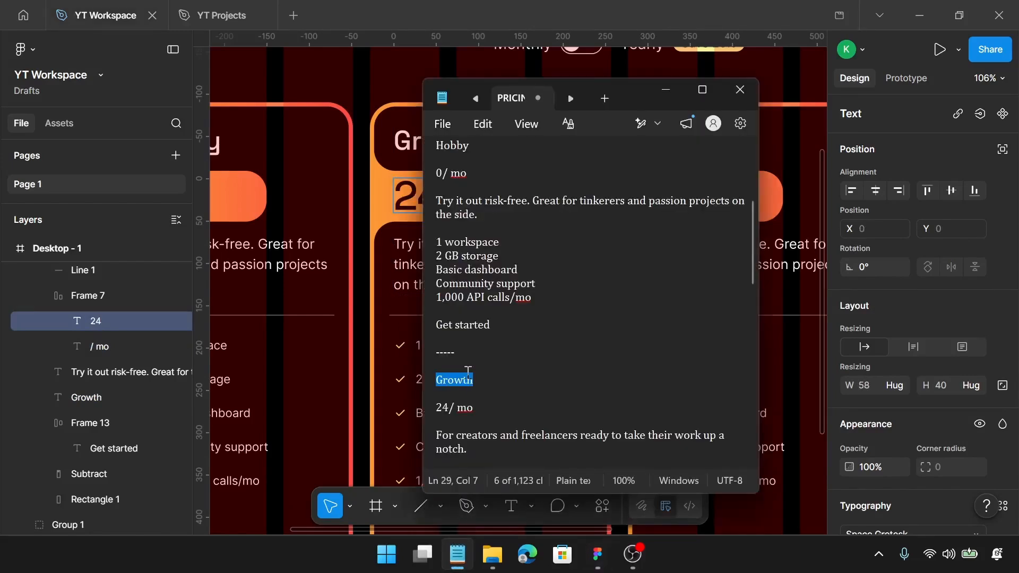
pyautogui.scroll(-3, 467, 371)
pyautogui.moveTo(469, 325); pyautogui.dragTo(440, 313)
pyautogui.hotkey('ctrl', 'c')
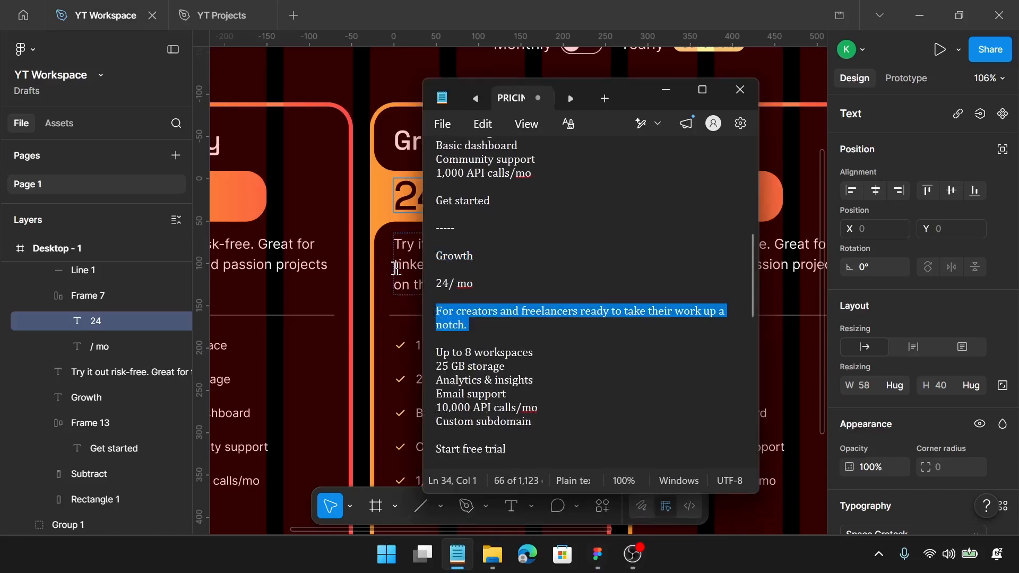
pyautogui.click(402, 268)
pyautogui.doubleClick(403, 271)
pyautogui.hotkey('ctrl', 'v')
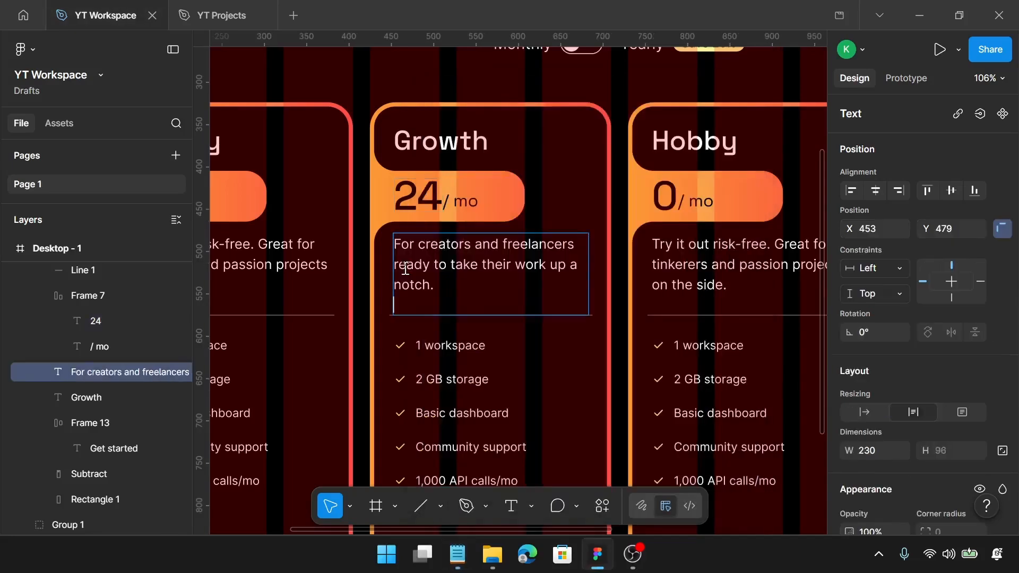
pyautogui.press('BackSpace')
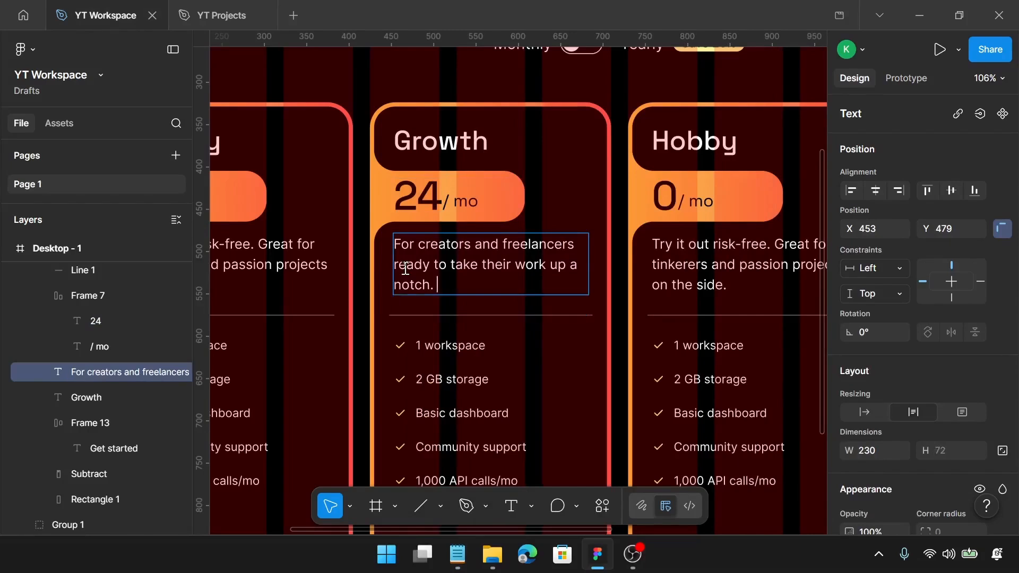
# Copy "Up to 8 workspaces" from the pricing notes and replace the Growth card's first feature text with it
pyautogui.click(457, 554)
pyautogui.scroll(-1, 486, 370)
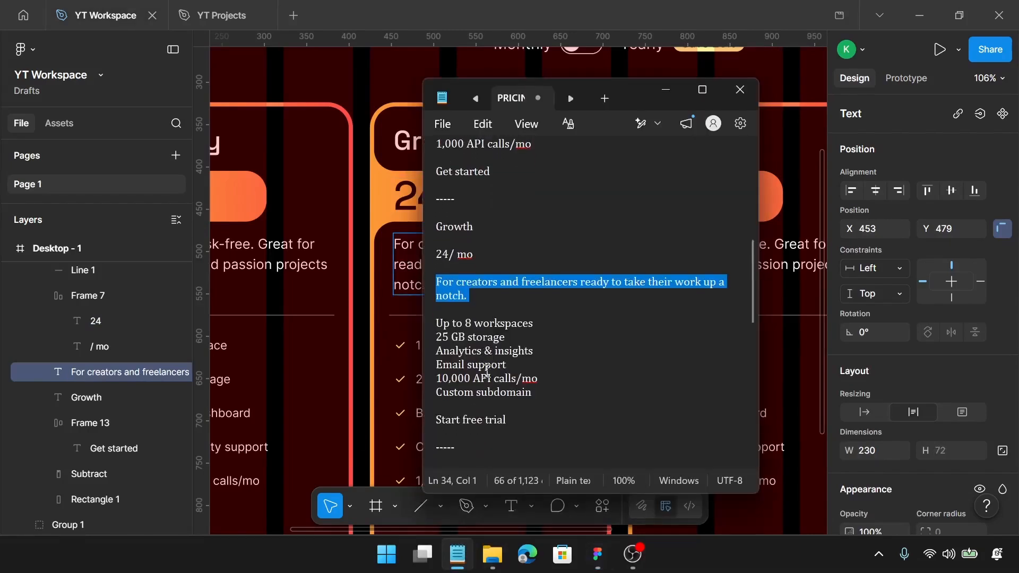
pyautogui.scroll(-2, 486, 370)
pyautogui.moveTo(535, 269); pyautogui.dragTo(436, 274)
pyautogui.hotkey('ctrl', 'c')
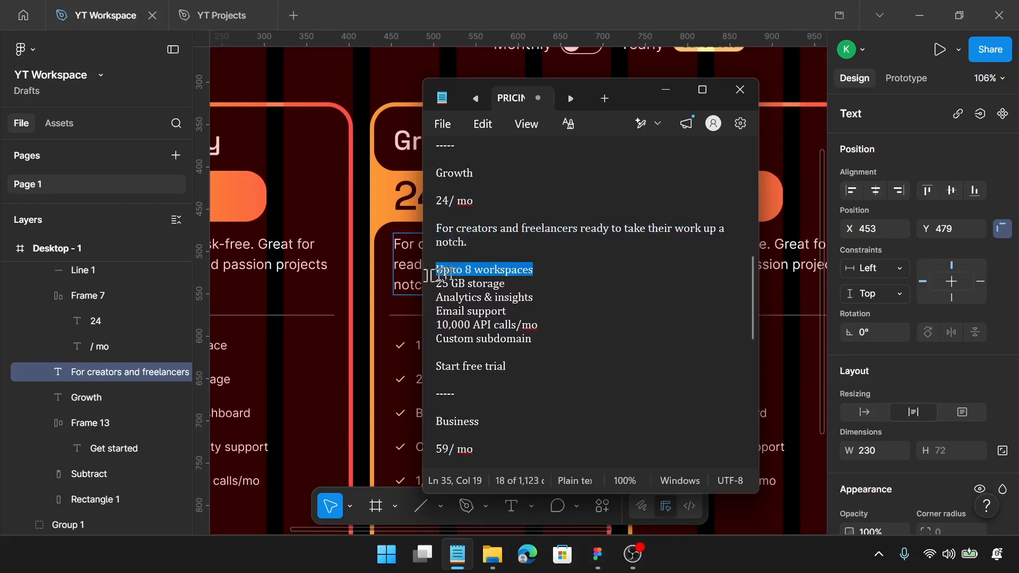
pyautogui.click(416, 342)
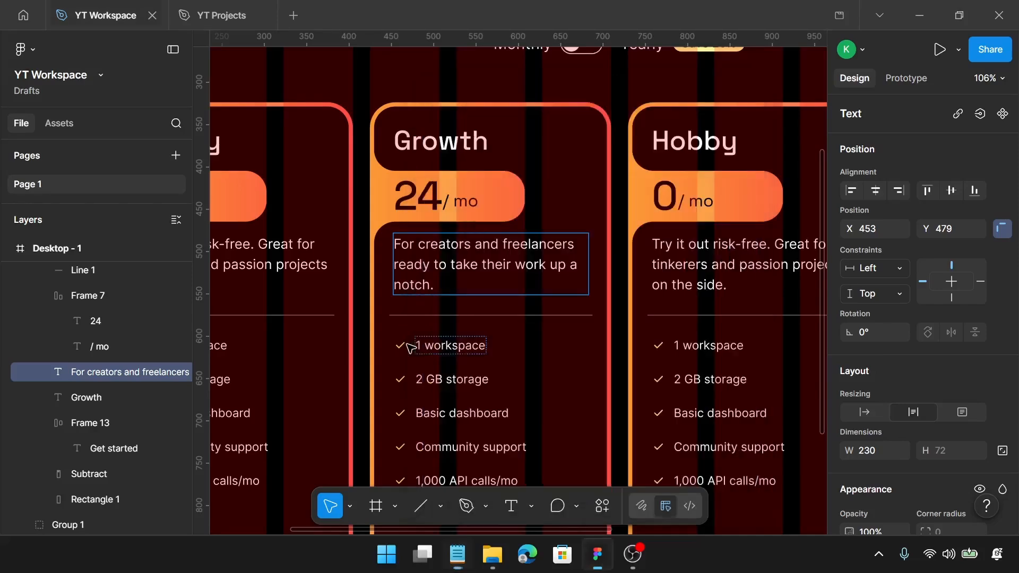
pyautogui.click(435, 348)
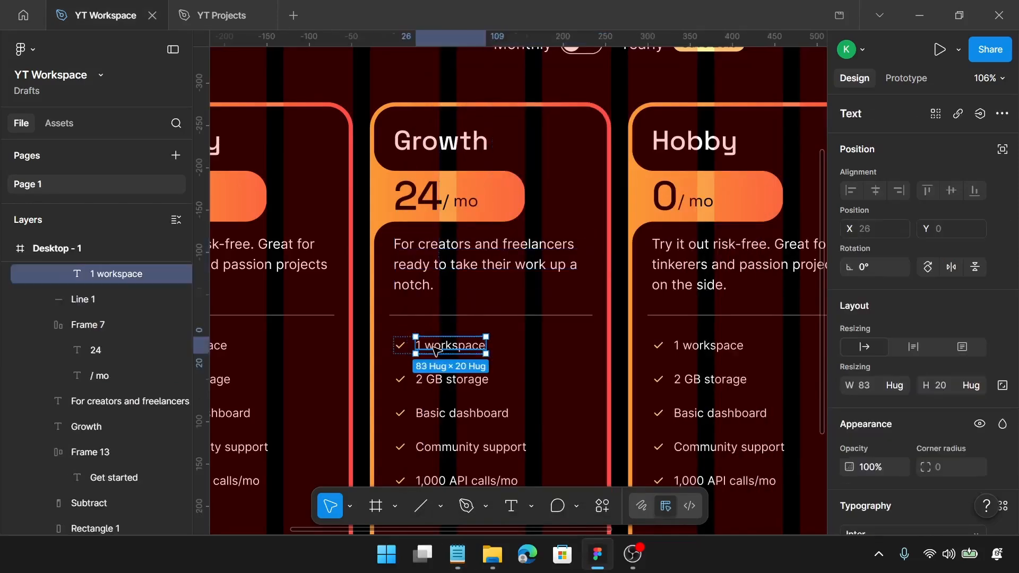
pyautogui.doubleClick(435, 347)
pyautogui.hotkey('ctrl', 'v')
pyautogui.scroll(-2, 446, 349)
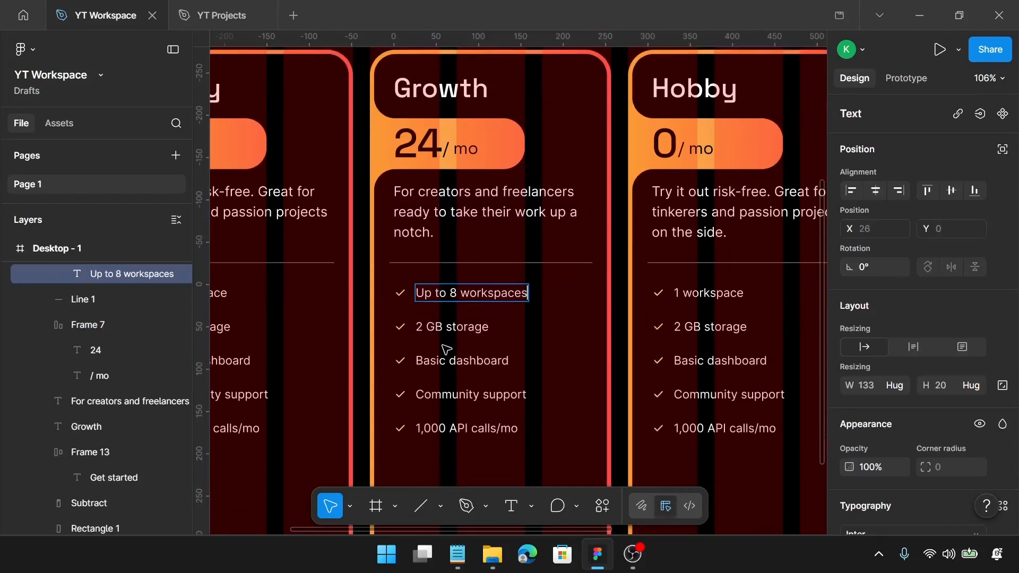
# Copy "25 GB storage" from the Notepad pricing notes and replace the Growth card's second feature text with it
pyautogui.hscroll(1, 445, 349)
pyautogui.click(457, 554)
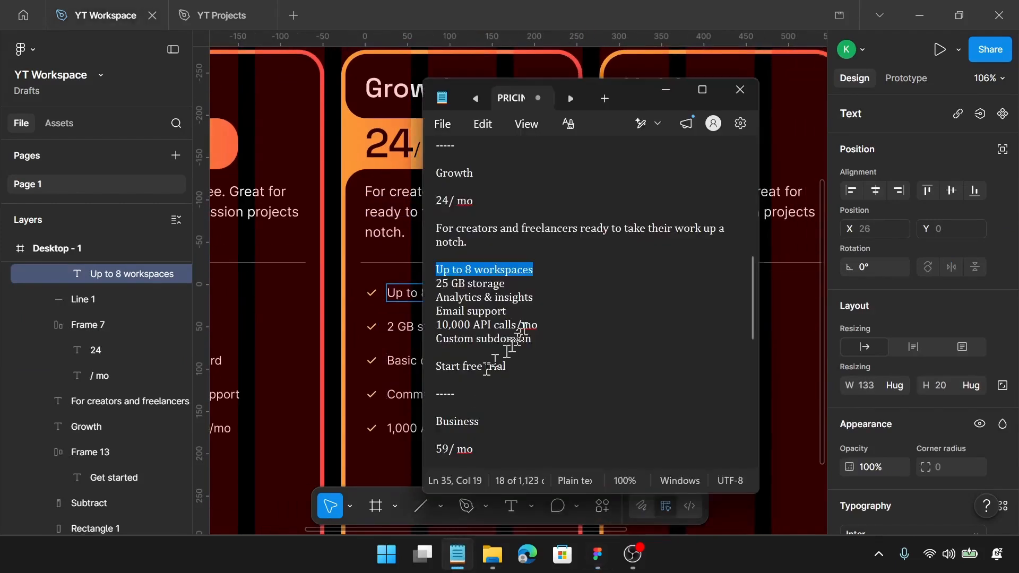
pyautogui.moveTo(506, 284); pyautogui.dragTo(428, 291)
pyautogui.hotkey('ctrl', 'c')
pyautogui.click(407, 327)
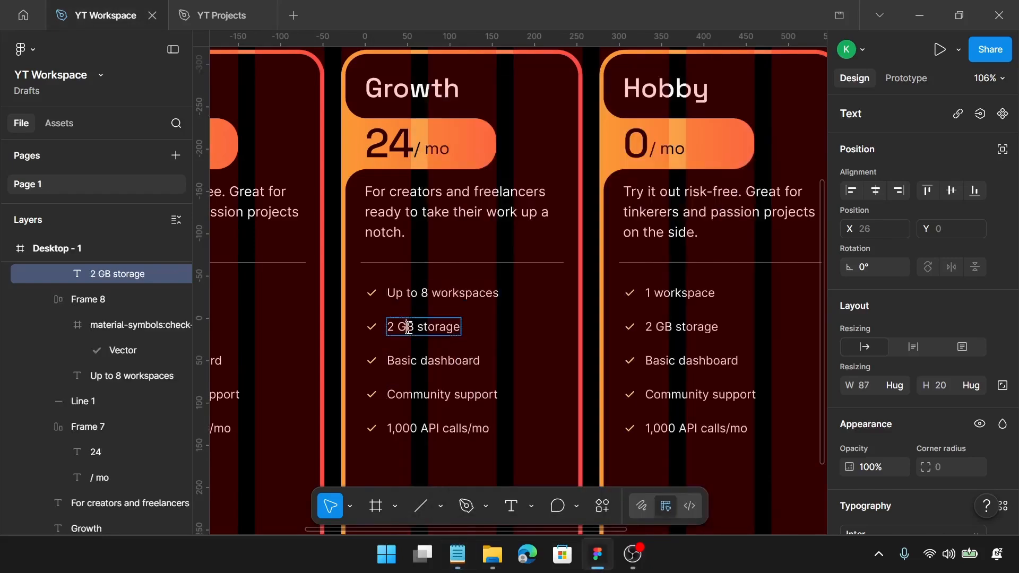
pyautogui.doubleClick(407, 326)
pyautogui.hotkey('ctrl', 'v')
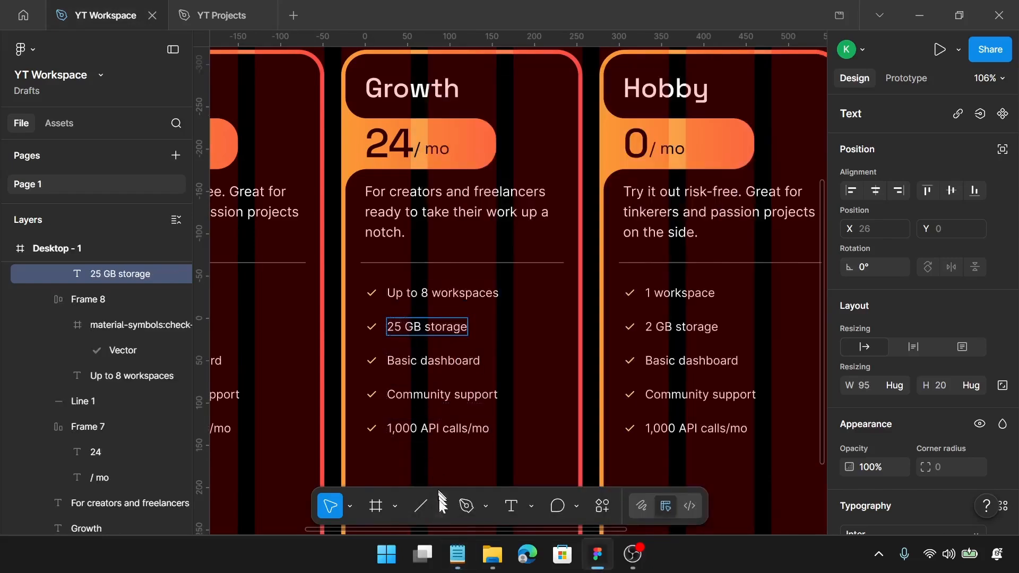
# Copy "Analytics & insights" from the pricing notes and replace the Growth card's third feature text with it
pyautogui.click(457, 555)
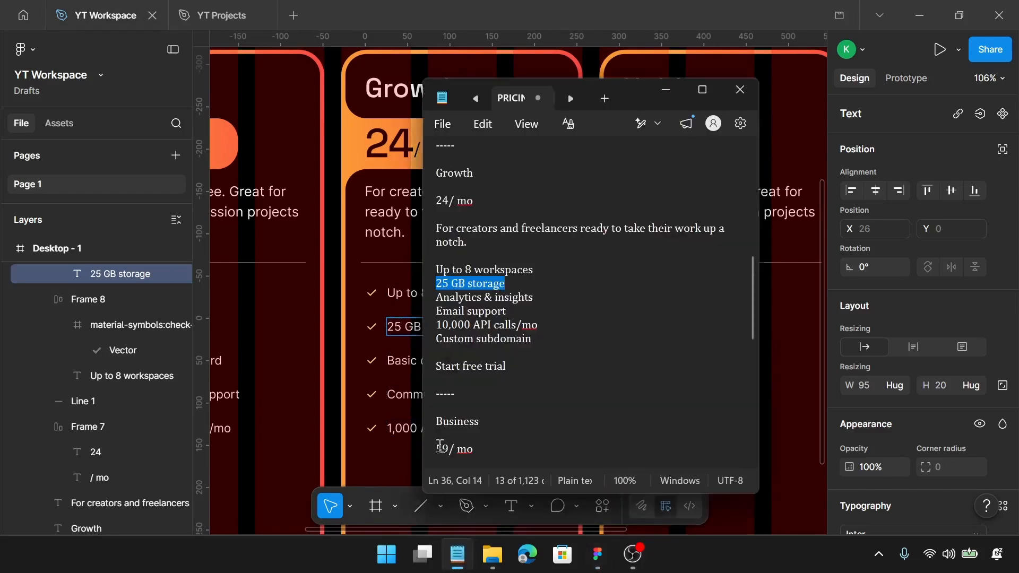
pyautogui.moveTo(534, 298); pyautogui.dragTo(438, 306)
pyautogui.hotkey('ctrl', 'c')
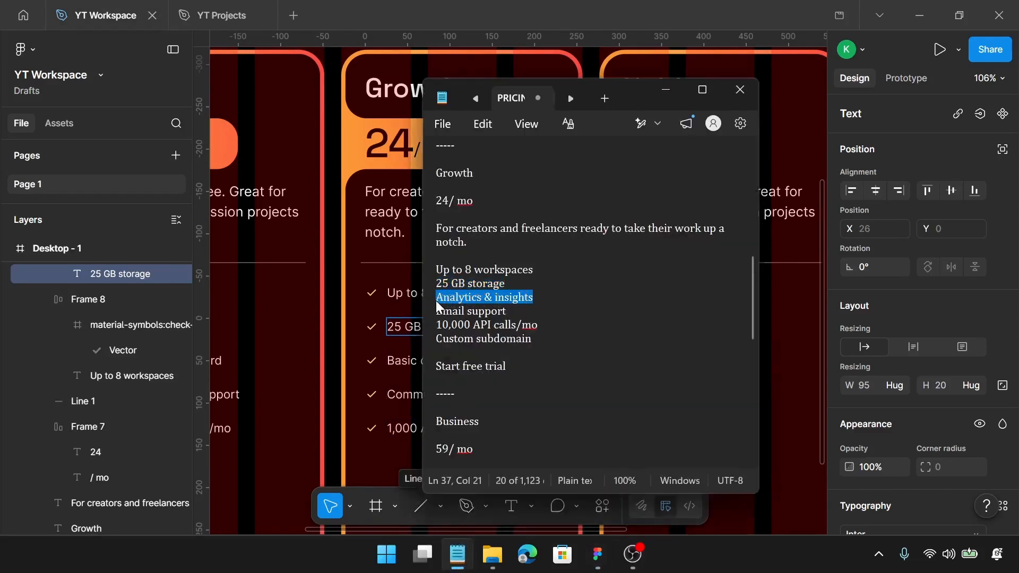
pyautogui.click(401, 360)
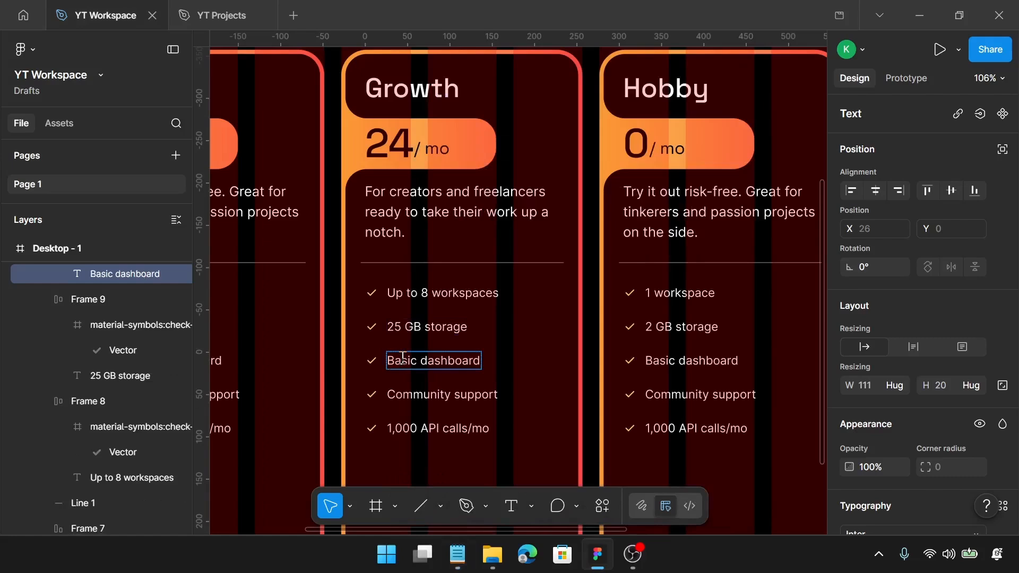
pyautogui.press('Return')
pyautogui.hotkey('ctrl', 'v')
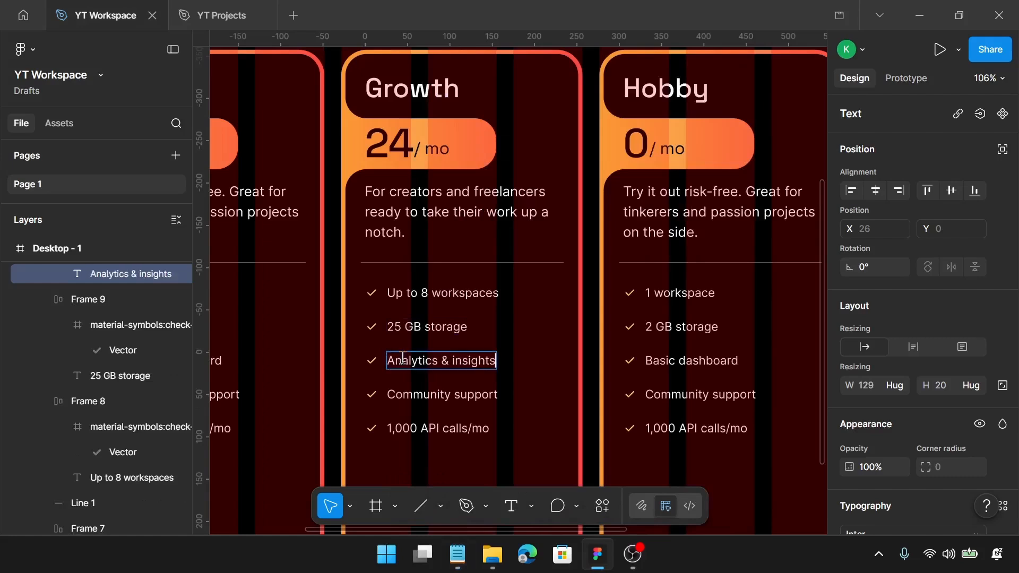
# Copy "Email support" from the pricing notes and replace the Growth card's fourth feature text with it
pyautogui.click(448, 553)
pyautogui.moveTo(535, 311); pyautogui.dragTo(426, 315)
pyautogui.hotkey('ctrl', 'c')
pyautogui.click(409, 366)
pyautogui.click(403, 394)
pyautogui.press('Return')
pyautogui.hotkey('ctrl', 'v')
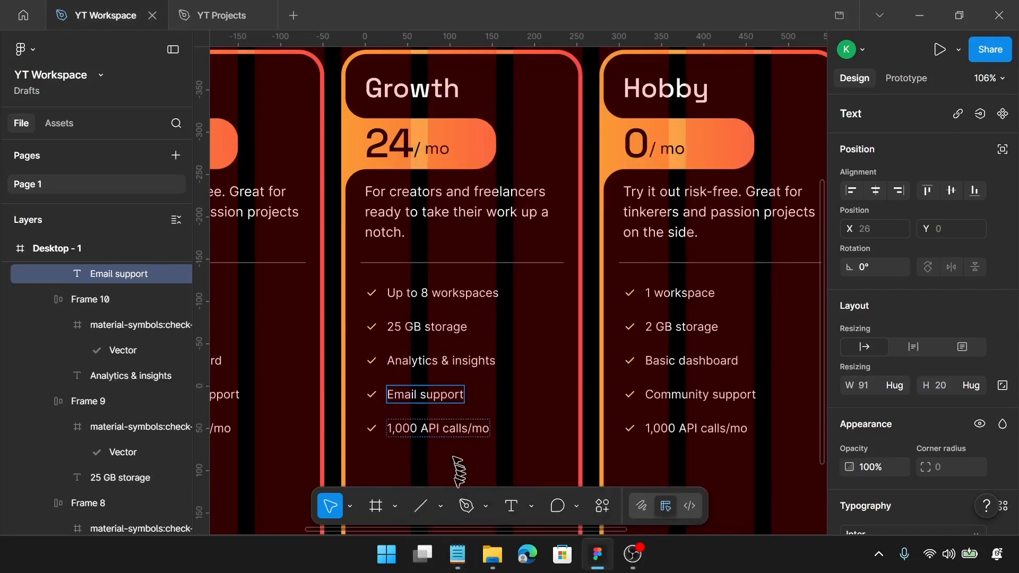
# Copy "10,000 API calls/mo" from the pricing notes and replace the Growth card's fifth feature text with it
pyautogui.click(457, 552)
pyautogui.moveTo(544, 328); pyautogui.dragTo(431, 326)
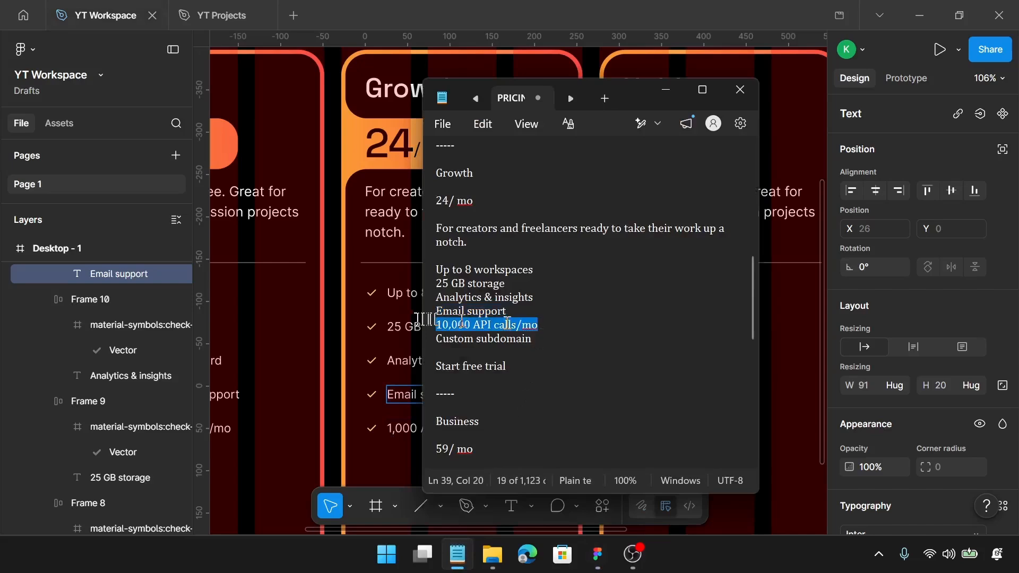
pyautogui.hotkey('ctrl', 'c')
pyautogui.click(408, 427)
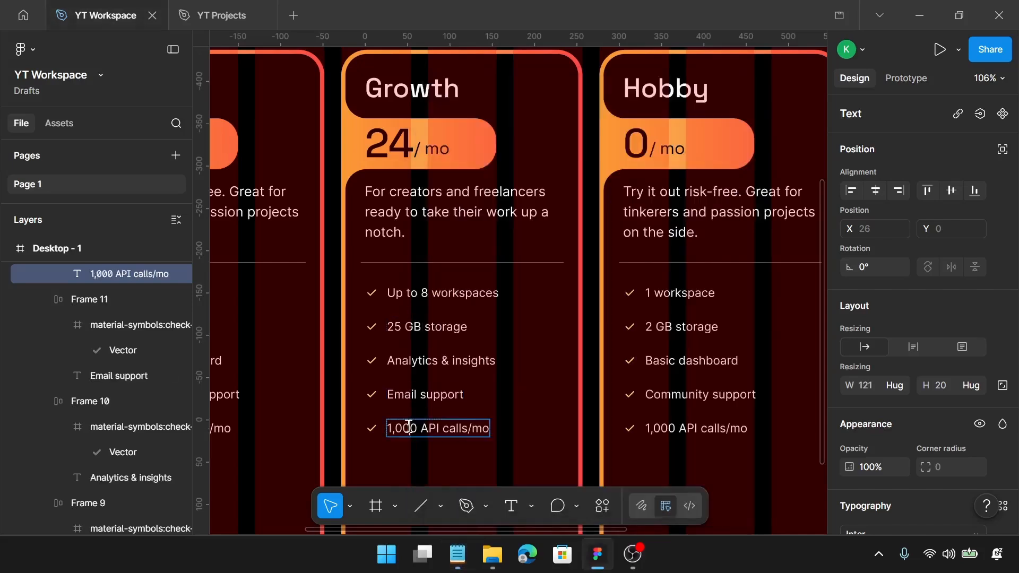
pyautogui.doubleClick(409, 427)
pyautogui.hotkey('ctrl', 'v')
pyautogui.scroll(-1, 408, 427)
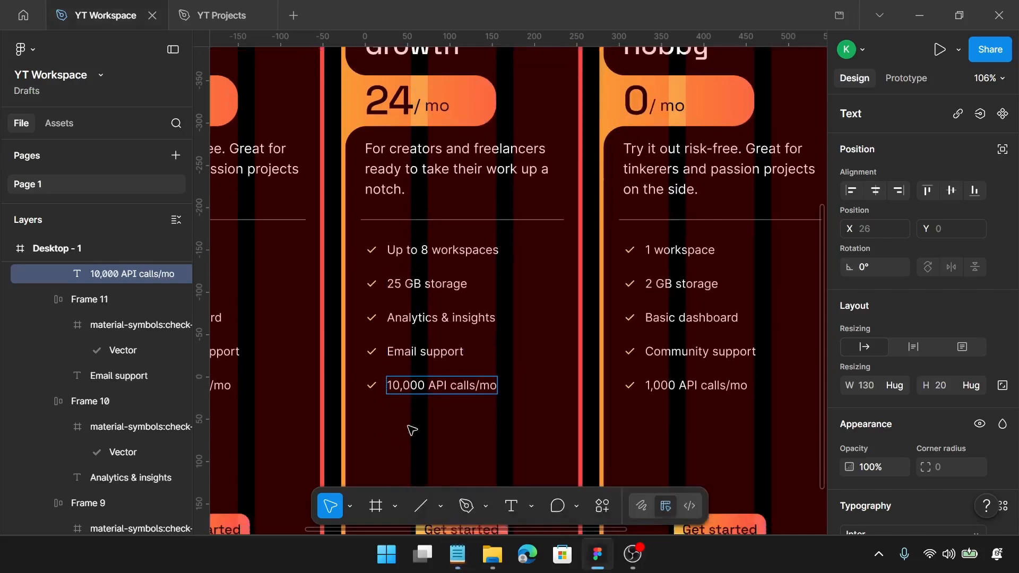
pyautogui.press('Escape')
pyautogui.click(411, 429)
# Duplicate the Growth card's "10,000 API calls/mo" row straight below itself at Y 801 to make a sixth feature row
pyautogui.scroll(-1, 414, 427)
pyautogui.click(425, 342)
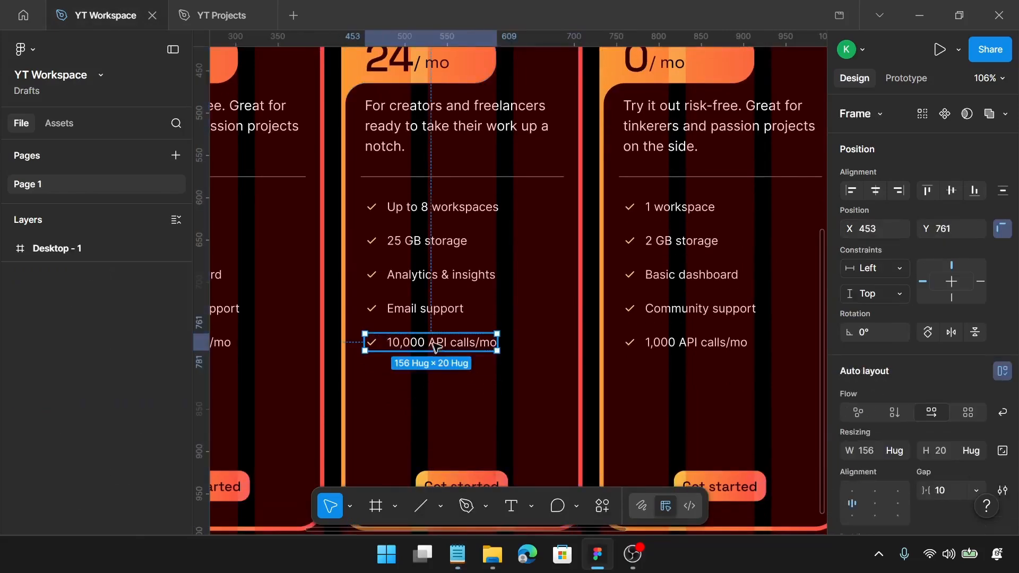
pyautogui.moveTo(438, 345); pyautogui.dragTo(440, 376)
# Copy "Custom subdomain" from the pricing notes and replace the Growth card's sixth feature text with it
pyautogui.click(457, 554)
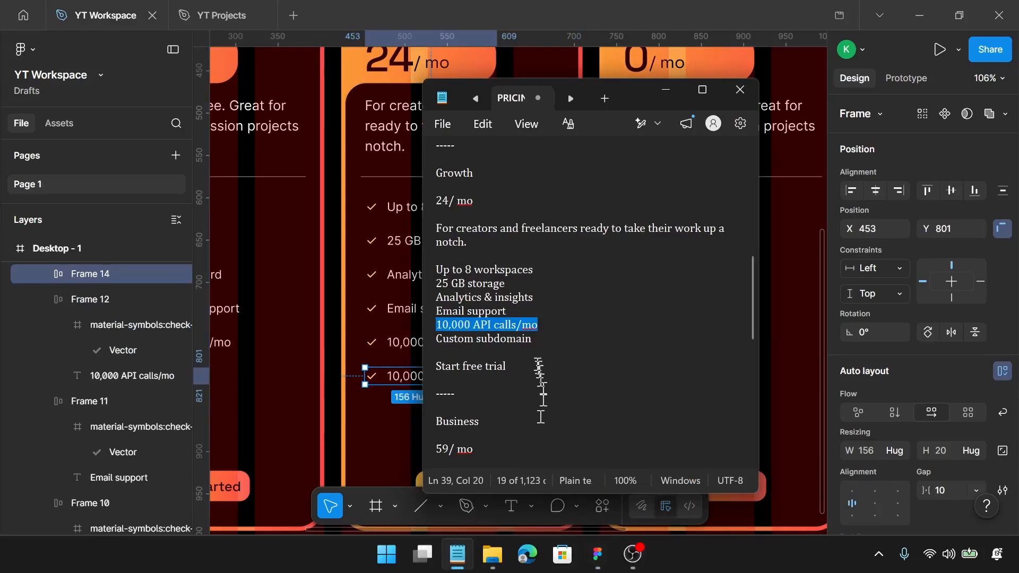
pyautogui.click(543, 339)
pyautogui.moveTo(543, 340); pyautogui.dragTo(427, 339)
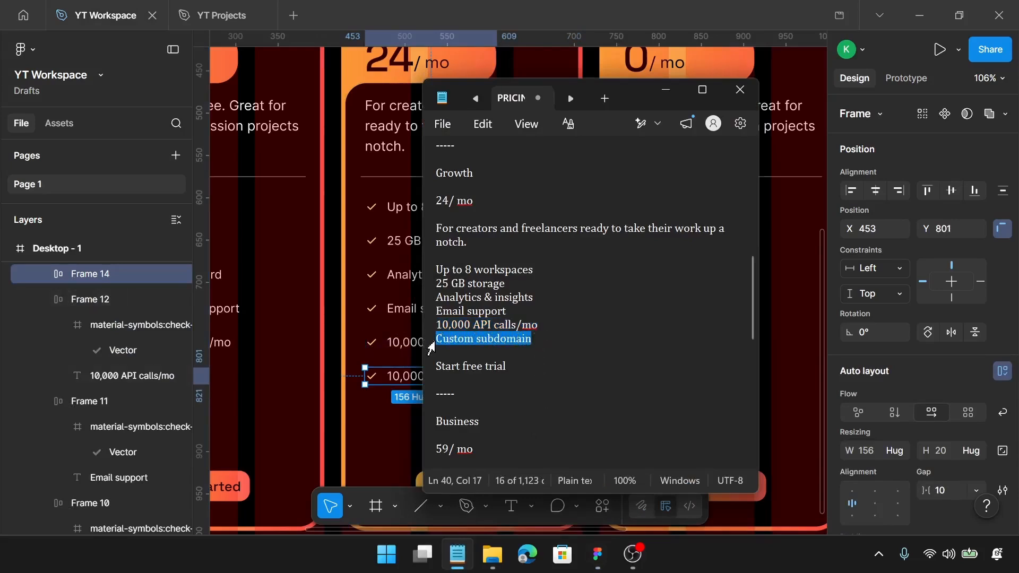
pyautogui.click(409, 377)
pyautogui.doubleClick(409, 376)
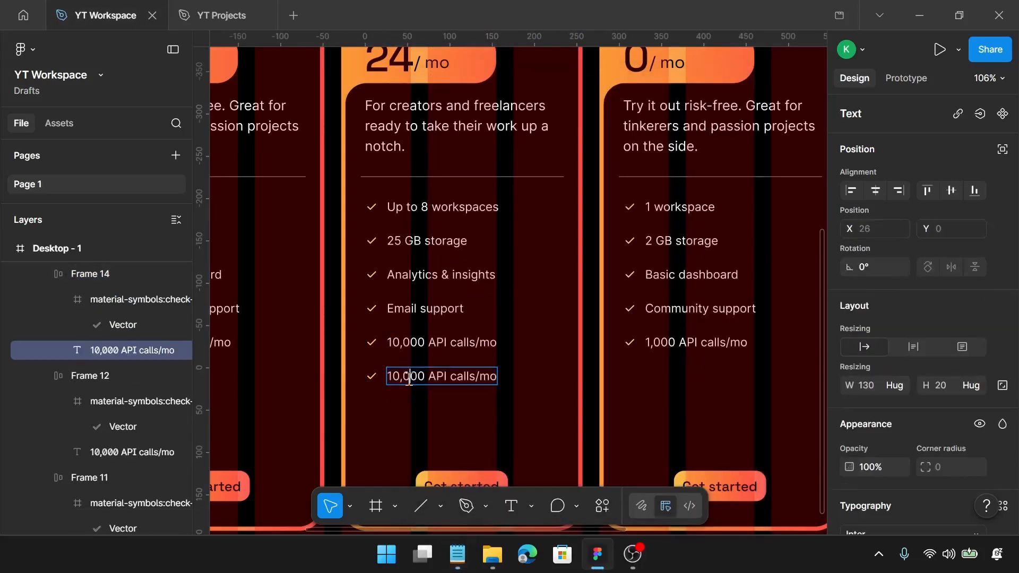
pyautogui.hotkey('ctrl', 'a')
pyautogui.hotkey('ctrl', 'v')
pyautogui.scroll(-1, 411, 379)
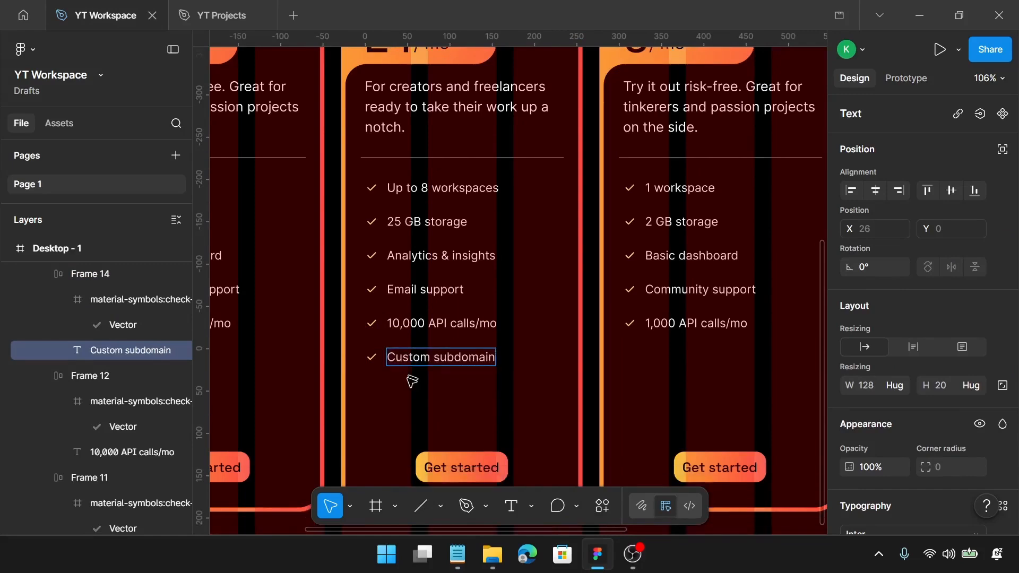
pyautogui.press('Escape')
pyautogui.click(425, 381)
# Copy "Start free trial" from the pricing notes and replace the Growth card's button label with it
pyautogui.scroll(-2, 426, 383)
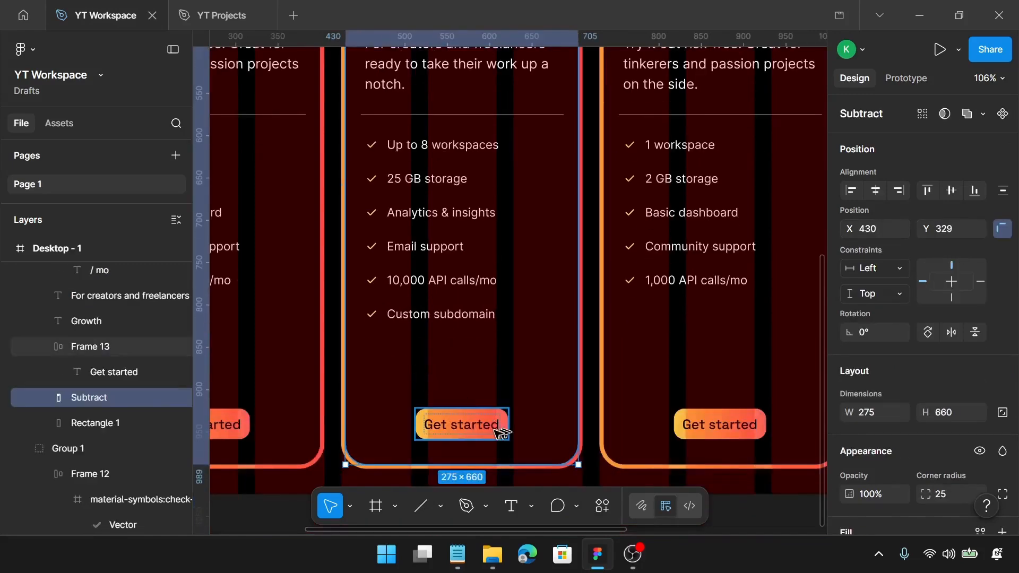
pyautogui.click(463, 548)
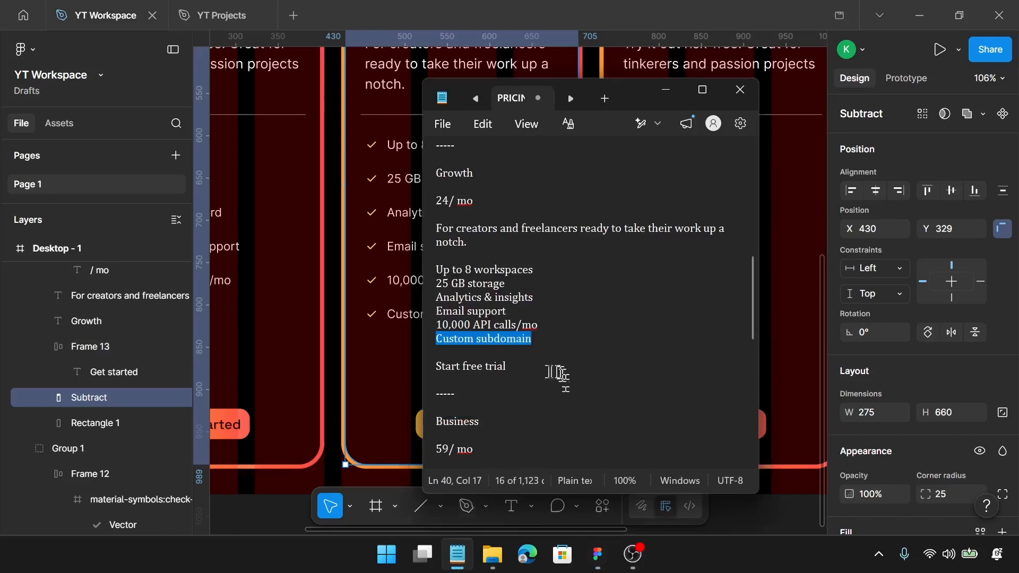
pyautogui.moveTo(541, 372); pyautogui.dragTo(427, 371)
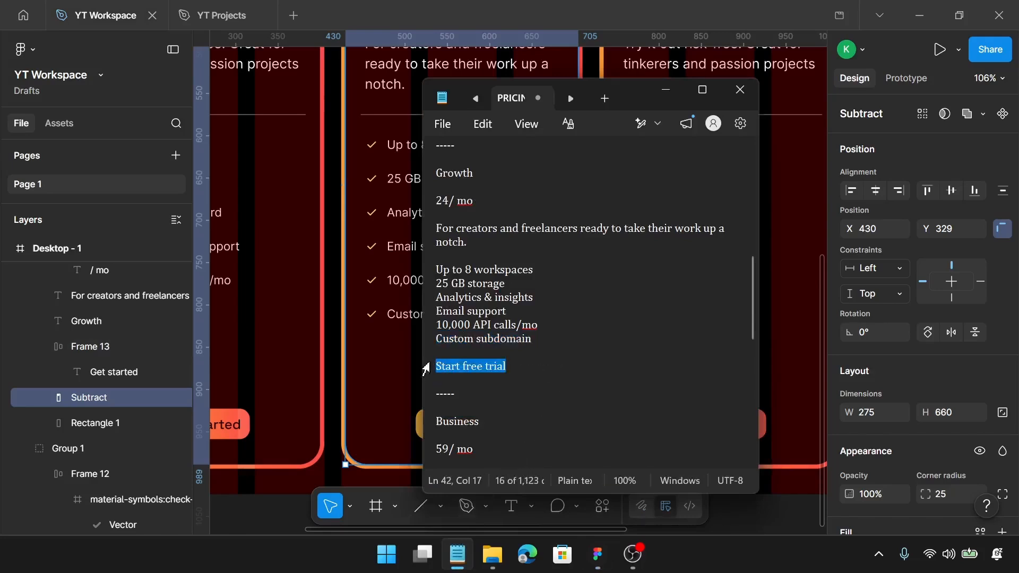
pyautogui.click(419, 390)
pyautogui.click(483, 433)
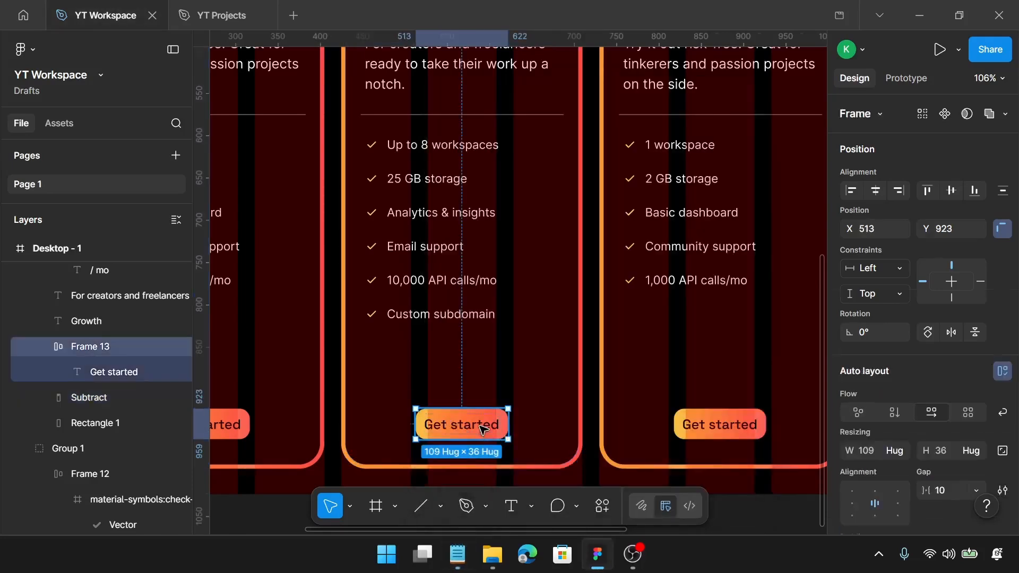
pyautogui.doubleClick(483, 428)
pyautogui.hotkey('ctrl', 'v')
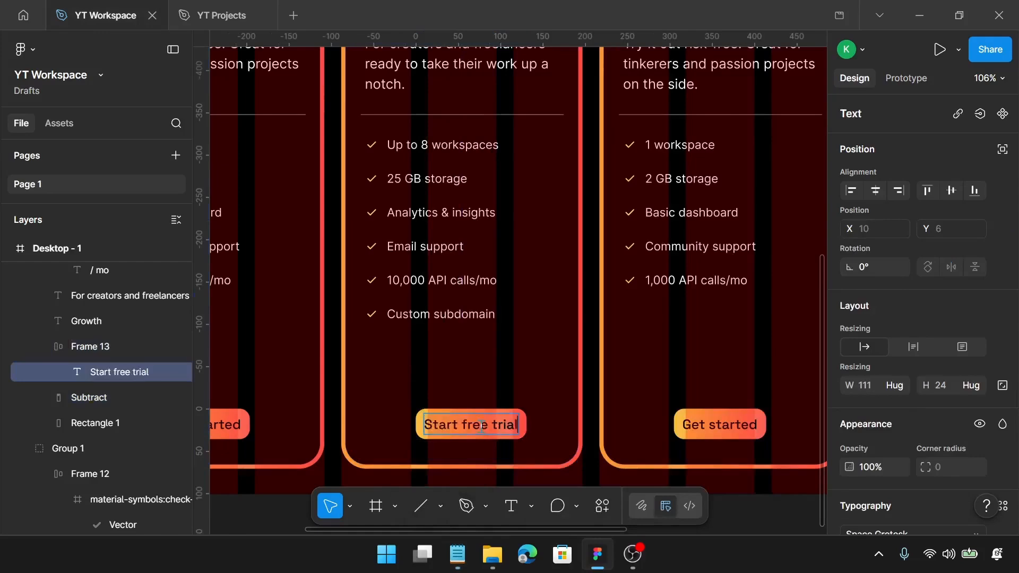
# Center the "Start free trial" button horizontally in the Growth card, at X 502 and Y 923
pyautogui.scroll(5, 479, 425)
pyautogui.click(496, 393)
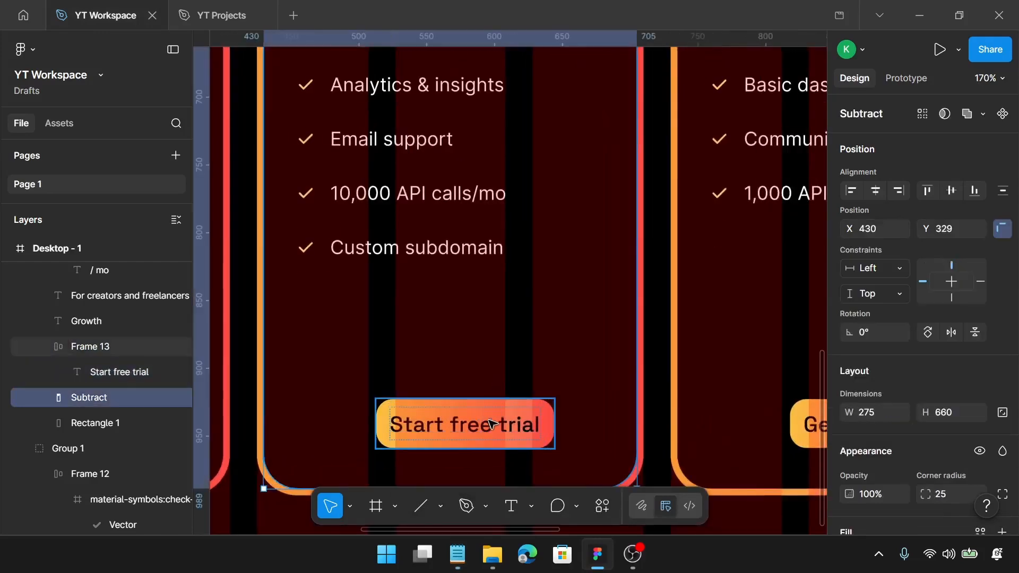
pyautogui.moveTo(503, 424); pyautogui.dragTo(492, 429)
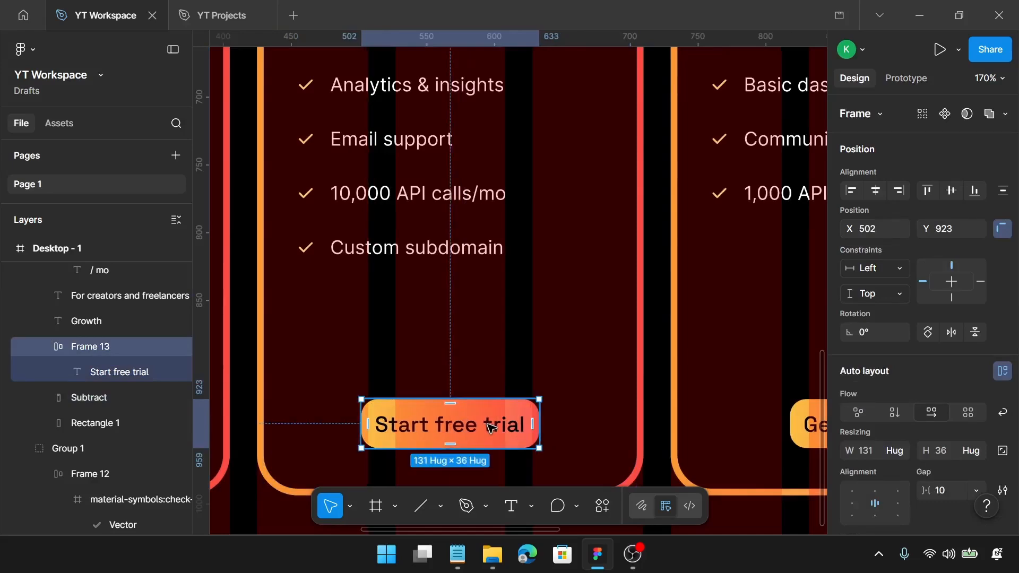
pyautogui.scroll(-6, 493, 441)
pyautogui.click(492, 459)
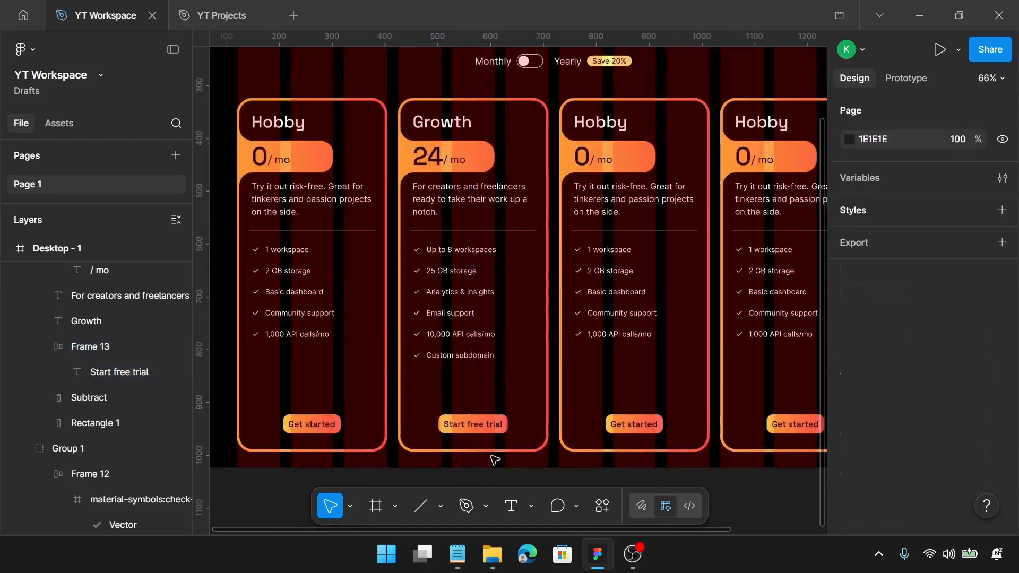
# Set the 0% stop of the linear gradient shared across the Growth card group to B89EFF through its selection colors
pyautogui.click(486, 418)
pyautogui.scroll(-7, 889, 381)
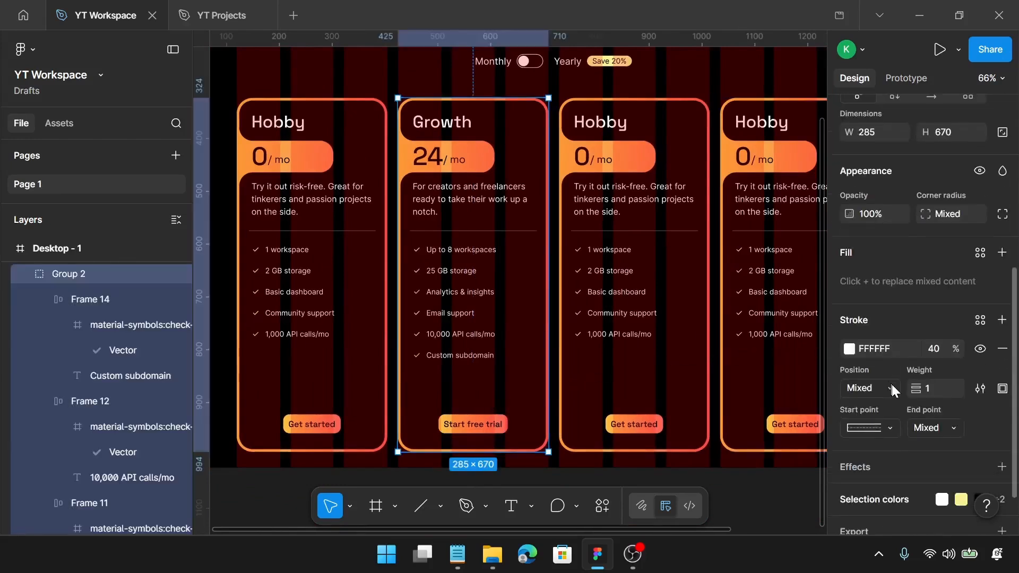
pyautogui.click(876, 442)
pyautogui.scroll(-3, 876, 443)
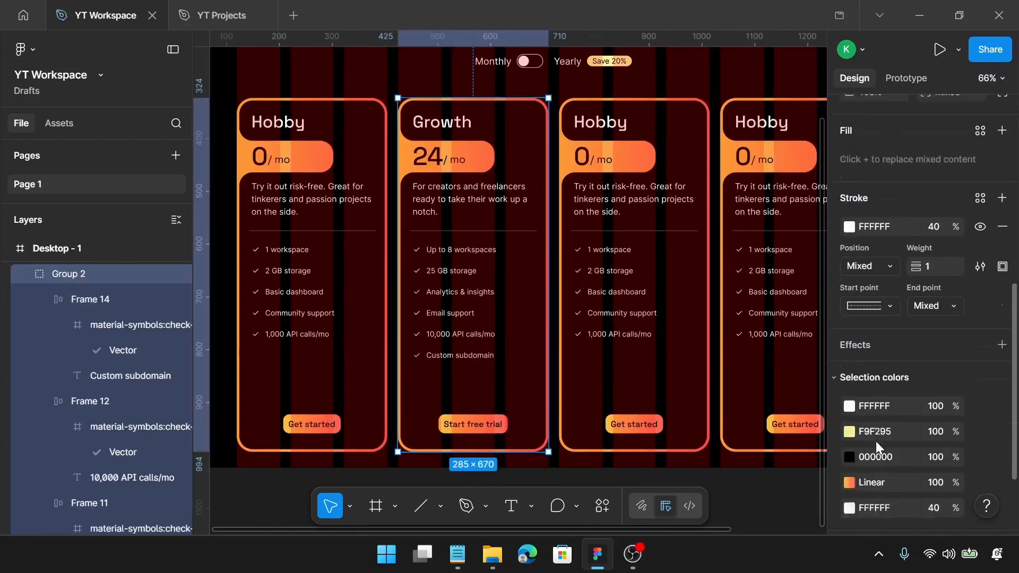
pyautogui.click(848, 415)
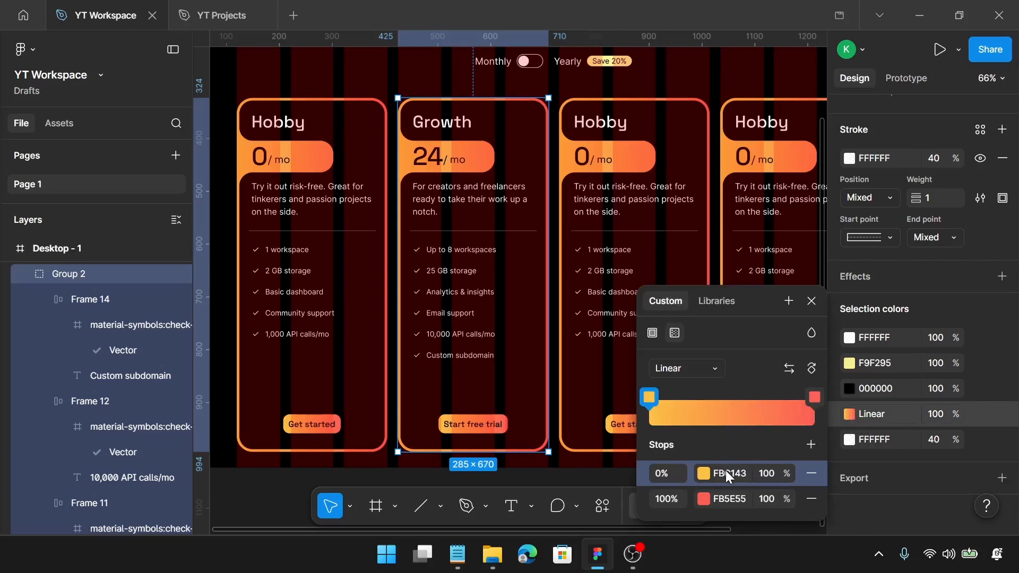
pyautogui.press('8')
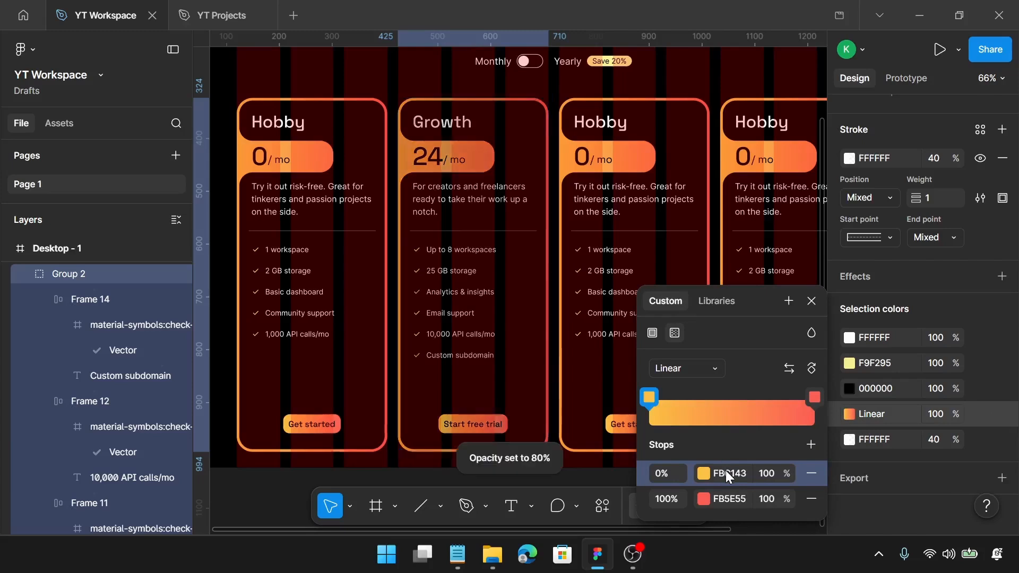
pyautogui.press('9')
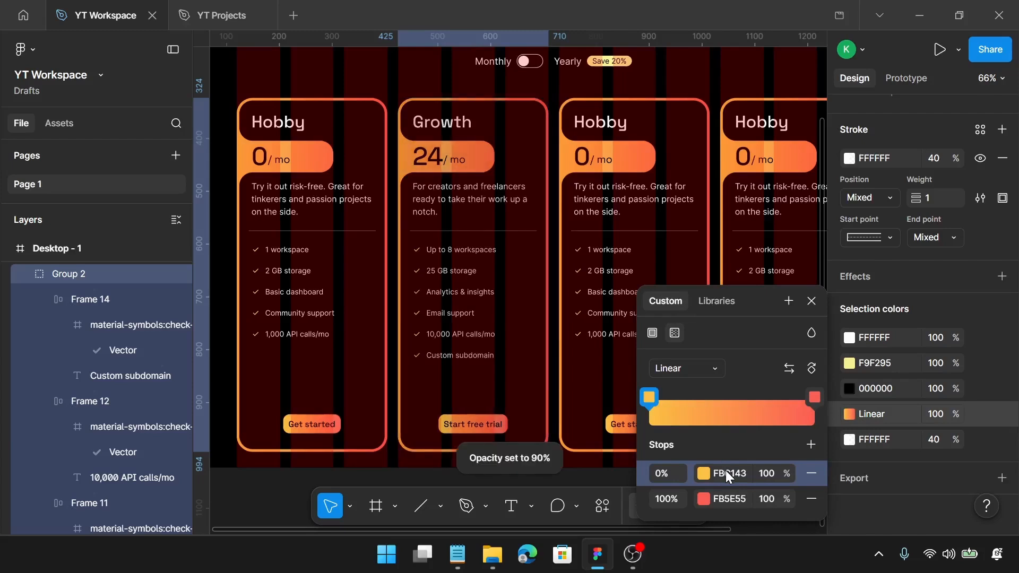
pyautogui.click(727, 472)
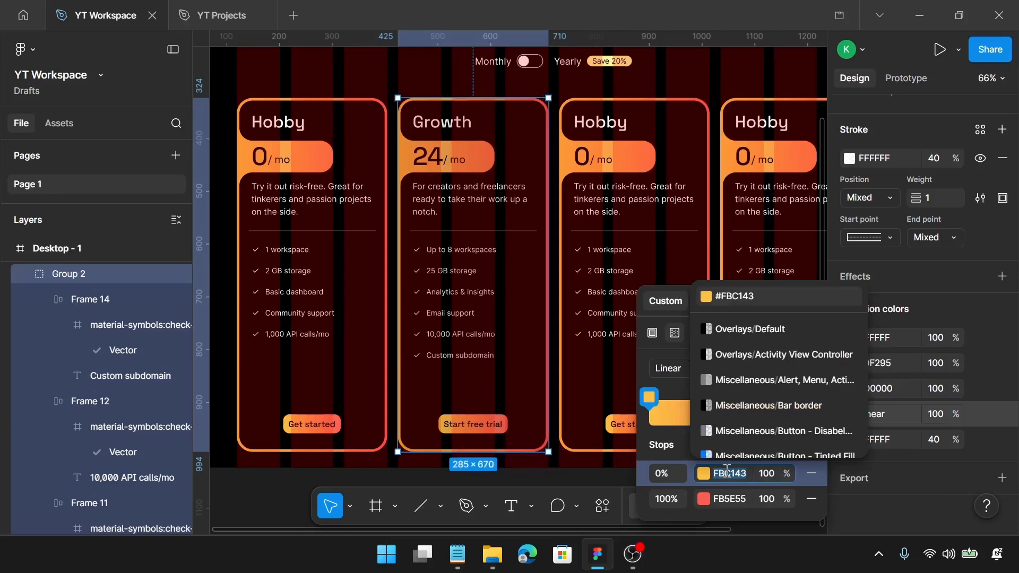
pyautogui.write('b89e')
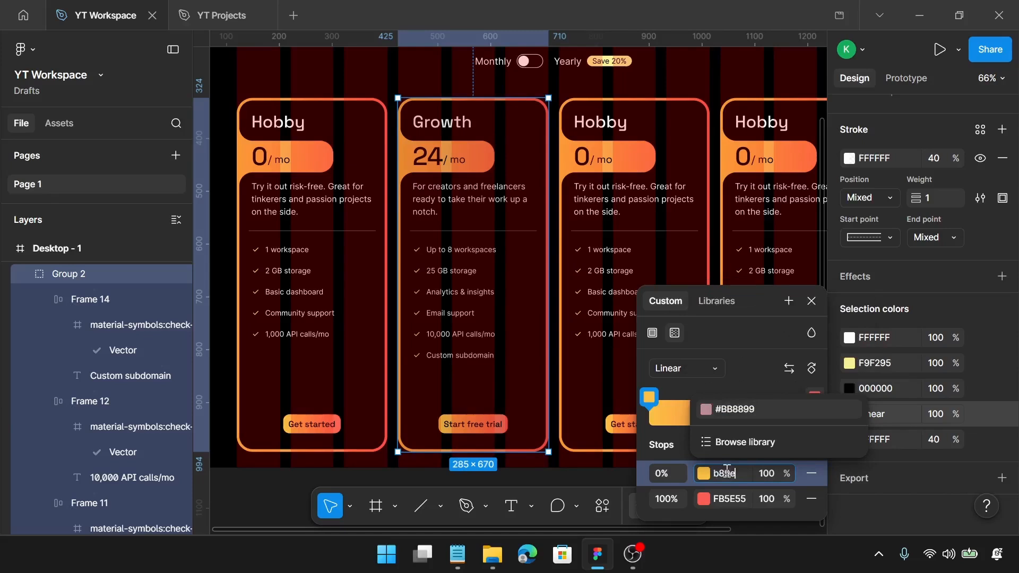
pyautogui.write('ff')
pyautogui.press('Return')
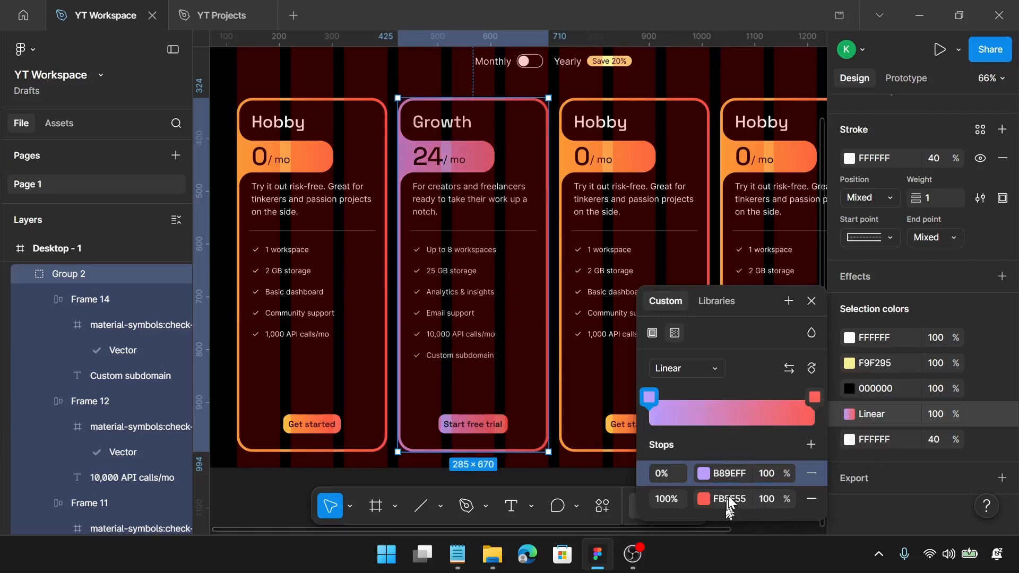
# Set the 100% stop of the Growth card's linear gradient to E8CEFF
pyautogui.click(728, 497)
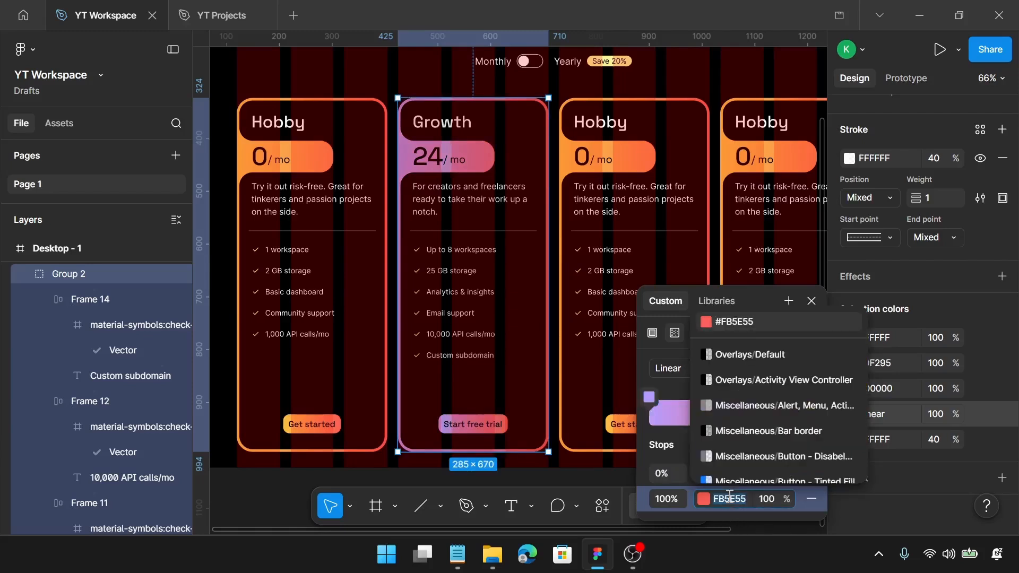
pyautogui.write('e8c')
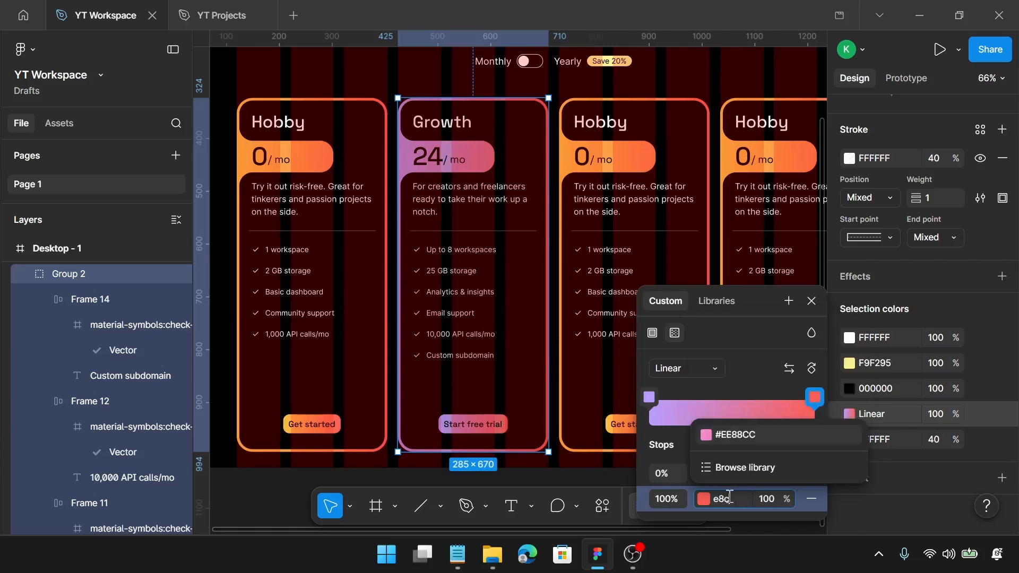
pyautogui.write('eff')
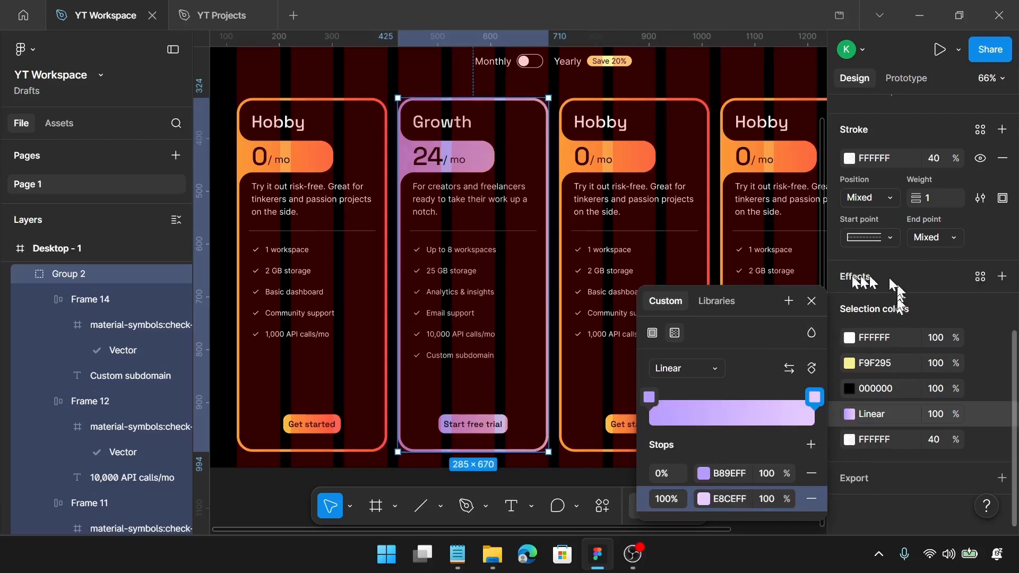
# Copy "Business" from the pricing notes and replace the title of the third card, right after Growth, with it
pyautogui.click(812, 300)
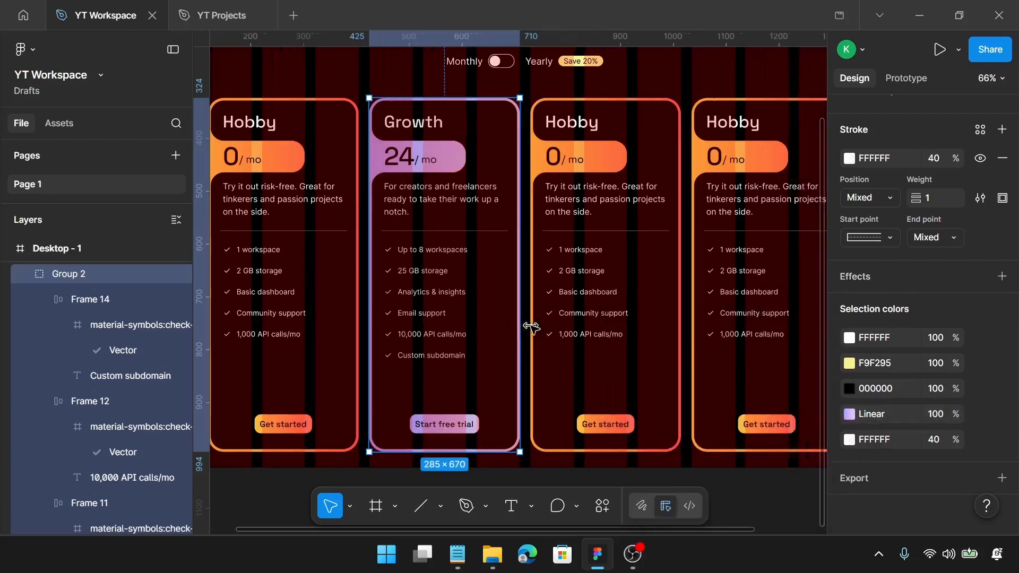
pyautogui.hscroll(5, 527, 325)
pyautogui.click(481, 234)
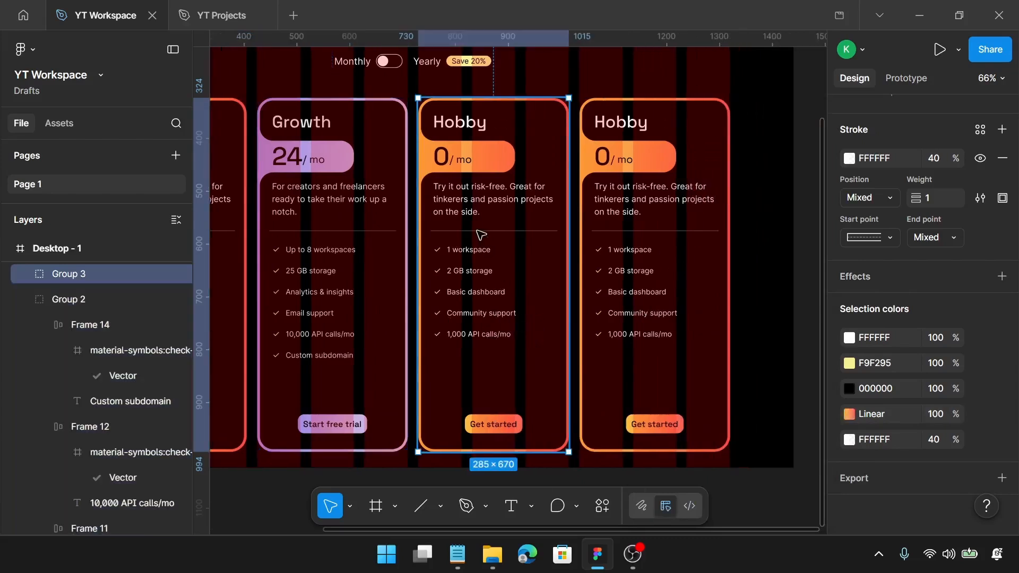
pyautogui.click(457, 553)
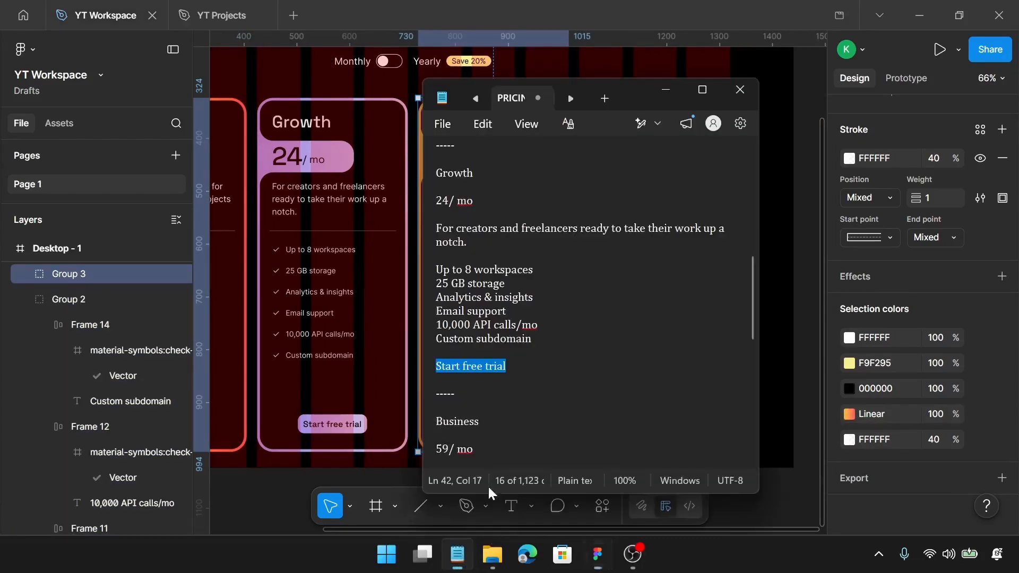
pyautogui.scroll(-1, 542, 275)
pyautogui.scroll(-3, 543, 275)
pyautogui.doubleClick(484, 298)
pyautogui.hotkey('ctrl', 'c')
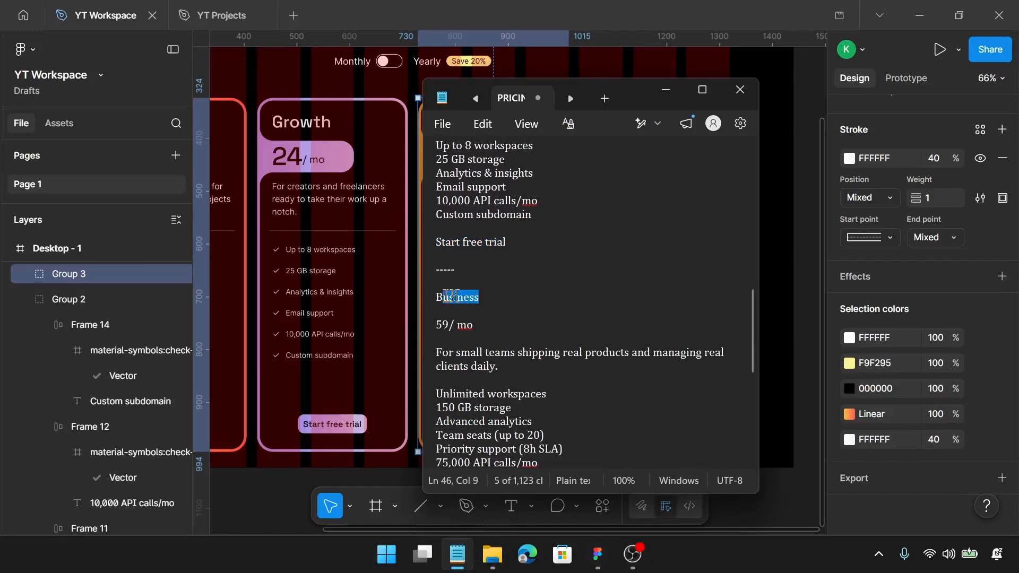
pyautogui.click(402, 281)
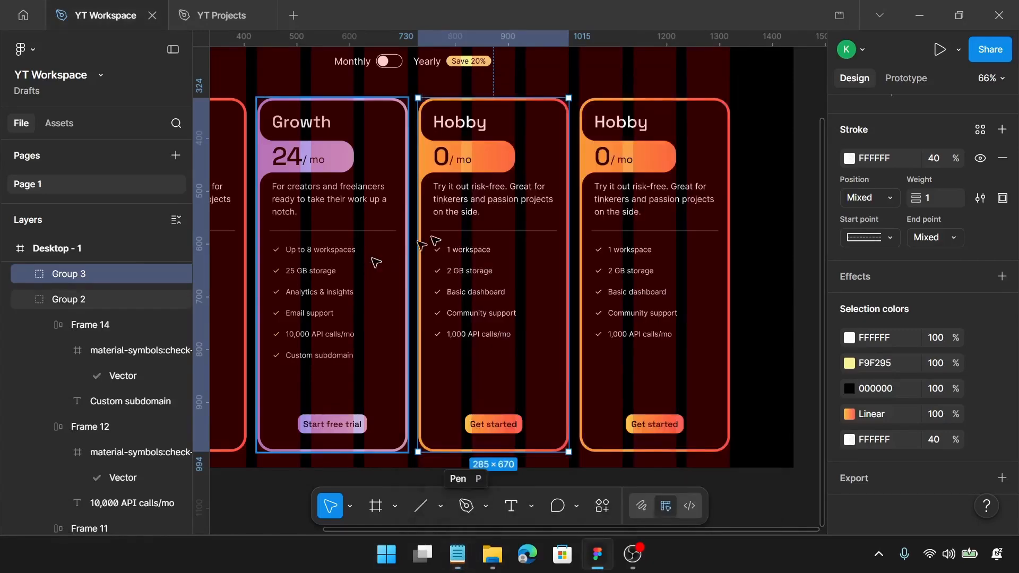
pyautogui.keyDown('ctrl'); pyautogui.scroll(3, 482, 129); pyautogui.keyUp('ctrl')
pyautogui.doubleClick(482, 129)
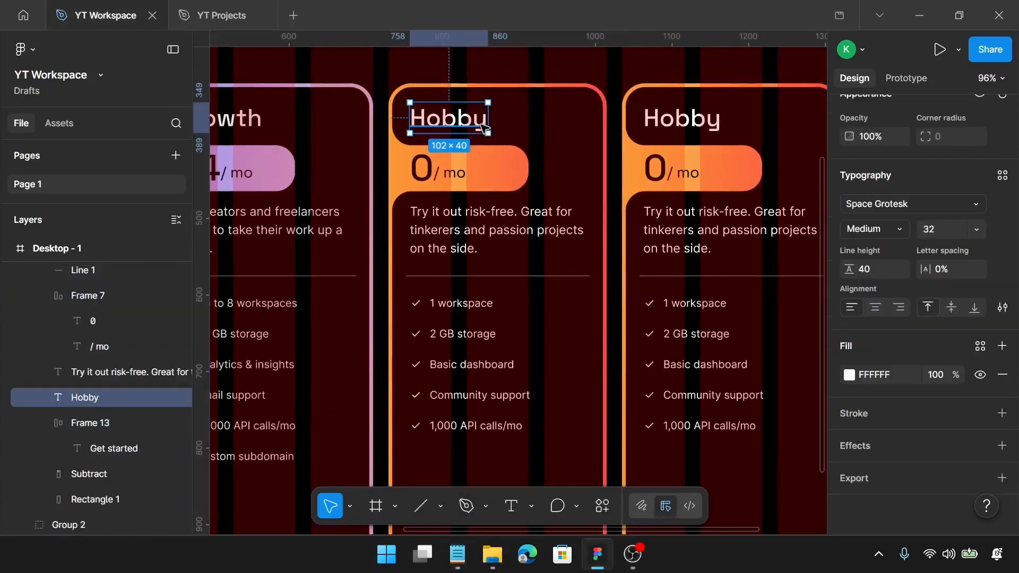
pyautogui.doubleClick(481, 125)
pyautogui.hotkey('ctrl', 'v')
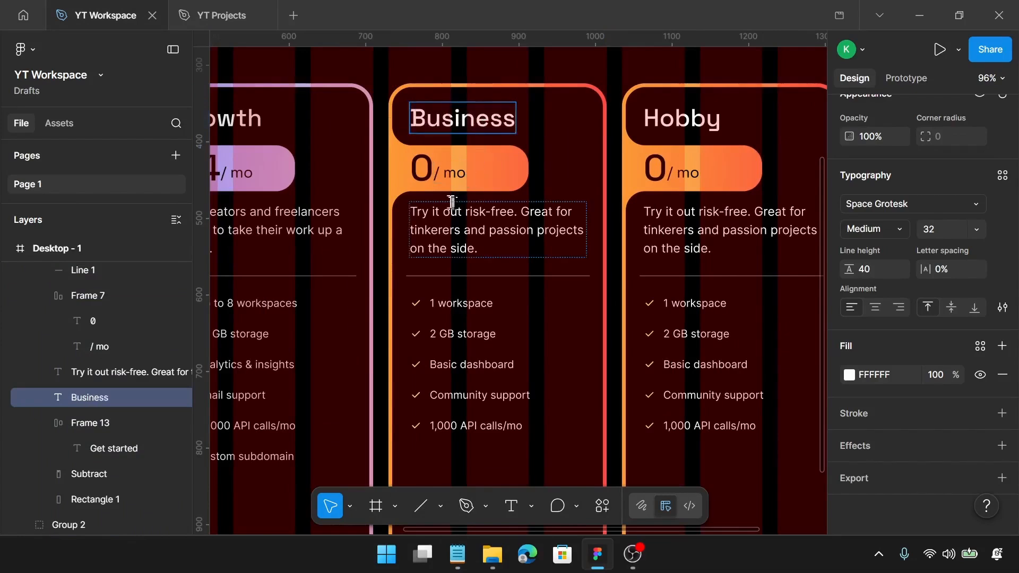
# Set the Business card's price to 59
pyautogui.click(429, 171)
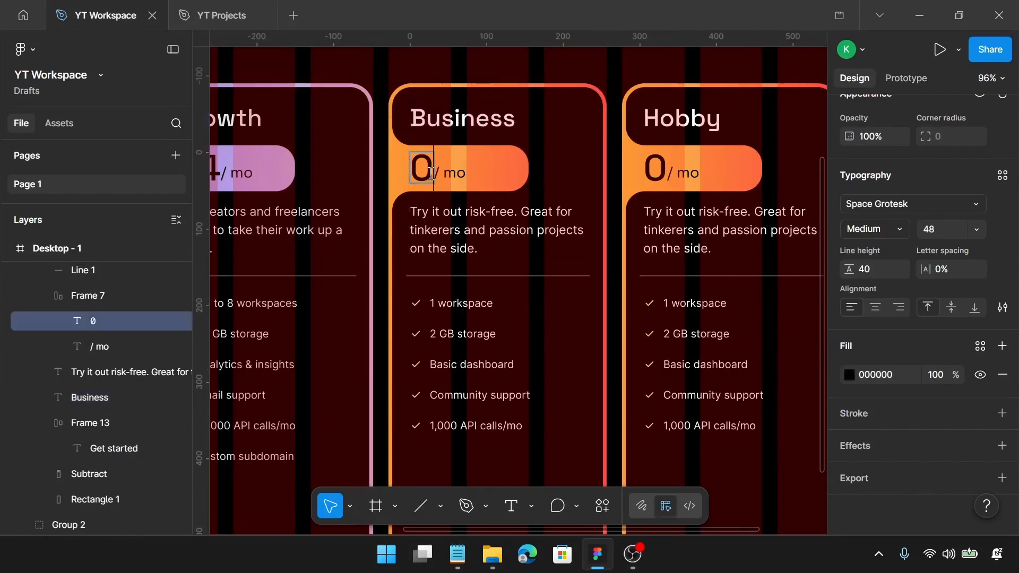
pyautogui.doubleClick(430, 170)
pyautogui.write('59')
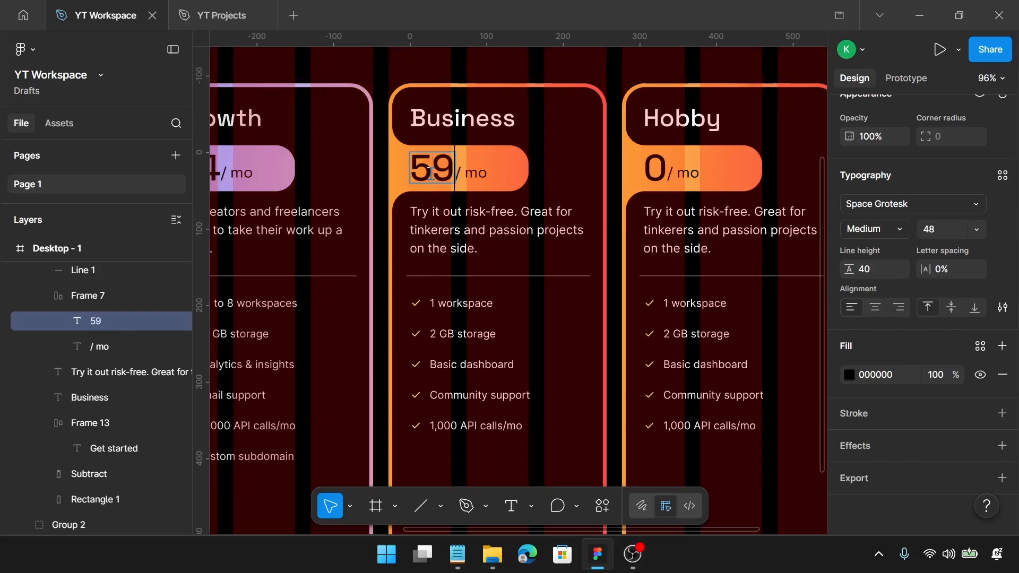
# Replace the Business card's description with "For small teams shipping real products and managing real clients daily." copied from the pricing notes
pyautogui.scroll(-1, 431, 186)
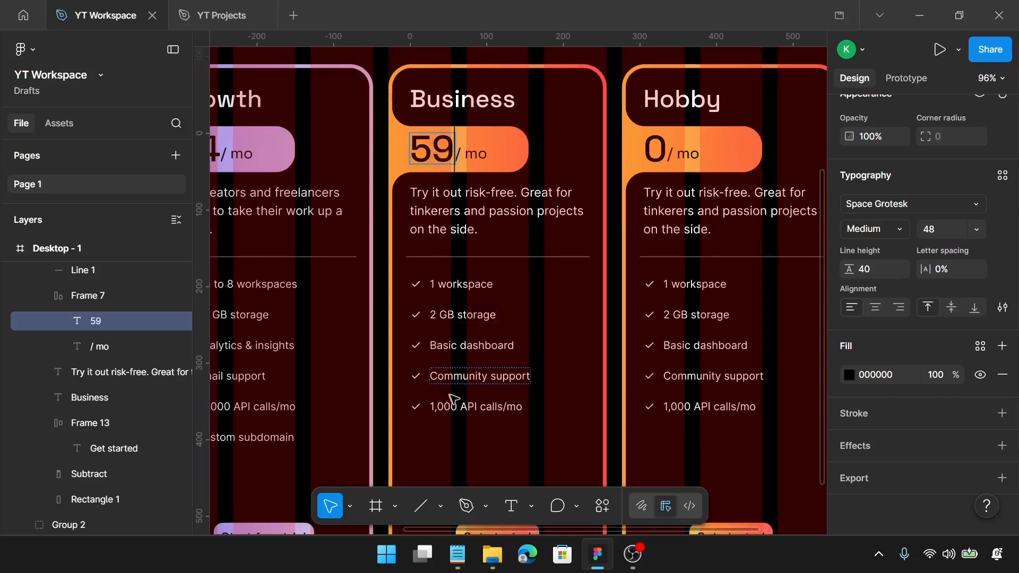
pyautogui.click(457, 554)
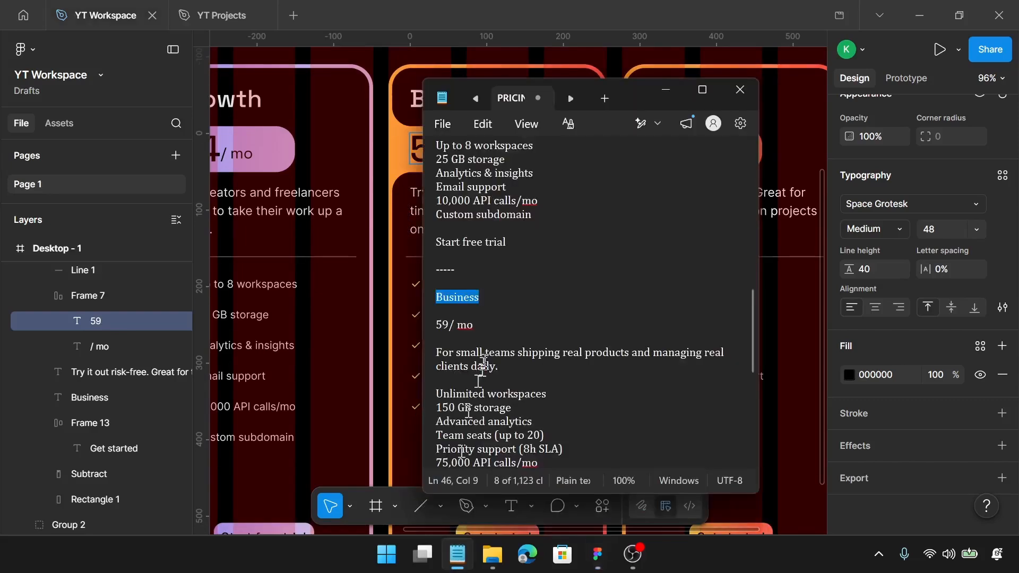
pyautogui.moveTo(512, 369); pyautogui.dragTo(406, 356)
pyautogui.hotkey('ctrl', 'c')
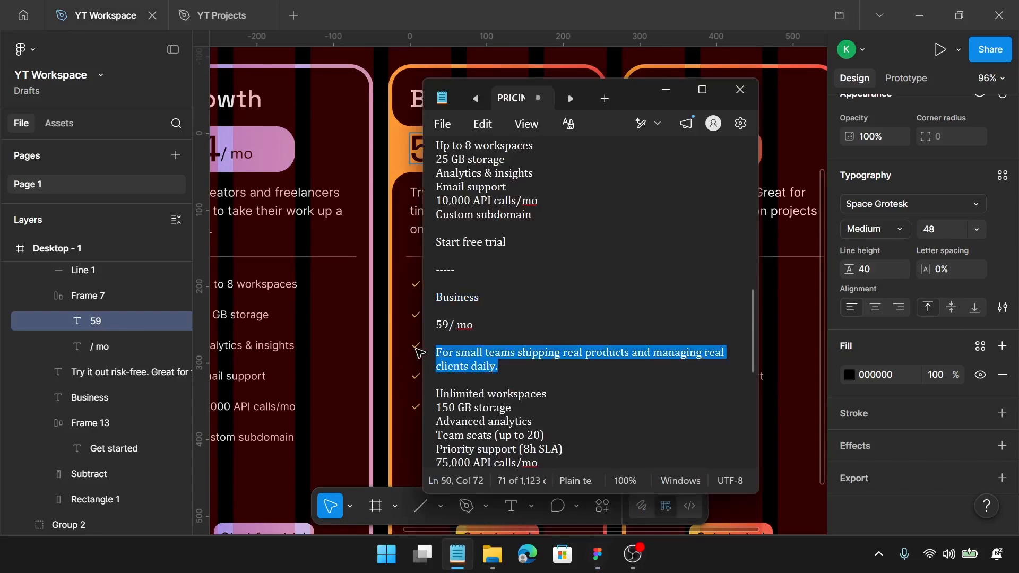
pyautogui.click(419, 221)
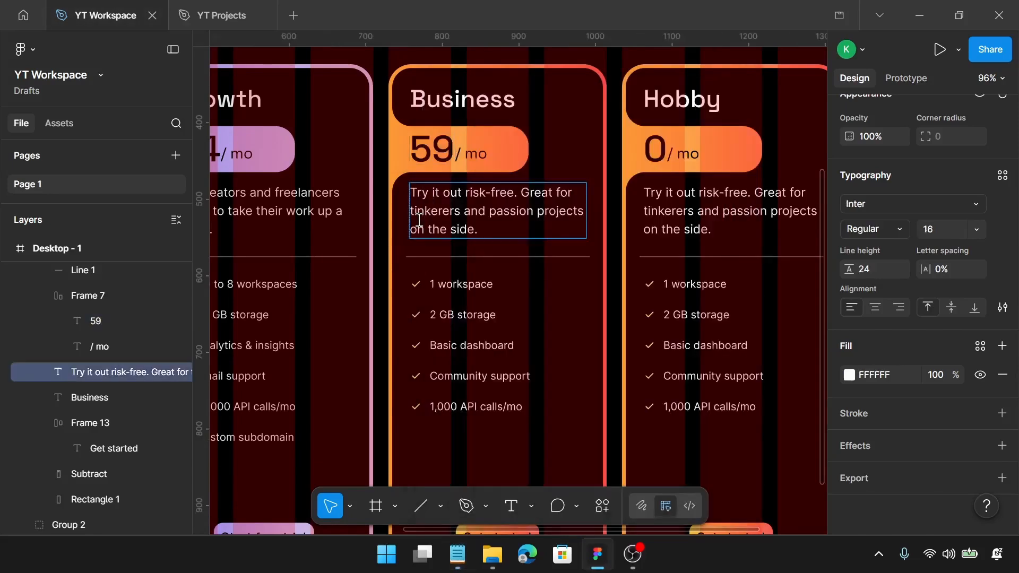
pyautogui.hotkey('ctrl', 'a')
pyautogui.hotkey('ctrl', 'v')
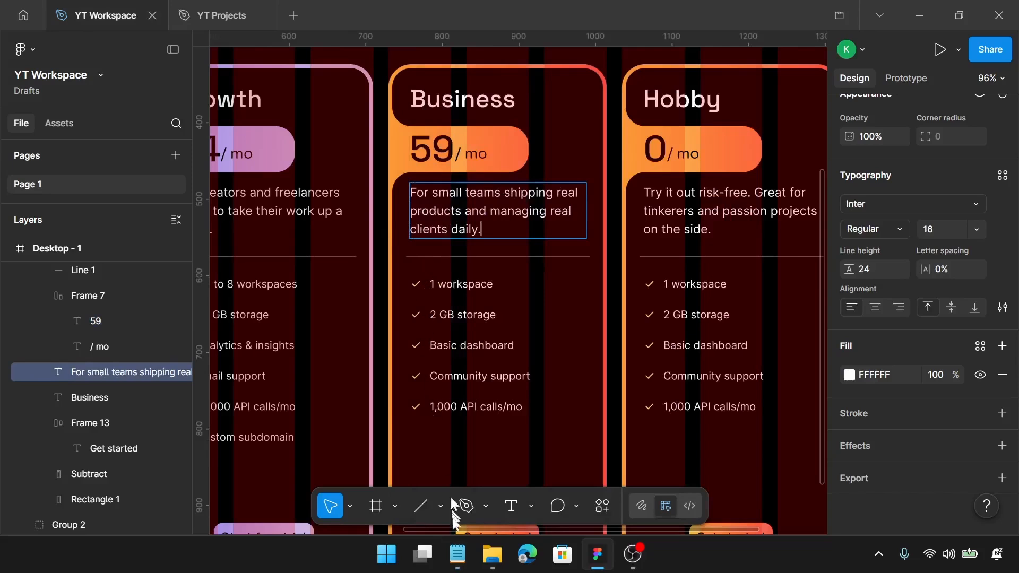
# Copy "Unlimited workspaces" from the pricing notes and replace the Business card's first feature with it
pyautogui.click(457, 554)
pyautogui.scroll(-3, 529, 400)
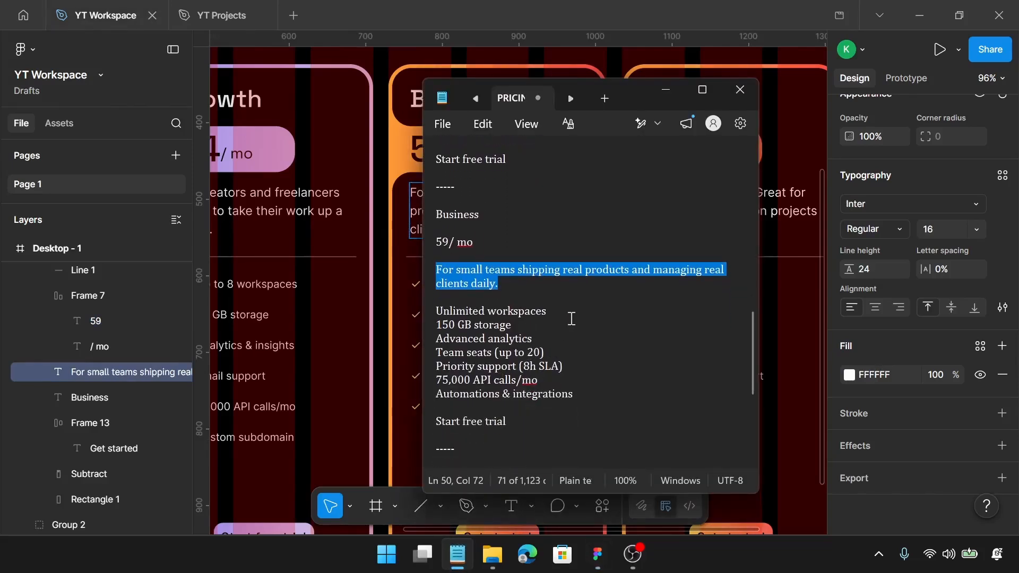
pyautogui.moveTo(566, 312); pyautogui.dragTo(441, 307)
pyautogui.hotkey('ctrl', 'c')
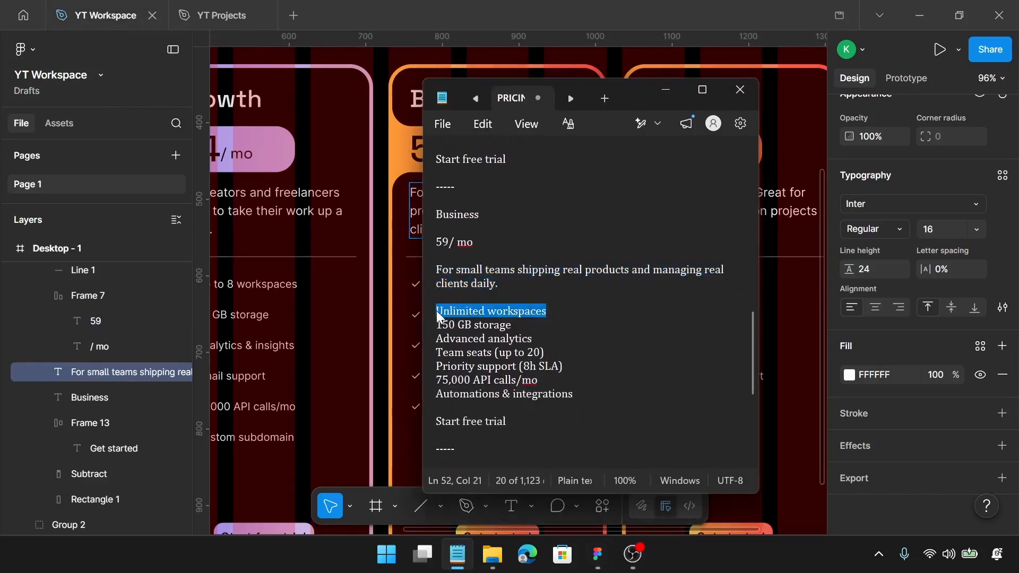
pyautogui.hscroll(5, 353, 315)
pyautogui.click(379, 283)
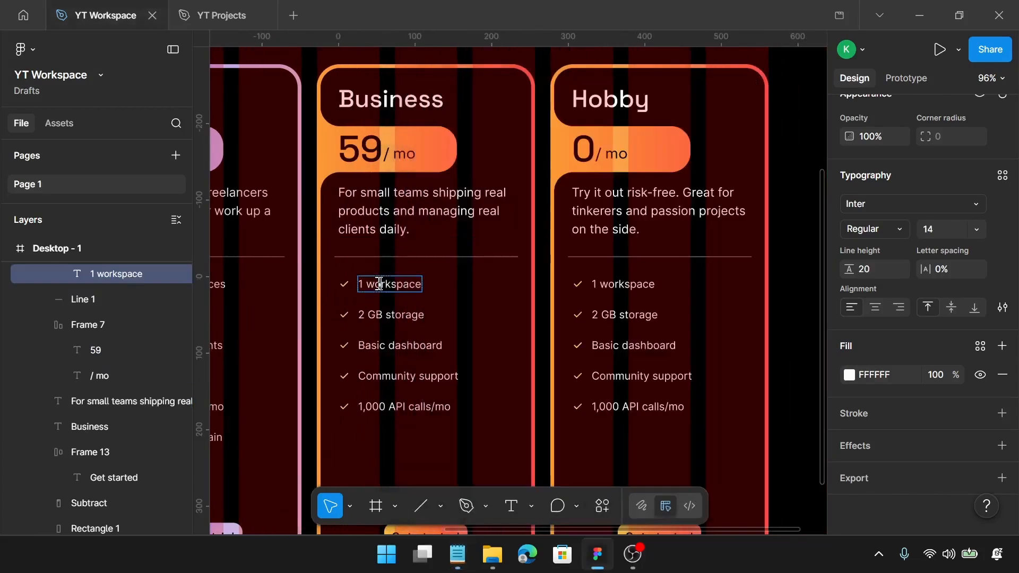
pyautogui.doubleClick(378, 284)
pyautogui.hotkey('ctrl', 'a')
pyautogui.hotkey('ctrl', 'v')
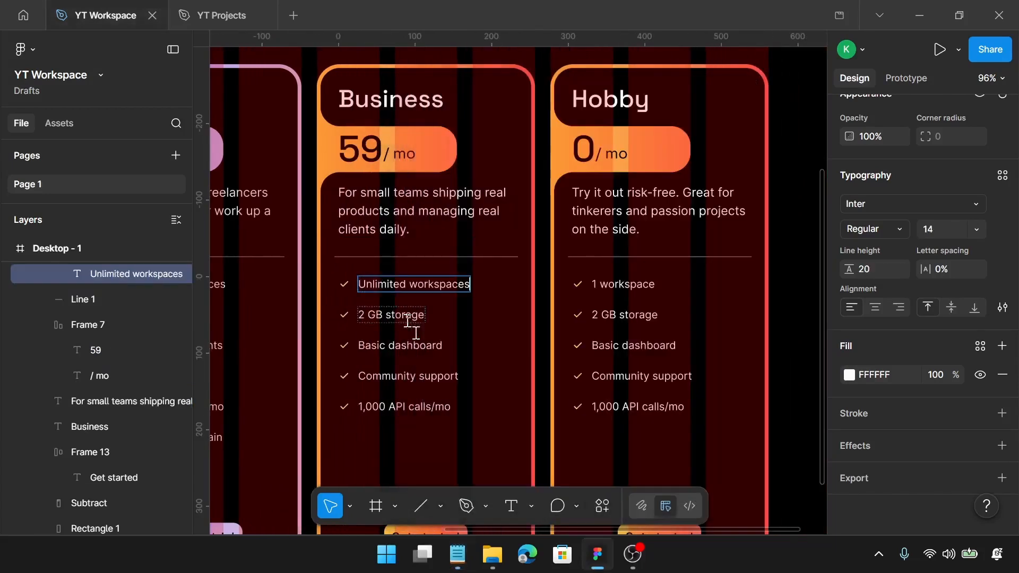
# Copy "150 GB storage" from the pricing notes and replace the Business card's second feature with it
pyautogui.click(456, 553)
pyautogui.moveTo(530, 325); pyautogui.dragTo(445, 325)
pyautogui.hotkey('ctrl', 'c')
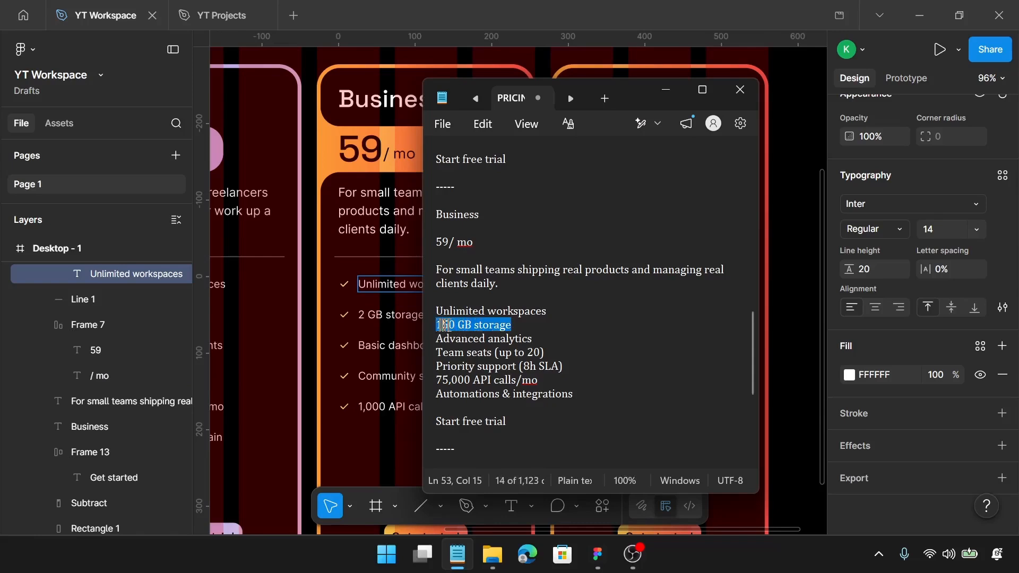
pyautogui.click(385, 314)
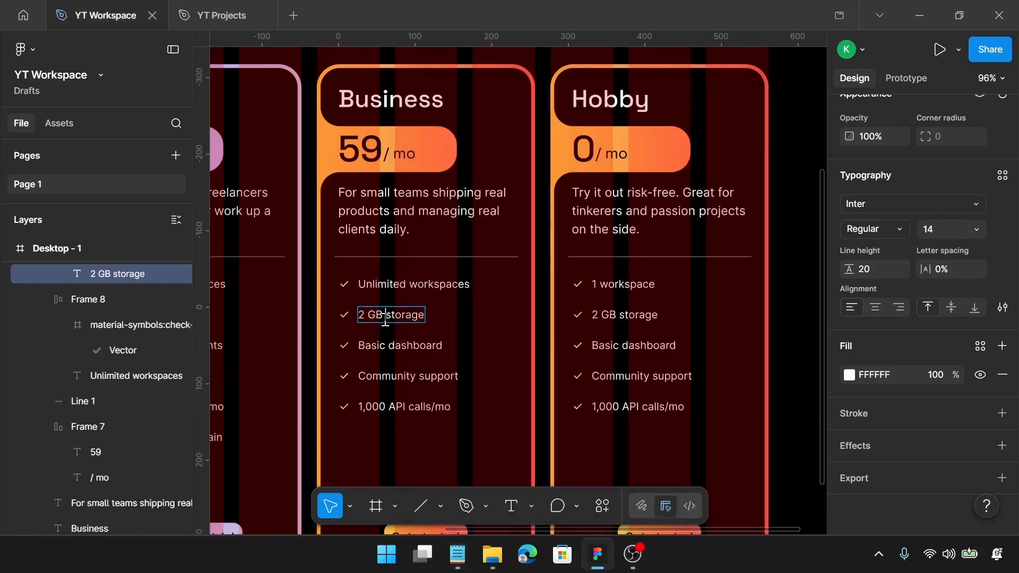
pyautogui.hotkey('ctrl', 'v')
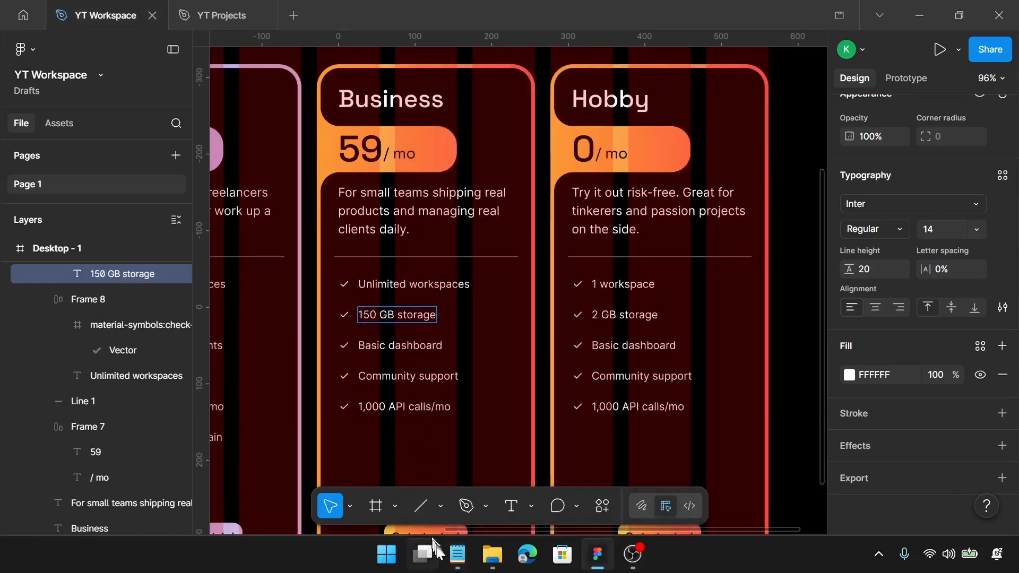
# Copy "Advanced analytics" from the pricing notes and replace the Business card's third feature with it
pyautogui.click(456, 554)
pyautogui.moveTo(537, 339); pyautogui.dragTo(428, 347)
pyautogui.hotkey('ctrl', 'c')
pyautogui.click(394, 345)
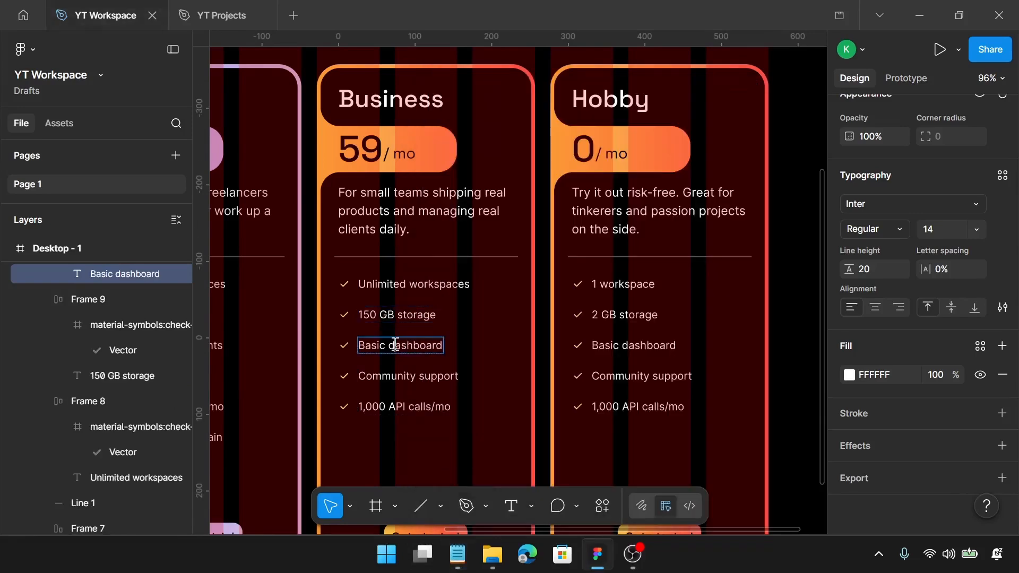
pyautogui.doubleClick(394, 344)
pyautogui.hotkey('ctrl', 'v')
# Copy "Team seats (up to 20)" from the pricing notes and replace the Business card's fourth feature with it
pyautogui.click(456, 554)
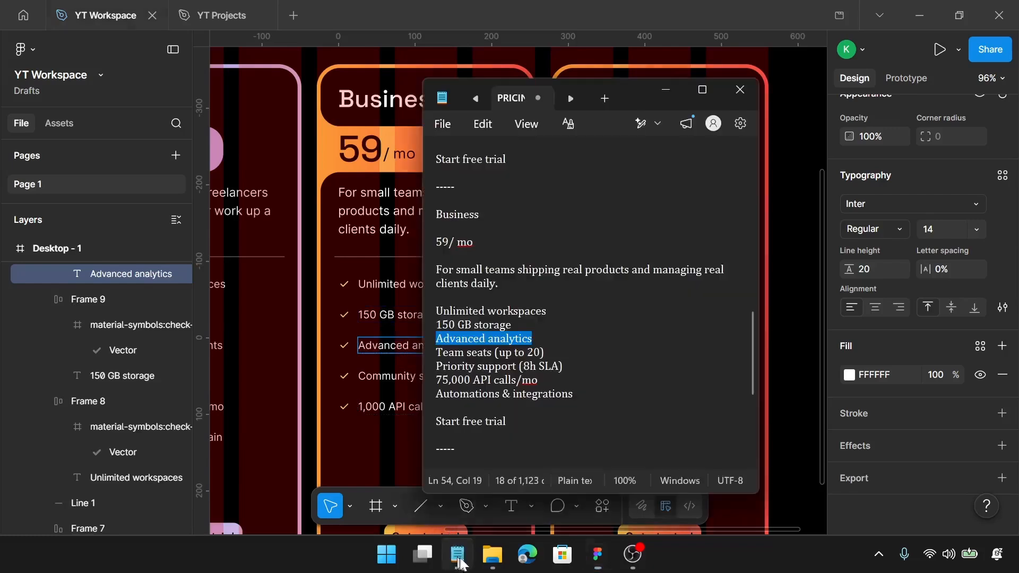
pyautogui.moveTo(547, 352); pyautogui.dragTo(430, 348)
pyautogui.hotkey('ctrl', 'c')
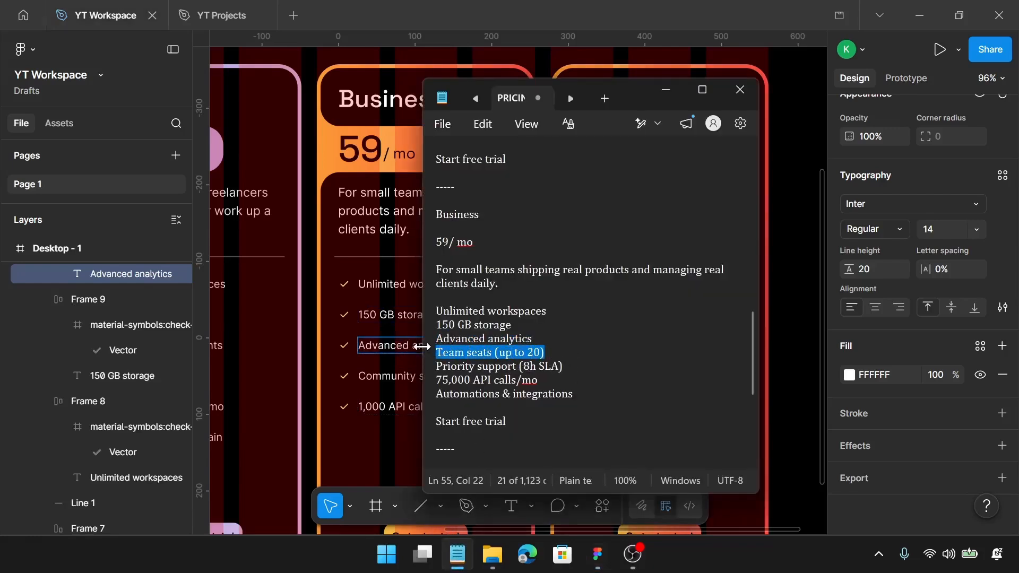
pyautogui.click(398, 375)
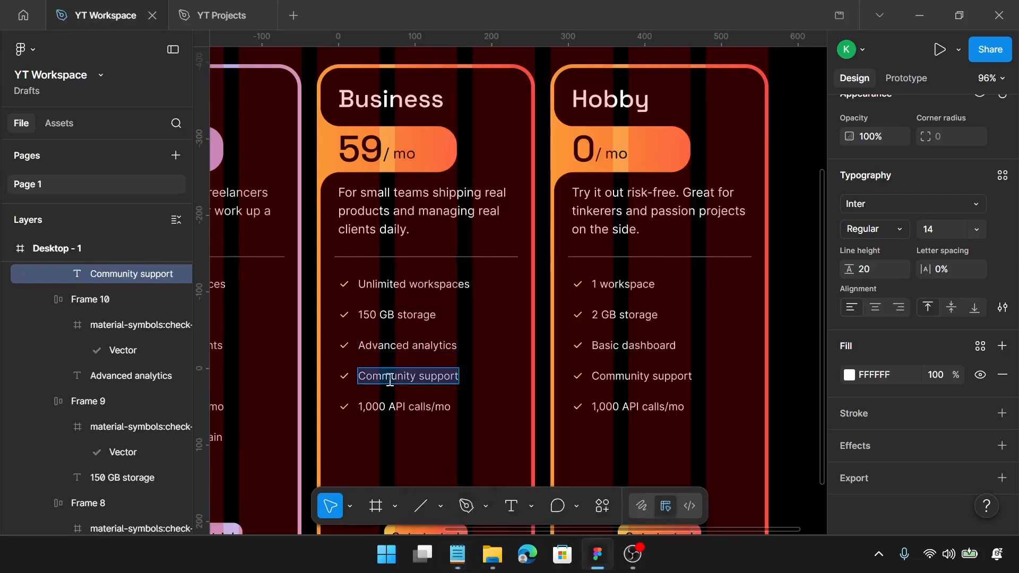
pyautogui.doubleClick(390, 380)
pyautogui.hotkey('ctrl', 'v')
# Copy "Priority support (8h SLA)" from the pricing notes and replace the Business card's fifth feature with it
pyautogui.click(456, 553)
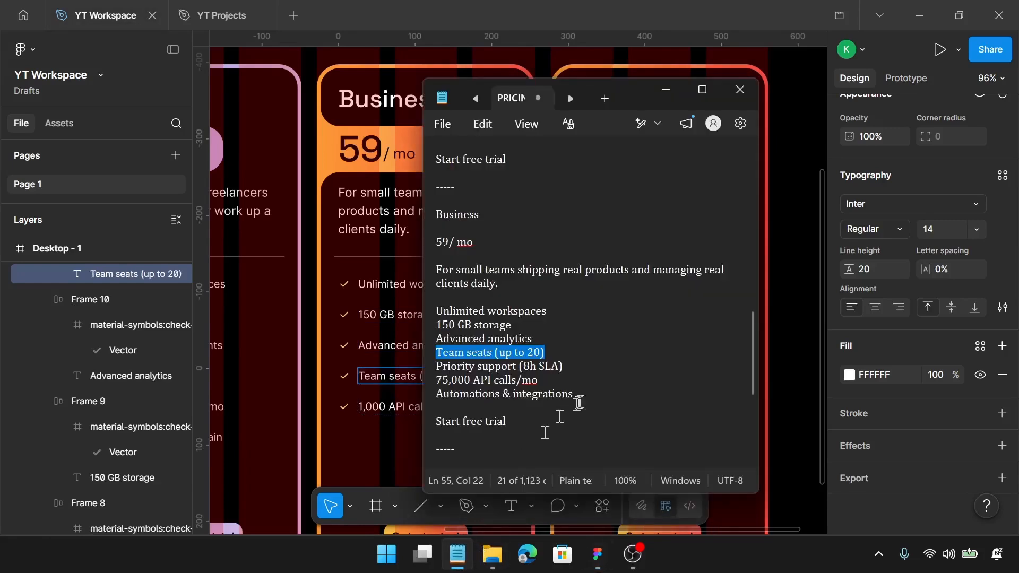
pyautogui.moveTo(580, 366); pyautogui.dragTo(421, 368)
pyautogui.hotkey('ctrl', 'c')
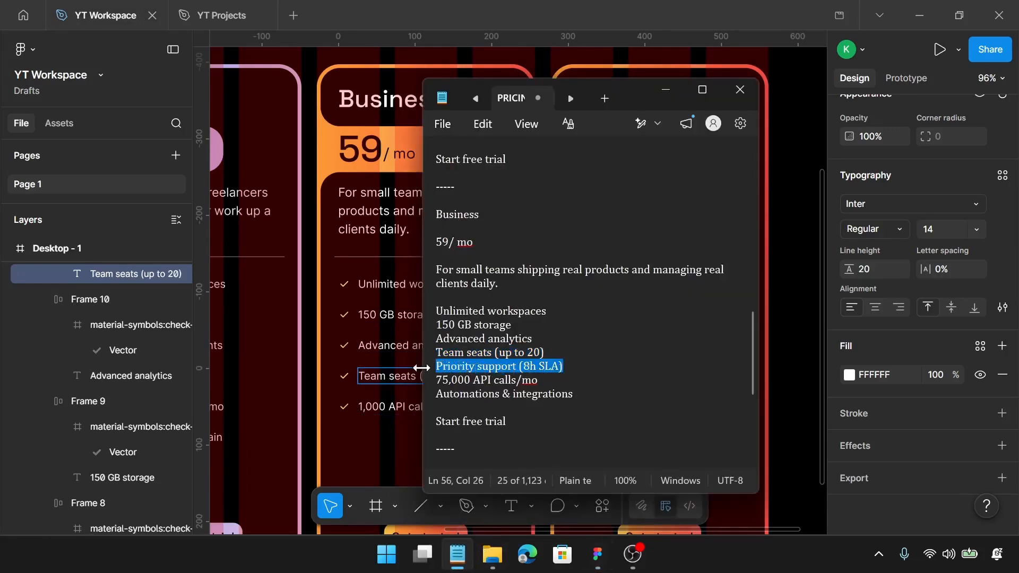
pyautogui.click(397, 405)
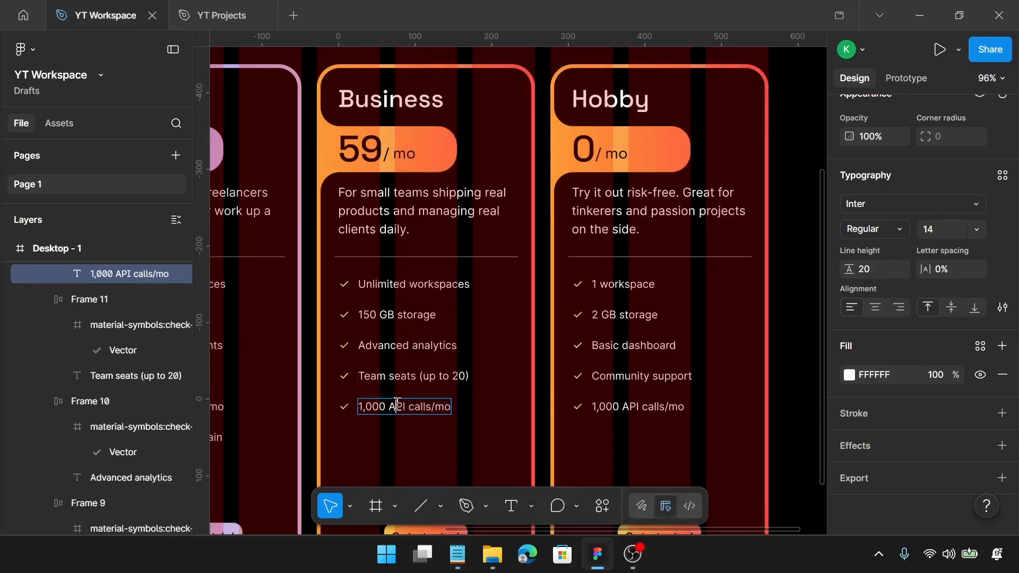
pyautogui.doubleClick(397, 404)
pyautogui.hotkey('ctrl', 'v')
# Duplicate the Business card's "Priority support (8h SLA)" row twice below itself, keeping the even row spacing of the list
pyautogui.scroll(-1, 398, 408)
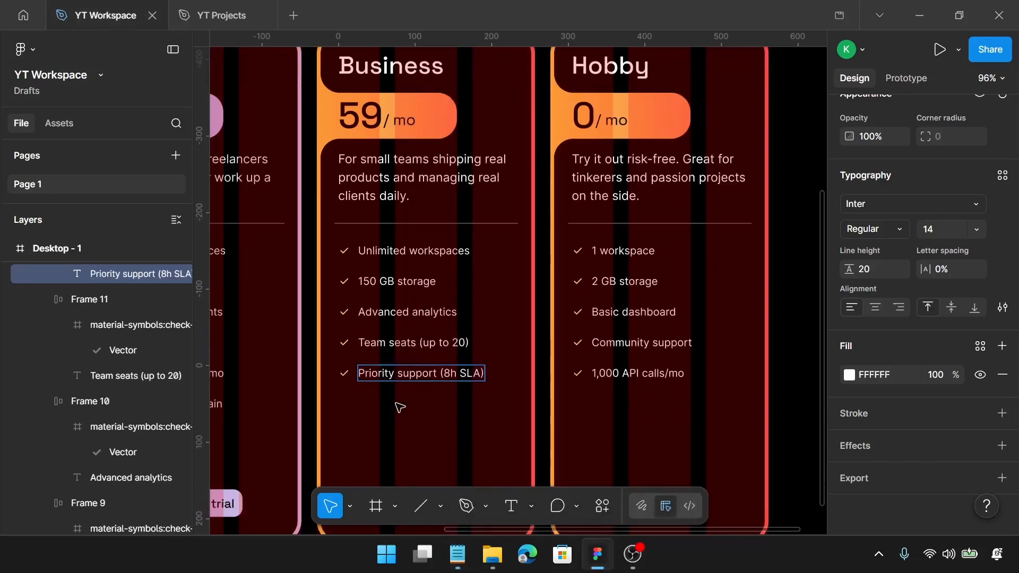
pyautogui.click(400, 407)
pyautogui.scroll(-2, 400, 407)
pyautogui.keyDown('ctrl'); pyautogui.scroll(2, 398, 403); pyautogui.keyUp('ctrl')
pyautogui.click(432, 317)
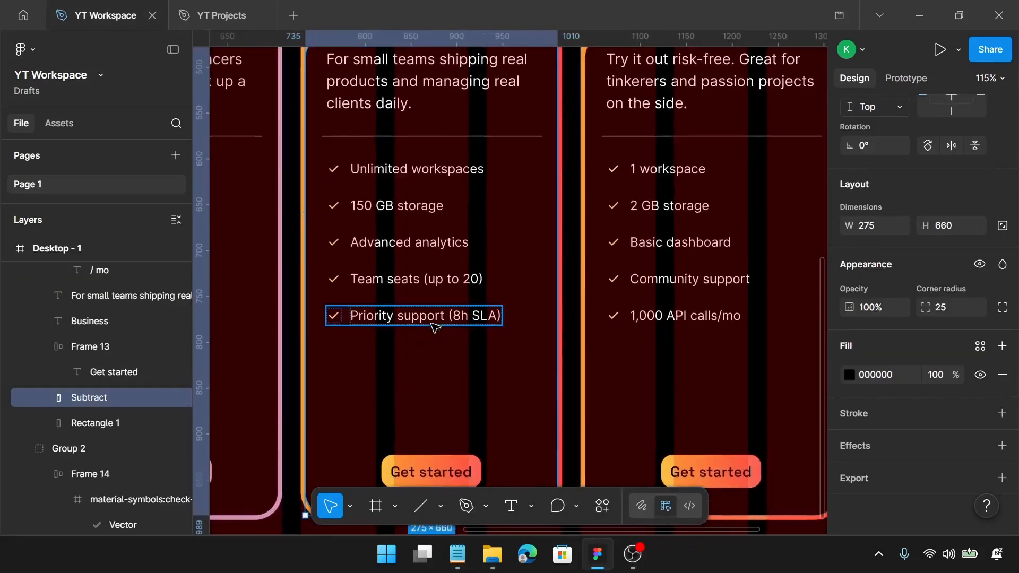
pyautogui.keyDown('alt'); pyautogui.moveTo(437, 318); pyautogui.dragTo(436, 391); pyautogui.keyUp('alt')
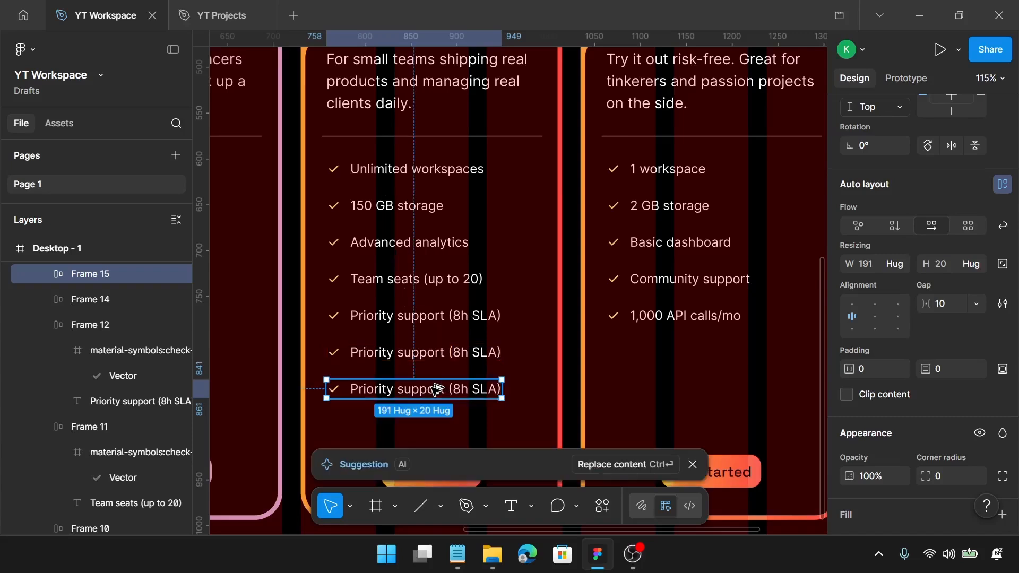
# Copy "75,000 API calls/mo" from the pricing notes and replace the Business card's sixth feature with it
pyautogui.click(458, 554)
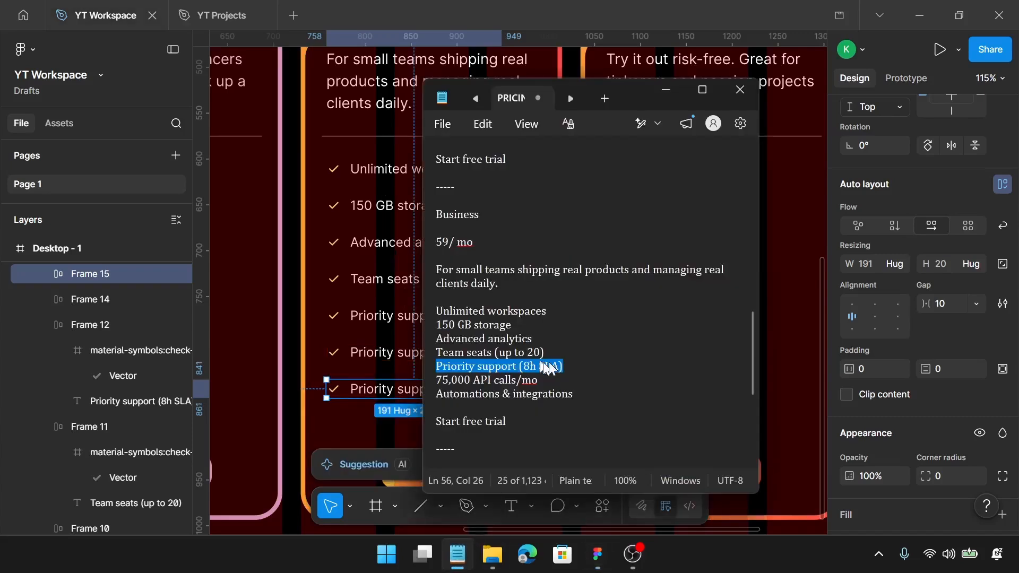
pyautogui.moveTo(540, 380); pyautogui.dragTo(431, 386)
pyautogui.hotkey('ctrl', 'c')
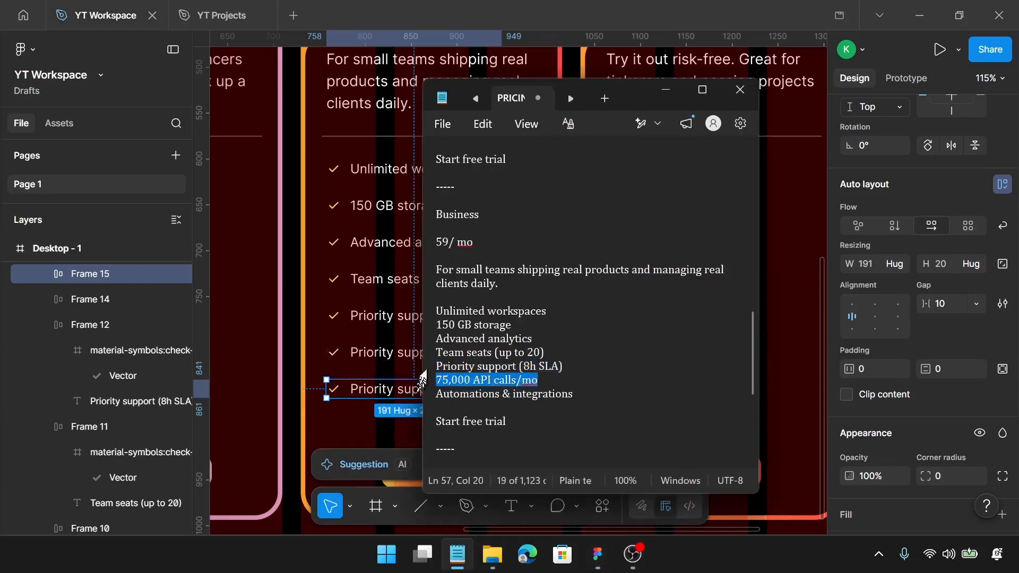
pyautogui.click(400, 351)
pyautogui.click(400, 351)
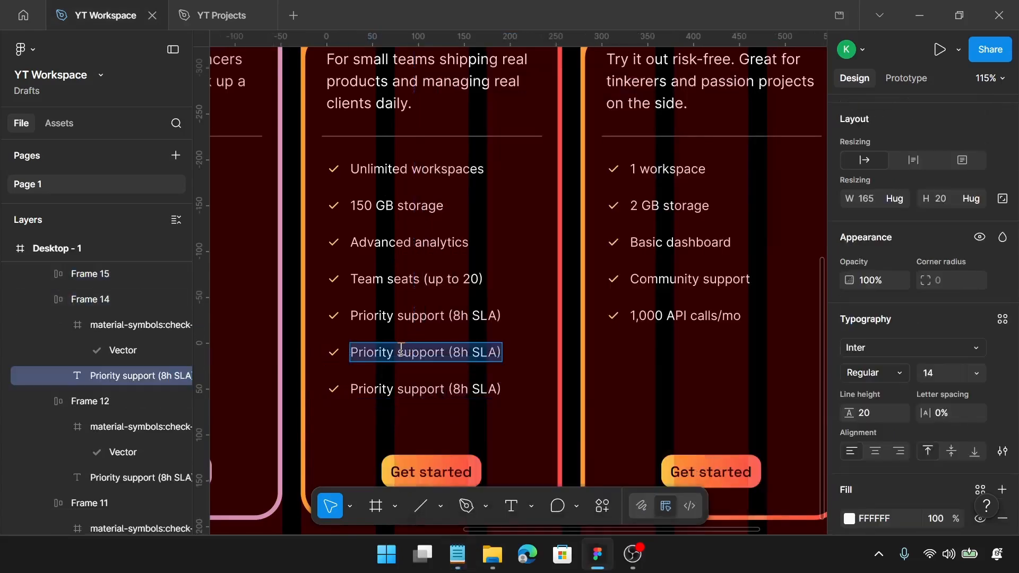
pyautogui.hotkey('ctrl', 'v')
# Copy "Automations & integrations" from the pricing notes and replace the Business card's seventh feature with it
pyautogui.click(457, 554)
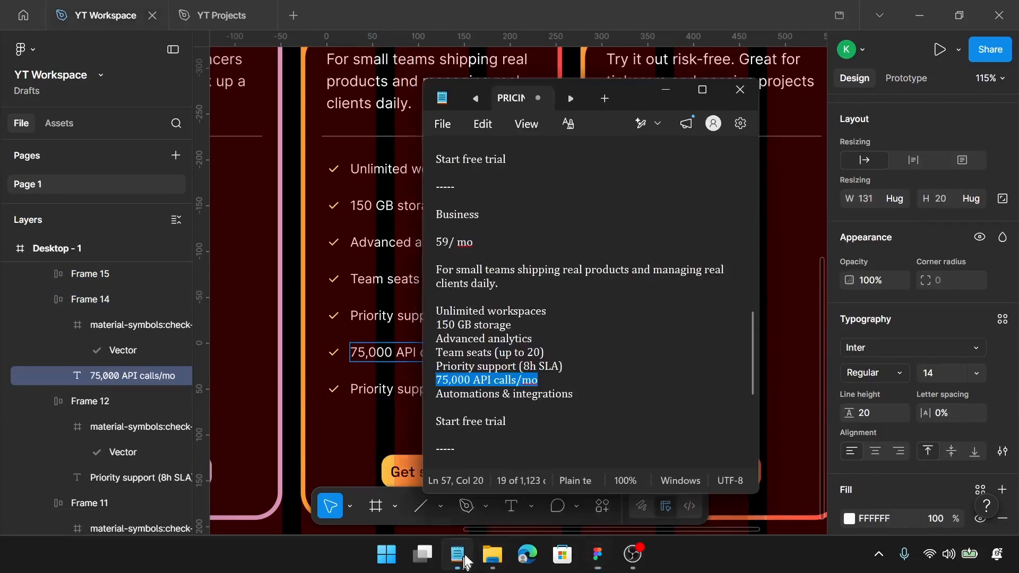
pyautogui.moveTo(575, 394); pyautogui.dragTo(439, 395)
pyautogui.hotkey('ctrl', 'c')
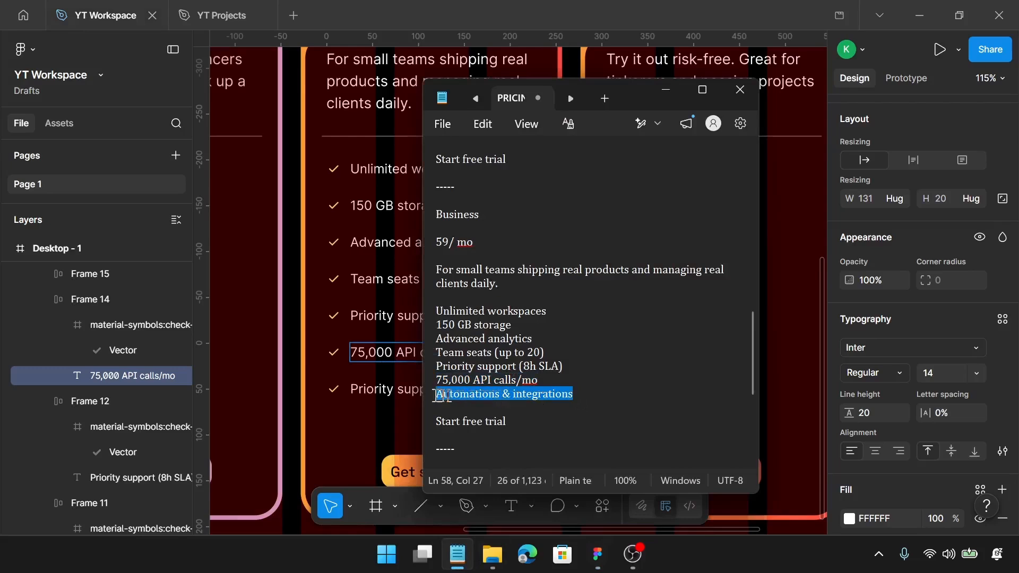
pyautogui.click(389, 393)
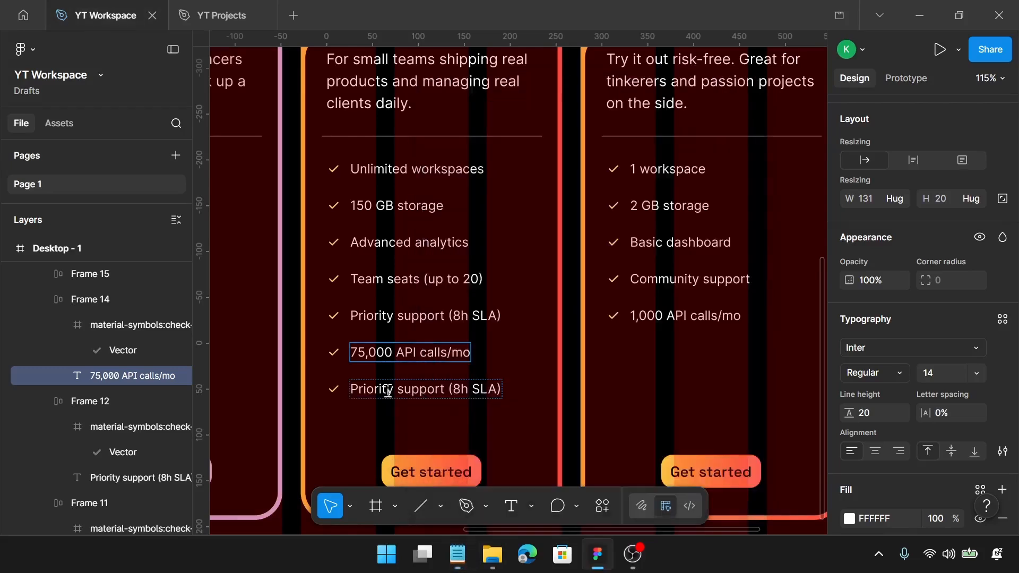
pyautogui.doubleClick(388, 391)
pyautogui.hotkey('ctrl', 'v')
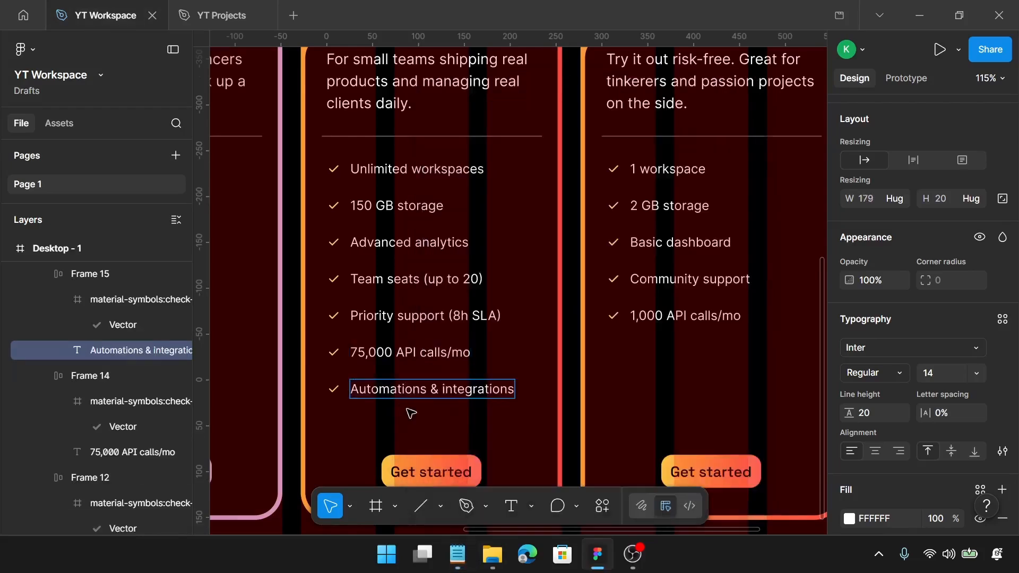
pyautogui.press('Escape')
# Copy "Start free trial" from the pricing notes and replace the Business card's button label with it
pyautogui.scroll(-3, 411, 414)
pyautogui.click(470, 541)
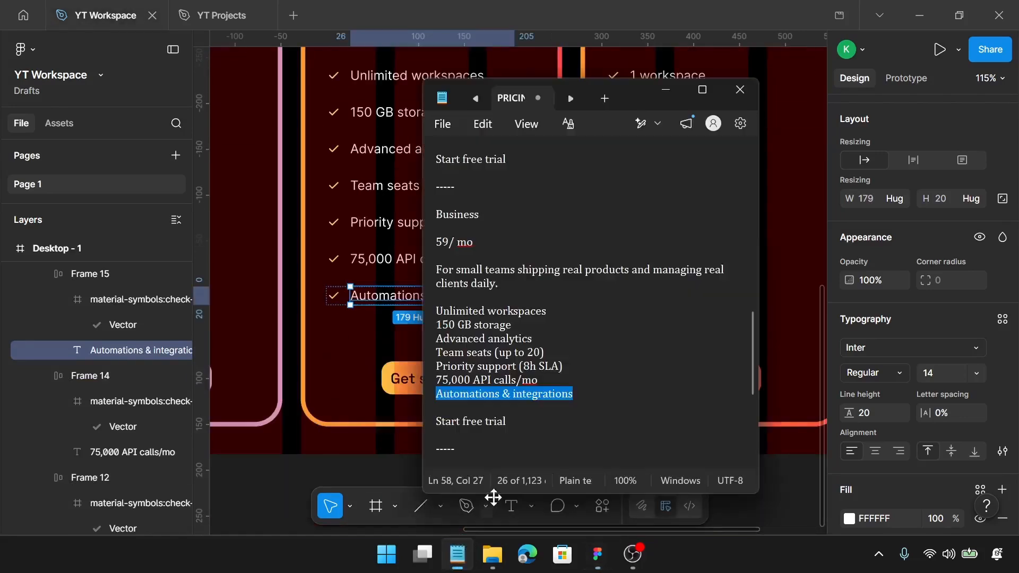
pyautogui.moveTo(507, 422); pyautogui.dragTo(419, 428)
pyautogui.hotkey('ctrl', 'c')
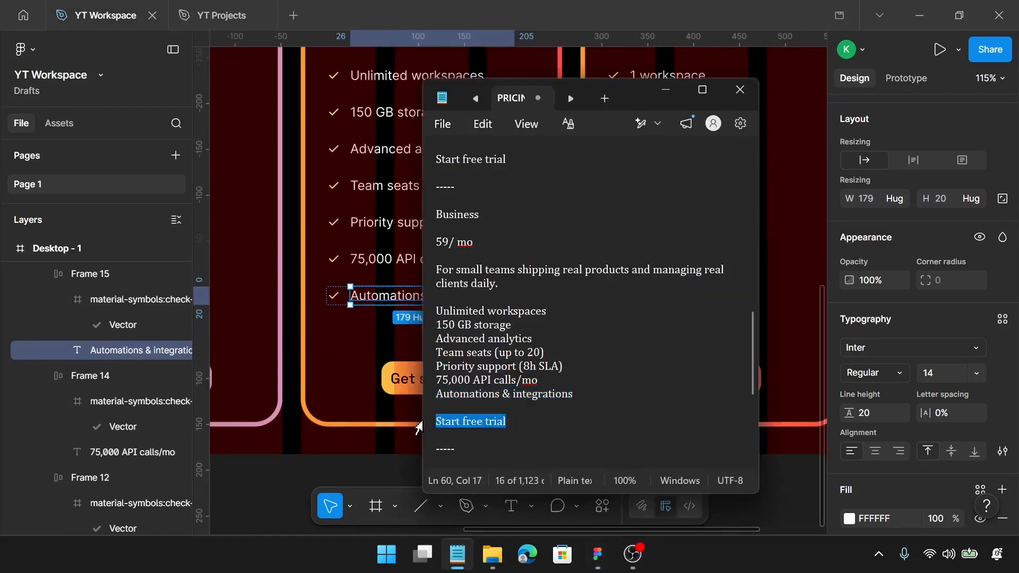
pyautogui.click(406, 384)
pyautogui.doubleClick(407, 386)
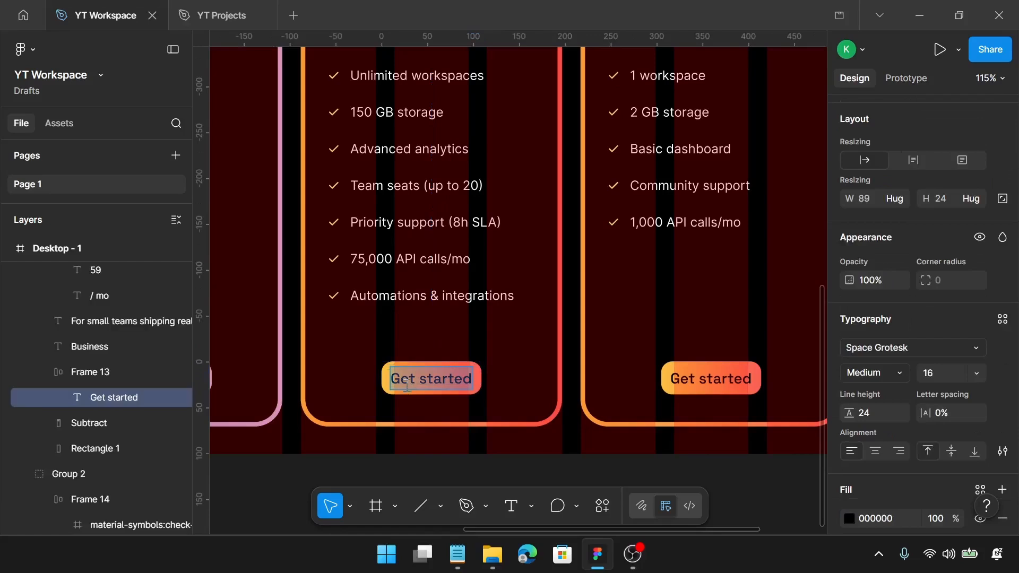
pyautogui.hotkey('ctrl', 'v')
# Center the "Start free trial" button horizontally within the Business card
pyautogui.click(342, 374)
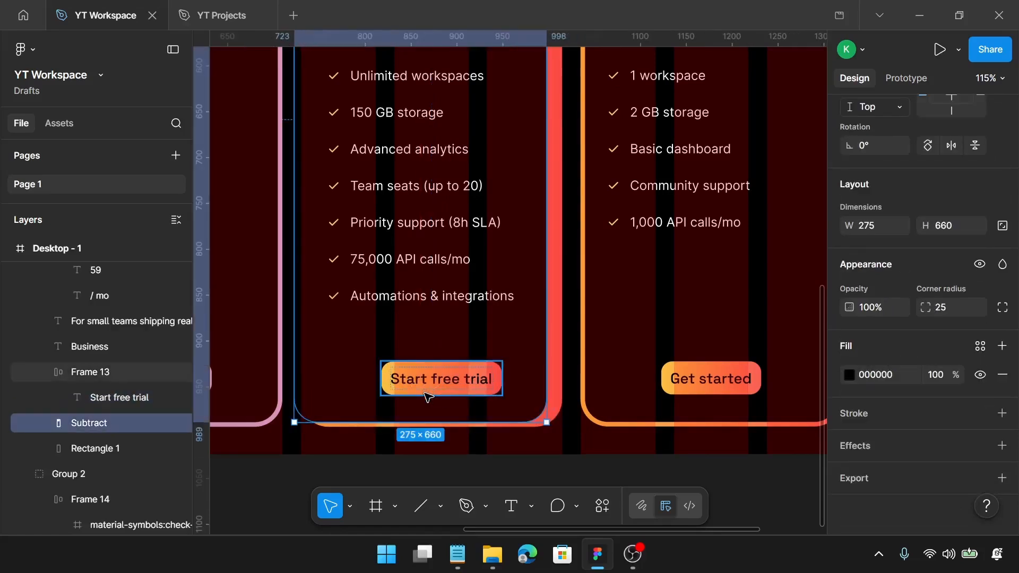
pyautogui.click(464, 374)
pyautogui.moveTo(464, 375); pyautogui.dragTo(457, 378)
pyautogui.scroll(-2, 457, 379)
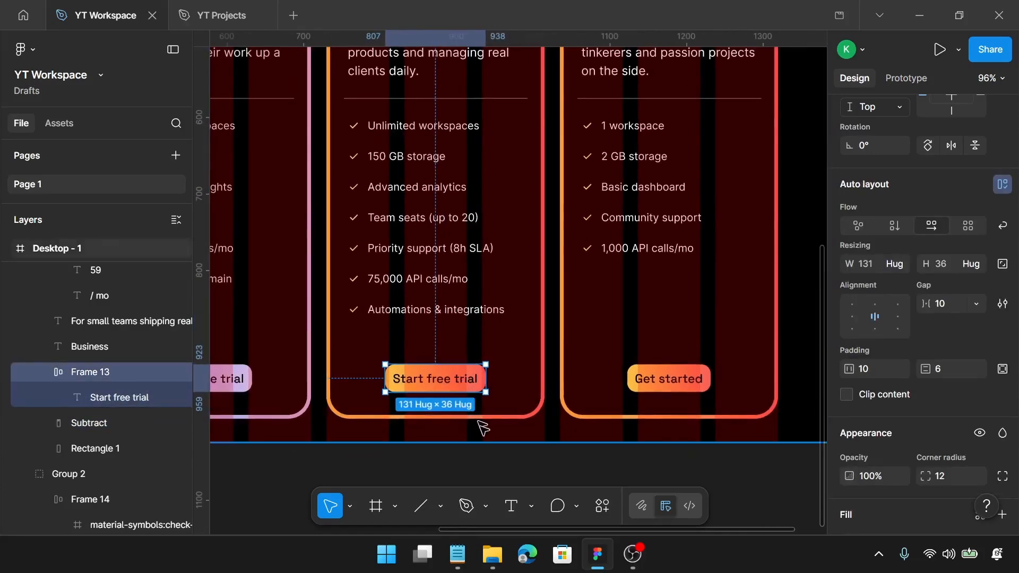
pyautogui.click(484, 448)
# Set the 0% stop of the Business card's shared linear gradient to 3DEAAA
pyautogui.click(485, 417)
pyautogui.scroll(-6, 894, 403)
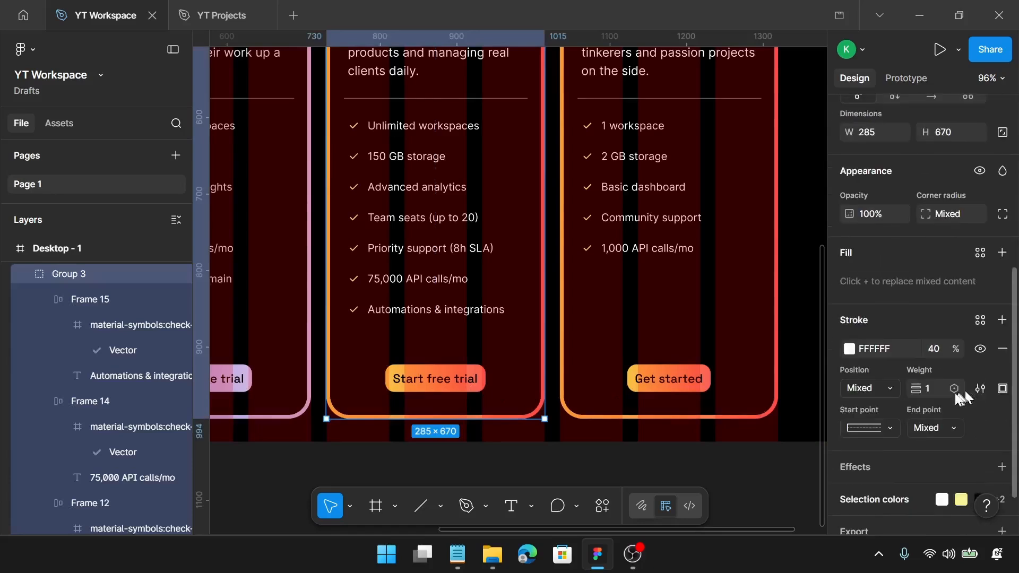
pyautogui.click(855, 448)
pyautogui.scroll(-3, 852, 429)
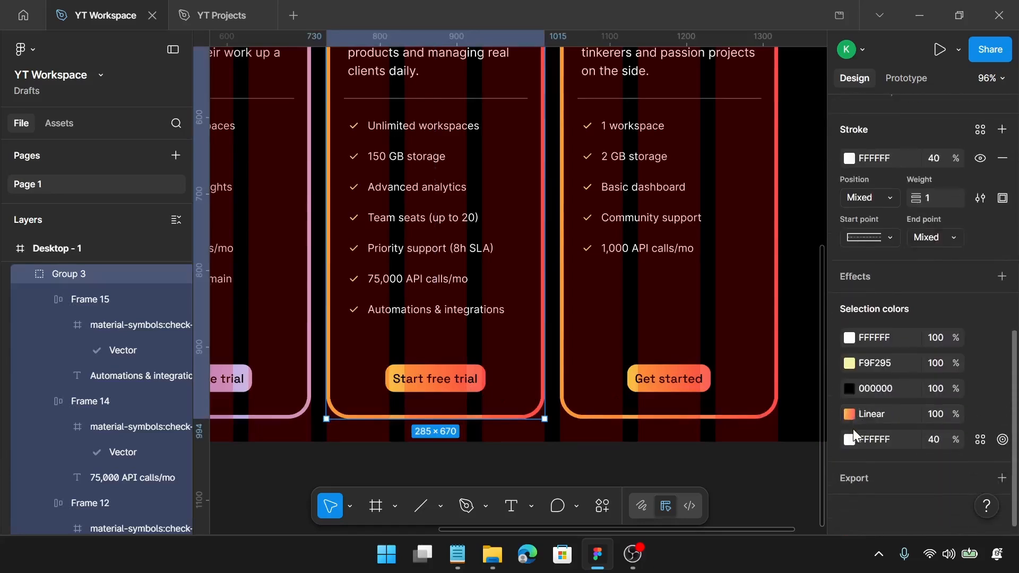
pyautogui.click(851, 415)
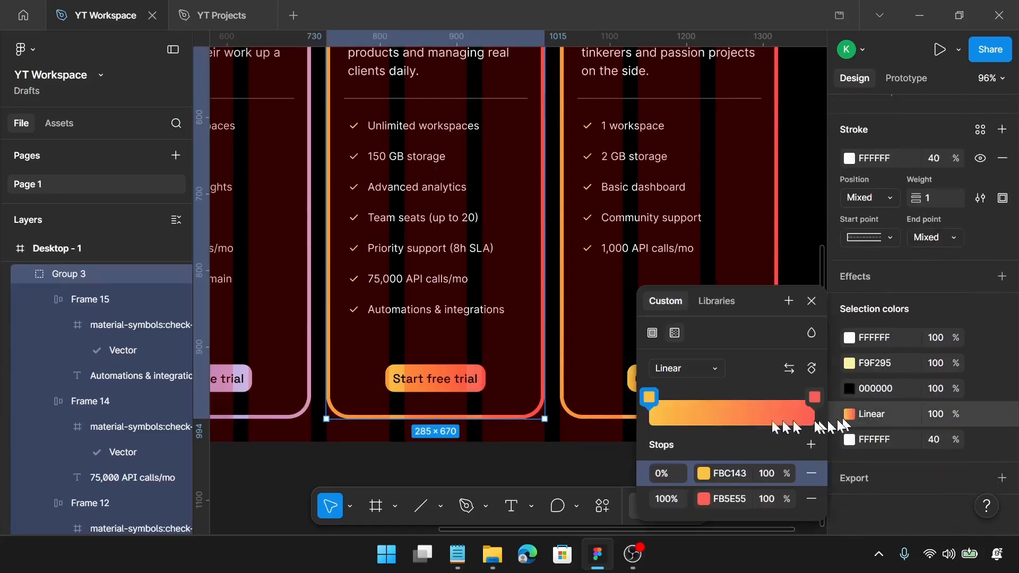
pyautogui.click(724, 469)
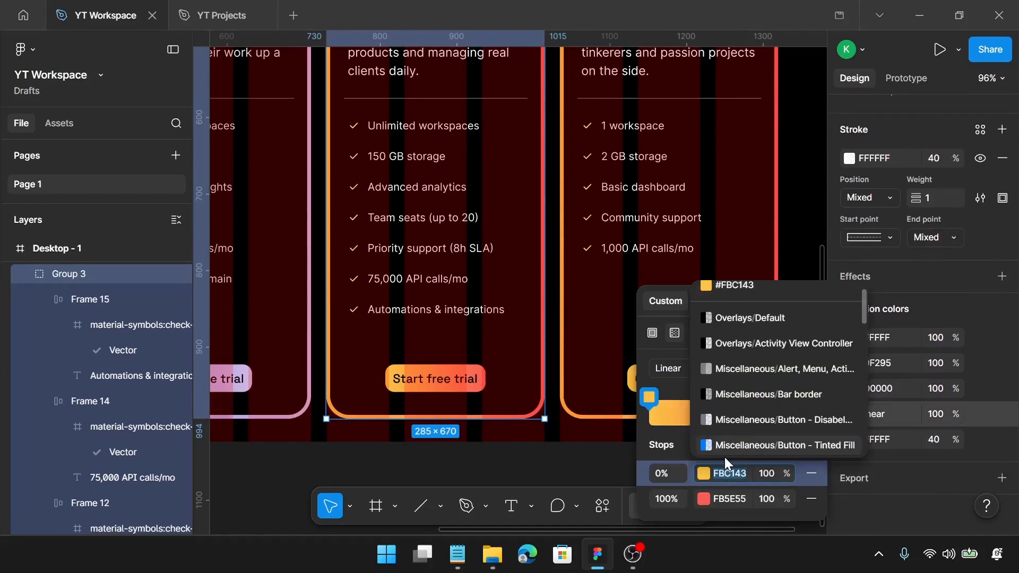
pyautogui.write('3')
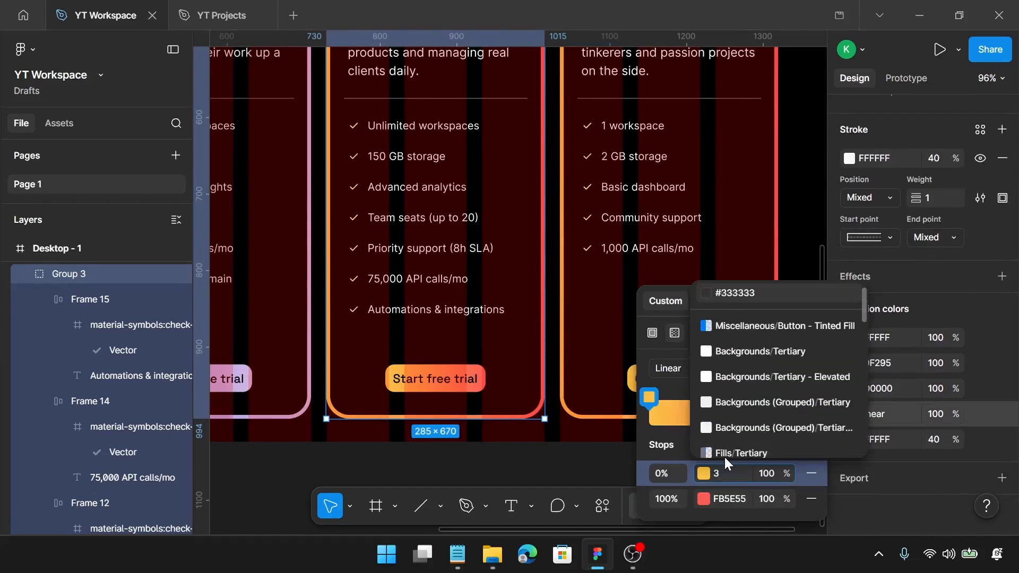
pyautogui.write('d')
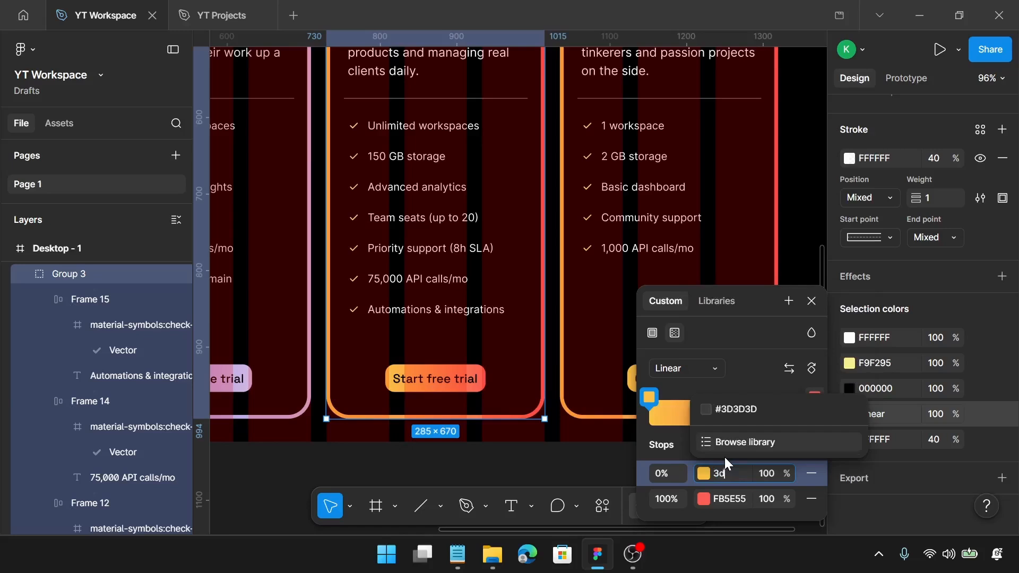
pyautogui.write('eaaa')
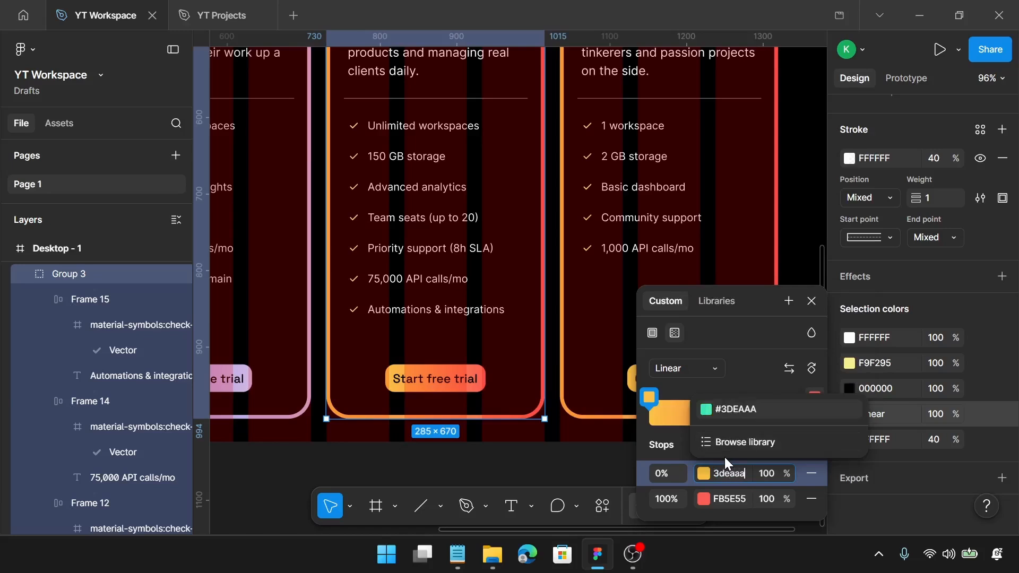
pyautogui.press('Return')
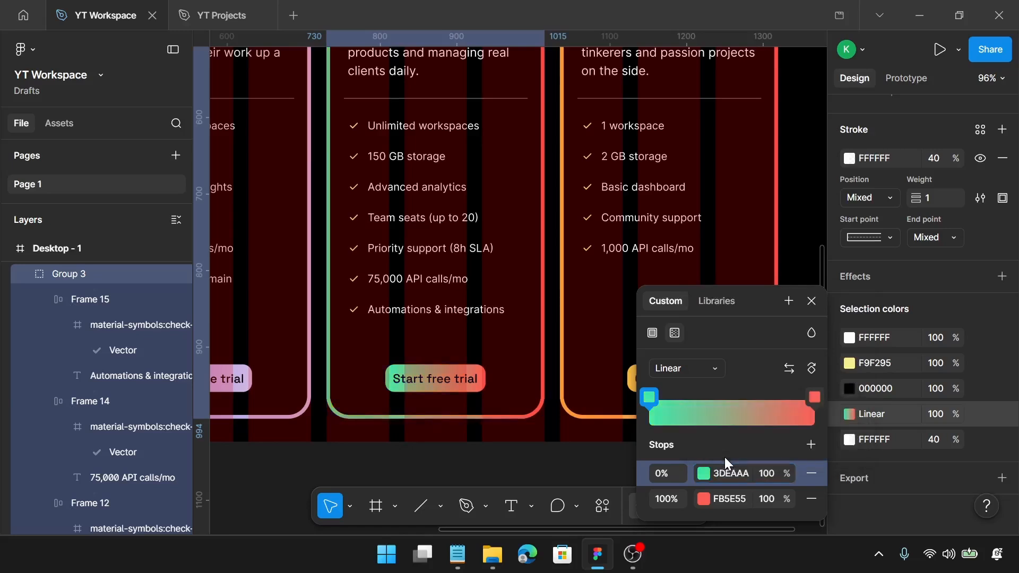
# Set the 100% stop of the Business card's gradient to a near-white Background/Default library color and close the color settings
pyautogui.click(719, 505)
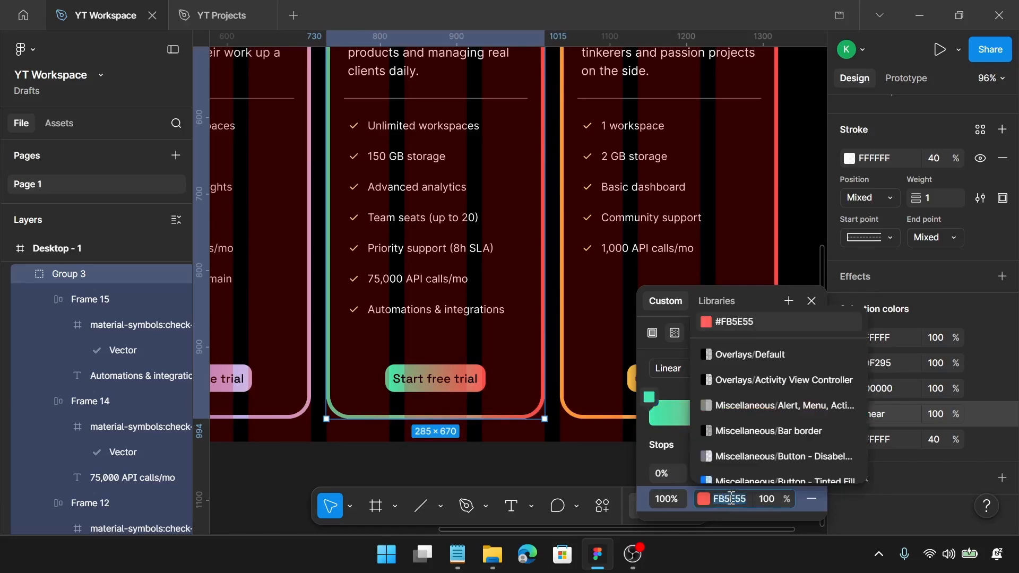
pyautogui.write('5df')
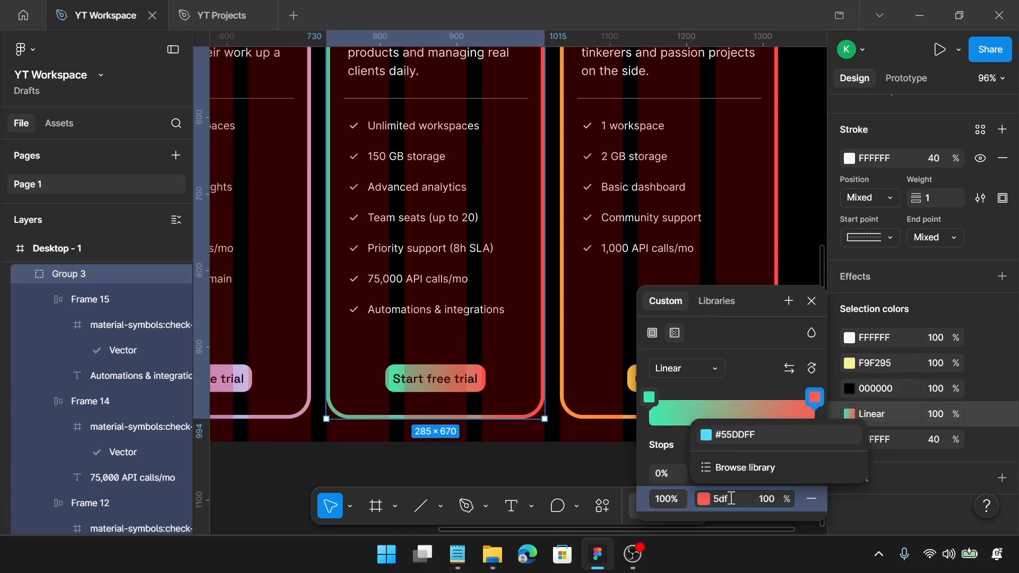
pyautogui.write('5f')
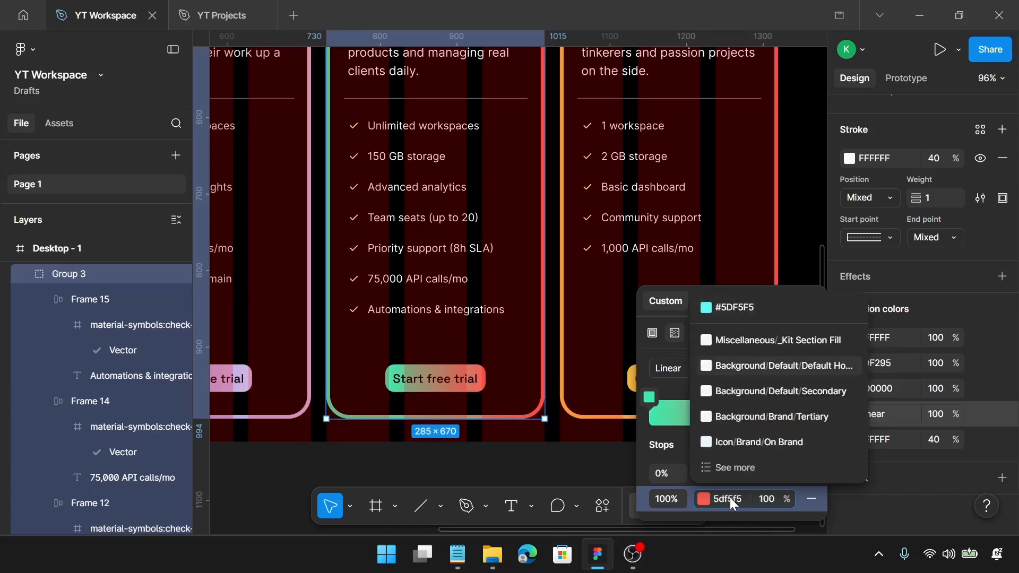
pyautogui.write('5')
pyautogui.press('Return')
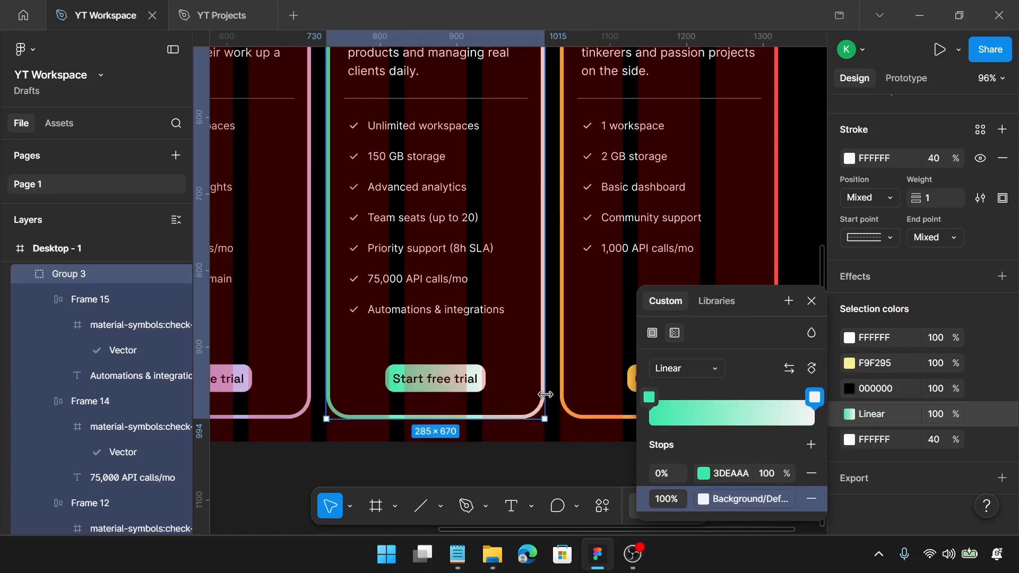
pyautogui.click(811, 301)
# Copy "Enterprise" from the pricing notes and replace the title of the remaining Hobby duplicate beside the Business card with it
pyautogui.hscroll(3, 632, 283)
pyautogui.scroll(4, 632, 282)
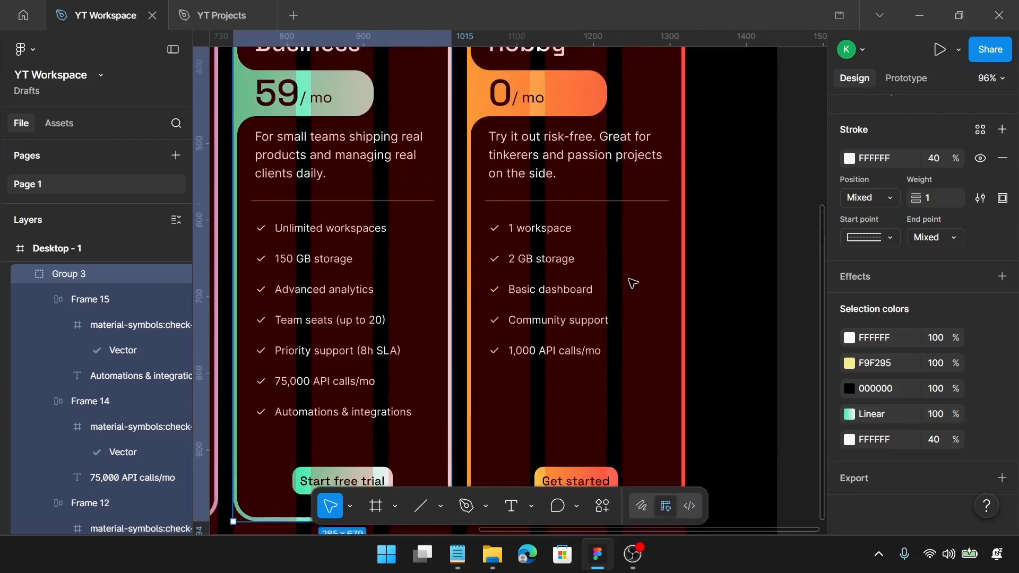
pyautogui.scroll(3, 632, 283)
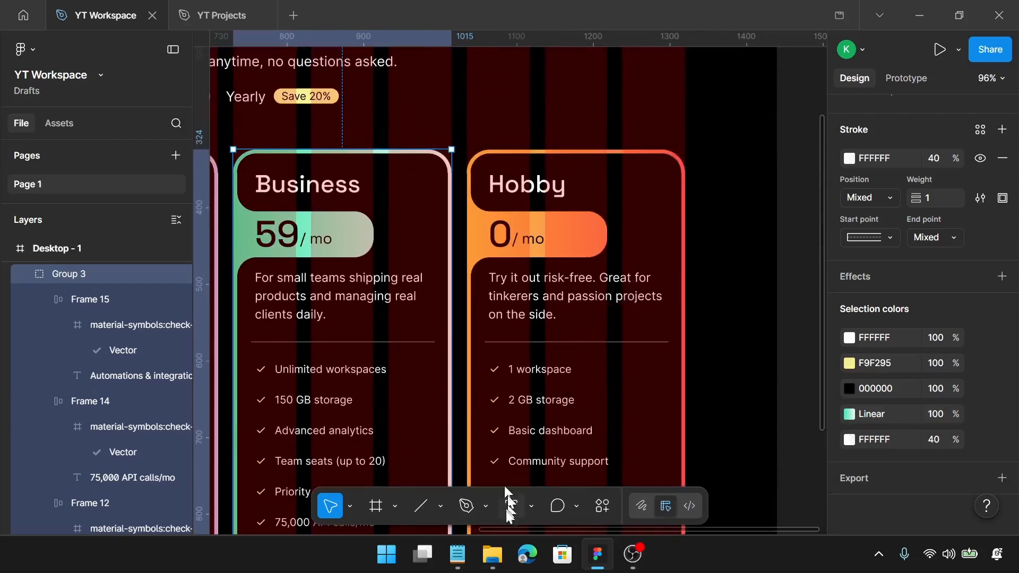
pyautogui.click(457, 554)
pyautogui.scroll(-3, 505, 319)
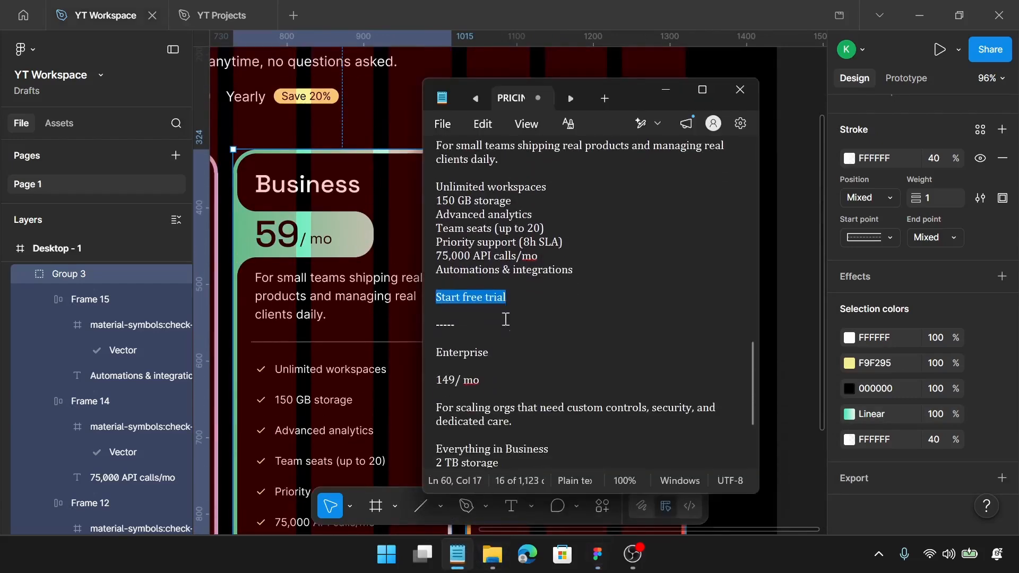
pyautogui.doubleClick(480, 353)
pyautogui.hotkey('ctrl', 'c')
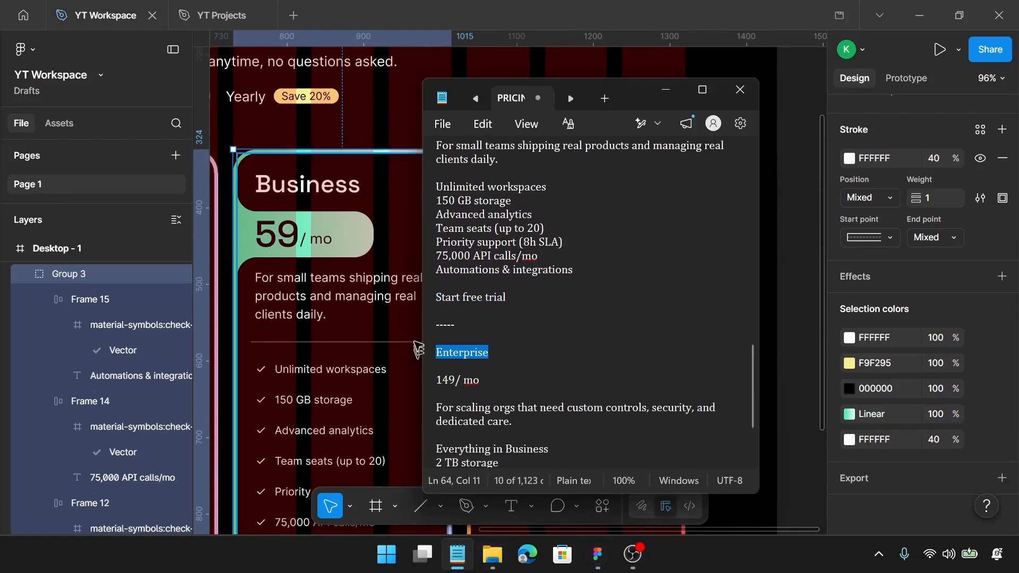
pyautogui.hotkey('alt', 'Tab')
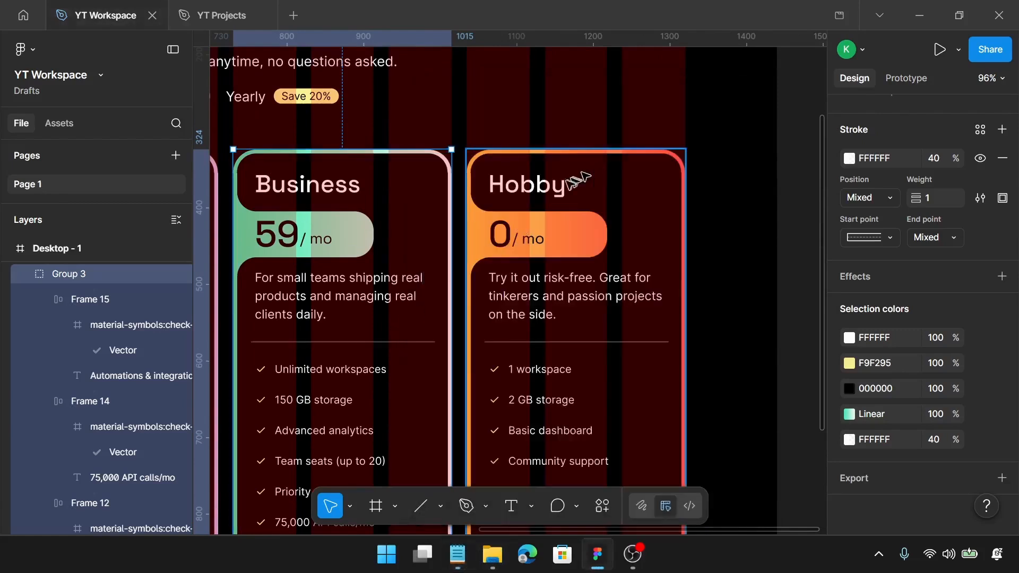
pyautogui.doubleClick(551, 186)
pyautogui.doubleClick(552, 186)
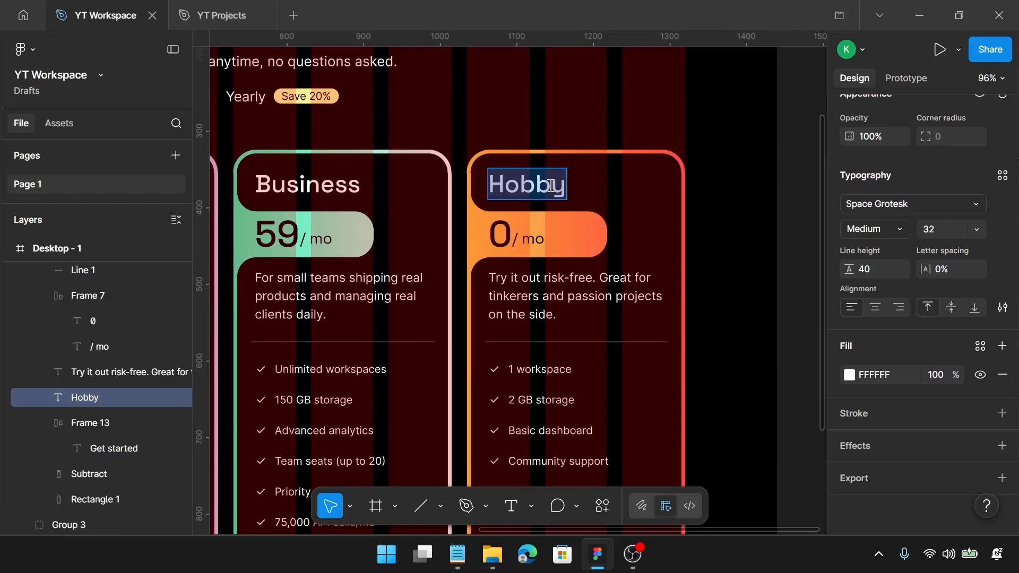
pyautogui.hotkey('ctrl', 'v')
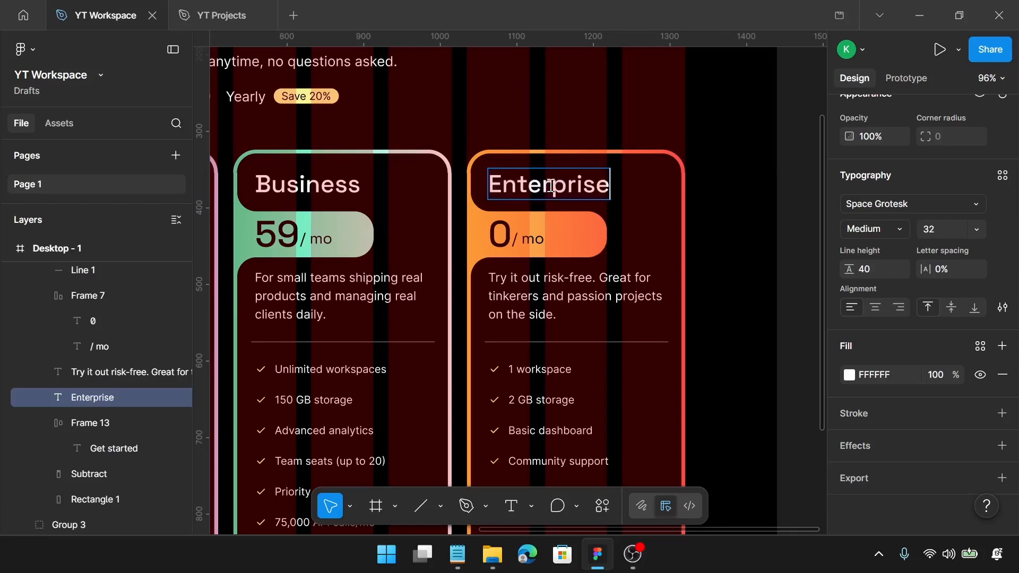
# Set the Enterprise card's monthly price to 149
pyautogui.doubleClick(504, 234)
pyautogui.write('1')
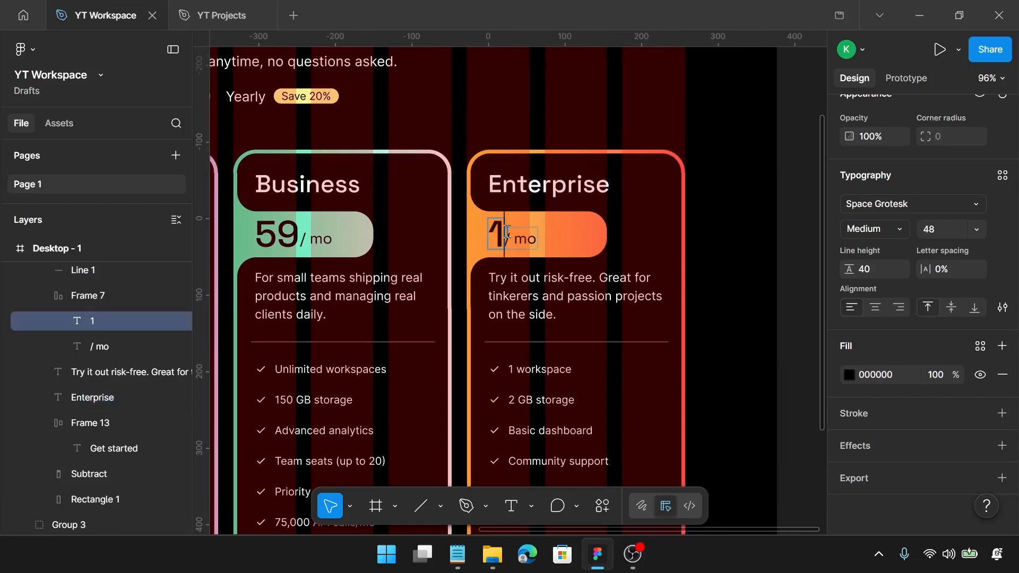
pyautogui.write('49')
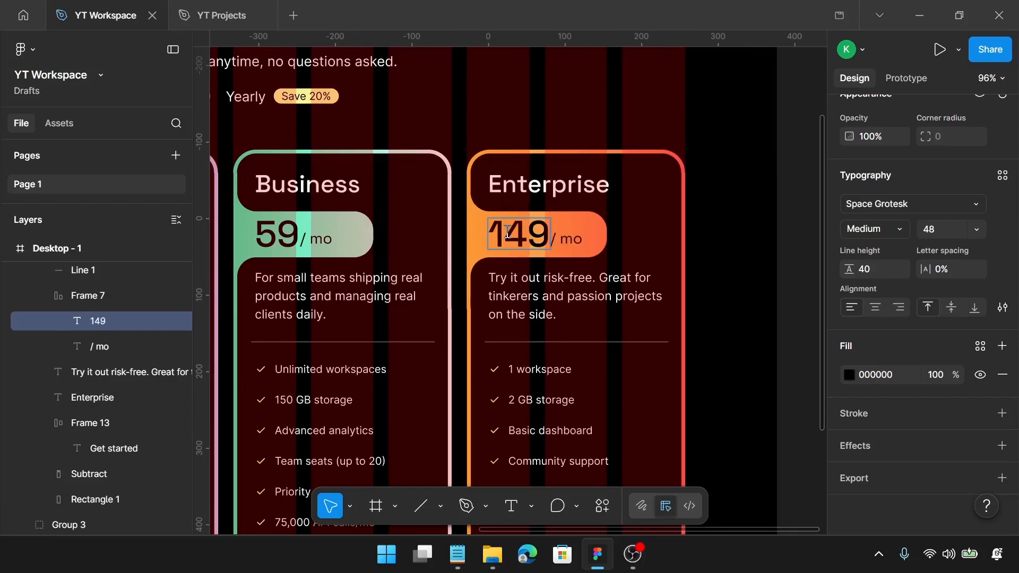
# Replace the Enterprise card's description with "For scaling orgs that need custom controls, security, and dedicated care." from the pricing notes
pyautogui.scroll(-1, 480, 337)
pyautogui.click(471, 546)
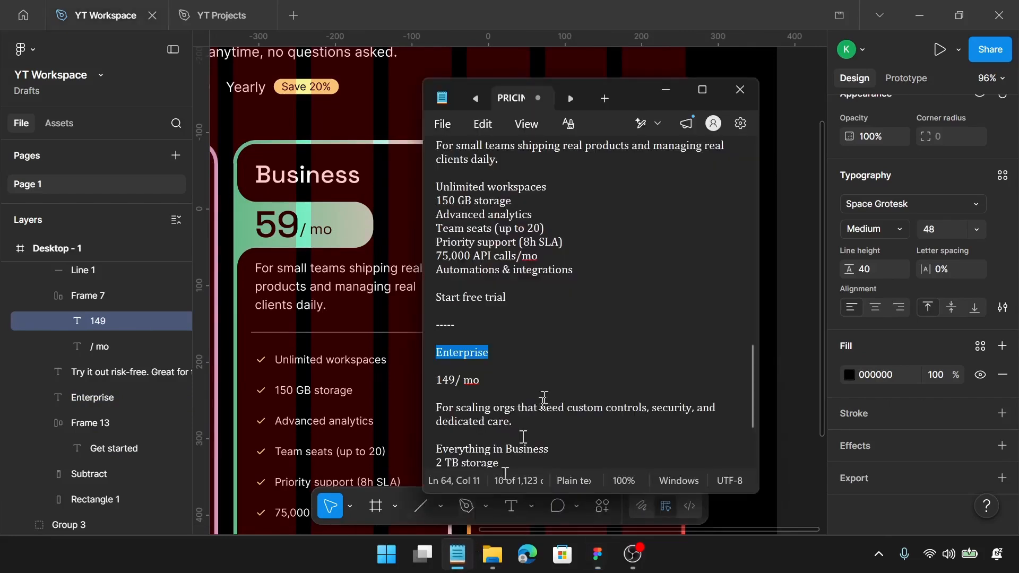
pyautogui.scroll(-1, 520, 357)
pyautogui.moveTo(521, 336); pyautogui.dragTo(447, 326)
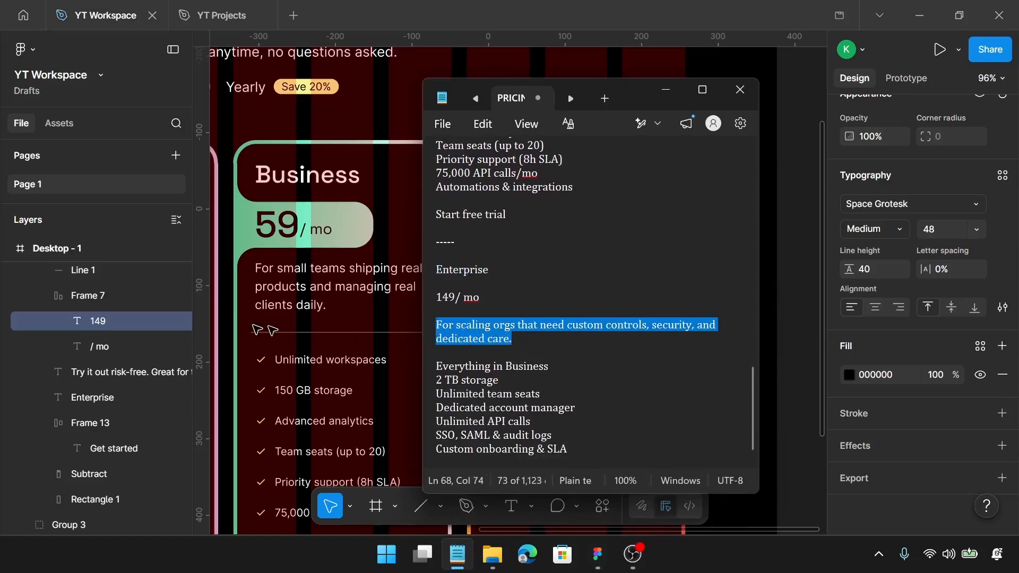
pyautogui.hotkey('alt', 'Tab')
pyautogui.doubleClick(567, 289)
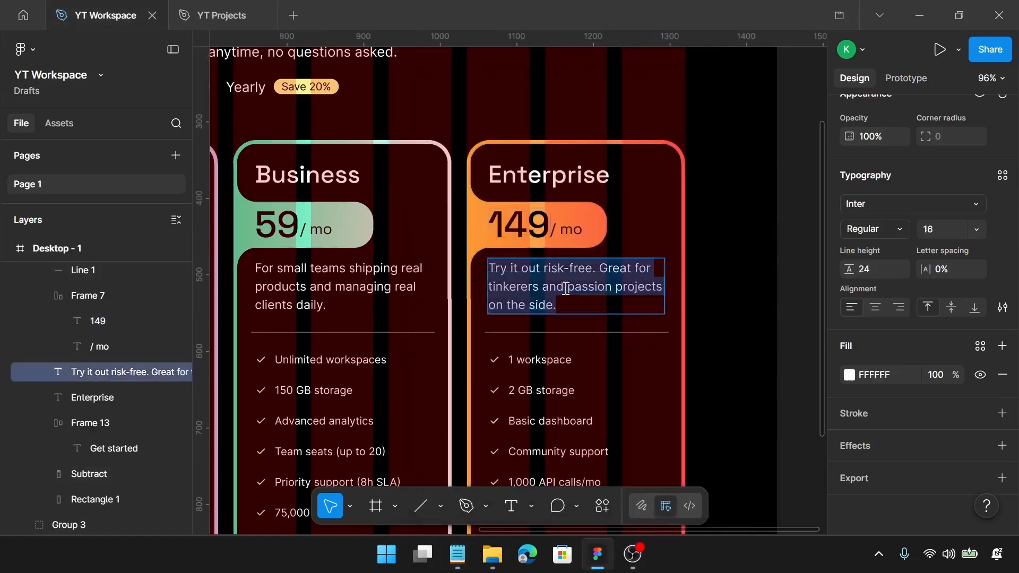
pyautogui.write('For scaling orgs that need custom controls, security, and dedicated care.')
# Replace the Enterprise card's first feature with "Everything in Business" copied from the pricing notes
pyautogui.scroll(-3, 518, 340)
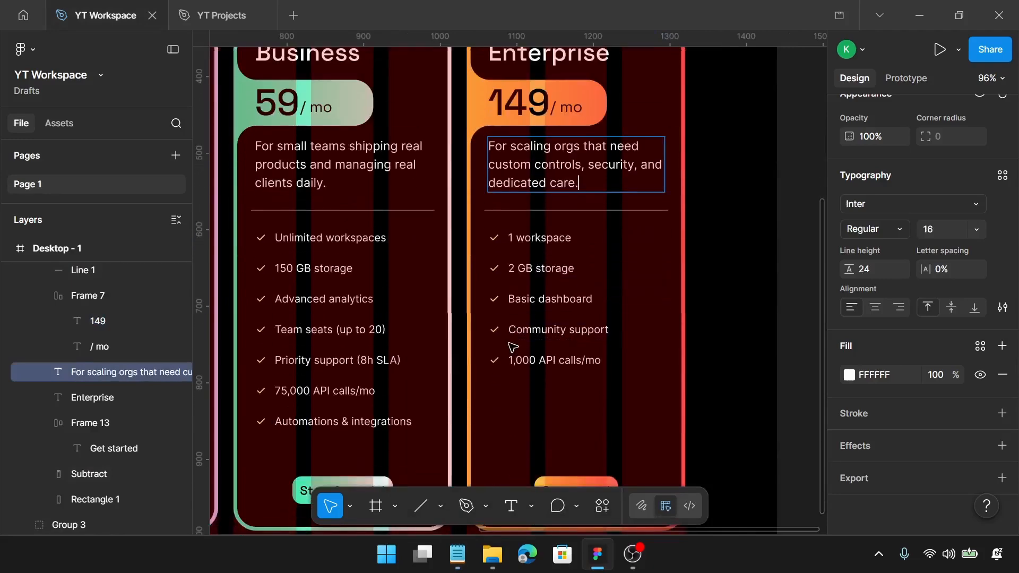
pyautogui.click(457, 554)
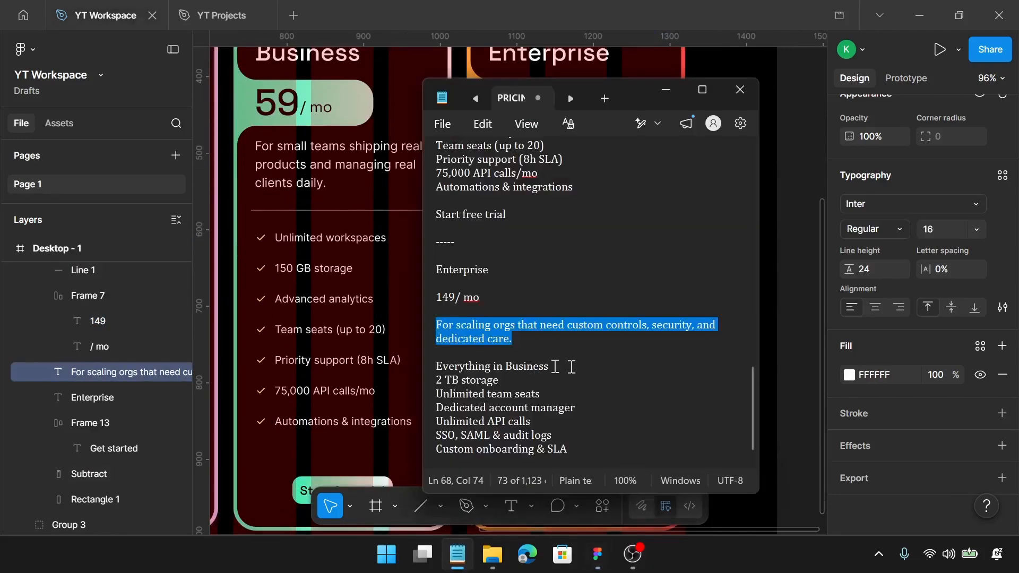
pyautogui.moveTo(555, 366); pyautogui.dragTo(433, 368)
pyautogui.hotkey('ctrl', 'c')
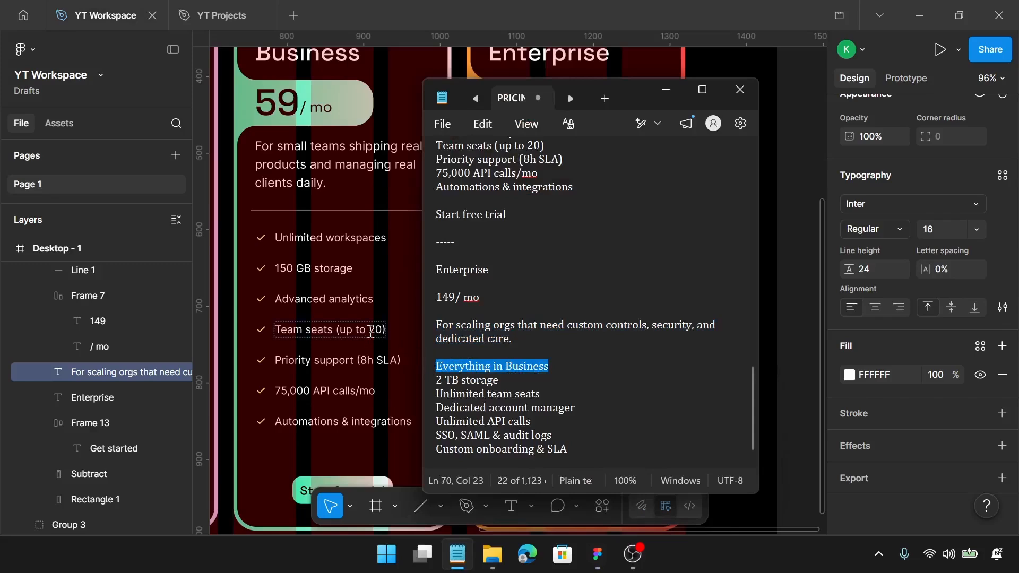
pyautogui.hscroll(5, 369, 326)
pyautogui.click(371, 236)
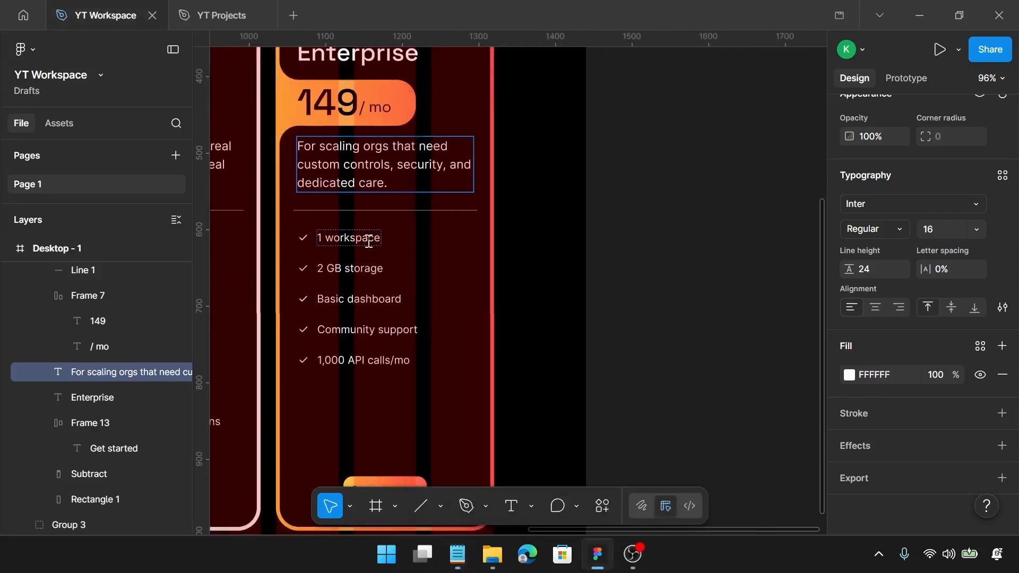
pyautogui.click(368, 237)
pyautogui.doubleClick(369, 236)
pyautogui.hotkey('ctrl', 'v')
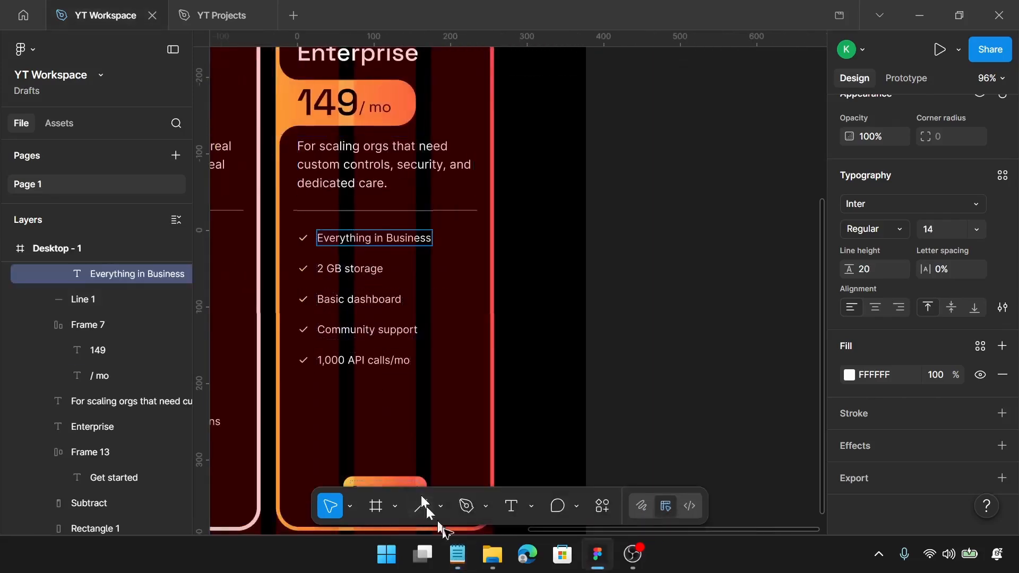
# Replace the Enterprise card's second feature with "2 TB storage" copied from the pricing notes
pyautogui.click(457, 553)
pyautogui.moveTo(500, 379); pyautogui.dragTo(440, 387)
pyautogui.hotkey('ctrl', 'c')
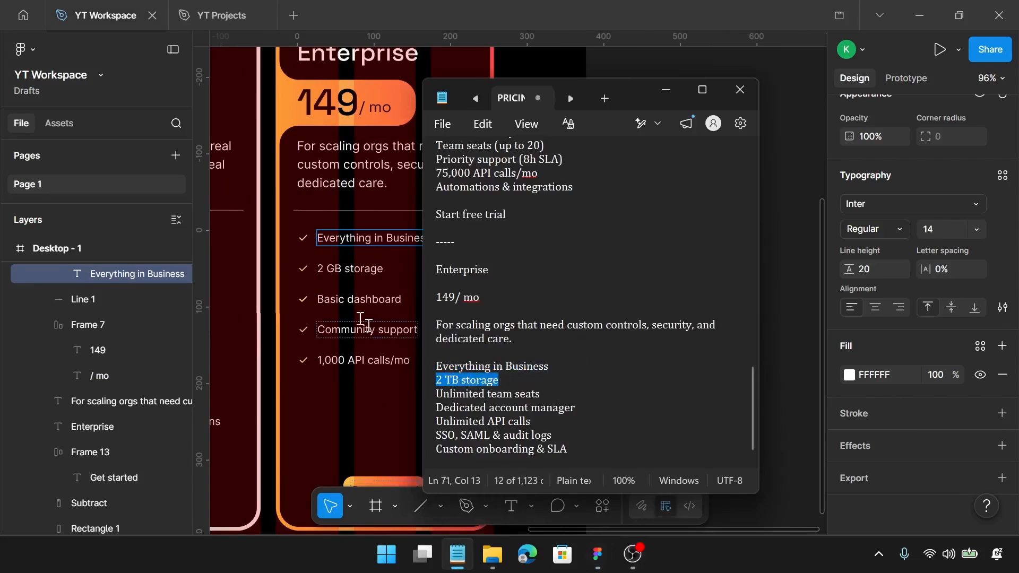
pyautogui.click(340, 270)
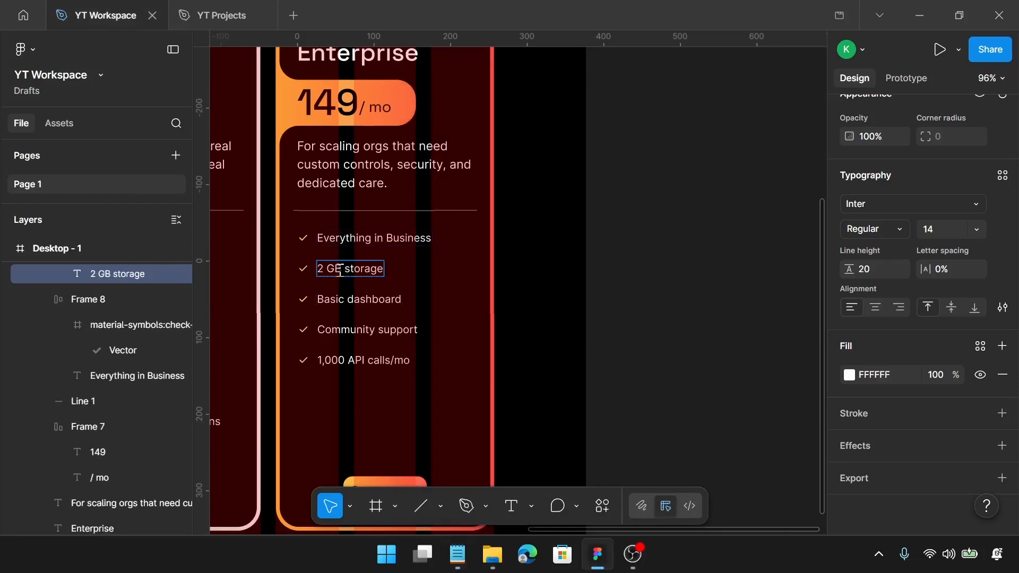
pyautogui.hotkey('ctrl', 'a')
pyautogui.hotkey('ctrl', 'v')
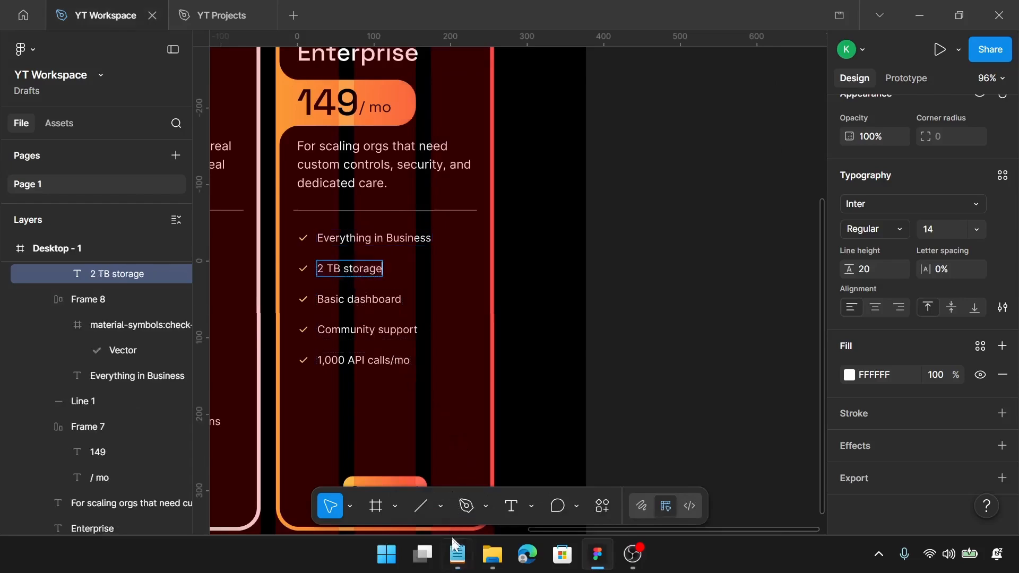
# Copy "Unlimited team seats" from the pricing notes over the "Basic dashboard" feature on the Enterprise card
pyautogui.click(457, 555)
pyautogui.moveTo(555, 396); pyautogui.dragTo(439, 393)
pyautogui.hotkey('ctrl', 'c')
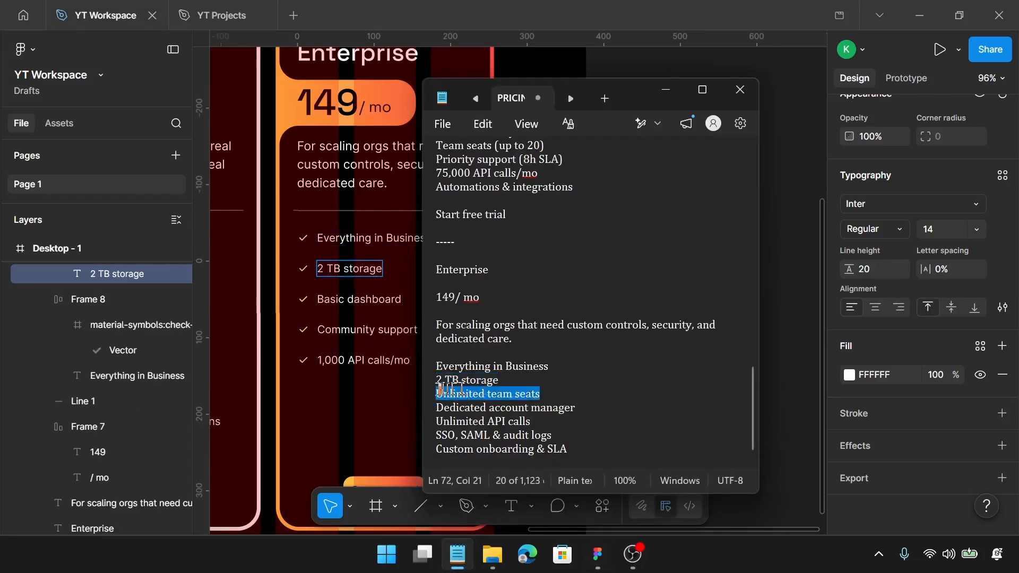
pyautogui.click(364, 300)
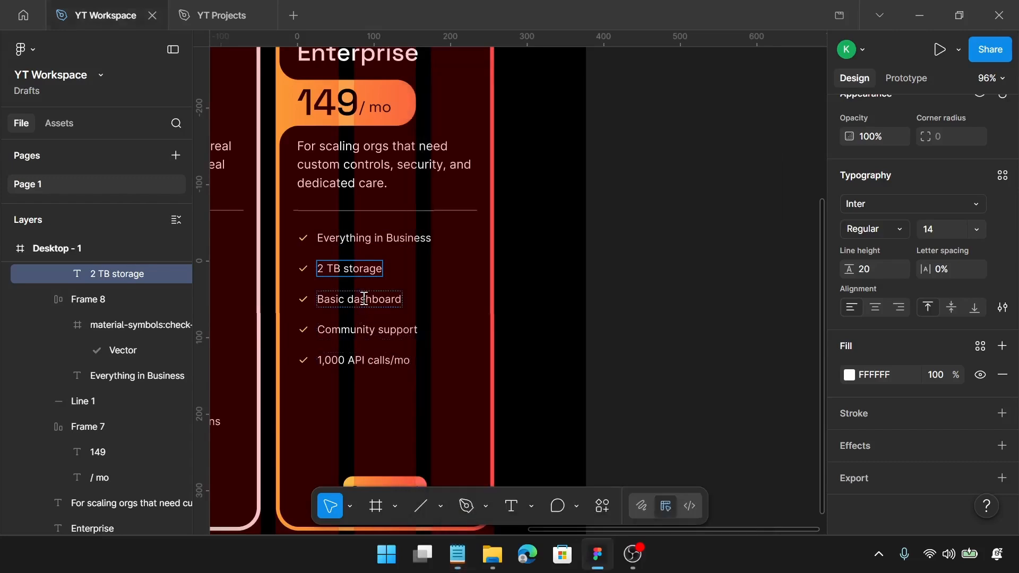
pyautogui.doubleClick(364, 299)
pyautogui.hotkey('ctrl', 'a')
pyautogui.hotkey('ctrl', 'v')
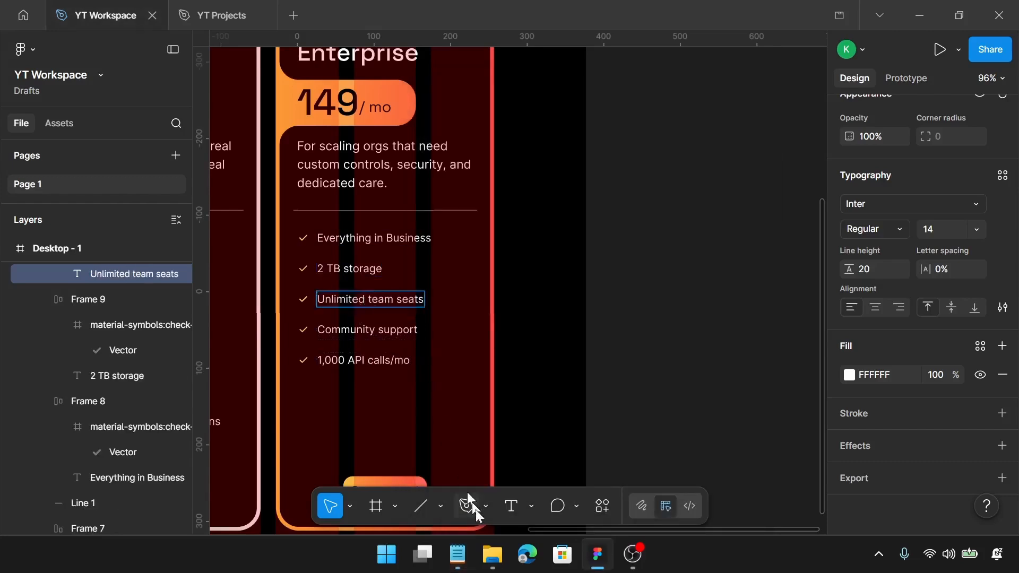
# Replace the "Community support" feature on the Enterprise card with "Dedicated account manager" from the pricing notes
pyautogui.click(470, 546)
pyautogui.moveTo(576, 408); pyautogui.dragTo(444, 411)
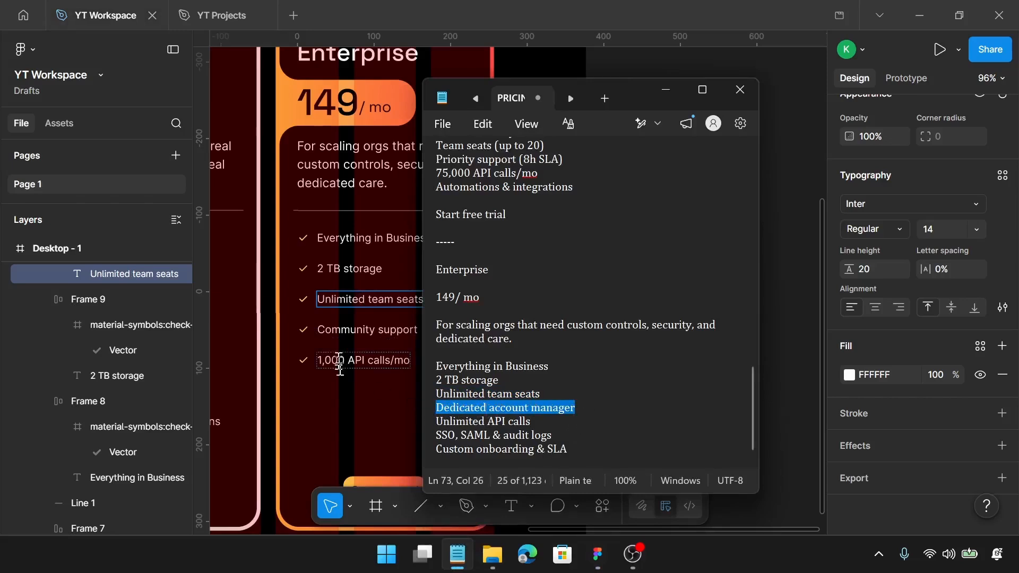
pyautogui.doubleClick(345, 332)
pyautogui.hotkey('ctrl', 'a')
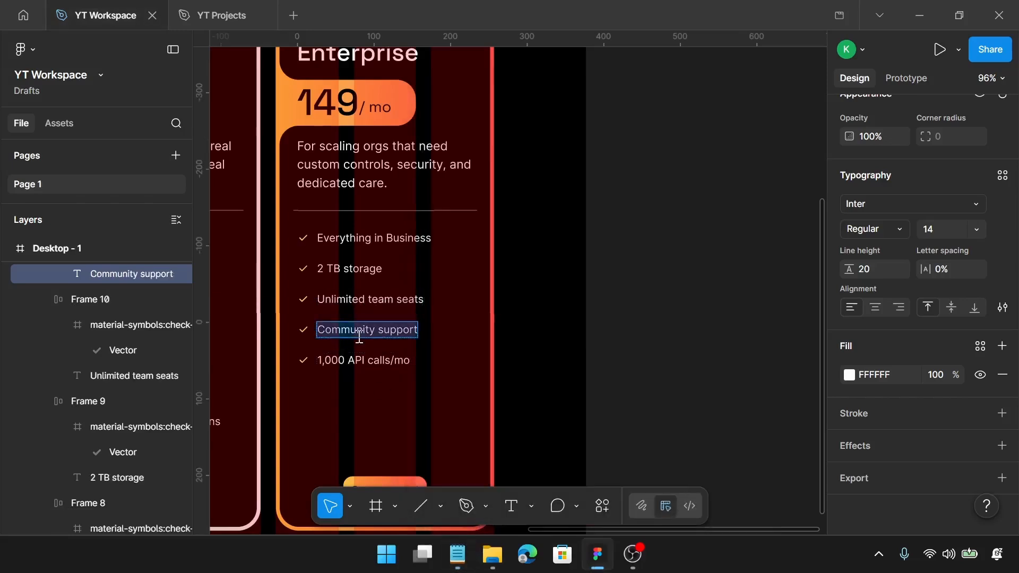
pyautogui.write('Dedicated account manager')
# Replace the Enterprise card's fifth feature with "Unlimited API calls" from the pricing notes and finish the text edit
pyautogui.click(451, 547)
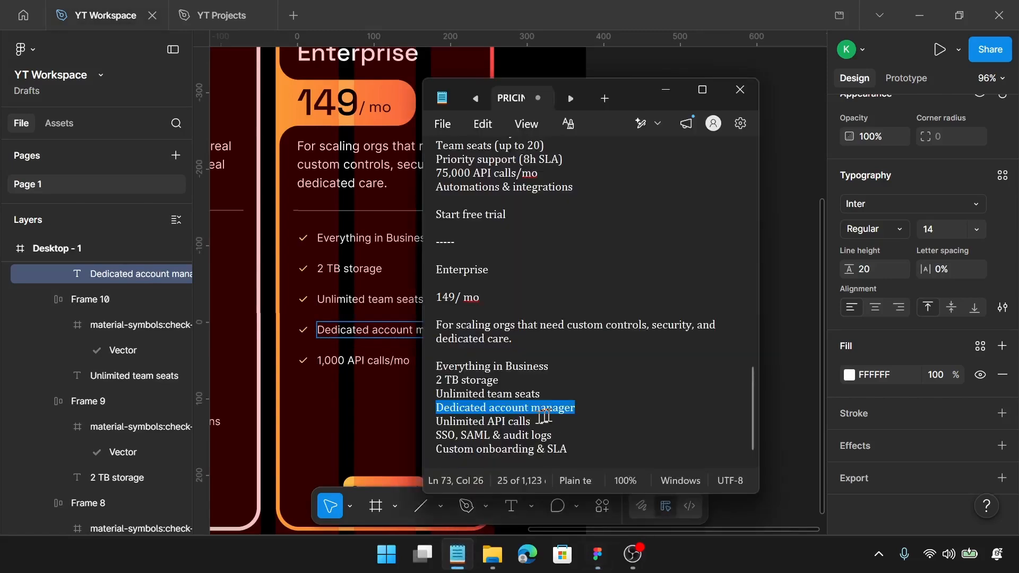
pyautogui.moveTo(531, 421); pyautogui.dragTo(429, 429)
pyautogui.hotkey('ctrl', 'c')
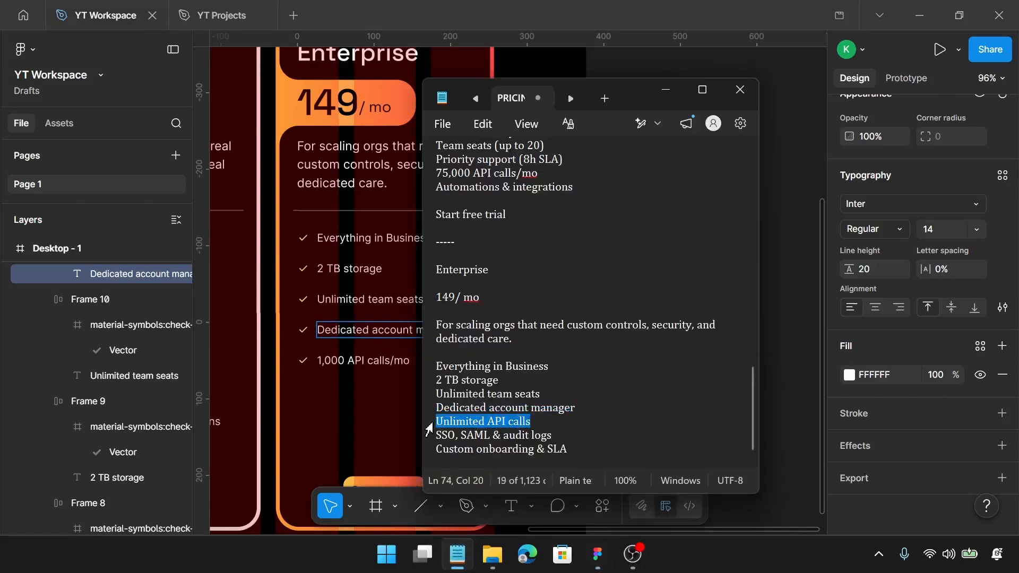
pyautogui.click(383, 358)
pyautogui.hotkey('ctrl', 'a')
pyautogui.hotkey('ctrl', 'v')
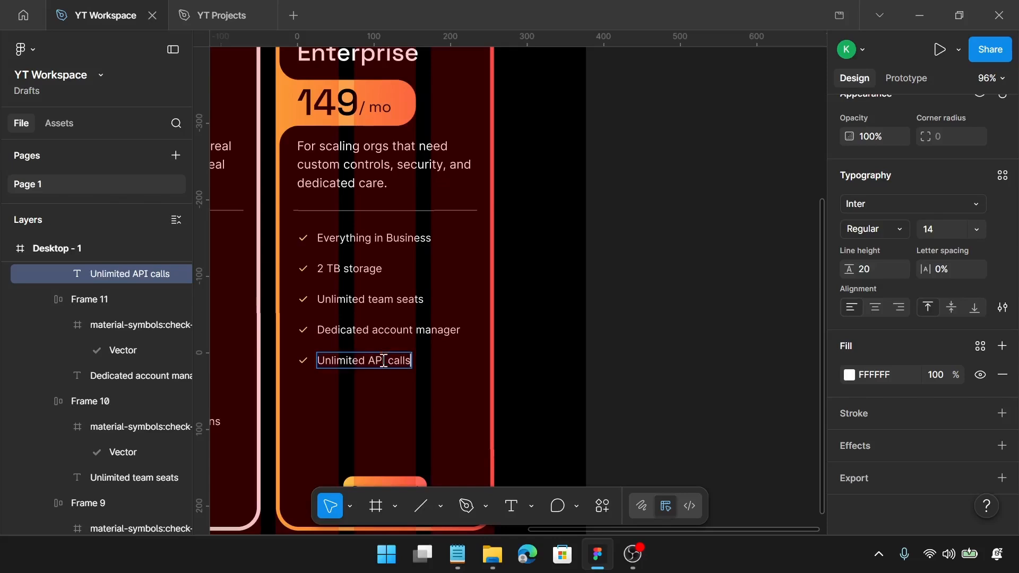
pyautogui.press('Escape')
# Duplicate the "Unlimited API calls" row twice below itself, matching the spacing of the feature rows above
pyautogui.click(377, 393)
pyautogui.click(321, 353)
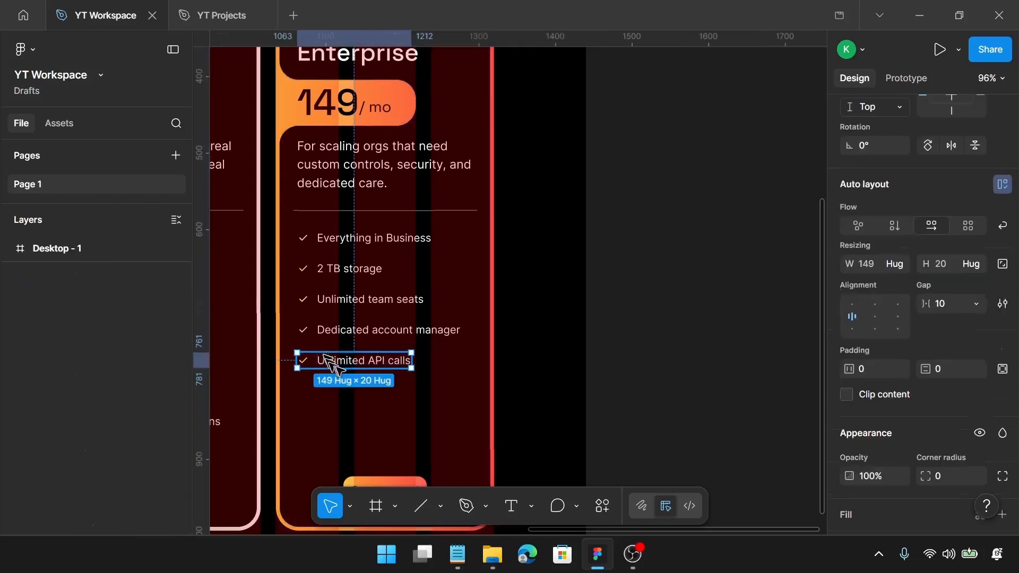
pyautogui.moveTo(337, 359); pyautogui.dragTo(369, 423)
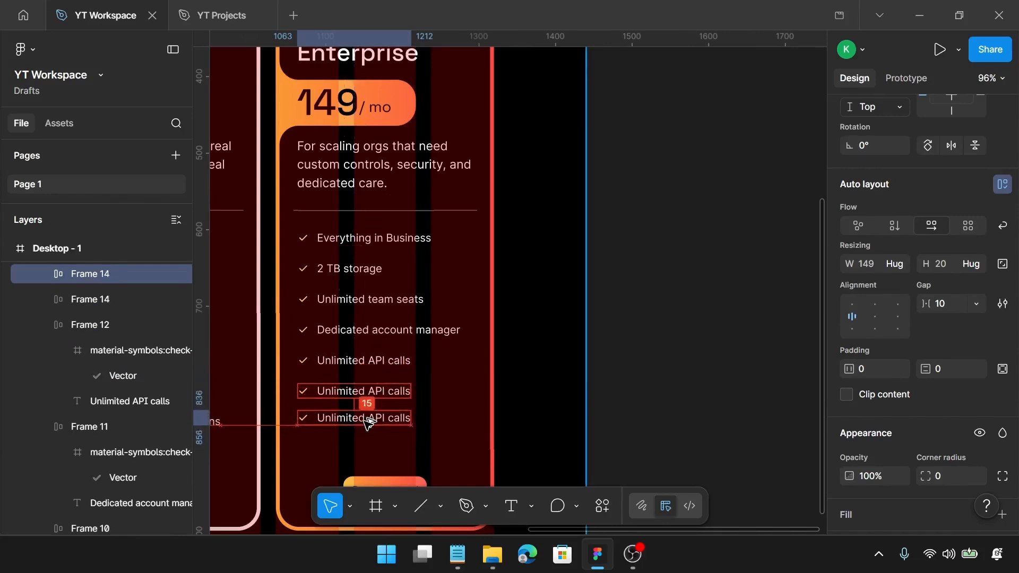
pyautogui.moveTo(371, 423); pyautogui.dragTo(373, 427)
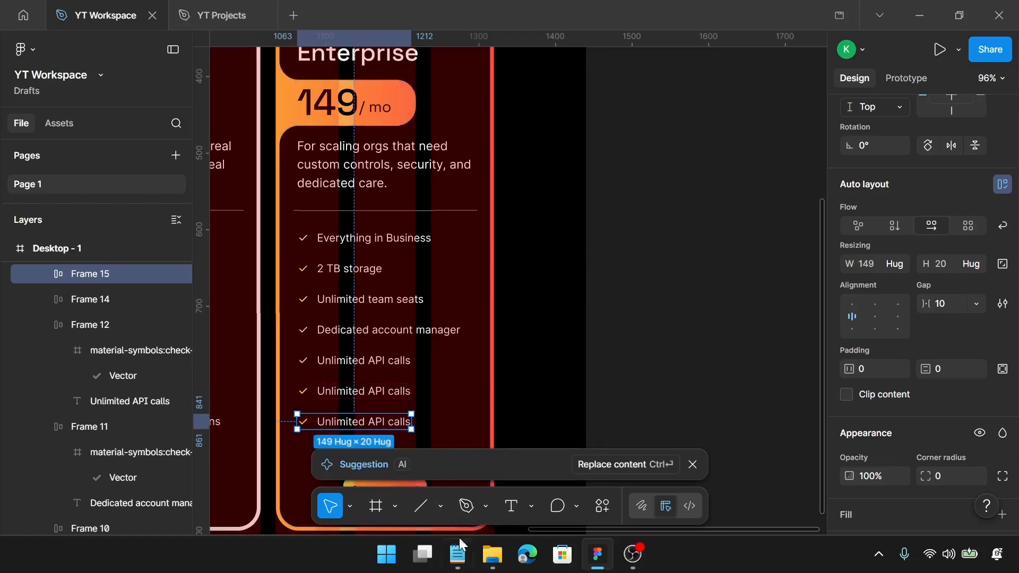
# Replace the text of the first duplicated feature row with "SSO, SAML & audit logs" from the pricing notes
pyautogui.click(457, 554)
pyautogui.moveTo(551, 436); pyautogui.dragTo(424, 444)
pyautogui.hotkey('ctrl', 'c')
pyautogui.scroll(-1, 607, 394)
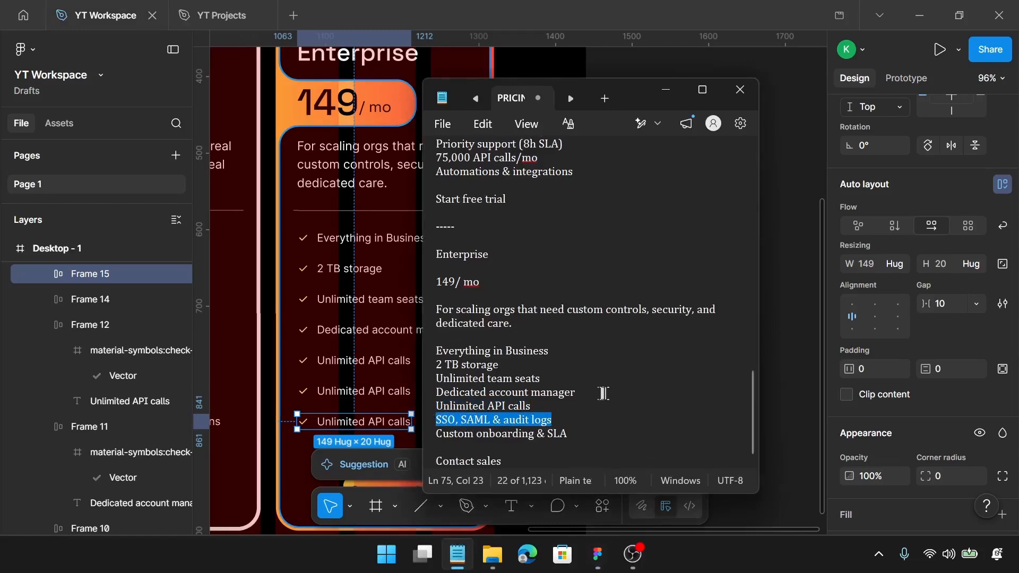
pyautogui.click(372, 392)
pyautogui.doubleClick(373, 395)
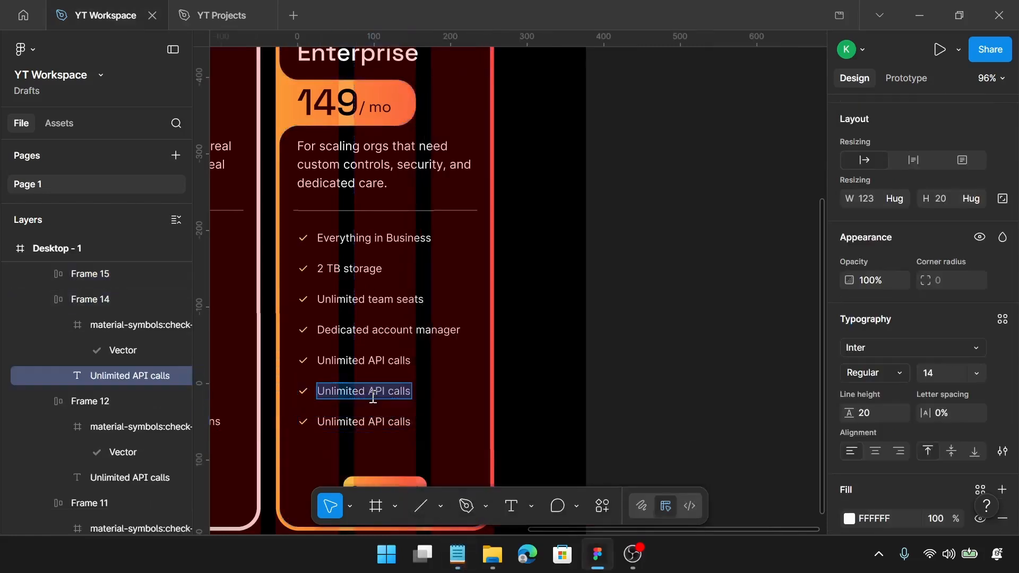
pyautogui.hotkey('ctrl', 'v')
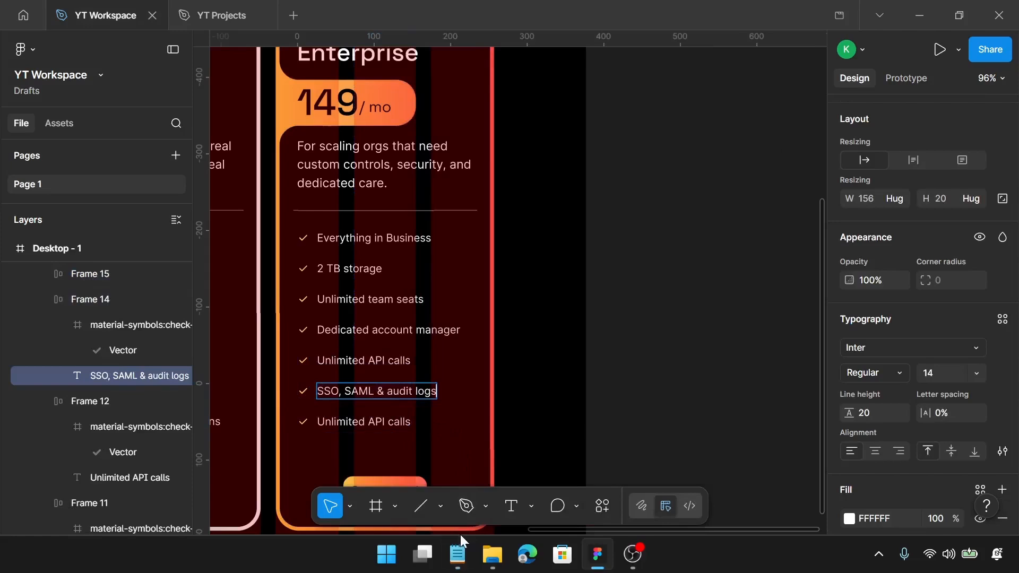
# Replace the text of the last duplicated feature row with "Custom onboarding & SLA" from the pricing notes
pyautogui.click(457, 553)
pyautogui.moveTo(586, 434); pyautogui.dragTo(425, 439)
pyautogui.click(382, 423)
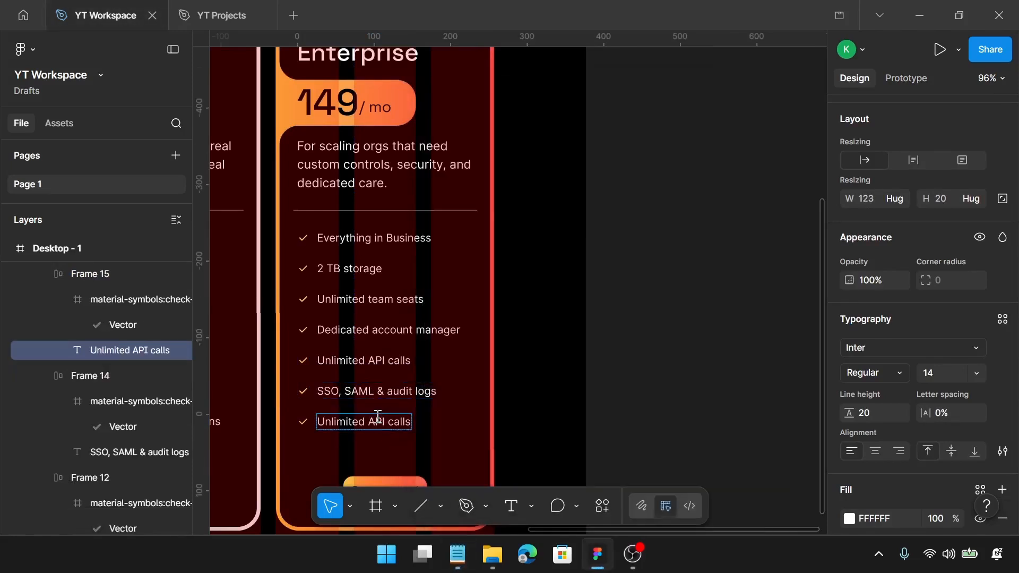
pyautogui.hotkey('ctrl', 'a')
pyautogui.write('Custom onboarding & SLA')
# Replace the Enterprise card's "Get started" button label with "Contact sales" from the pricing notes
pyautogui.scroll(-3, 382, 419)
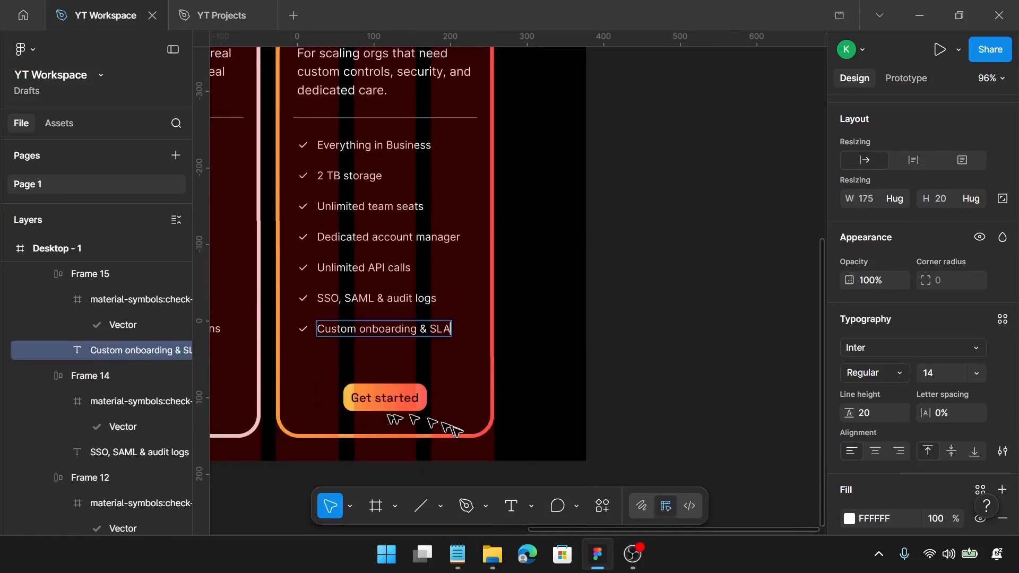
pyautogui.click(457, 553)
pyautogui.moveTo(504, 461); pyautogui.dragTo(423, 465)
pyautogui.hotkey('ctrl', 'c')
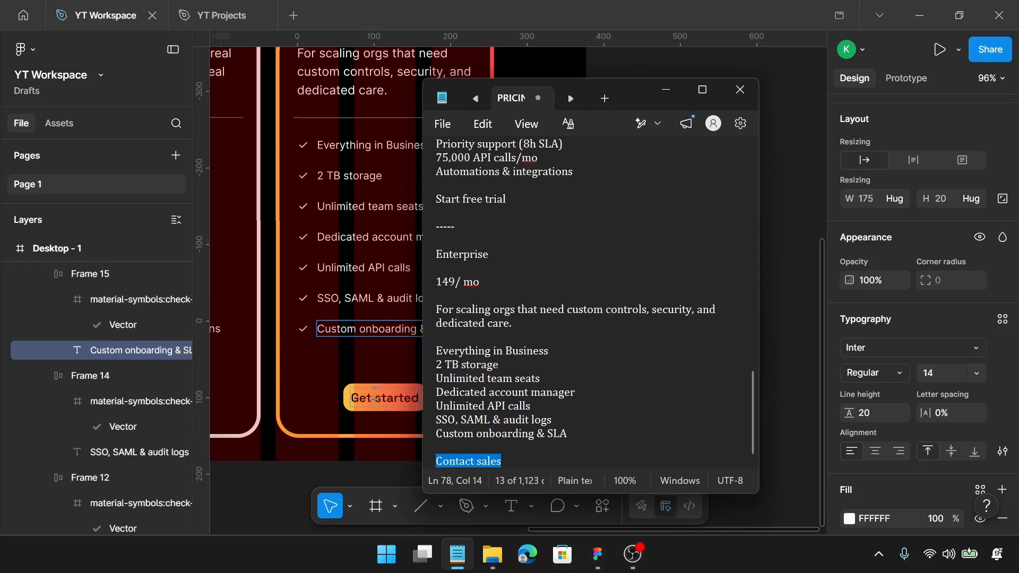
pyautogui.doubleClick(375, 398)
pyautogui.hotkey('ctrl', 'a')
pyautogui.hotkey('ctrl', 'v')
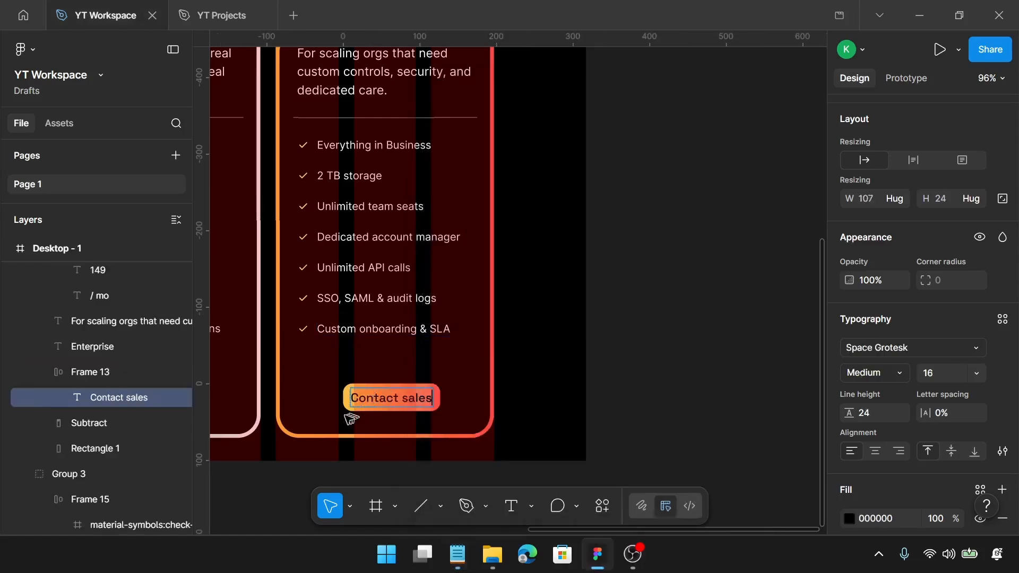
pyautogui.press('Escape')
# Move the "Contact sales" button so it is horizontally centered in the Enterprise card, then clear the selection
pyautogui.click(341, 405)
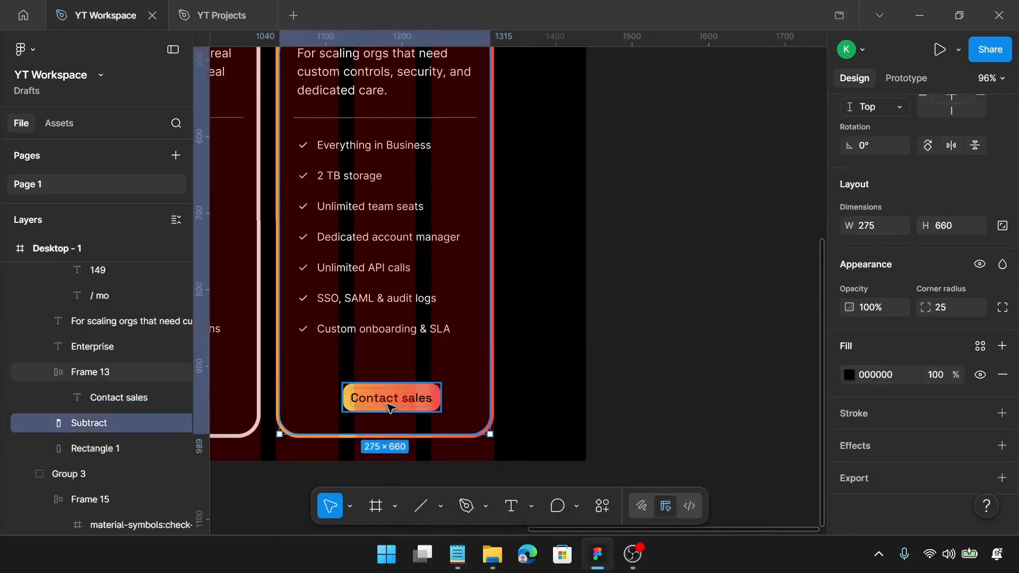
pyautogui.click(409, 406)
pyautogui.moveTo(416, 407); pyautogui.dragTo(410, 407)
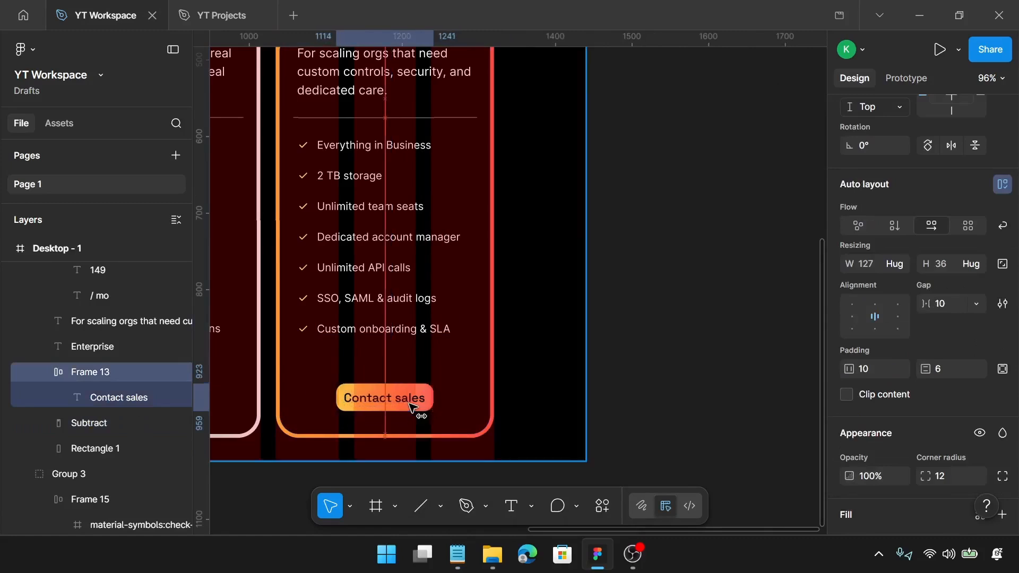
pyautogui.click(456, 390)
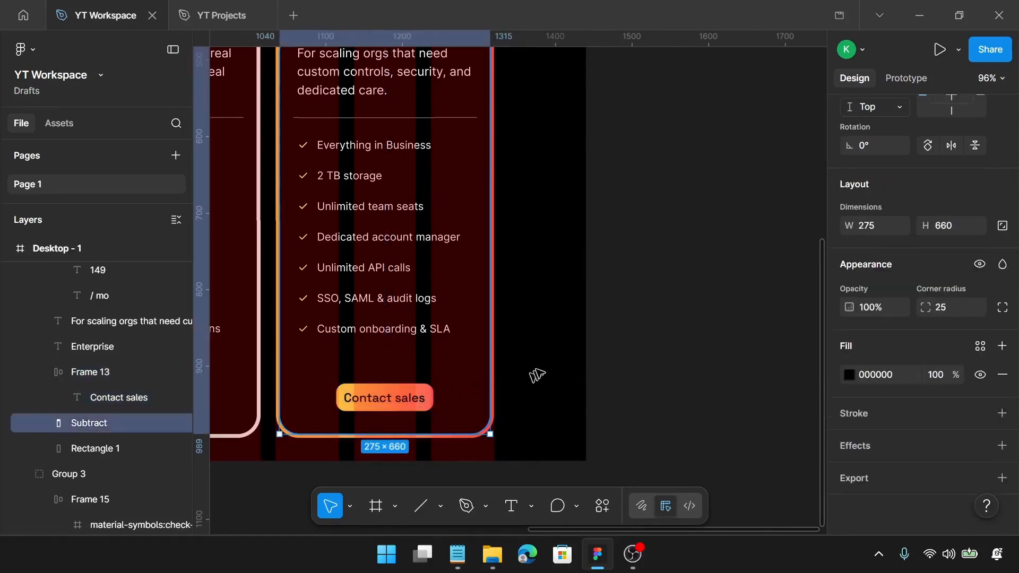
pyautogui.click(535, 374)
# Select the Enterprise card group and set the 0% stop of its linear gradient to C8185A
pyautogui.click(480, 391)
pyautogui.scroll(-9, 988, 401)
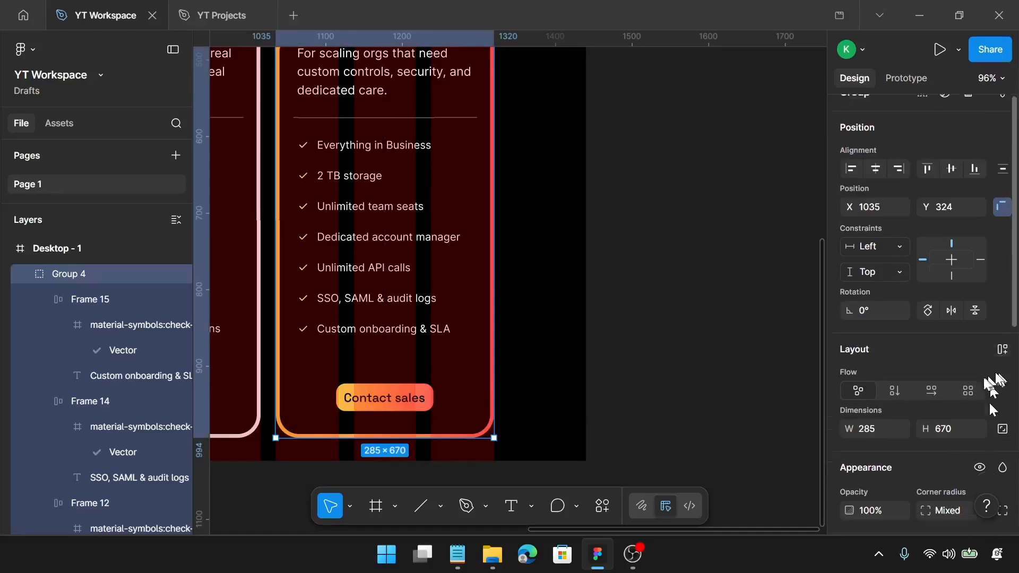
pyautogui.scroll(-1, 870, 444)
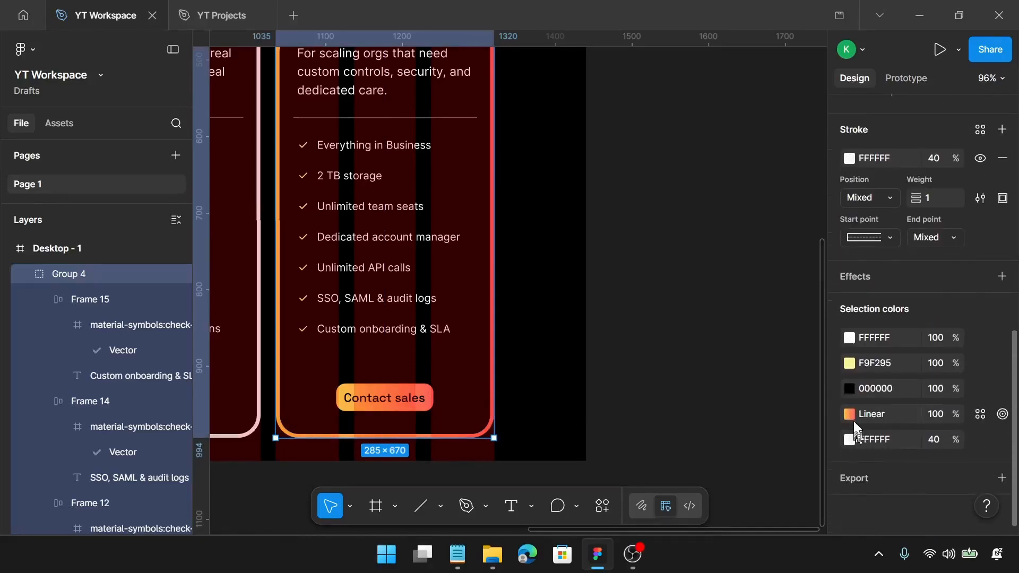
pyautogui.click(850, 415)
pyautogui.click(729, 473)
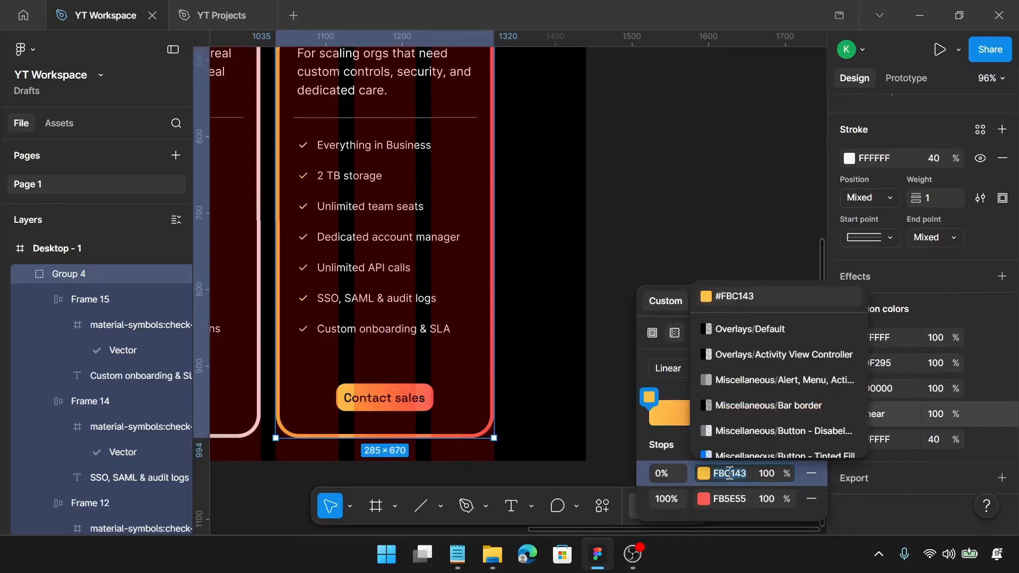
pyautogui.write('c')
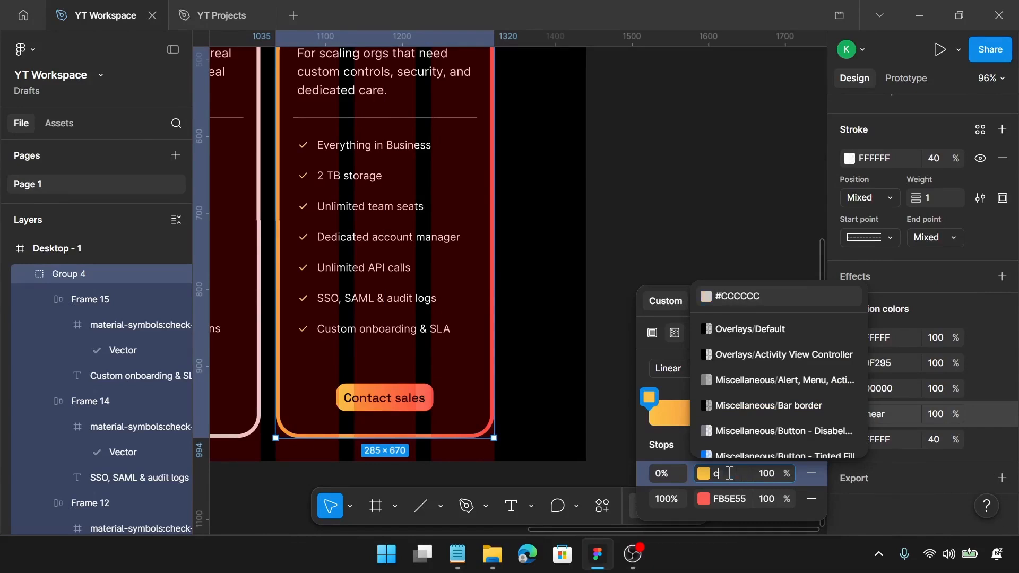
pyautogui.write('81')
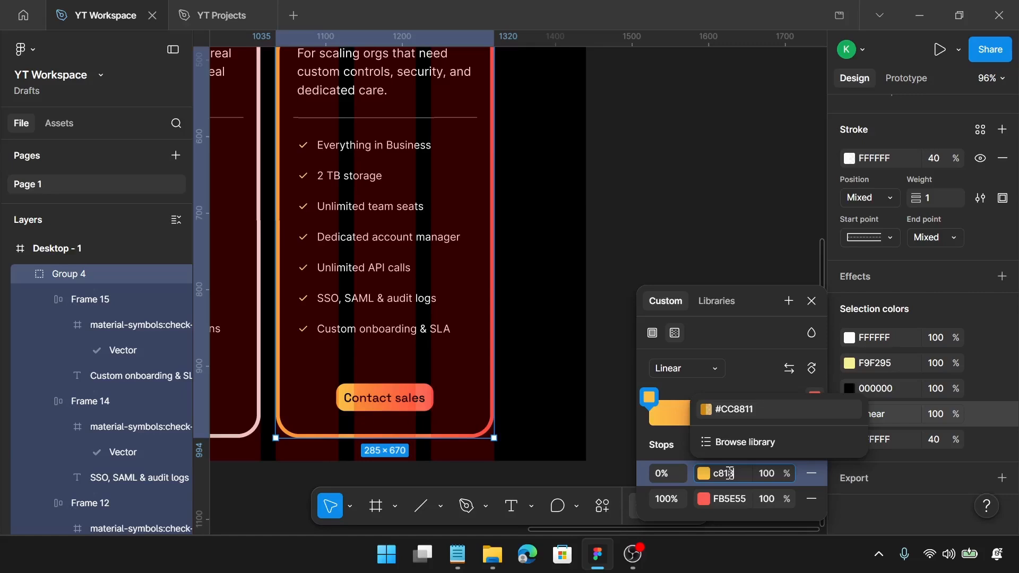
pyautogui.write('85a')
pyautogui.press('Return')
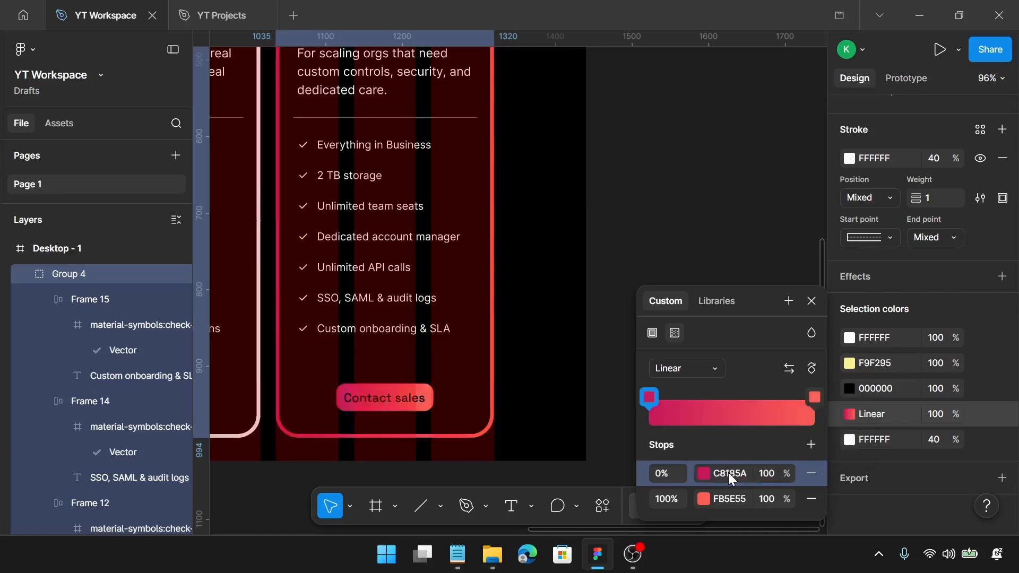
# Set the 100% stop of the Enterprise card's linear gradient to F5647A
pyautogui.click(723, 501)
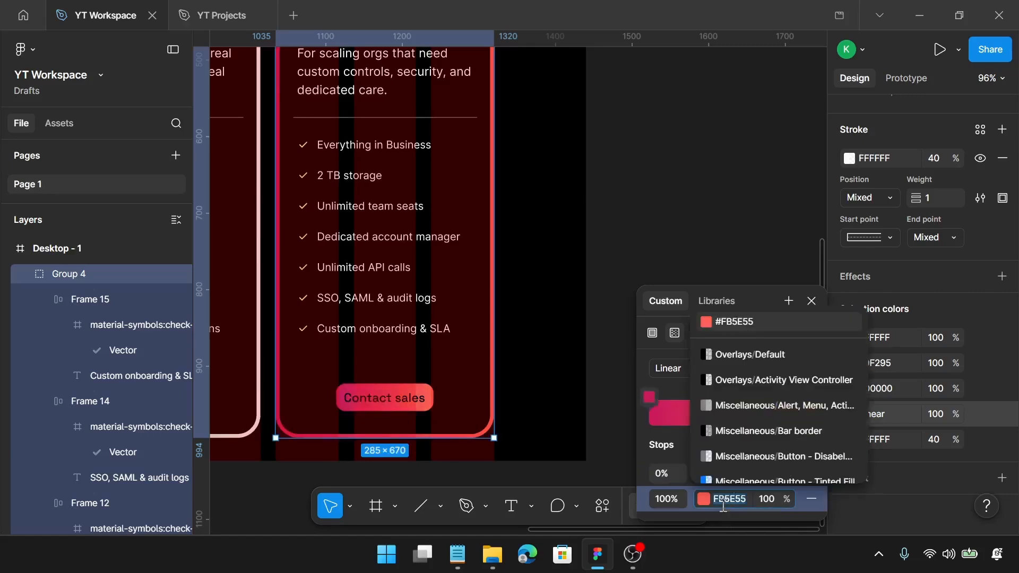
pyautogui.write('f')
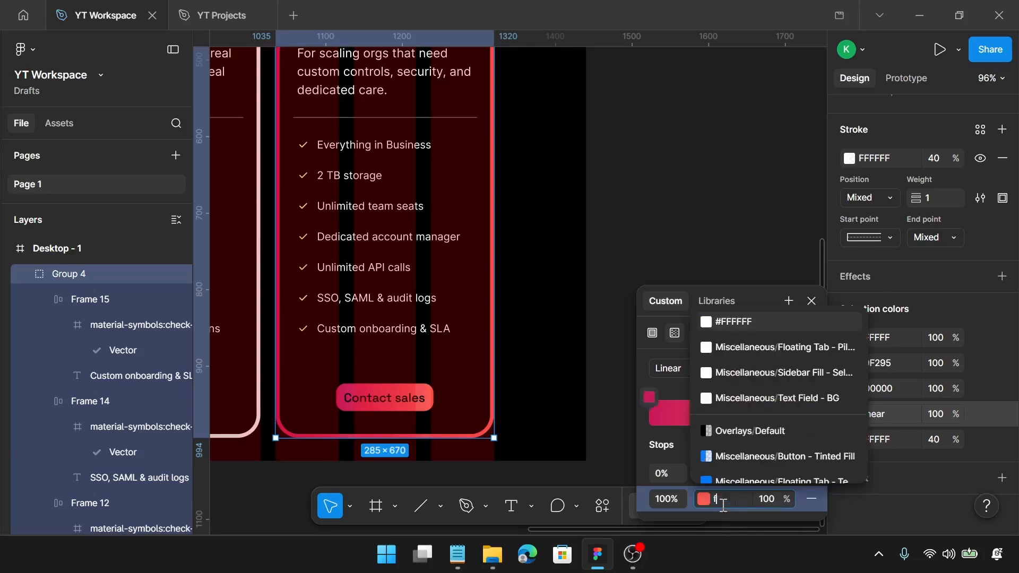
pyautogui.write('564')
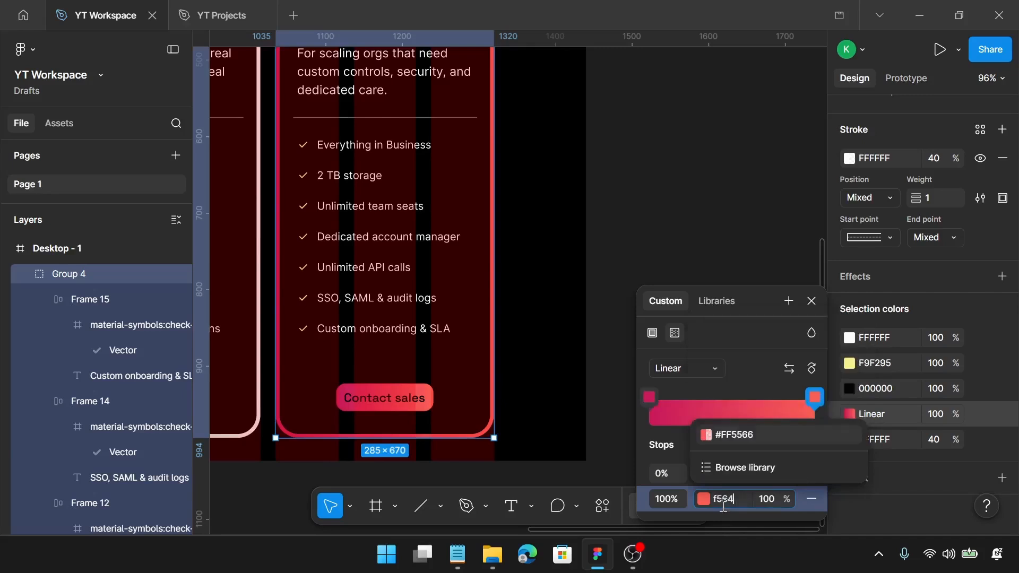
pyautogui.write('7A')
pyautogui.press('Return')
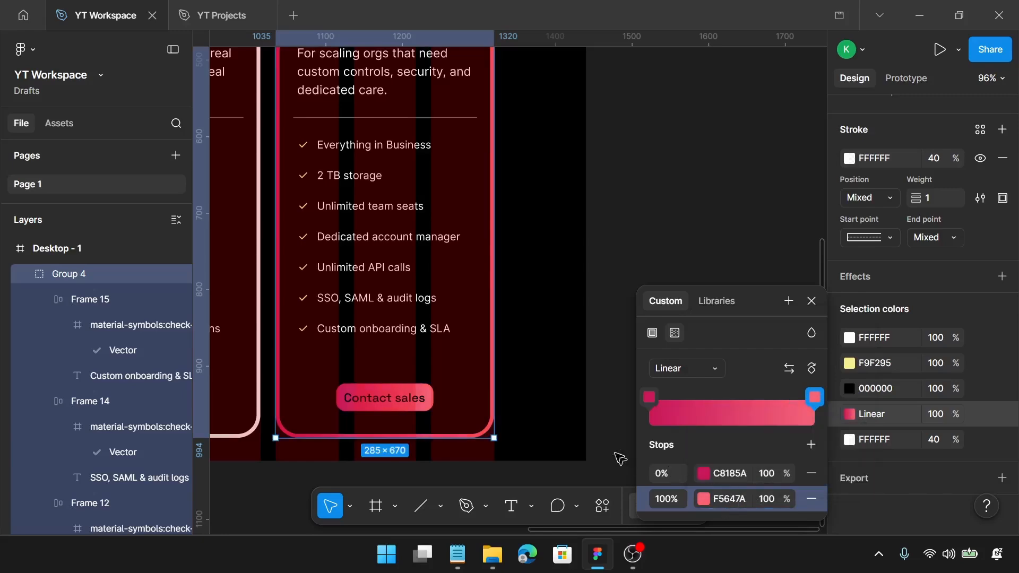
# Select the Desktop - 1 frame and change its black 000000 selection color to 141414
pyautogui.click(574, 432)
pyautogui.keyDown('ctrl'); pyautogui.scroll(-4, 573, 432); pyautogui.keyUp('ctrl')
pyautogui.scroll(-2, 574, 434)
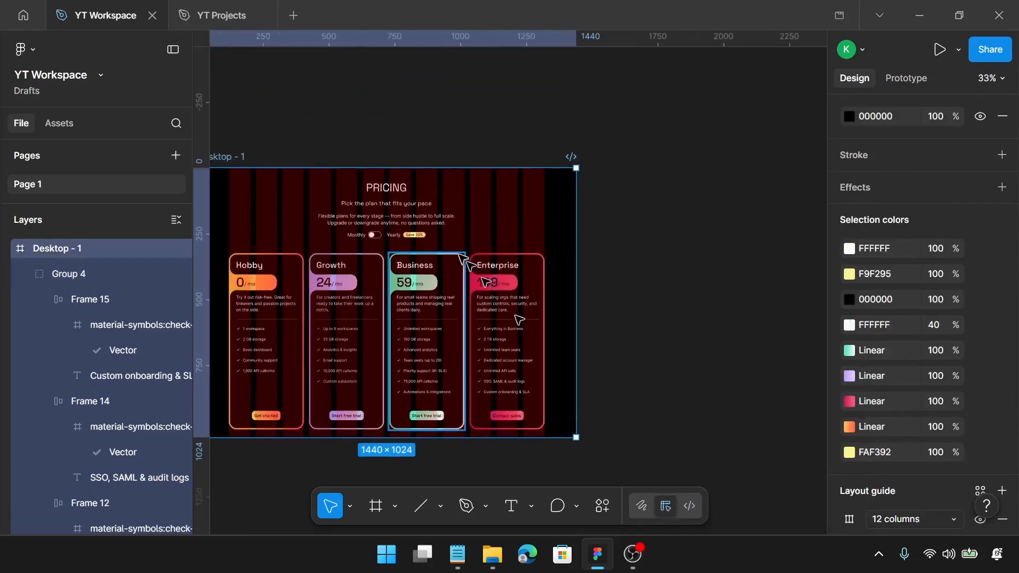
pyautogui.hscroll(-1, 460, 254)
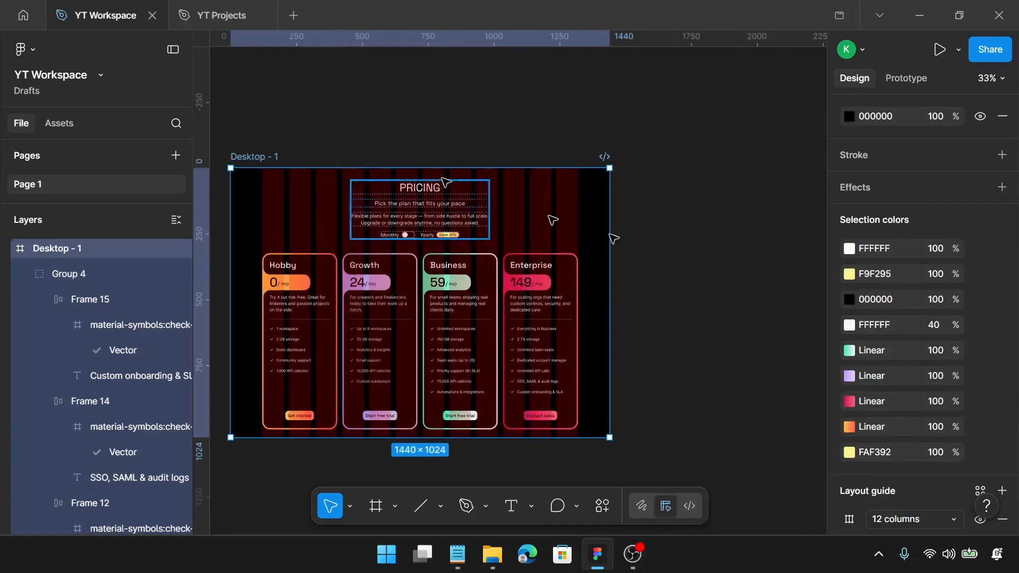
pyautogui.click(893, 303)
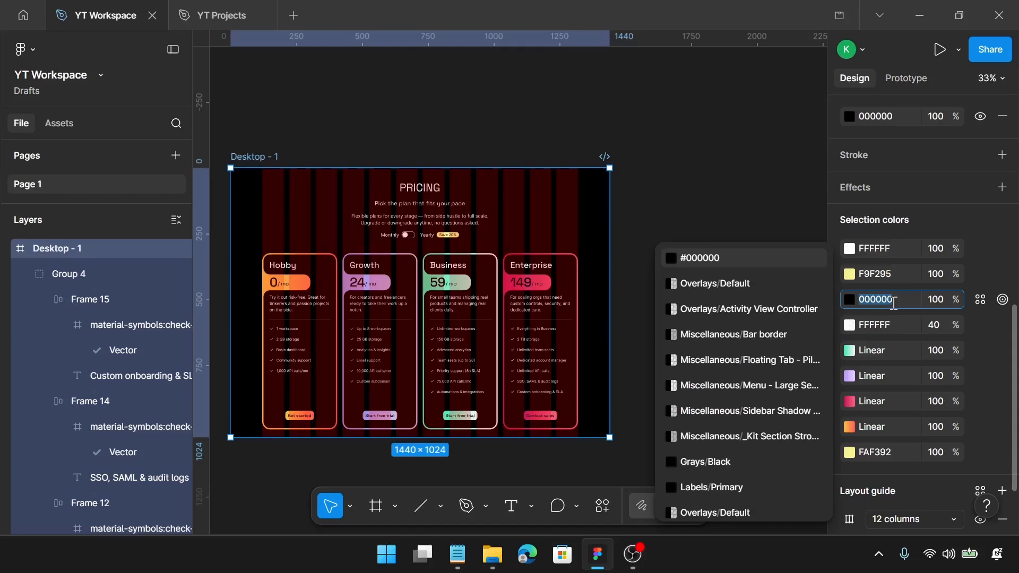
pyautogui.write('1414')
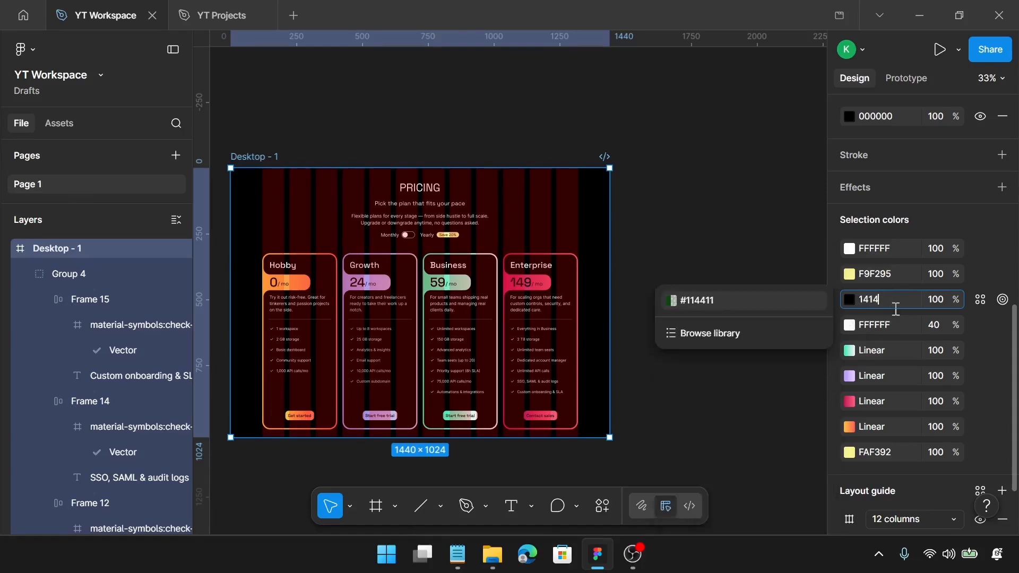
pyautogui.write('14')
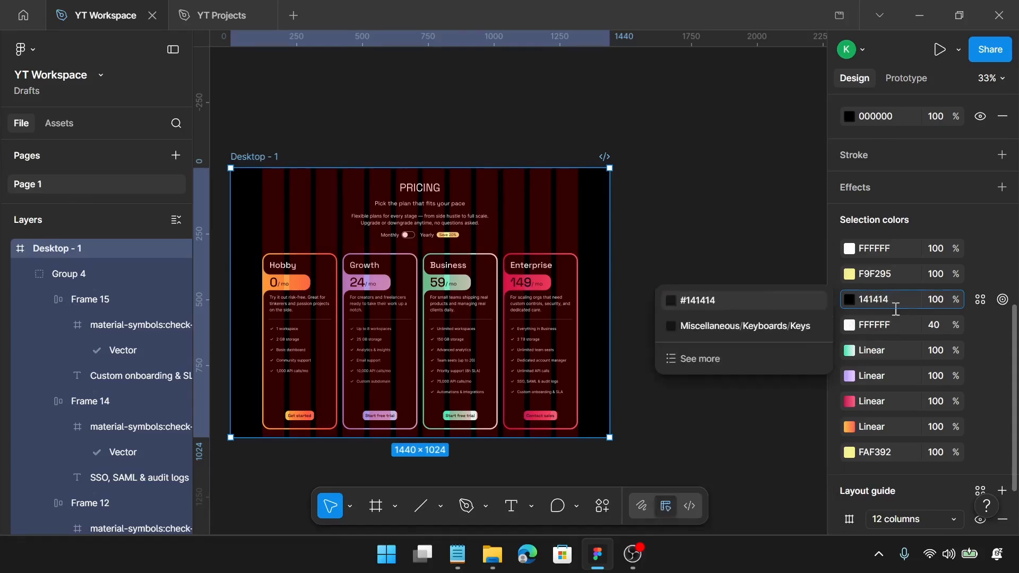
pyautogui.press('Return')
# Group the Hobby, Growth, Business and Enterprise cards together, and add the pricing header block to the selection
pyautogui.hscroll(-3, 663, 352)
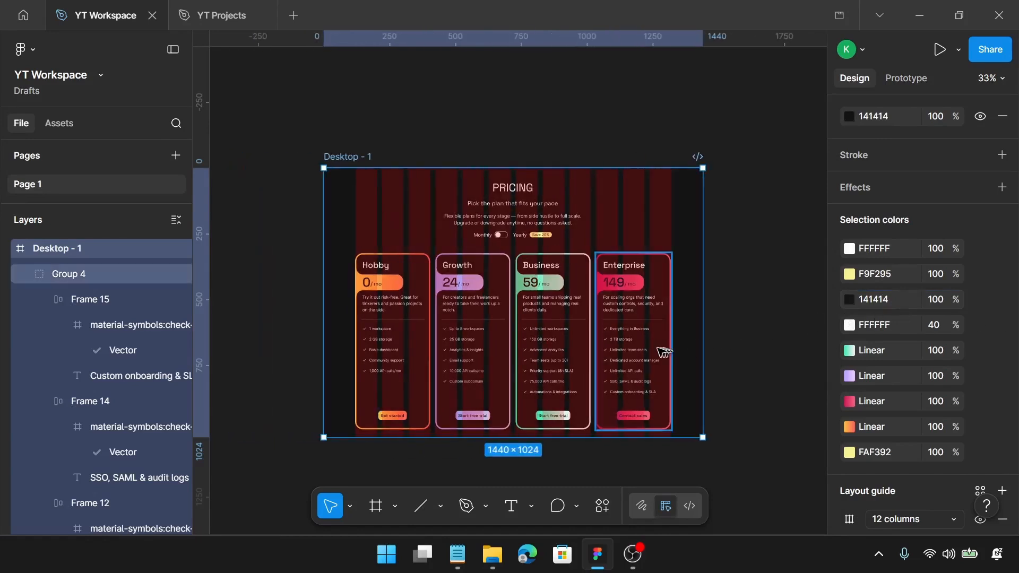
pyautogui.click(658, 349)
pyautogui.keyDown('shift'); pyautogui.click(536, 349); pyautogui.keyUp('shift')
pyautogui.keyDown('shift'); pyautogui.click(483, 350); pyautogui.keyUp('shift')
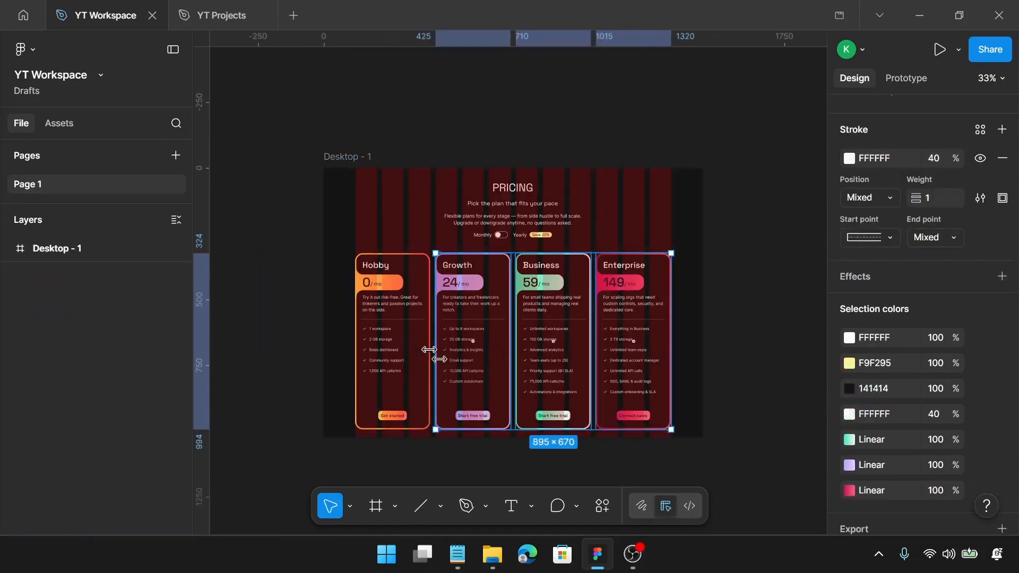
pyautogui.keyDown('shift'); pyautogui.click(417, 351); pyautogui.keyUp('shift')
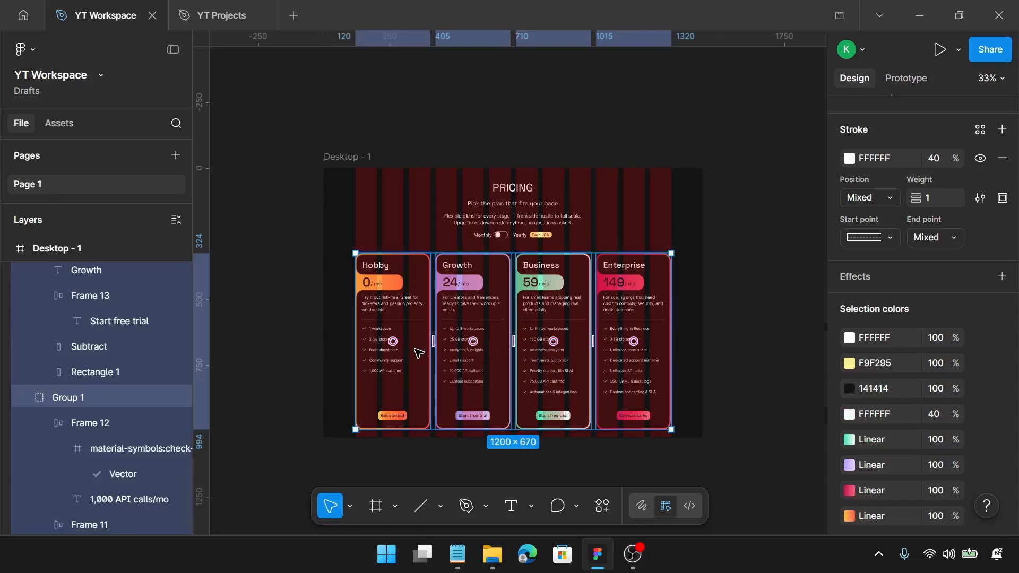
pyautogui.keyDown('shift'); pyautogui.click(508, 224); pyautogui.keyUp('shift')
pyautogui.hotkey('ctrl', 'g')
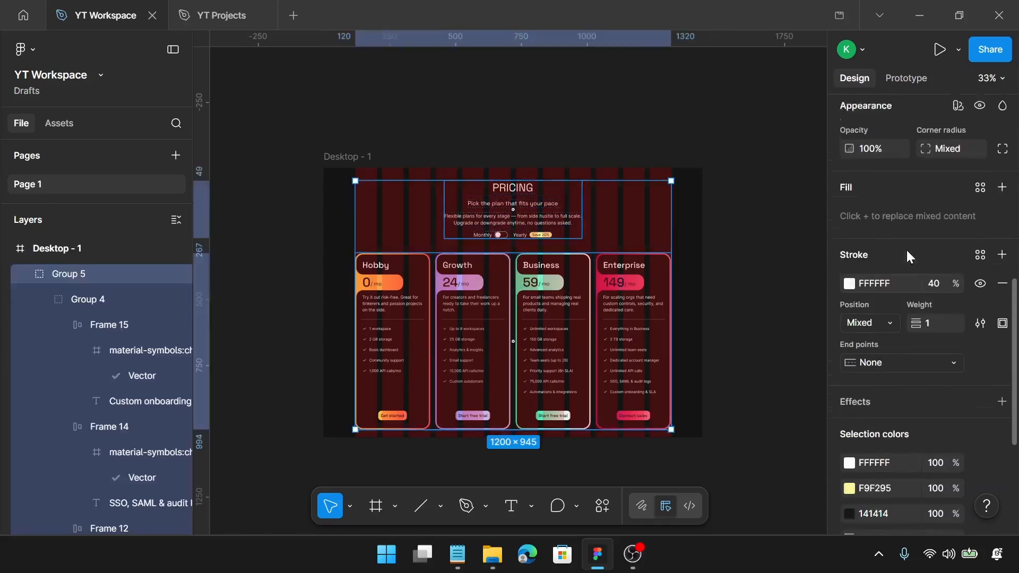
# Set the vertical spacing between the header and the card group to 40, nudge both slightly within the frame, and deselect
pyautogui.scroll(3, 906, 250)
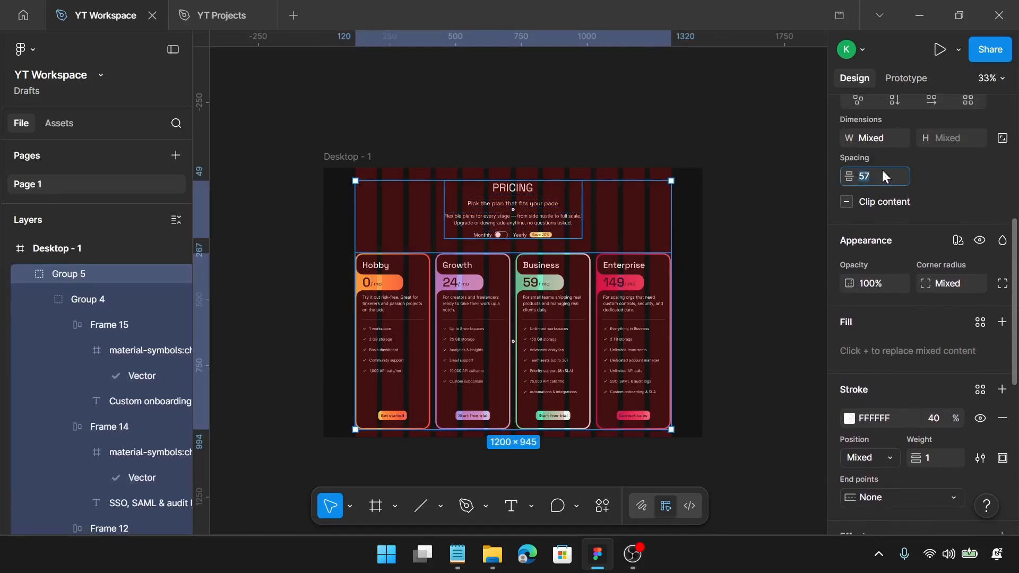
pyautogui.press('Return')
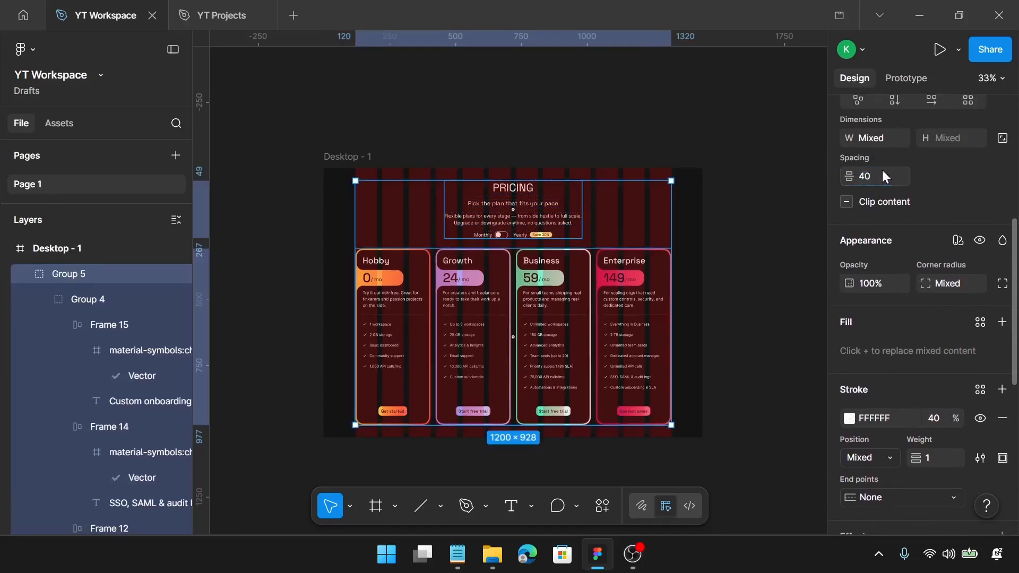
pyautogui.moveTo(624, 285); pyautogui.dragTo(626, 281)
pyautogui.click(689, 230)
# Preview the pricing page as a prototype scaled to fit width and review the header and all four cards
pyautogui.scroll(-1, 691, 232)
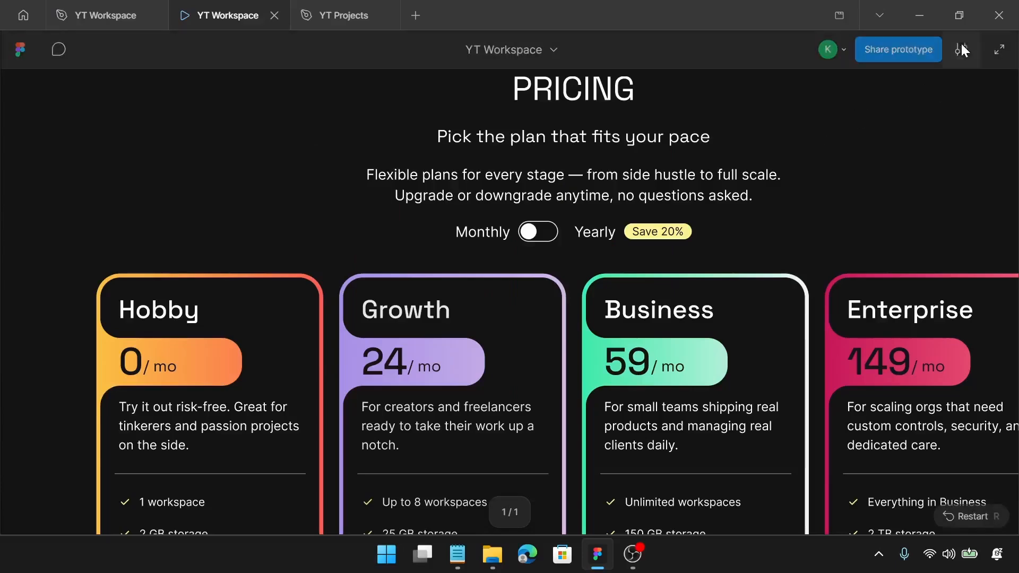
pyautogui.click(960, 49)
pyautogui.click(928, 182)
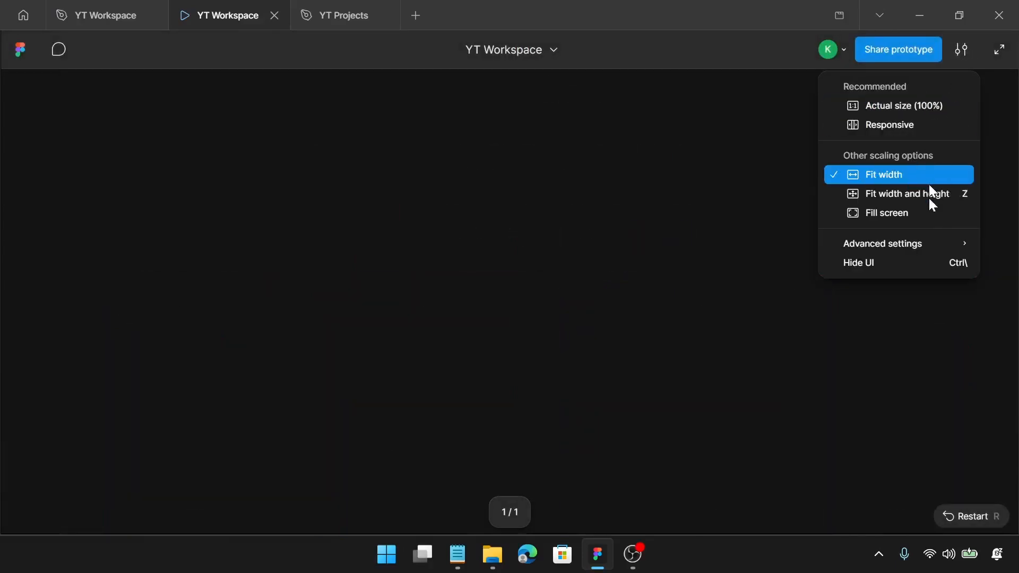
pyautogui.scroll(-2, 829, 334)
pyautogui.scroll(-2, 826, 335)
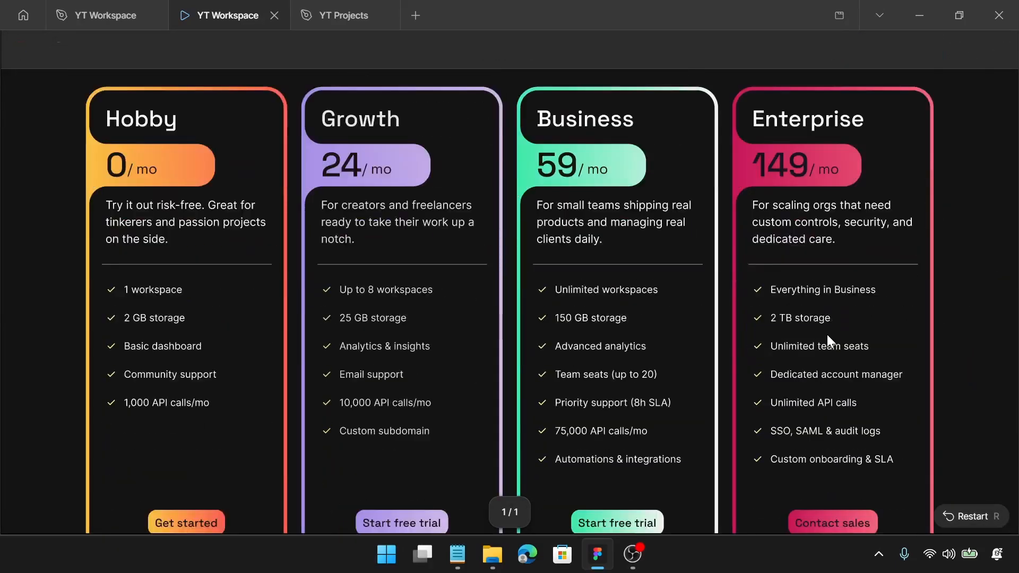
pyautogui.scroll(1, 826, 334)
pyautogui.scroll(3, 827, 334)
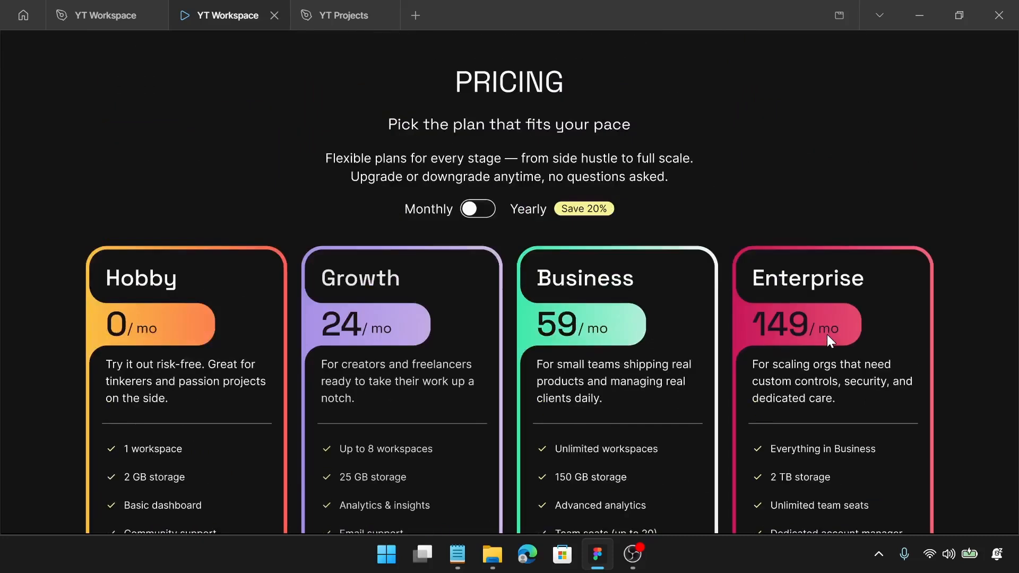